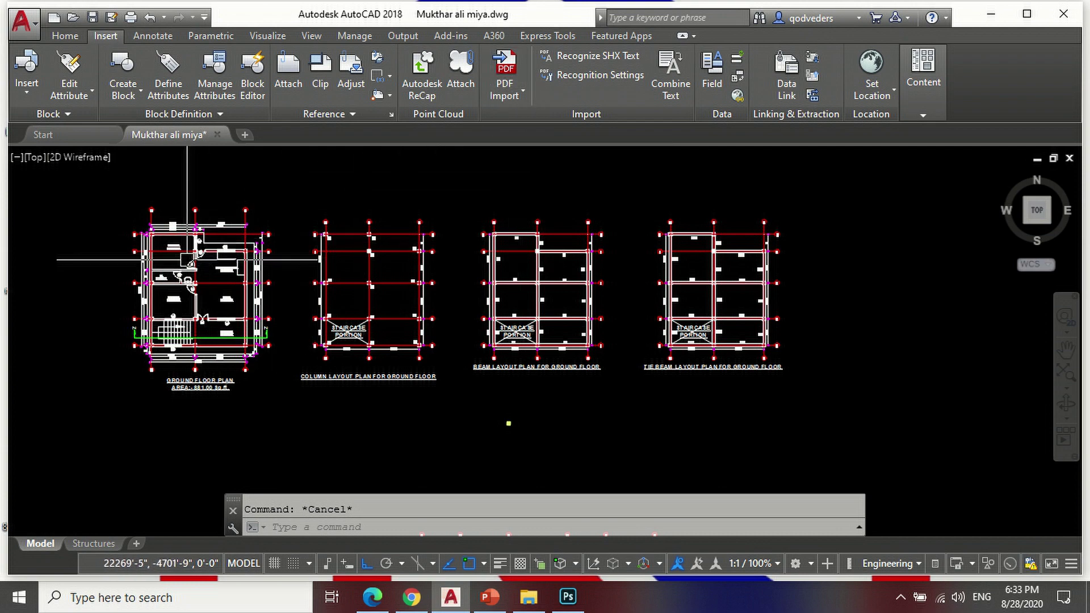
Step: Copy the ground-floor beam layout plan to a spot left of the plans
scroll(94, 283, "up", 2)
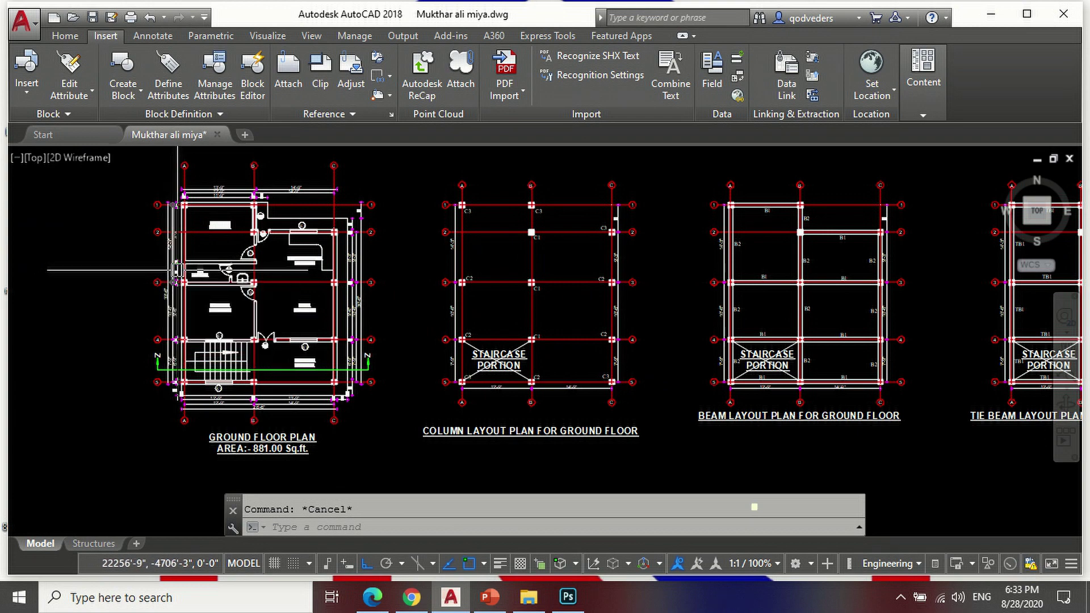
scroll(187, 300, "down", 2)
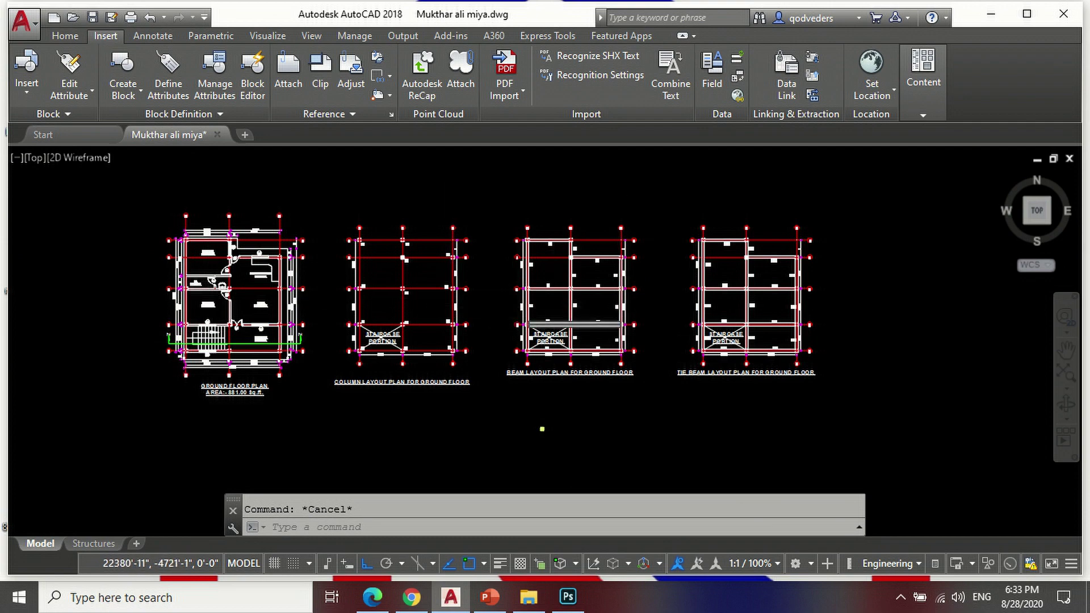
scroll(653, 295, "up", 4)
scroll(539, 369, "down", 4)
scroll(635, 277, "up", 2)
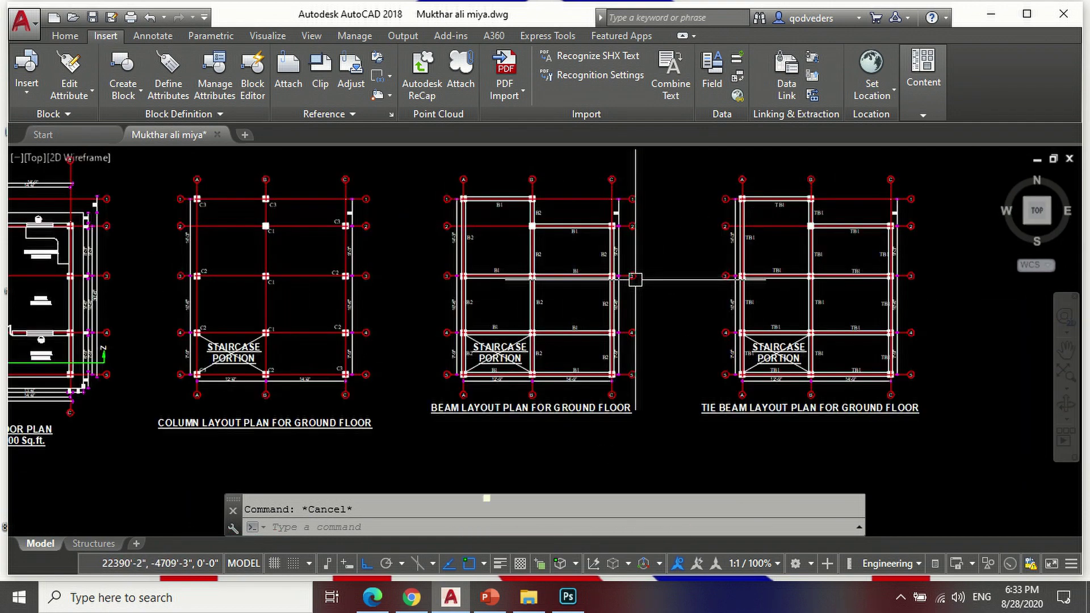
type("co")
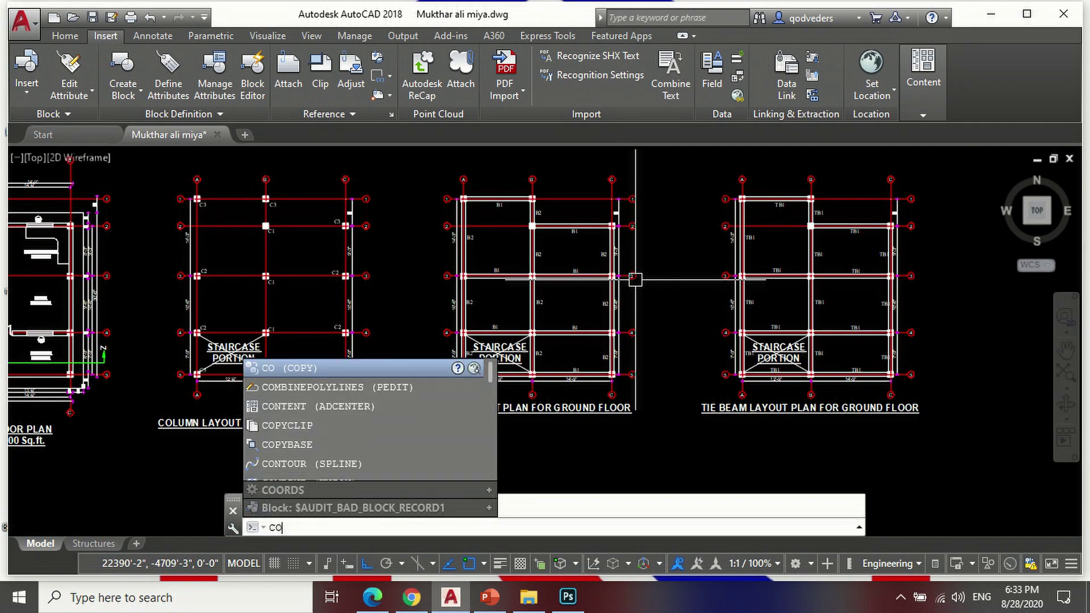
key("Return")
scroll(567, 306, "down", 2)
scroll(490, 231, "up", 3)
left_click(462, 210)
scroll(461, 209, "down", 3)
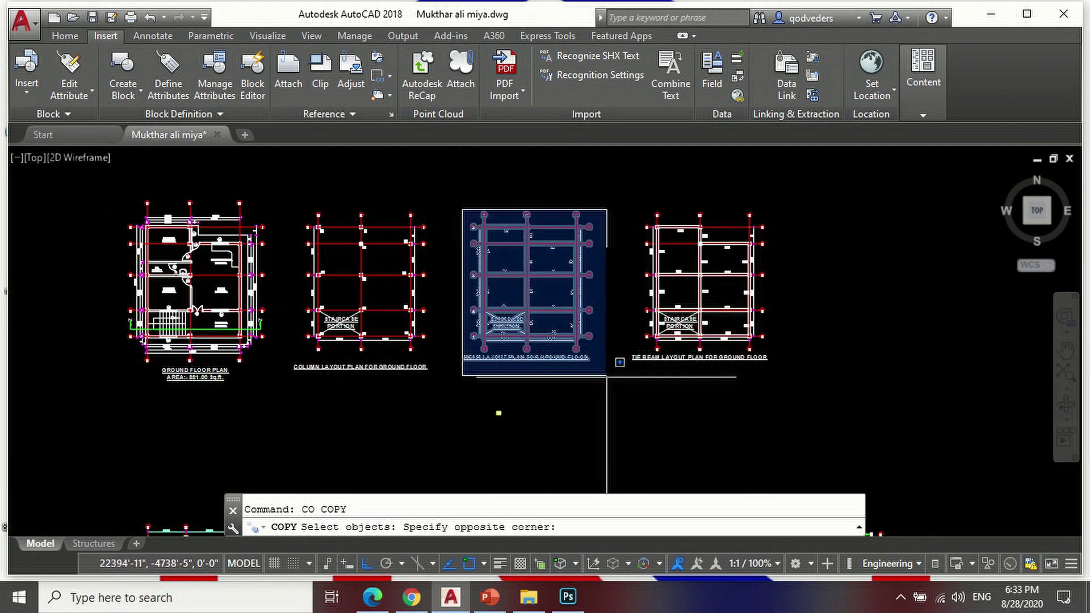
left_click(607, 376)
key("Return")
left_click(517, 376)
scroll(480, 364, "down", 2)
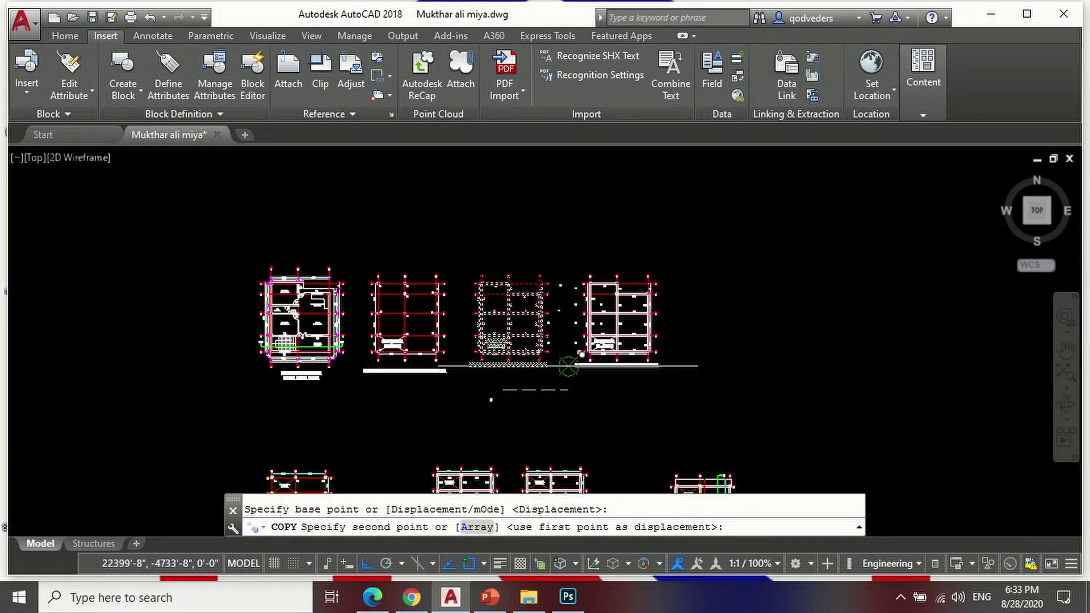
scroll(462, 353, "down", 2)
scroll(462, 317, "up", 3)
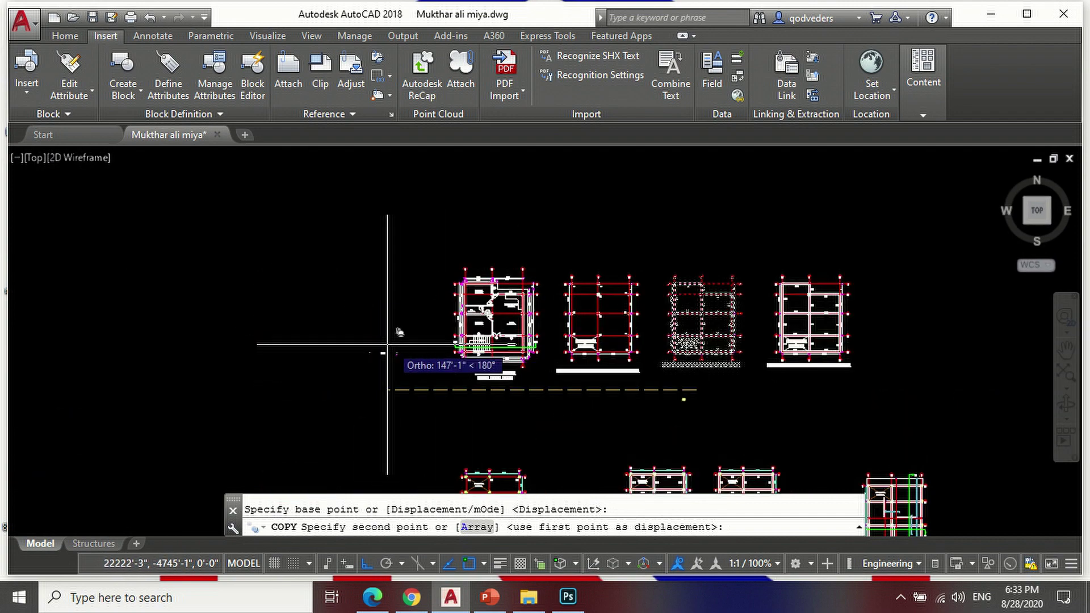
scroll(461, 309, "up", 1)
left_click(329, 309)
key("Return")
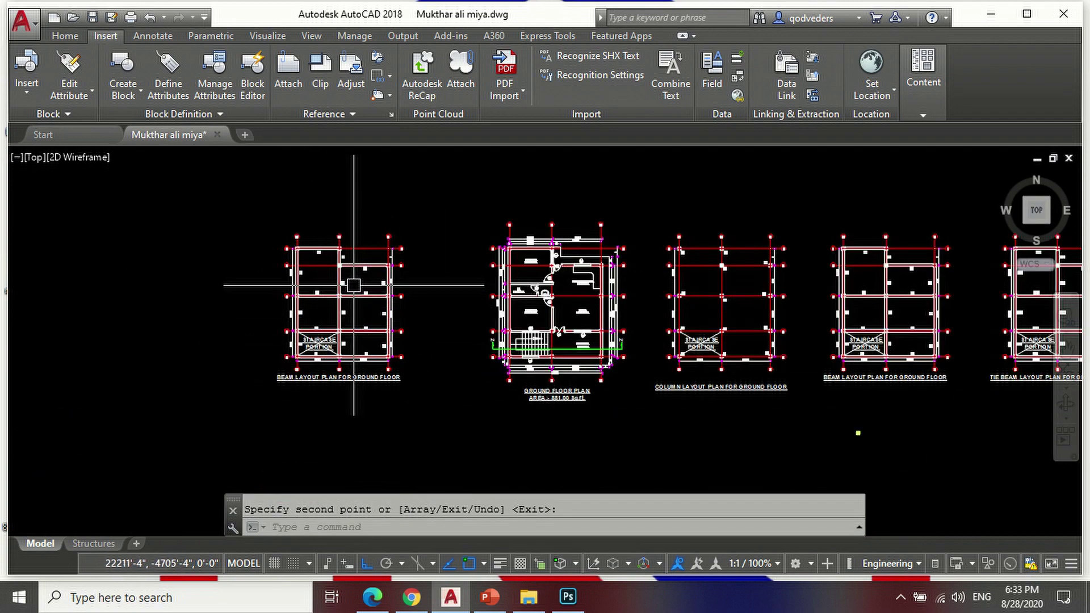
scroll(353, 287, "up", 4)
scroll(360, 243, "up", 2)
Step: Erase the first two beam labels on the copied plan
key("Return")
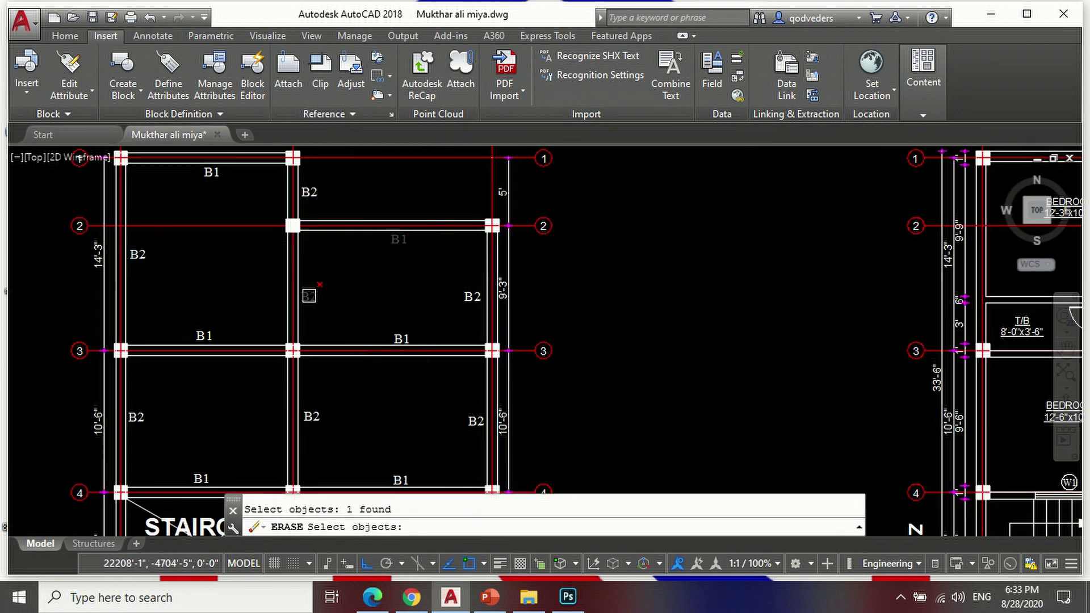
scroll(473, 297, "down", 2)
scroll(352, 238, "up", 3)
scroll(340, 238, "up", 1)
left_click(349, 228)
left_click(330, 239)
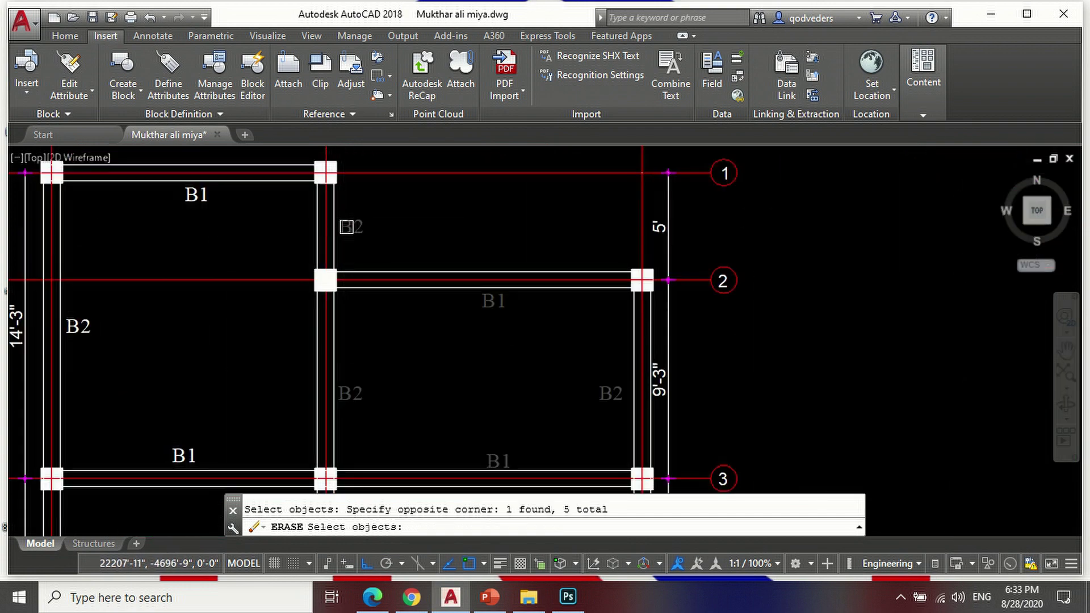
scroll(363, 238, "down", 3)
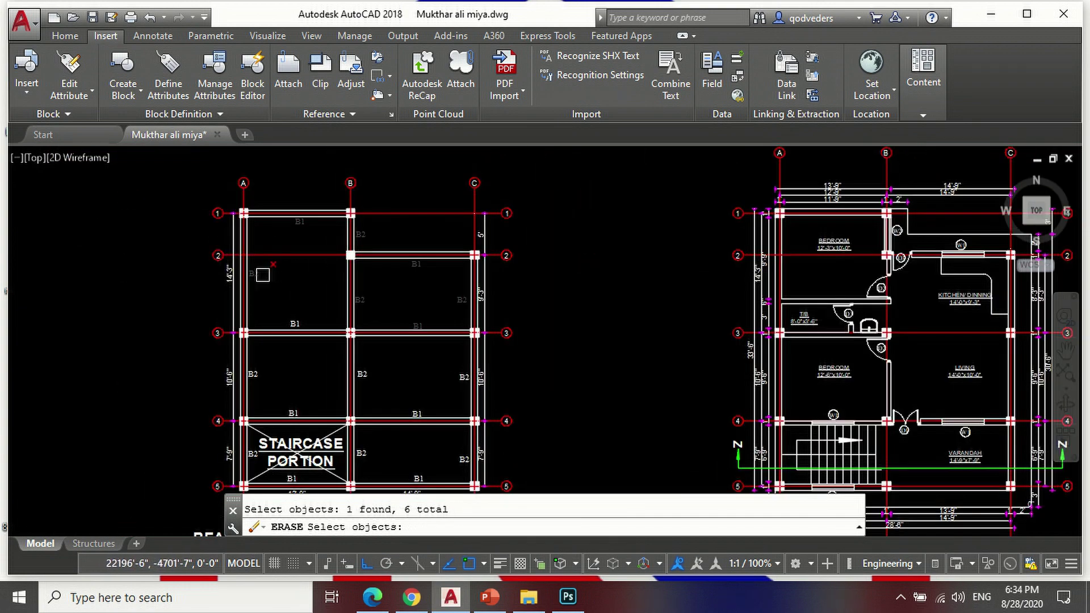
scroll(295, 312, "up", 2)
scroll(358, 246, "down", 3)
scroll(313, 312, "up", 3)
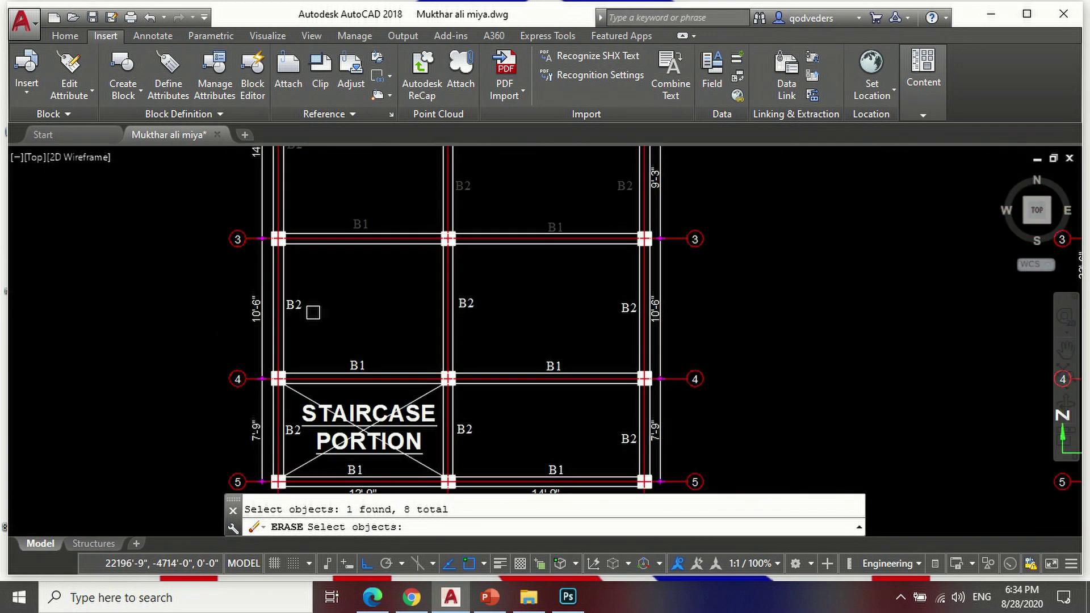
key("Return")
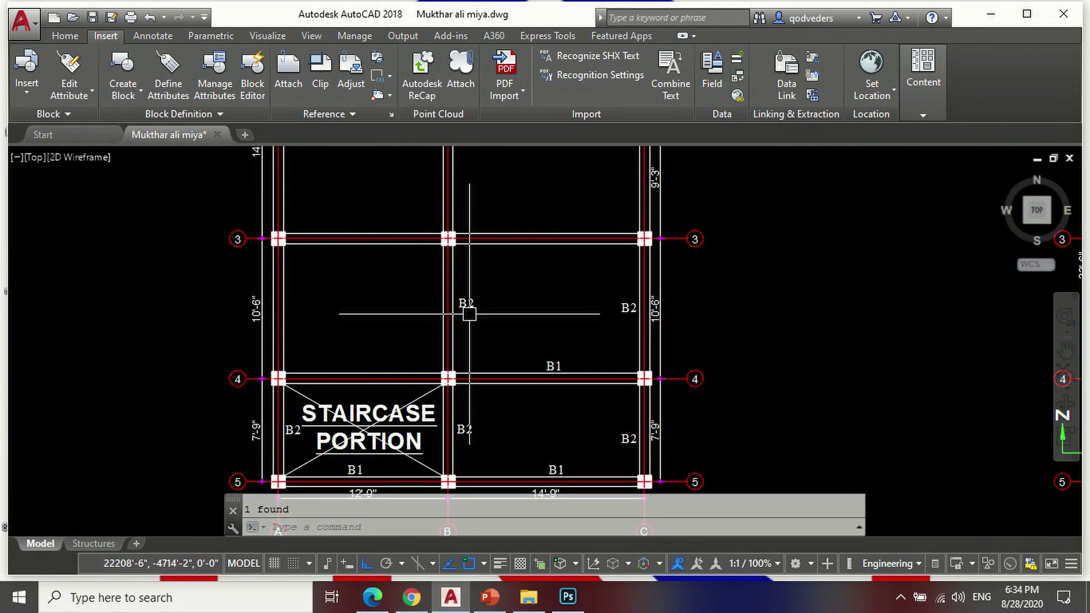
Step: Delete the B1 labels in the lower bays and the B2 labels beside the columns
left_click(553, 365)
key("Delete")
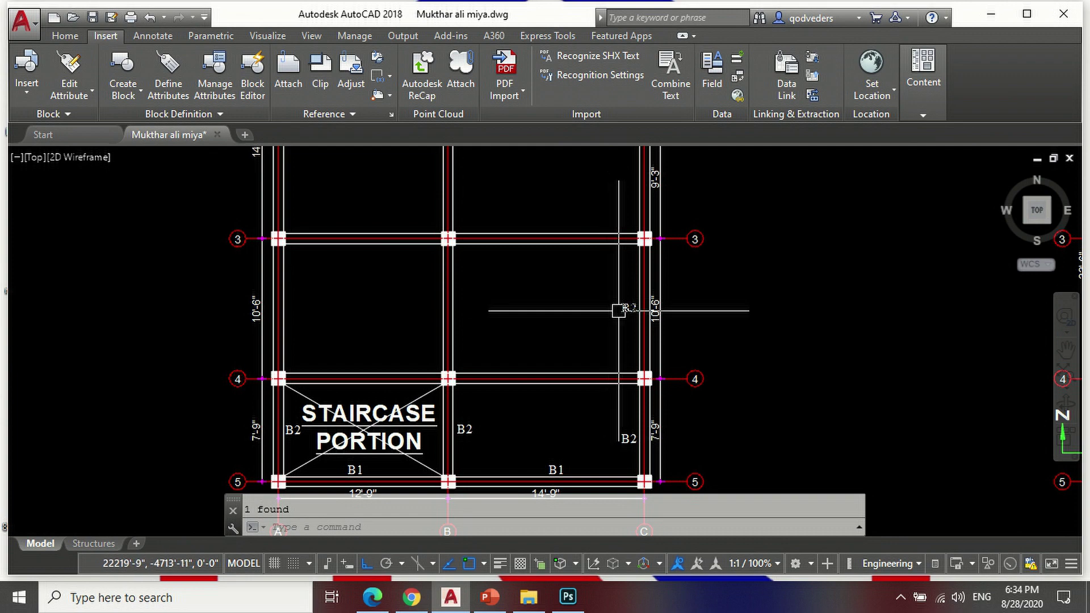
scroll(566, 370, "down", 3)
scroll(535, 389, "up", 4)
left_click(536, 401)
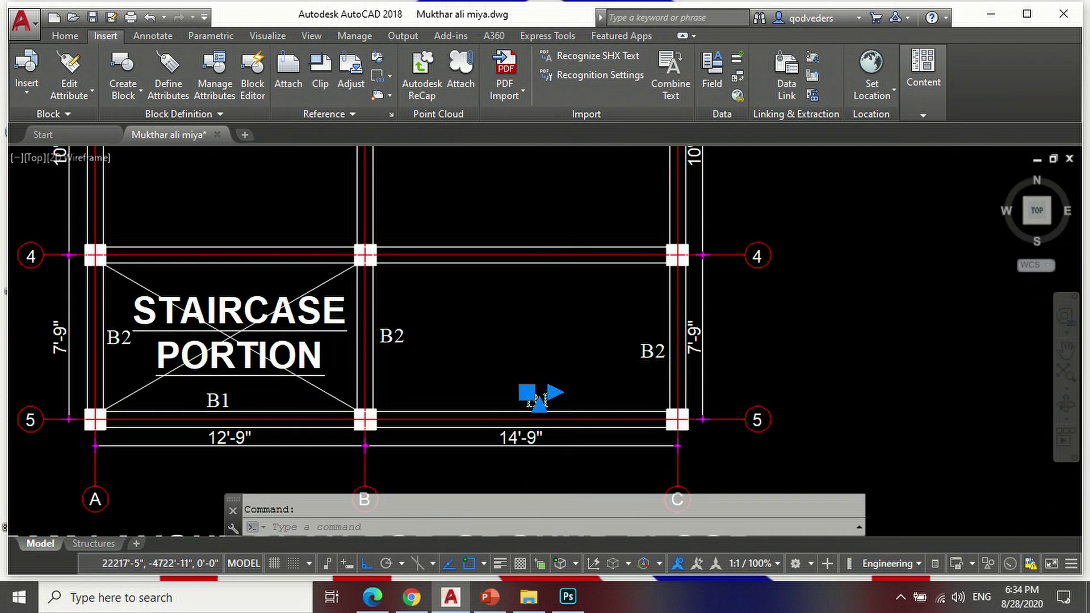
key("Delete")
left_click(650, 351)
key("Delete")
left_click(397, 336)
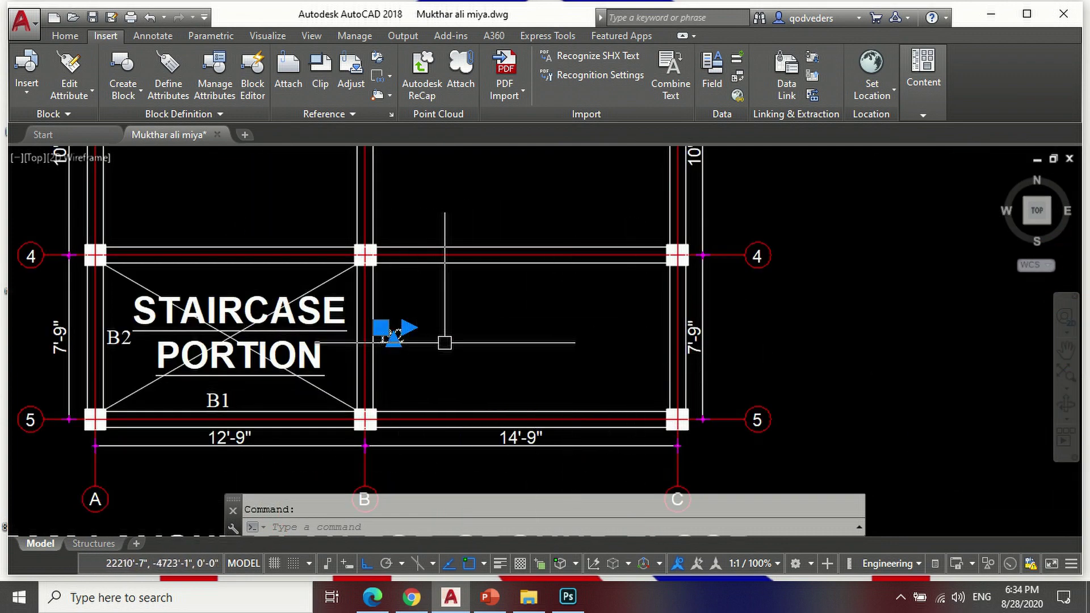
key("Delete")
scroll(500, 326, "down", 2)
scroll(511, 318, "down", 2)
scroll(511, 318, "up", 4)
scroll(483, 355, "up", 4)
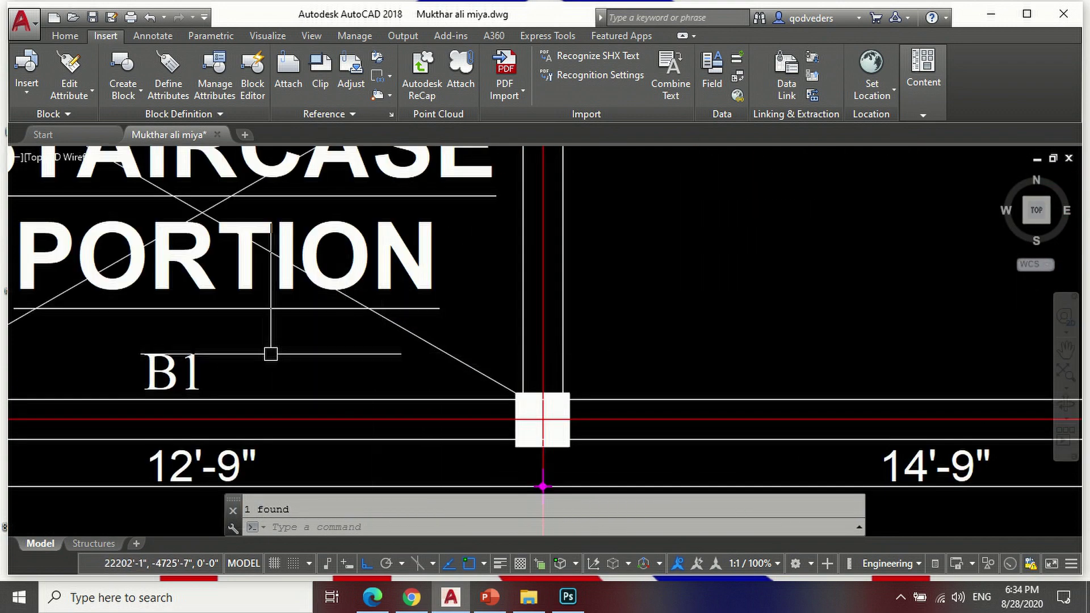
Step: Remove the staircase B1 label and the last B2 label by the staircase
left_click(244, 341)
left_click(145, 365)
scroll(397, 324, "down", 3)
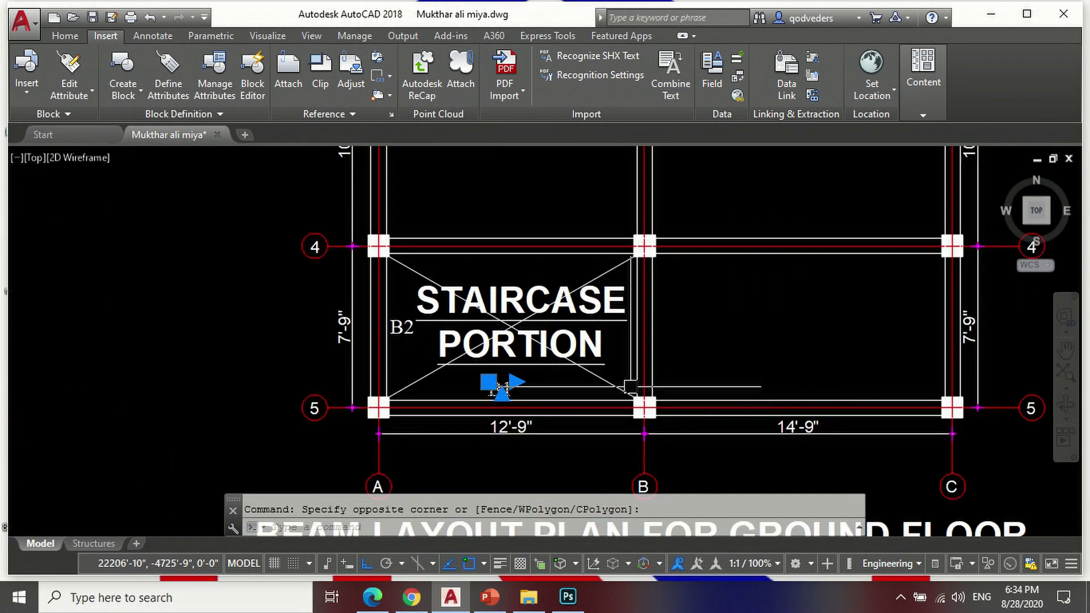
scroll(386, 318, "up", 2)
left_click(376, 310)
scroll(376, 310, "down", 2)
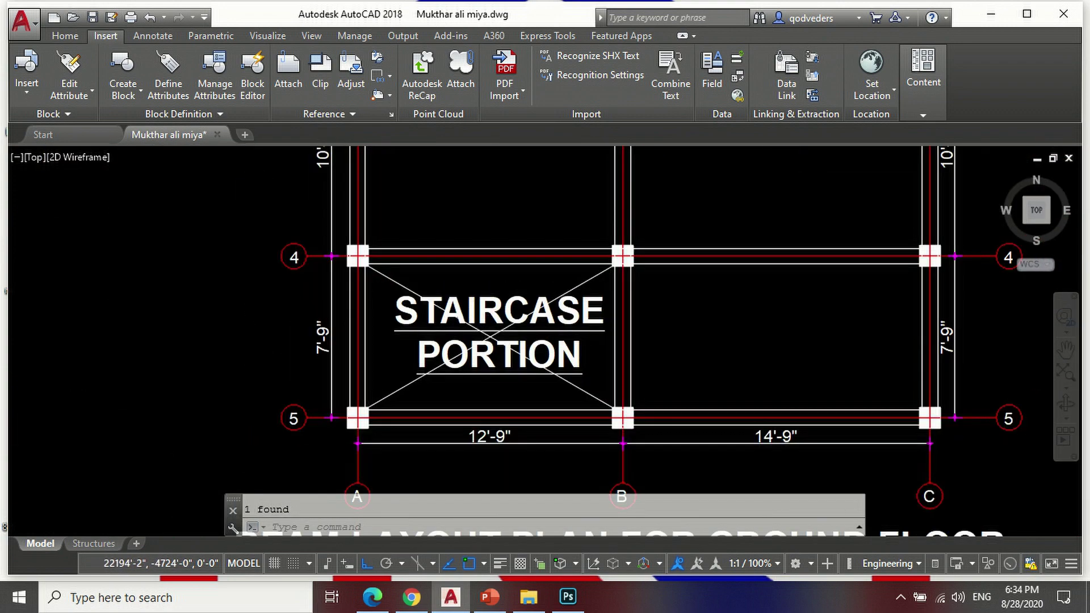
scroll(397, 318, "down", 2)
scroll(603, 301, "down", 2)
scroll(603, 301, "up", 2)
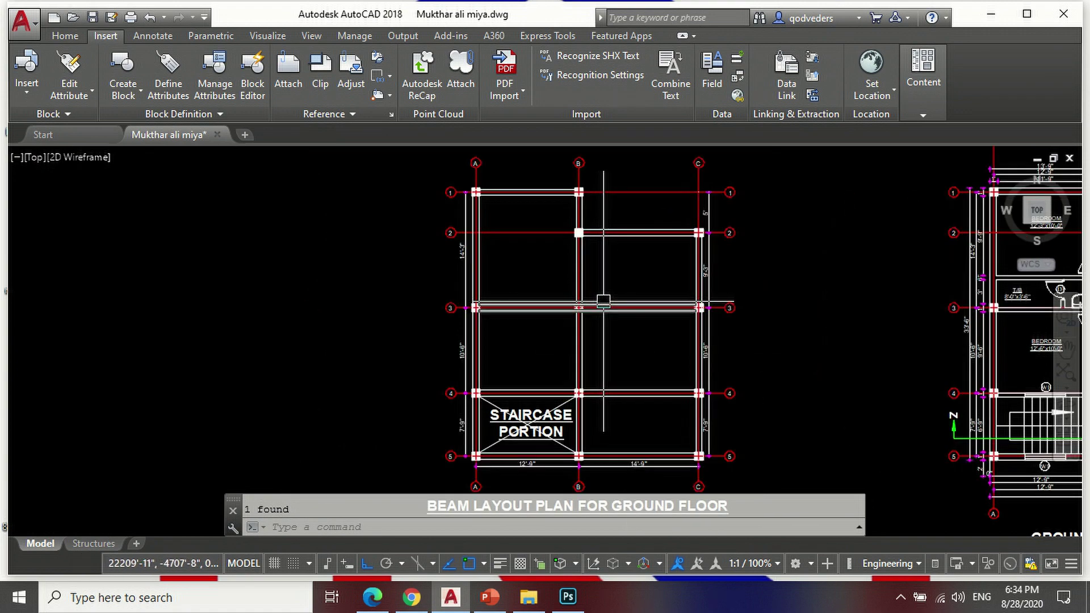
Step: Move the copied plan's title lower beneath the plan
scroll(603, 301, "down", 2)
scroll(1048, 270, "up", 2)
scroll(908, 224, "up", 3)
scroll(737, 210, "down", 2)
scroll(567, 193, "up", 2)
scroll(567, 193, "down", 1)
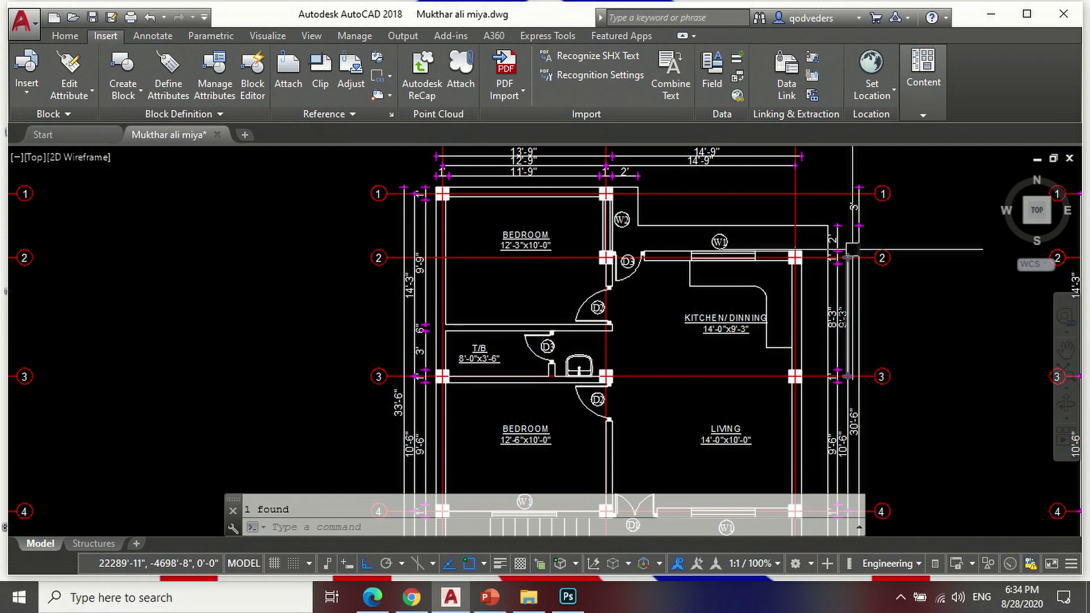
scroll(936, 301, "up", 1)
scroll(795, 341, "down", 3)
scroll(734, 383, "up", 3)
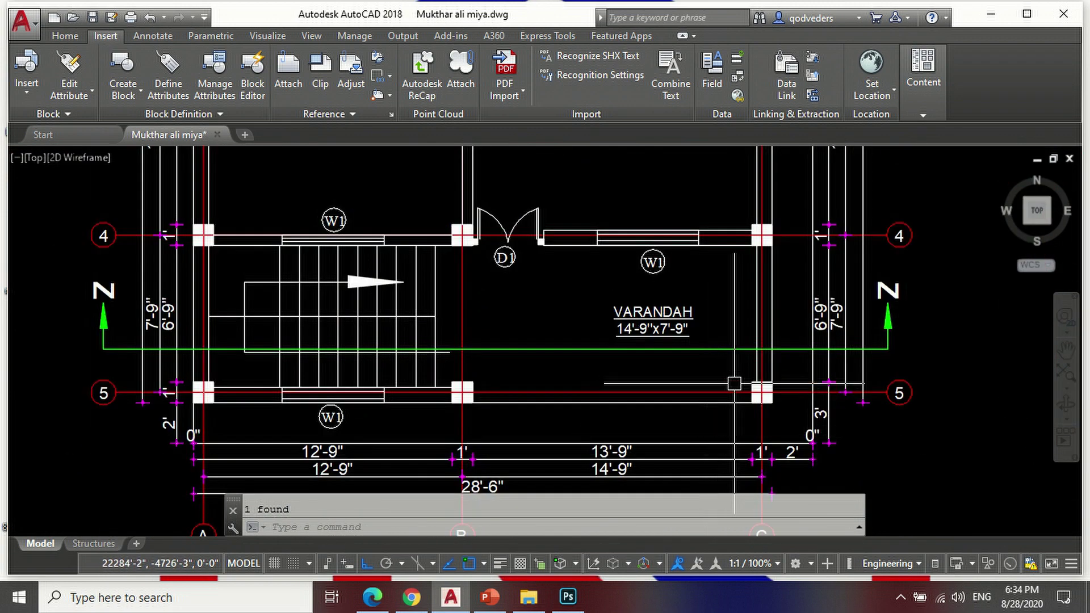
scroll(244, 420, "up", 2)
scroll(496, 354, "down", 5)
scroll(496, 353, "down", 1)
scroll(304, 397, "up", 4)
scroll(304, 397, "up", 5)
scroll(363, 340, "down", 4)
type("M")
key("Return")
left_click(438, 389)
key("Return")
left_click(57, 369)
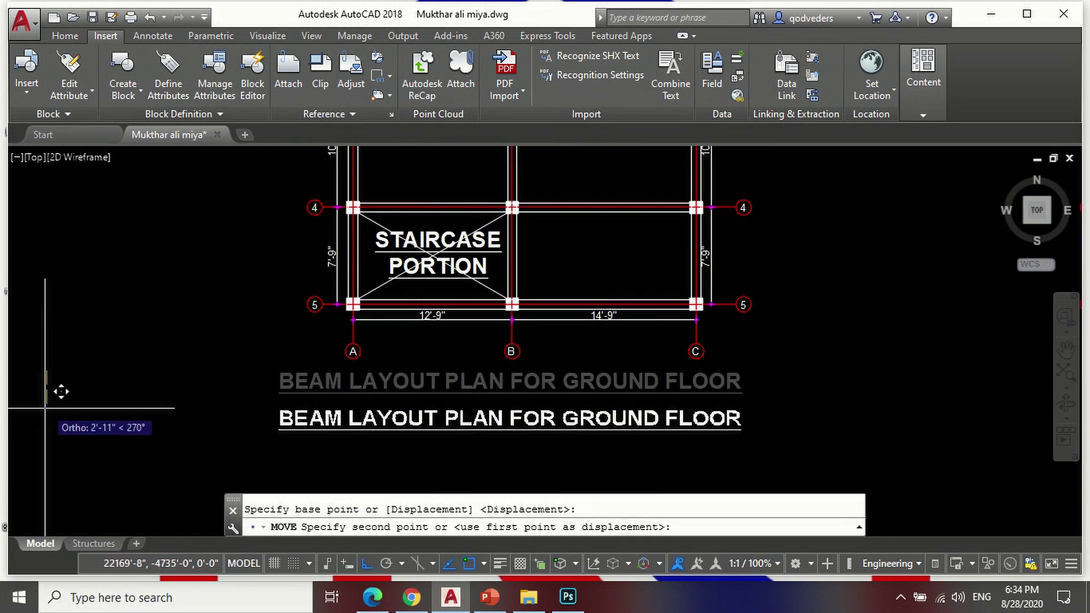
left_click(45, 409)
type("M")
key("Return")
left_click(510, 414)
key("Return")
left_click(255, 408)
Step: Move the bottom A–C grid bubbles 2' further down
type("M")
key("Return")
scroll(698, 369, "up", 2)
left_click(713, 369)
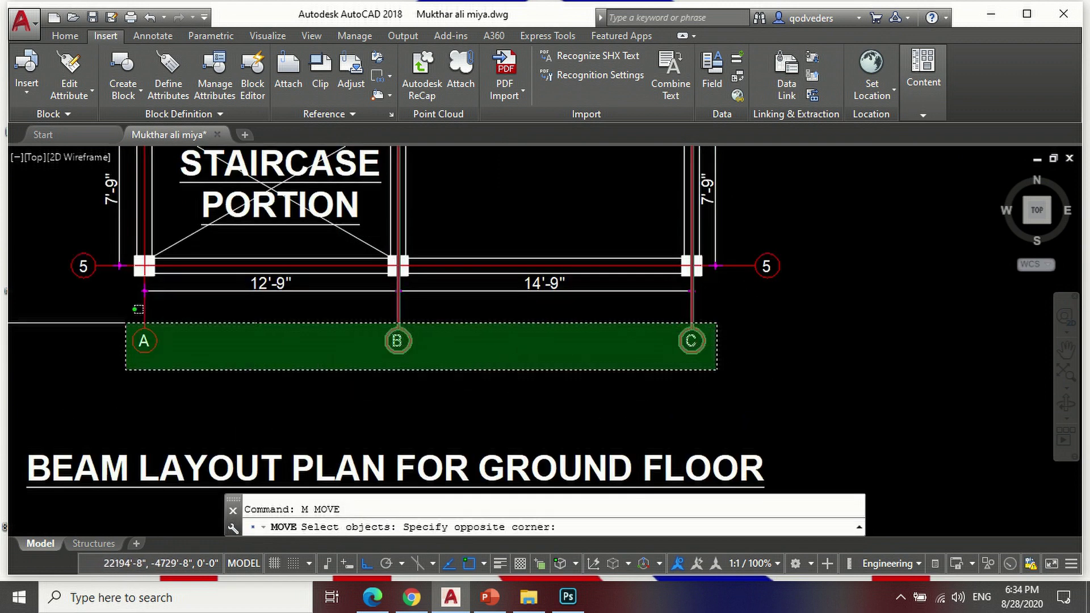
left_click(100, 341)
key("Return")
left_click(869, 209)
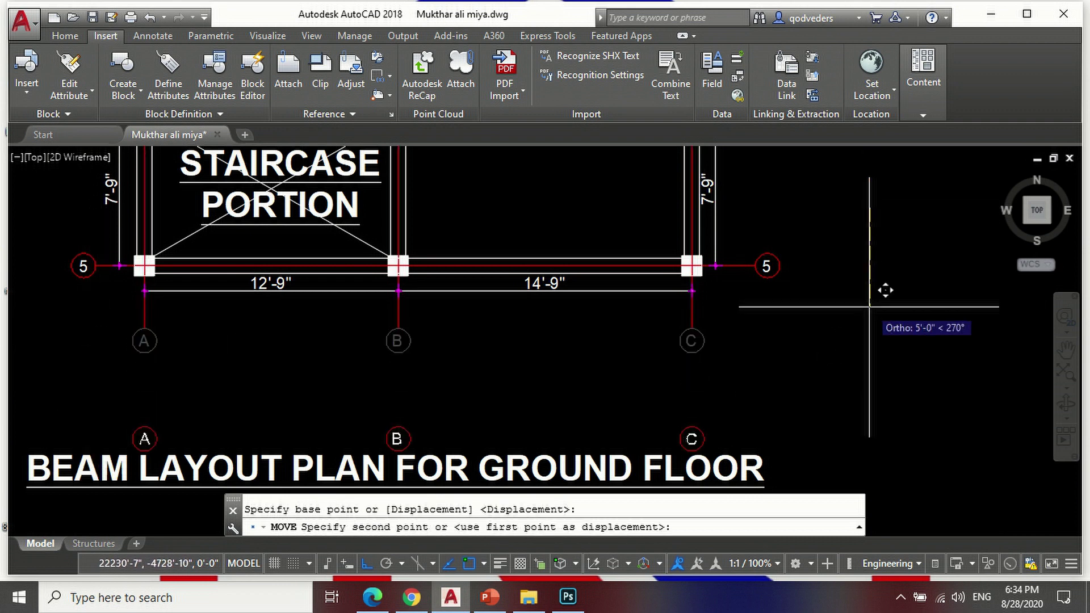
type("2'")
key("Return")
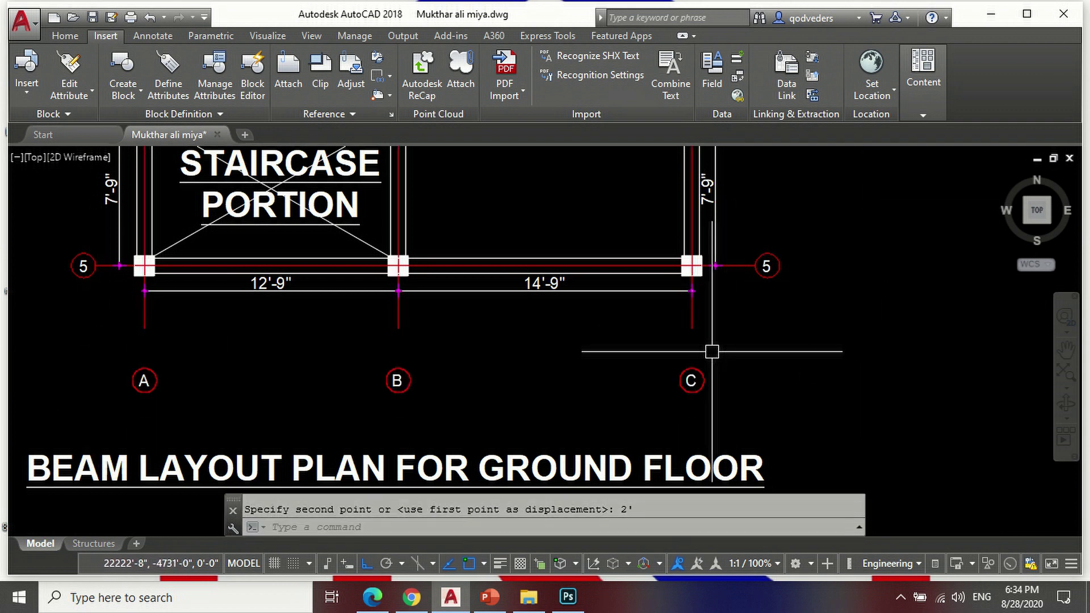
Step: Move the right-side grid bubbles 2' further to the right
scroll(695, 354, "down", 2)
key("Return")
scroll(718, 392, "down", 1)
scroll(751, 382, "down", 1)
left_click(796, 377)
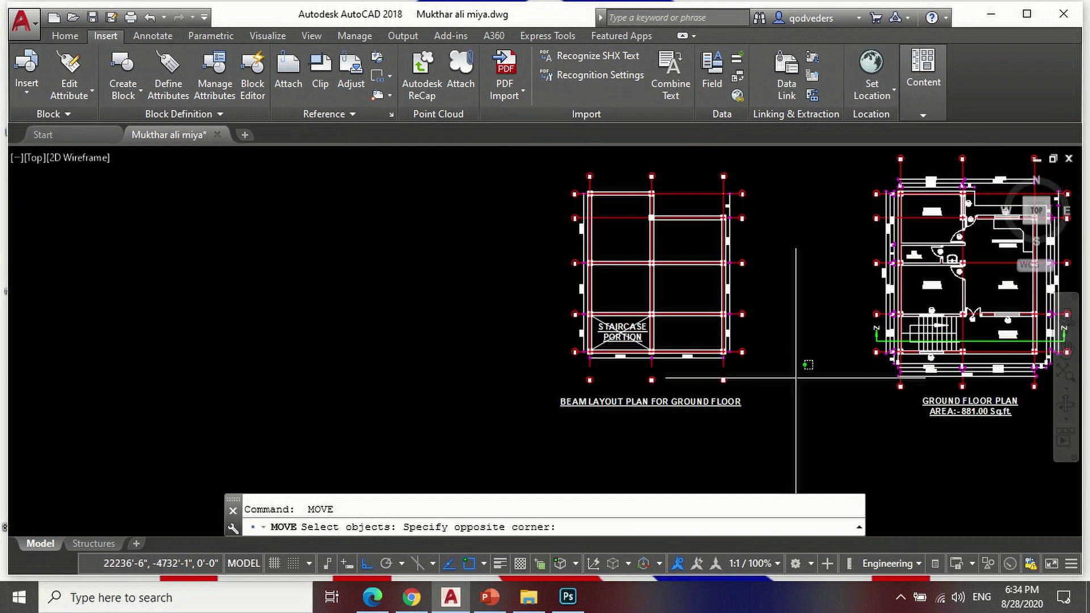
left_click(755, 173)
scroll(766, 297, "up", 2)
scroll(765, 295, "up", 2)
key("Return")
left_click(705, 276)
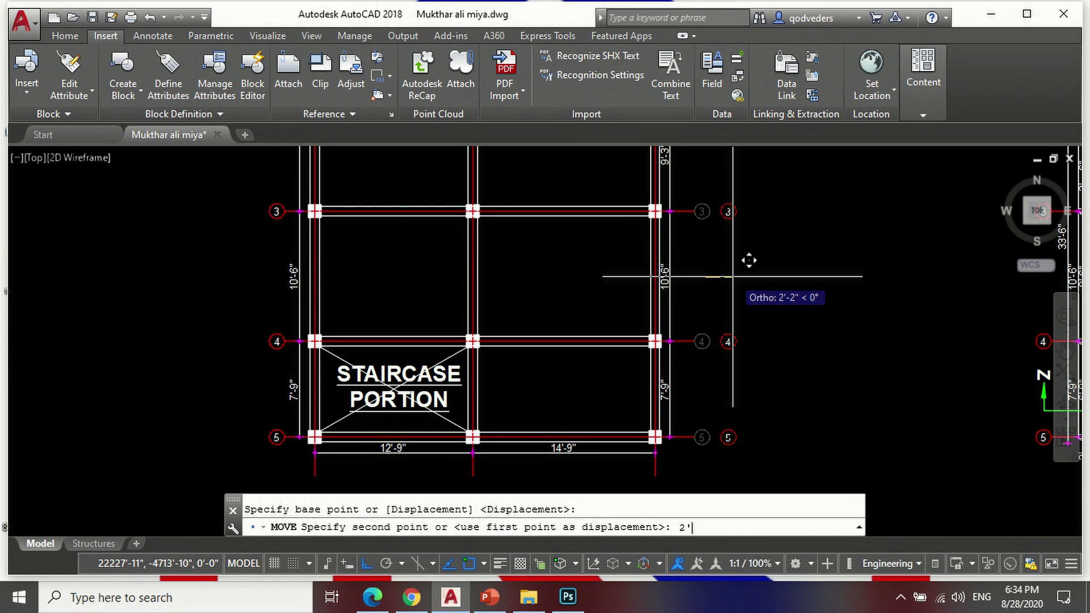
key("Return")
scroll(714, 307, "down", 5)
scroll(693, 283, "up", 5)
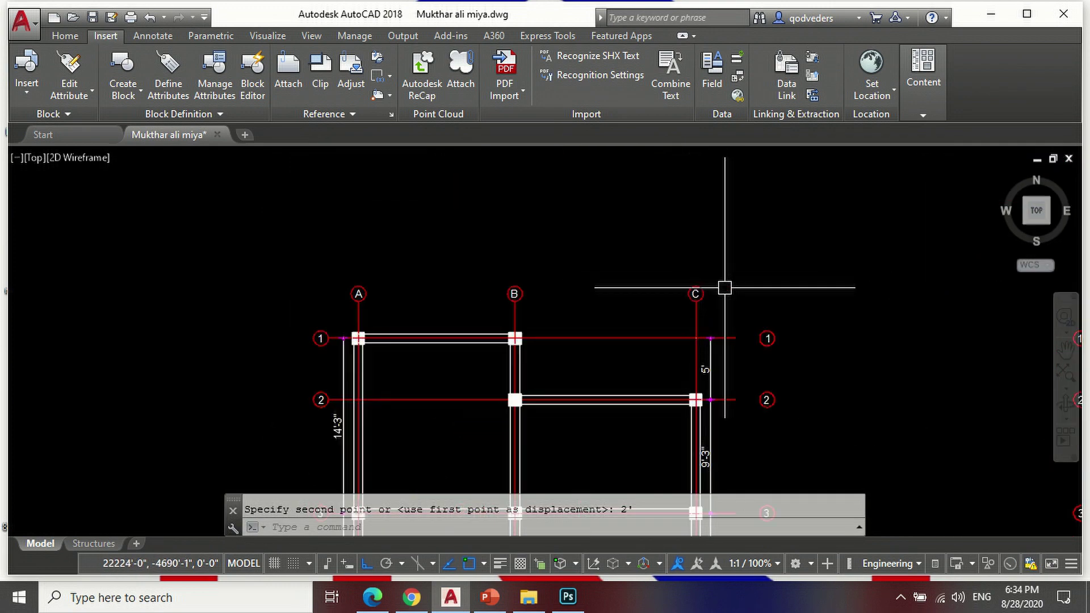
scroll(591, 216, "down", 1)
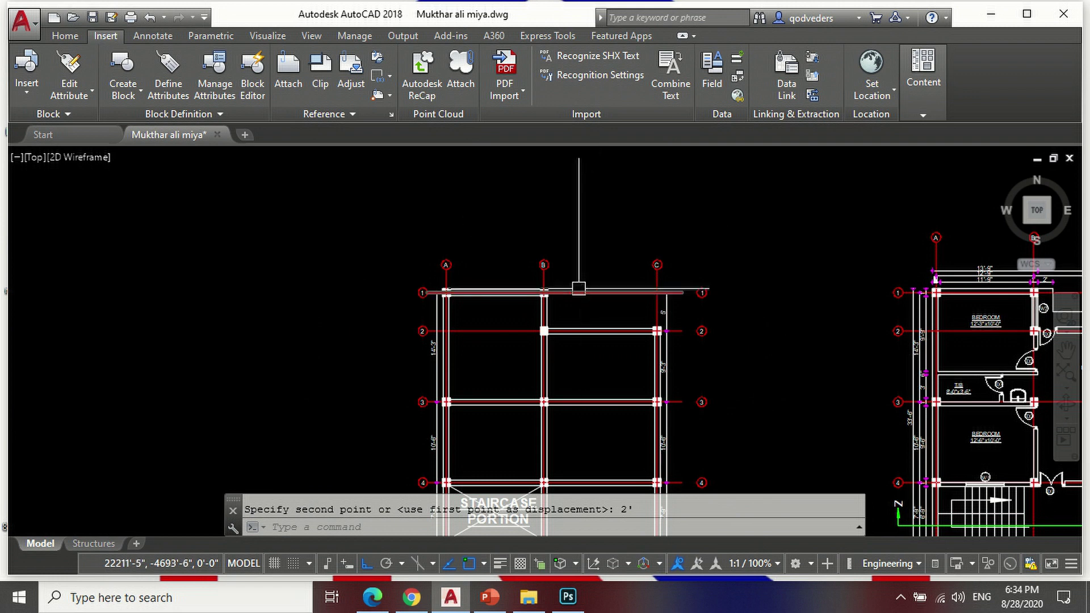
Step: Draw a short line starting at column B's corner
type("l")
key("Return")
scroll(551, 304, "up", 5)
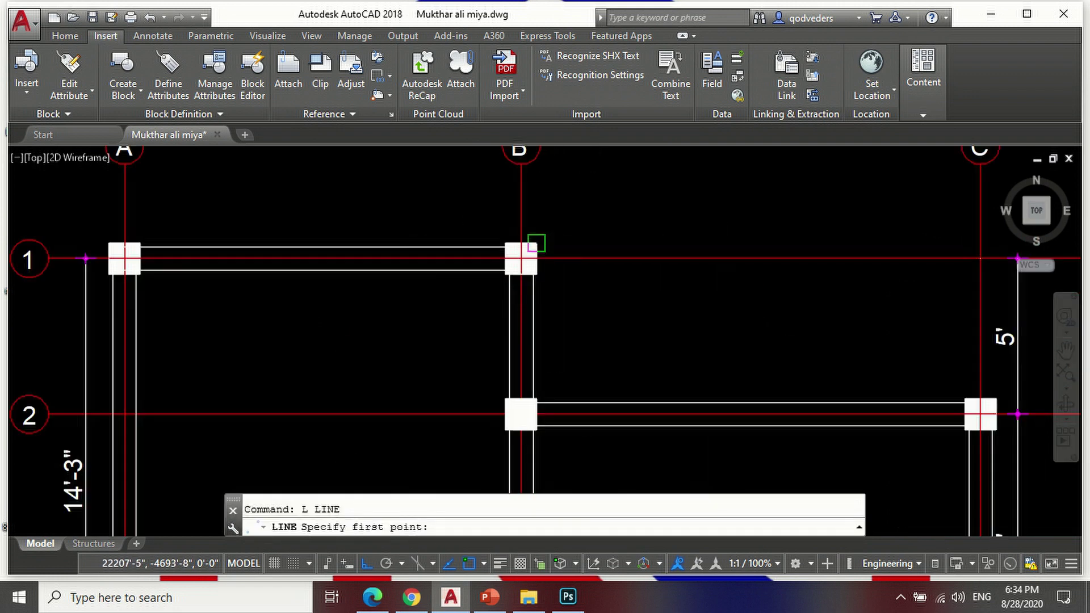
left_click(536, 244)
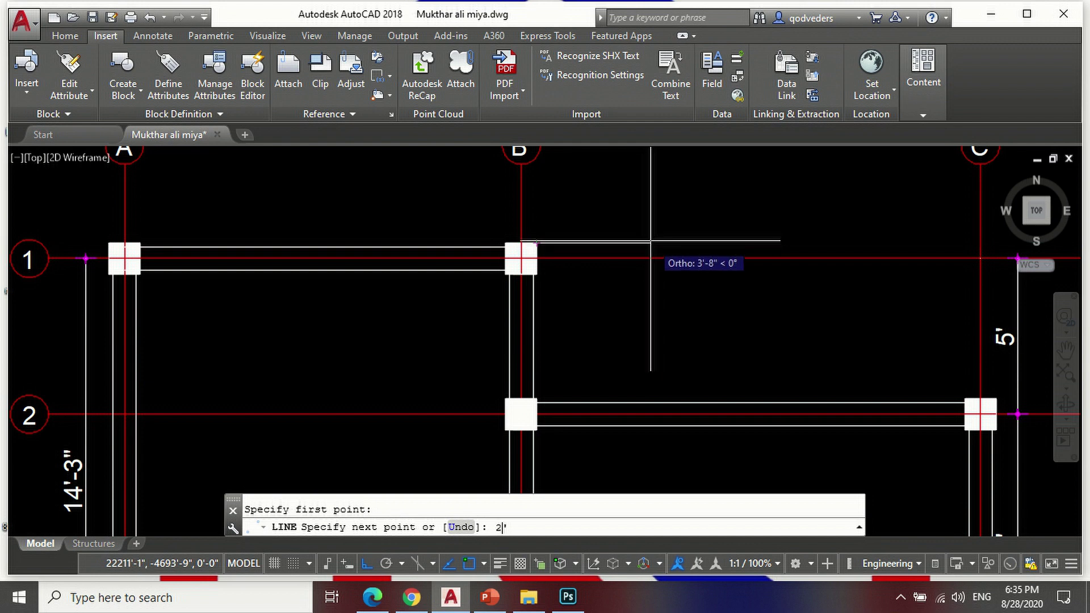
key("Return")
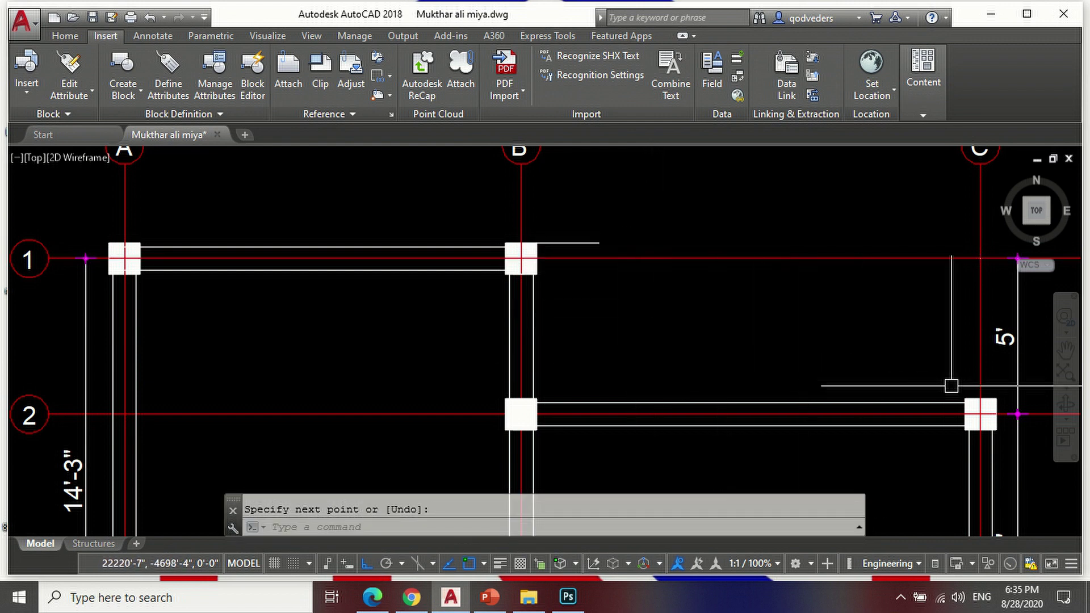
scroll(340, 304, "down", 3)
scroll(495, 289, "down", 3)
scroll(358, 394, "up", 5)
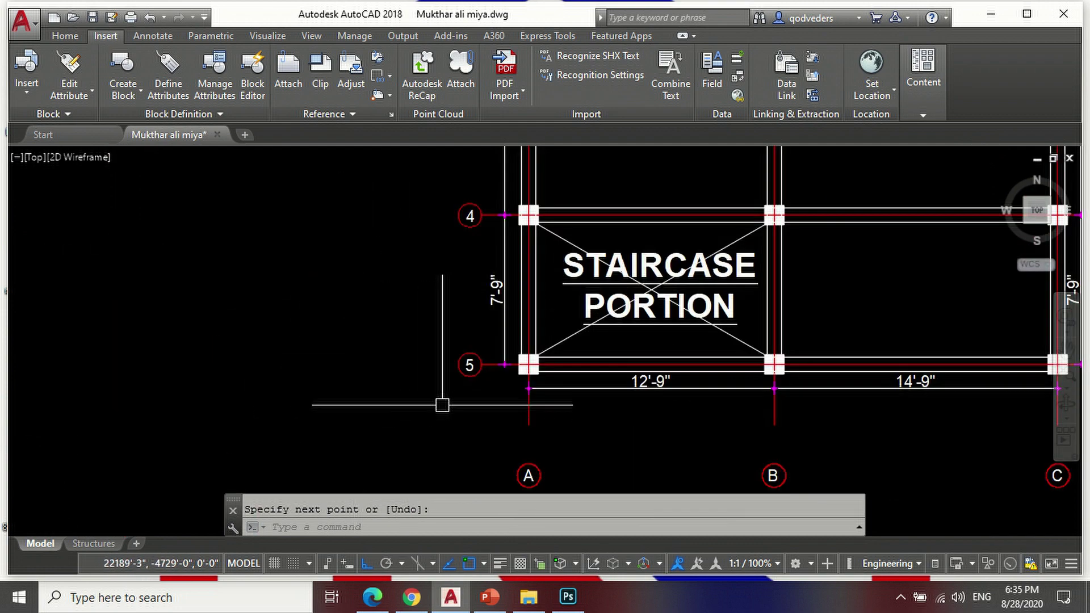
scroll(506, 370, "up", 3)
Step: Draw a 2' outline segment below the staircase bay, ending perpendicular to the column line
key("Return")
key("Return")
scroll(514, 358, "down", 2)
left_click(515, 358)
type("2'")
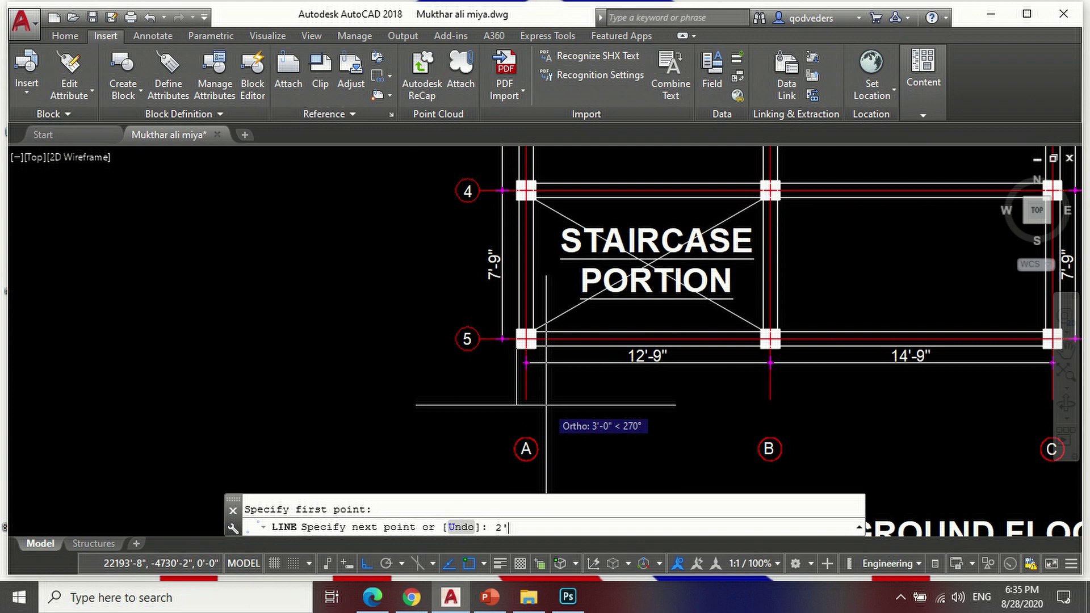
key("Return")
scroll(403, 392, "down", 3)
scroll(802, 402, "up", 2)
scroll(636, 369, "up", 3)
scroll(629, 363, "up", 2)
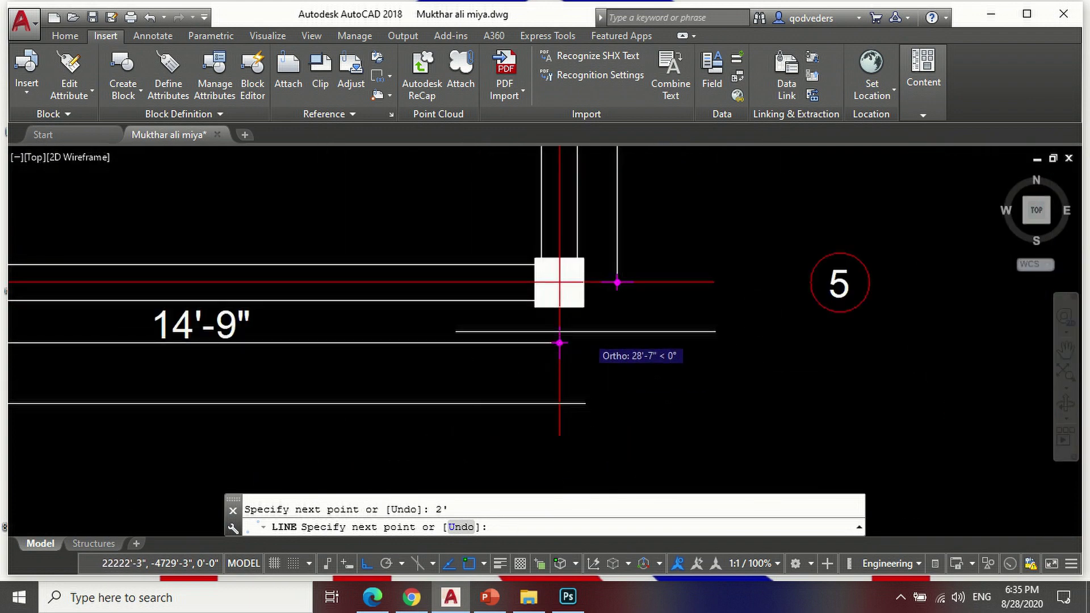
left_click(582, 401)
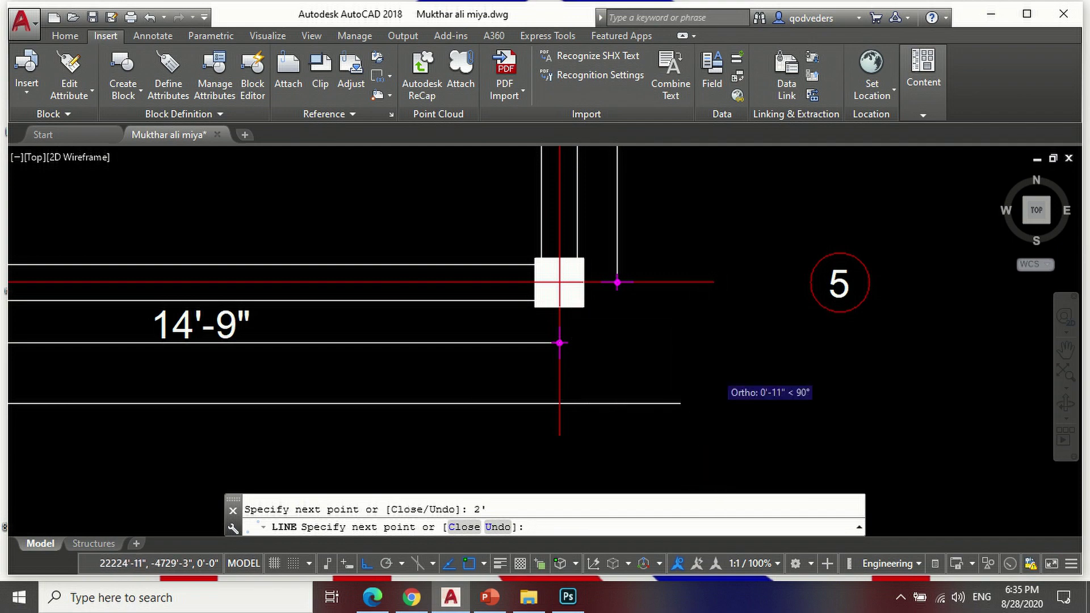
Step: Continue the stepped boundary with 2' segments through the remaining outline corners
scroll(737, 369, "down", 3)
scroll(721, 284, "down", 2)
scroll(706, 303, "up", 5)
scroll(707, 304, "up", 4)
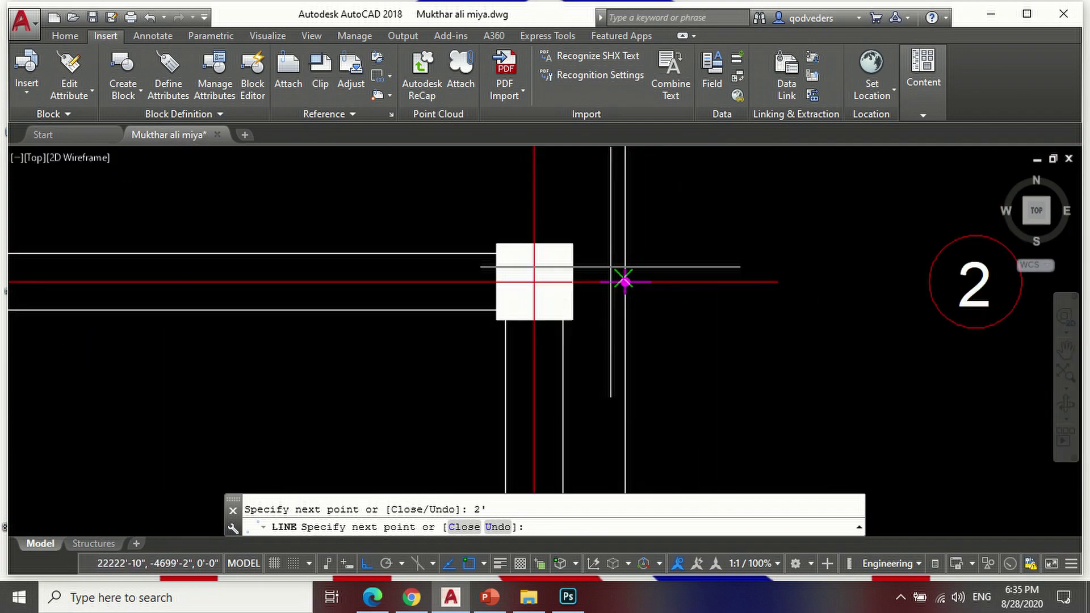
left_click(724, 244)
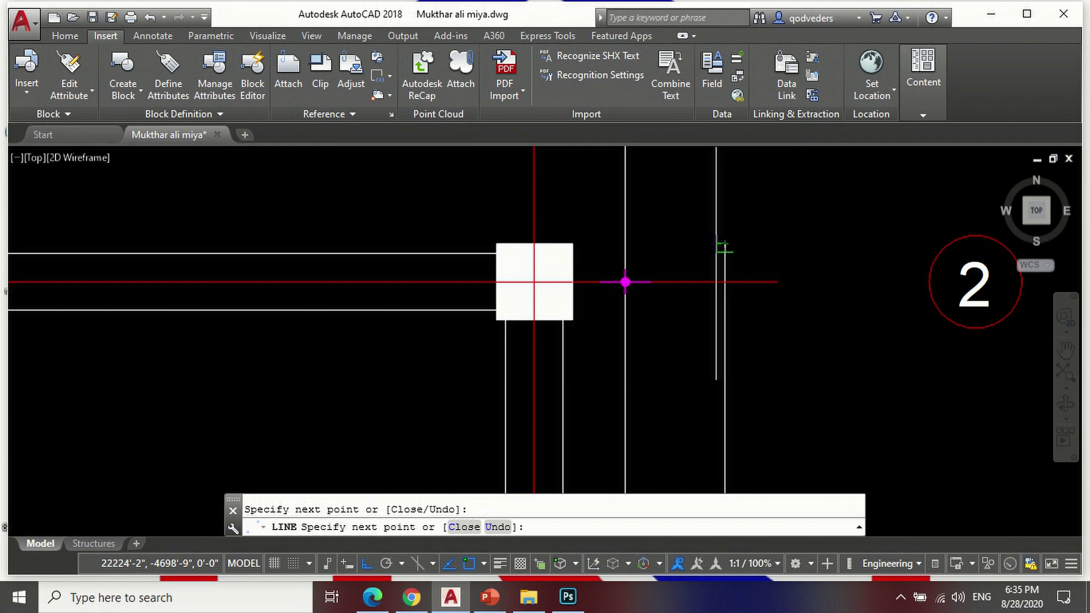
scroll(732, 227, "down", 5)
type("2'")
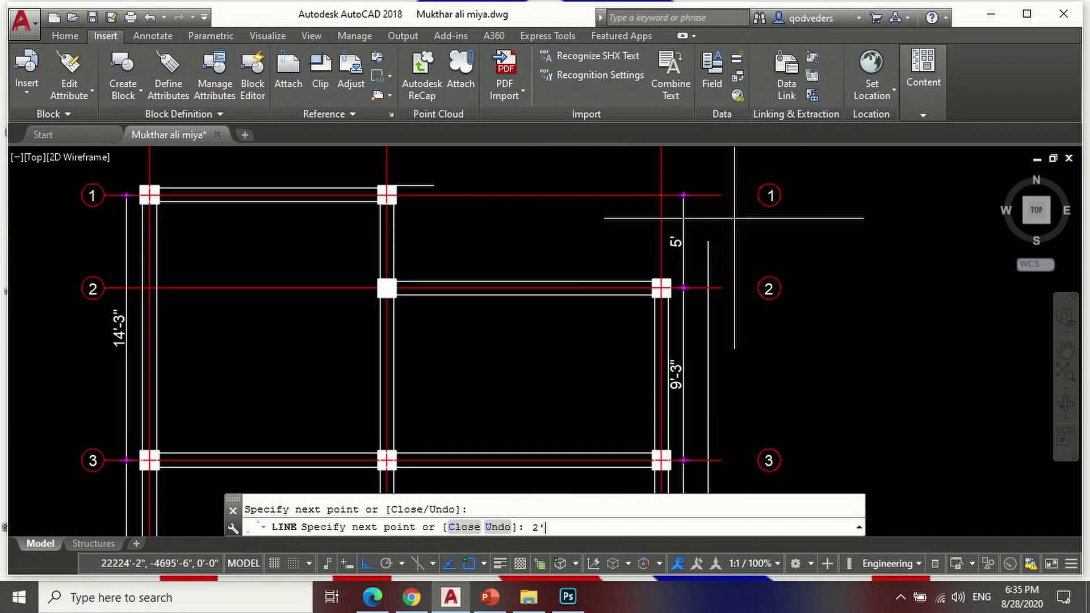
key("Return")
scroll(568, 239, "up", 4)
scroll(454, 238, "down", 2)
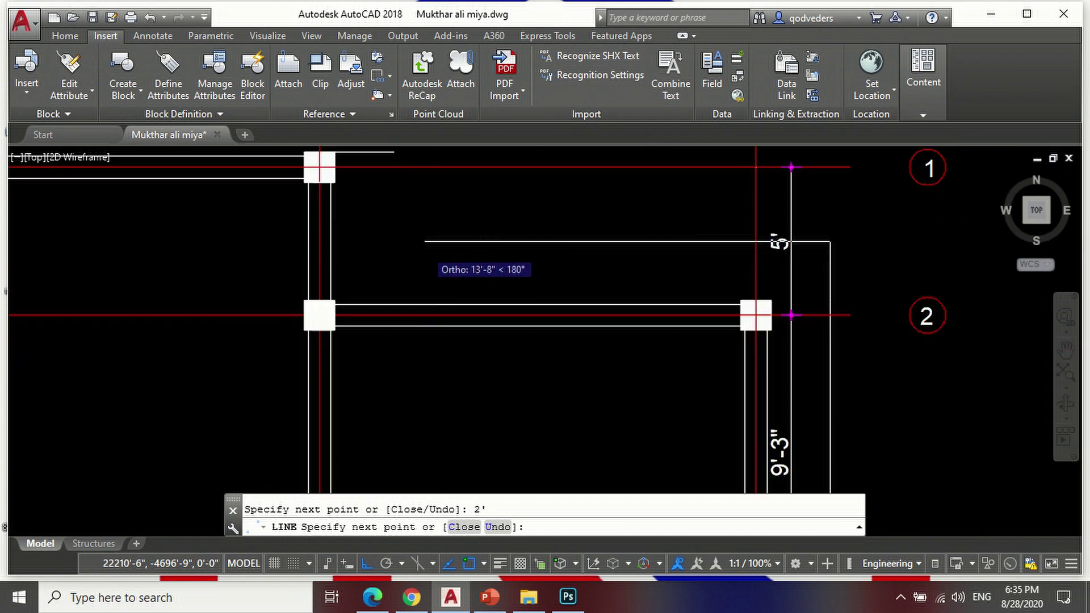
left_click(394, 240)
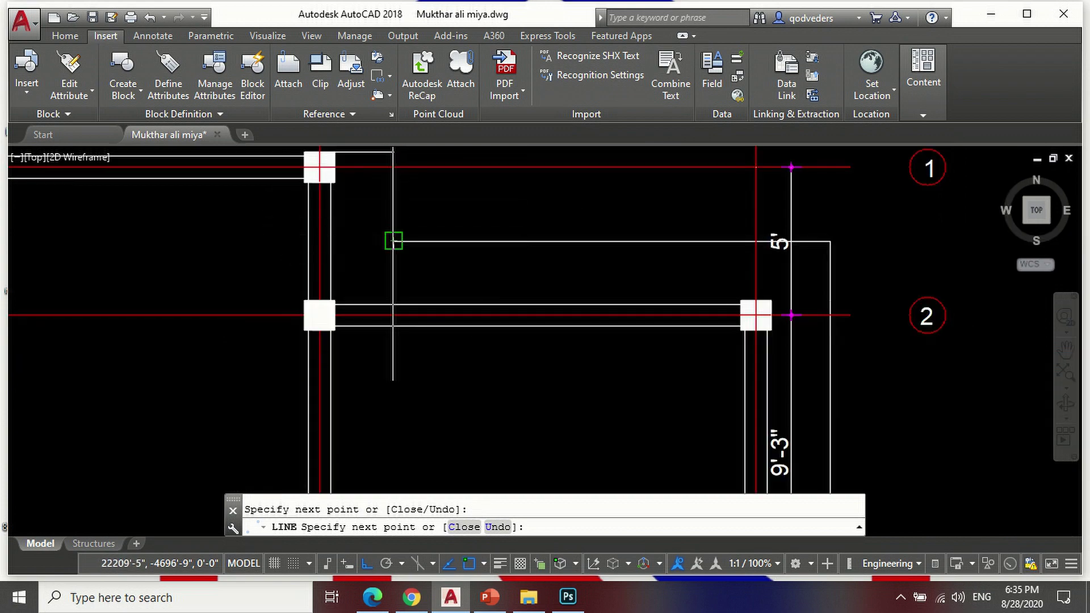
scroll(391, 272, "down", 4)
scroll(399, 225, "up", 4)
scroll(369, 230, "down", 6)
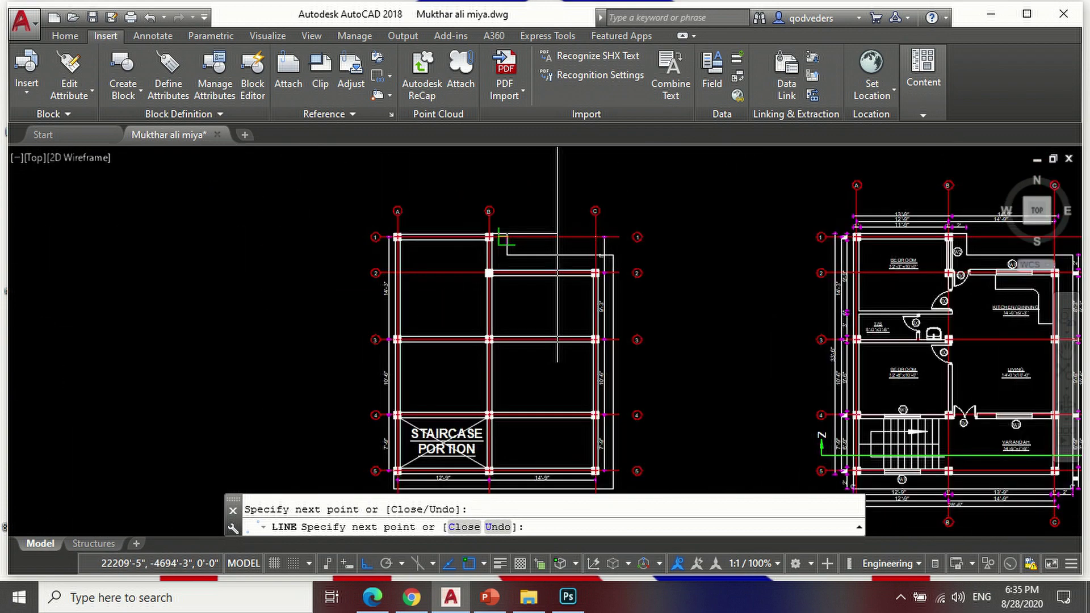
key("Return")
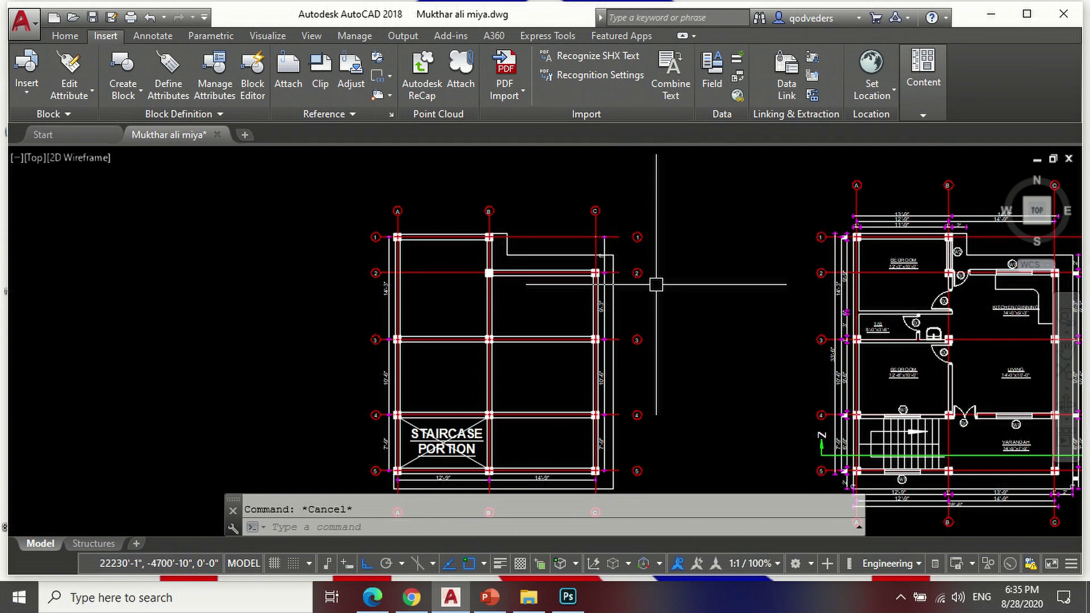
type("EX")
Step: Start extending lines up to a boundary edge
key("Return")
scroll(641, 369, "down", 2)
scroll(647, 415, "up", 4)
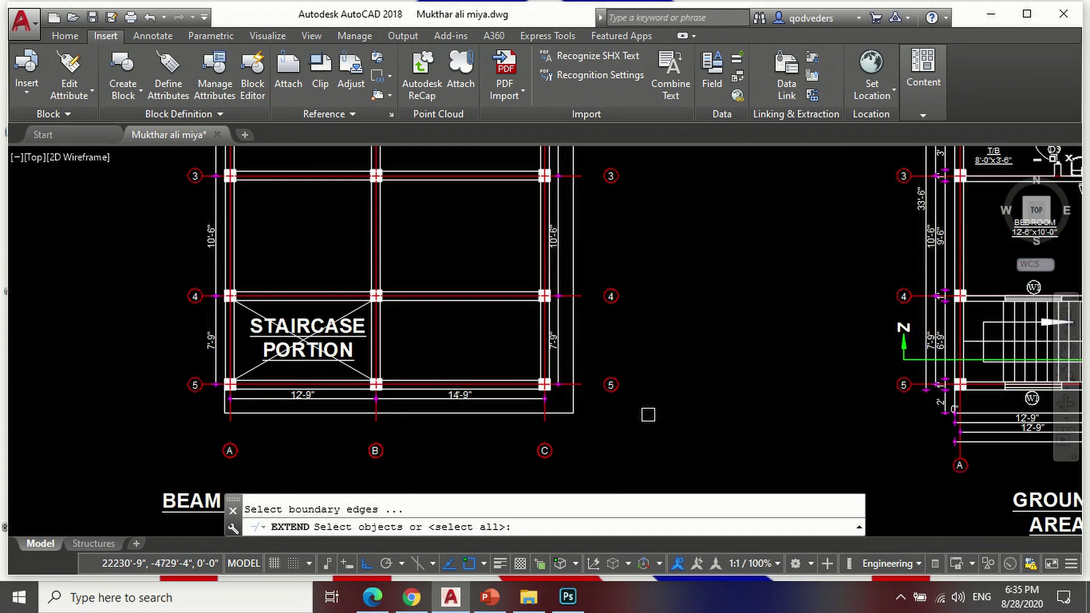
scroll(648, 414, "down", 2)
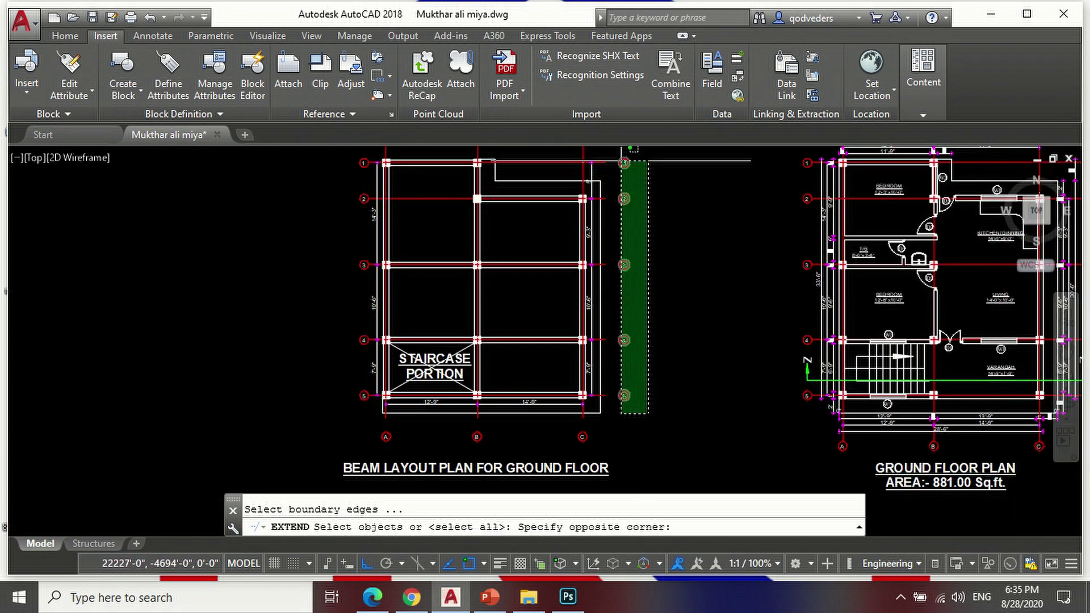
Step: Using the right-side edges as boundary, extend grid lines 1–4 right to their bubbles
left_click(622, 161)
scroll(613, 161, "up", 4)
key("Return")
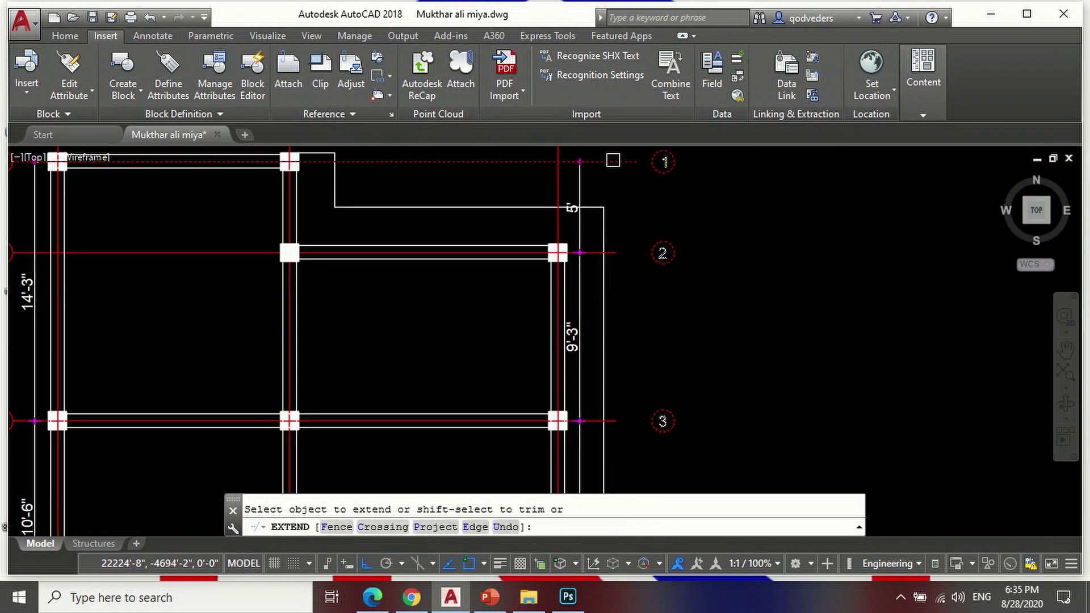
left_click_drag(624, 195, 652, 153)
left_click_drag(626, 258, 578, 227)
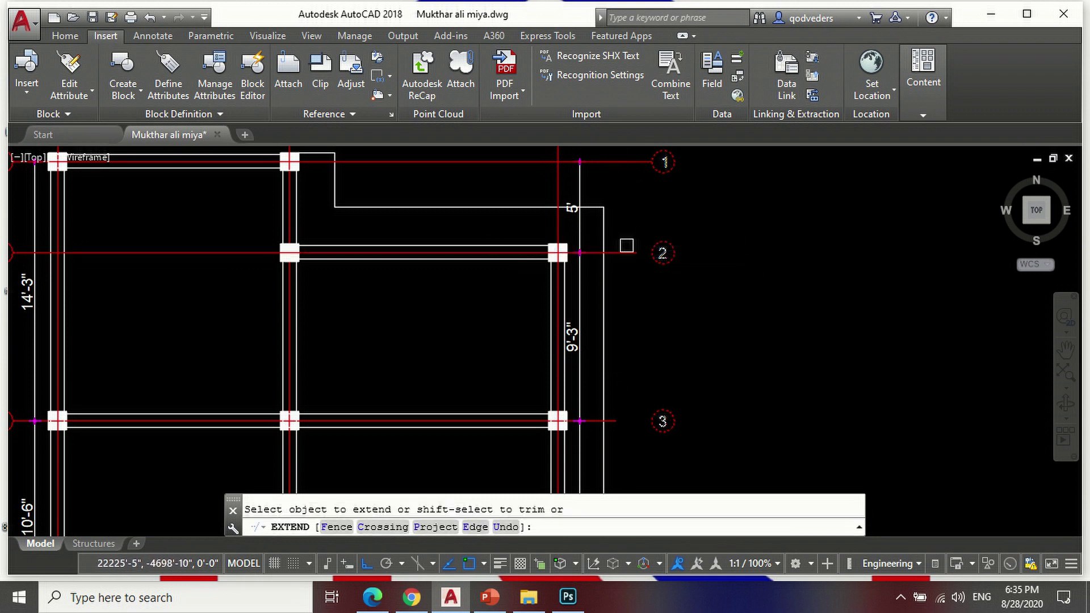
scroll(648, 267, "down", 2)
scroll(633, 363, "up", 5)
left_click(637, 379)
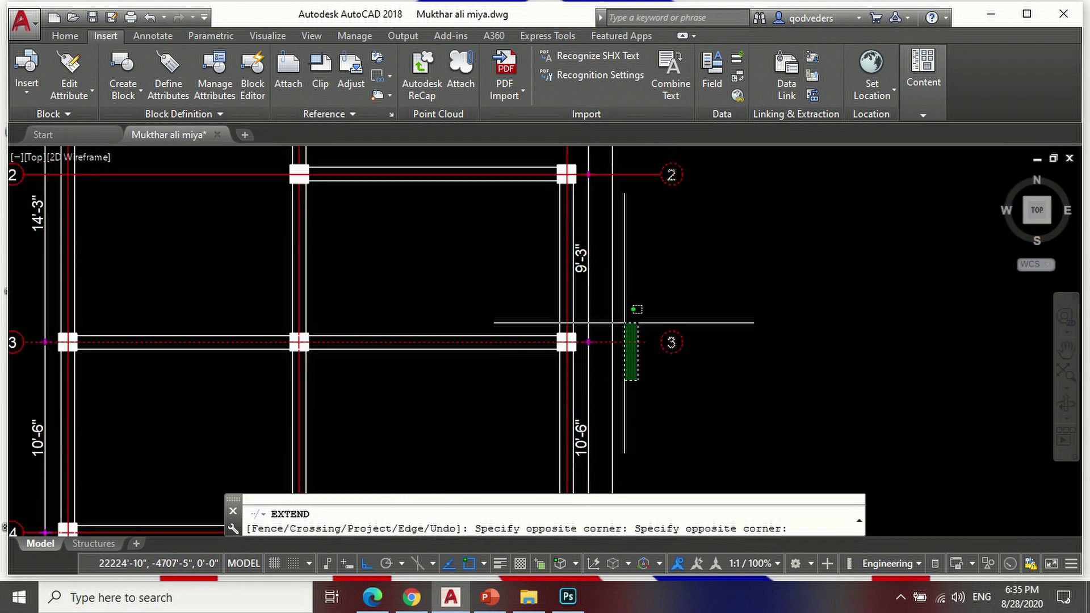
scroll(627, 360, "down", 3)
scroll(652, 355, "up", 5)
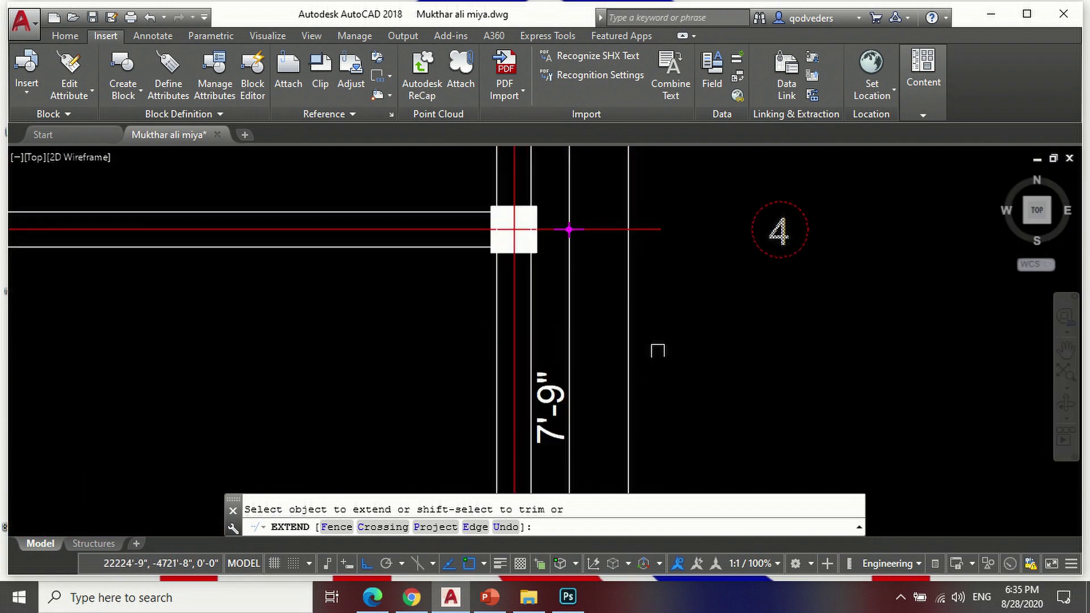
left_click(675, 229)
scroll(675, 229, "down", 2)
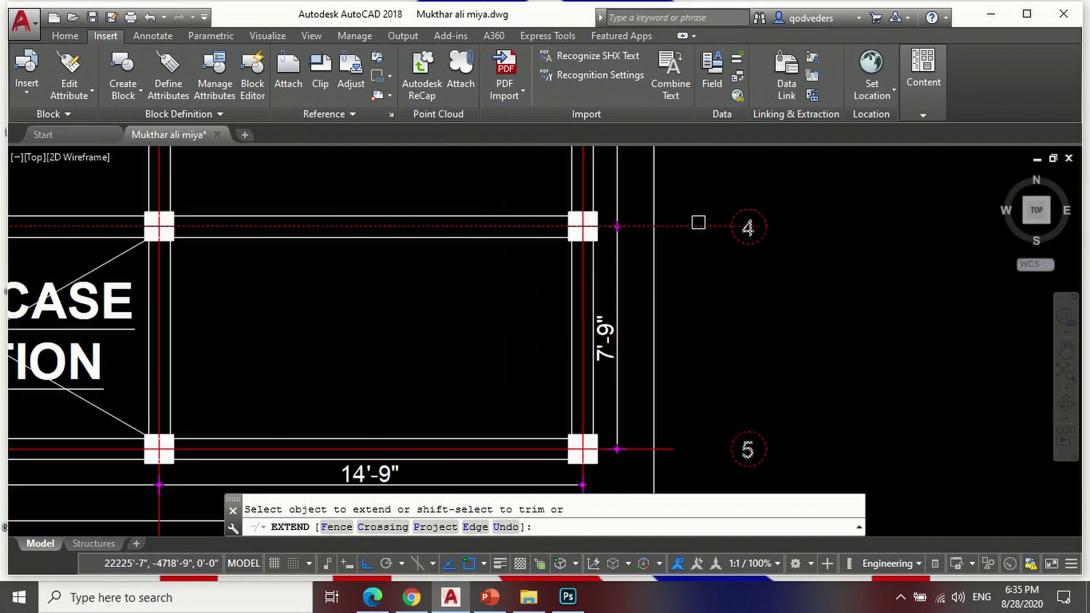
scroll(695, 333, "down", 2)
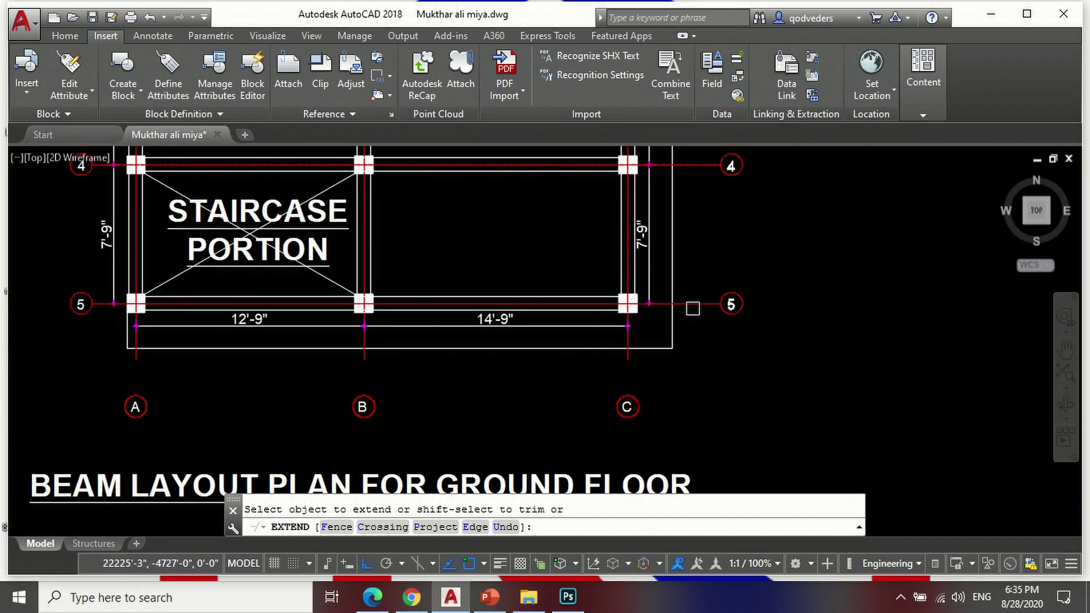
Step: With the bottom edges as new boundaries, extend grid lines B and C down to their bubbles
key("Return")
key("Return")
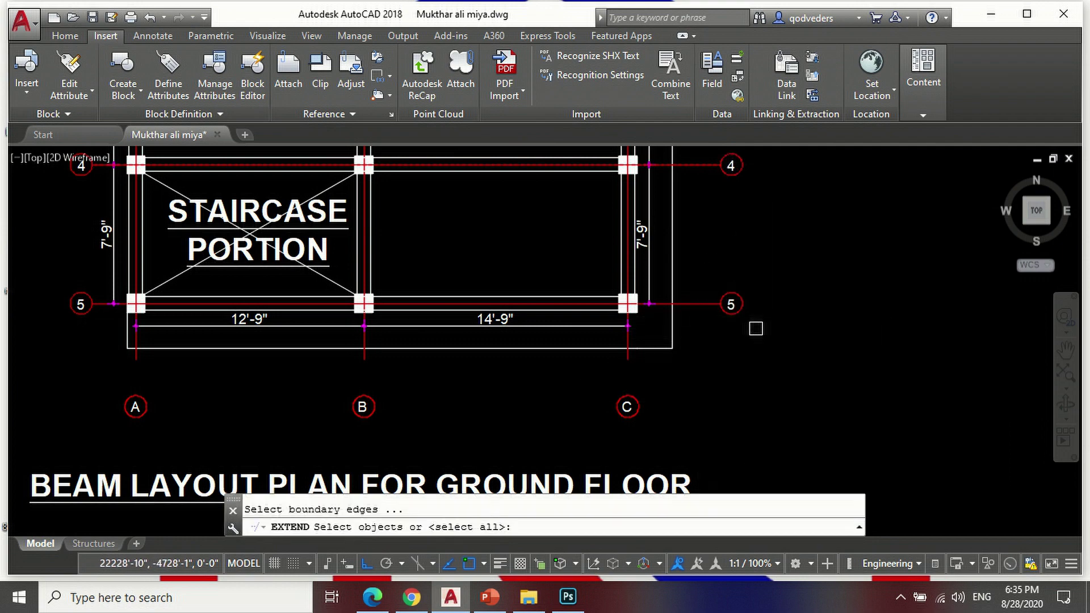
scroll(752, 332, "down", 2)
scroll(716, 383, "up", 2)
left_click(711, 392)
left_click(104, 349)
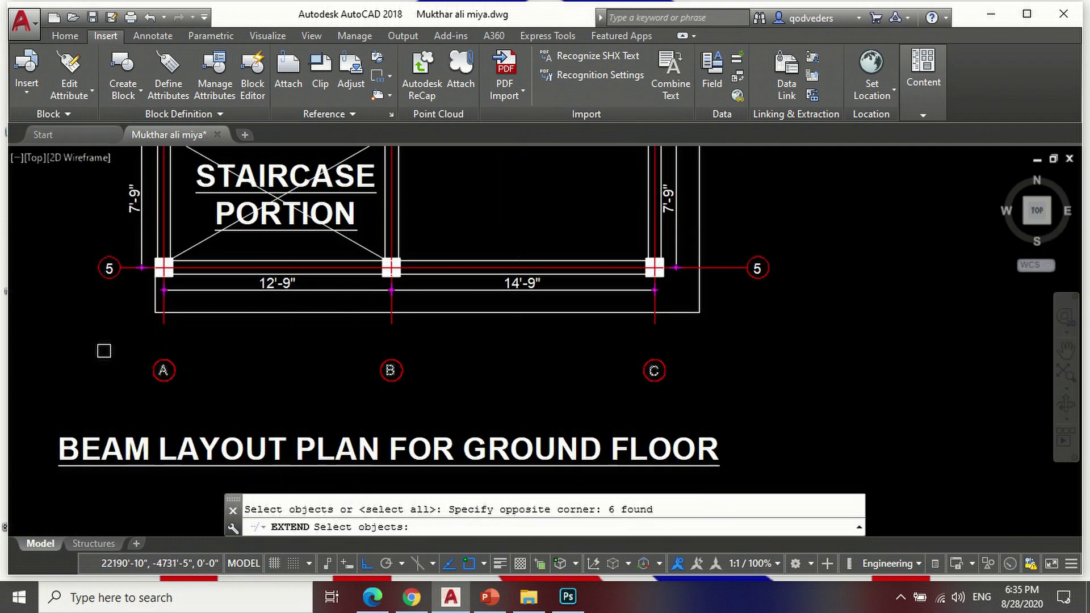
key("Return")
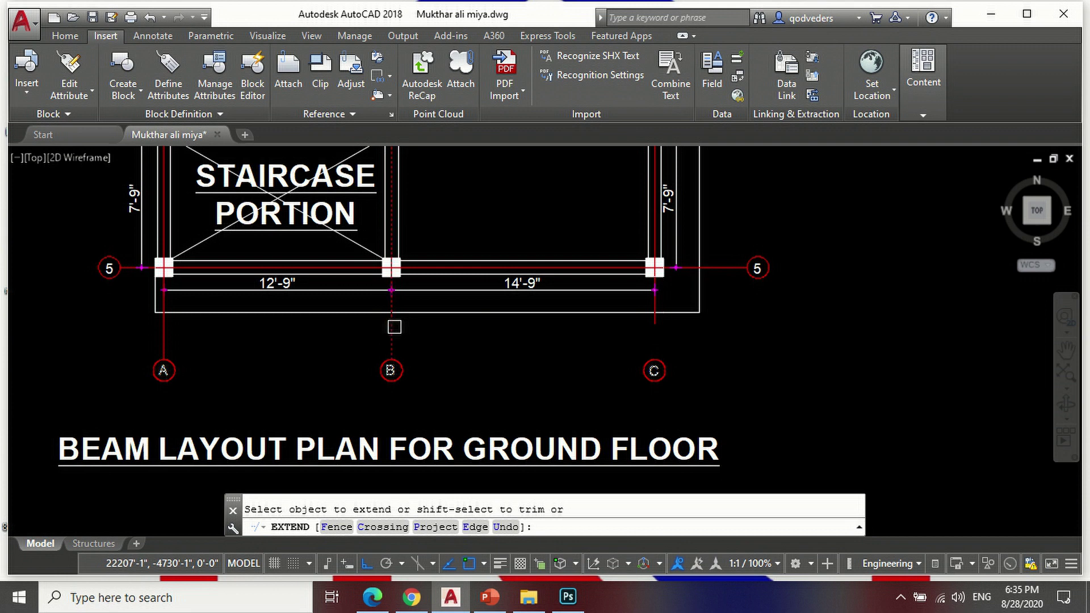
left_click(651, 331)
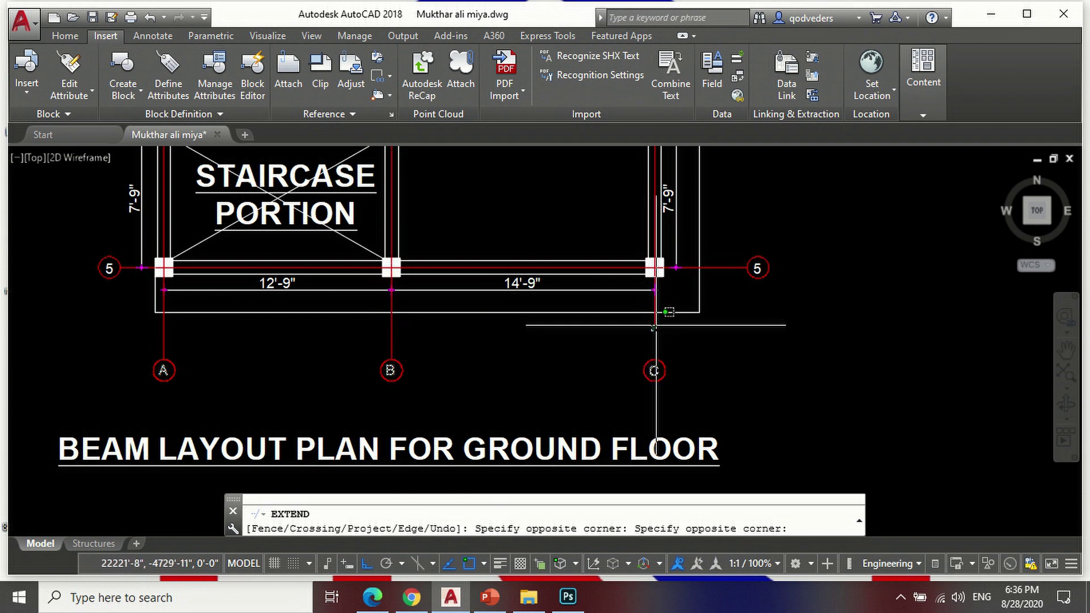
left_click(657, 323)
key("Return")
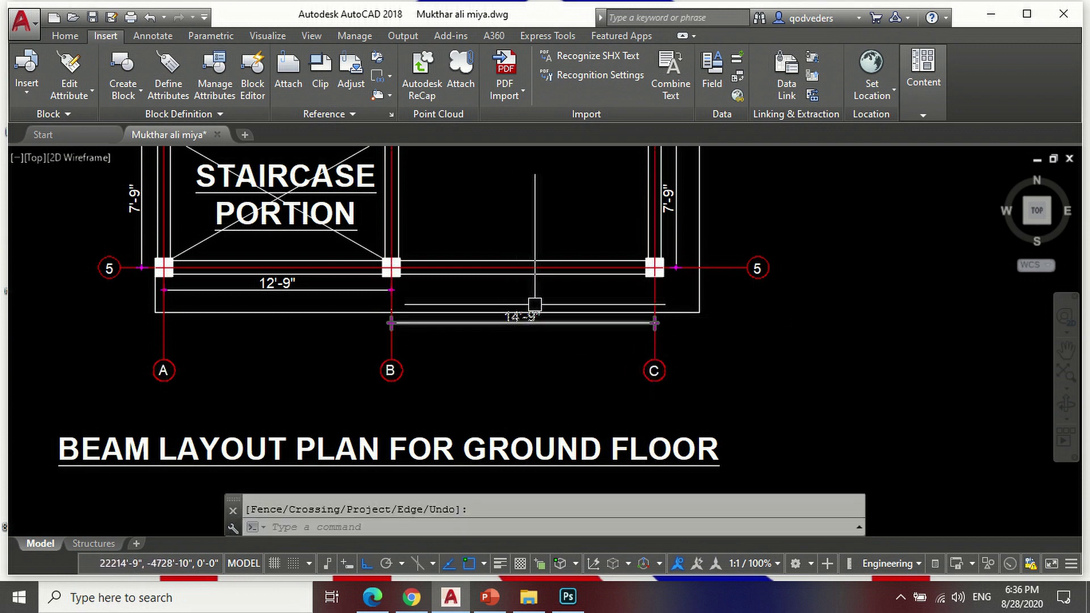
Step: Move the 14'-9" dimension lower and erase the 12'-9" dimension
type("m")
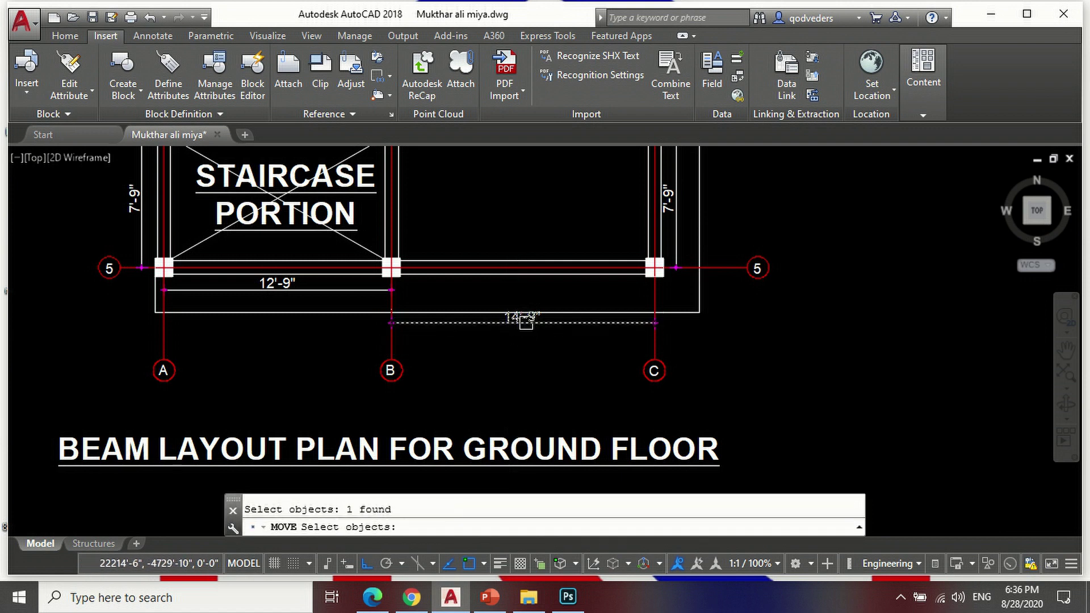
key("Return")
left_click(870, 342)
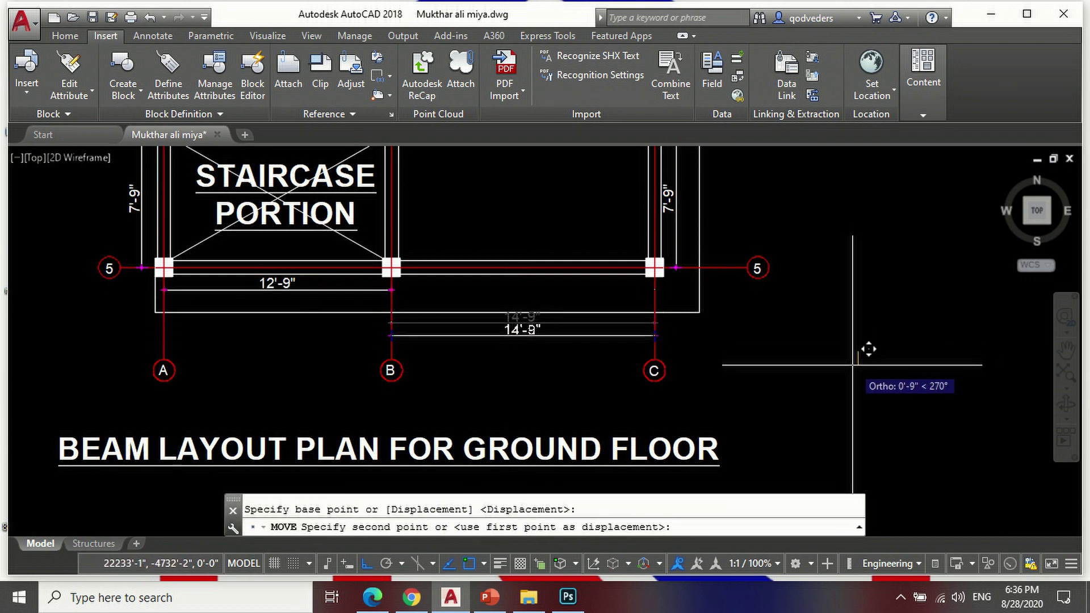
left_click(866, 354)
type("e")
key("Return")
left_click(340, 290)
key("Return")
key("Escape")
Step: Continue from the 14'-9" dimension with a 12'-9" dimension to grid A
type("dco")
key("Return")
scroll(421, 328, "up", 2)
key("Return")
left_click(370, 337)
scroll(436, 355, "down", 4)
scroll(299, 351, "up", 2)
left_click(254, 369)
key("Return")
scroll(390, 406, "down", 1)
scroll(454, 392, "down", 2)
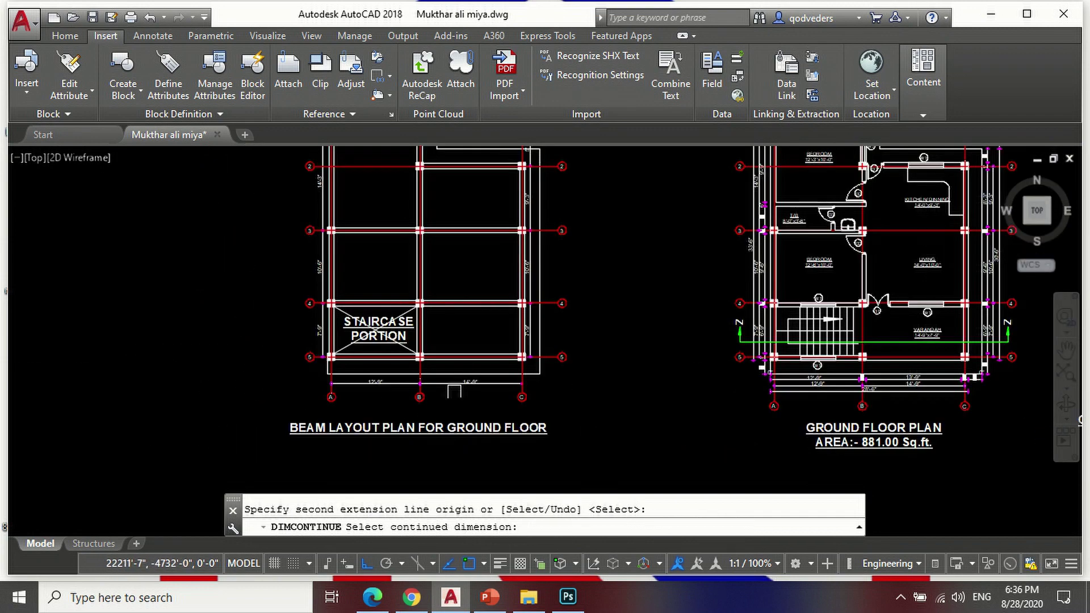
key("Escape")
Step: Move the selected right-side objects horizontally to their new position
type("m")
key("Return")
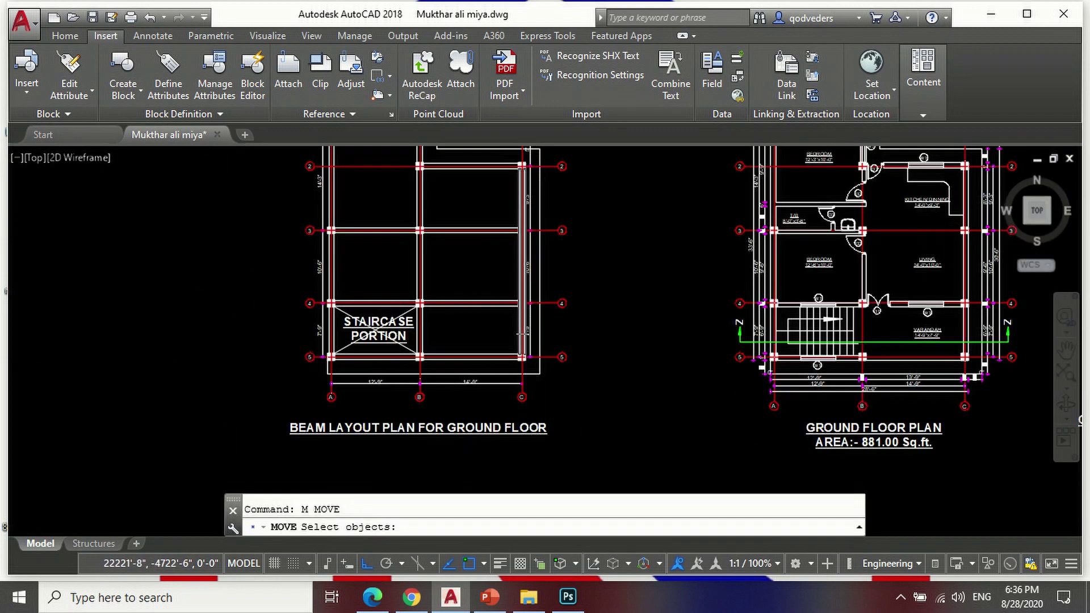
scroll(525, 329, "up", 2)
scroll(527, 318, "down", 2)
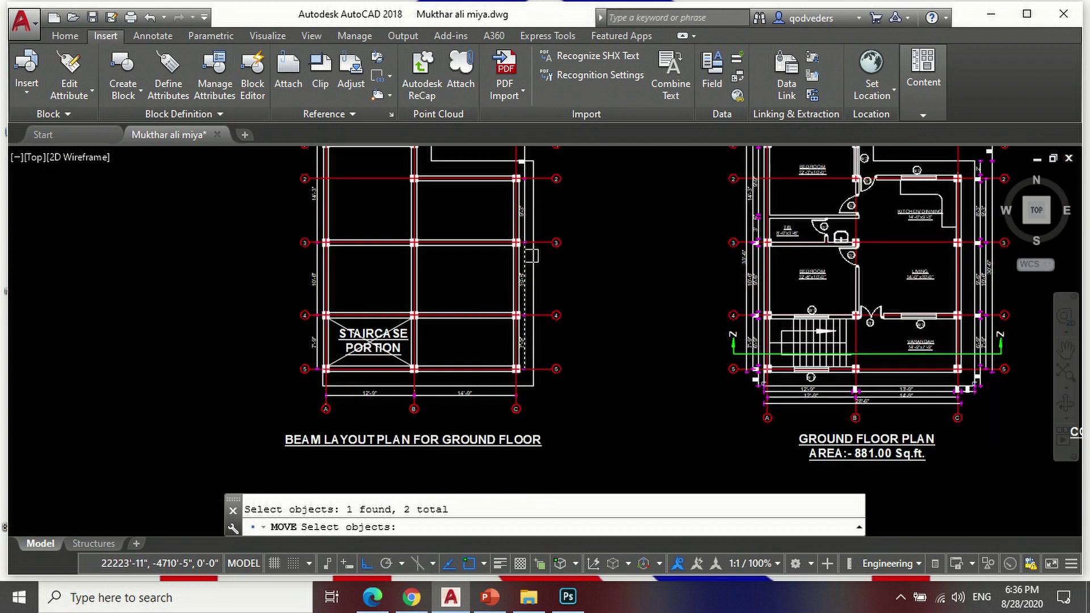
scroll(518, 218, "up", 4)
scroll(498, 278, "up", 5)
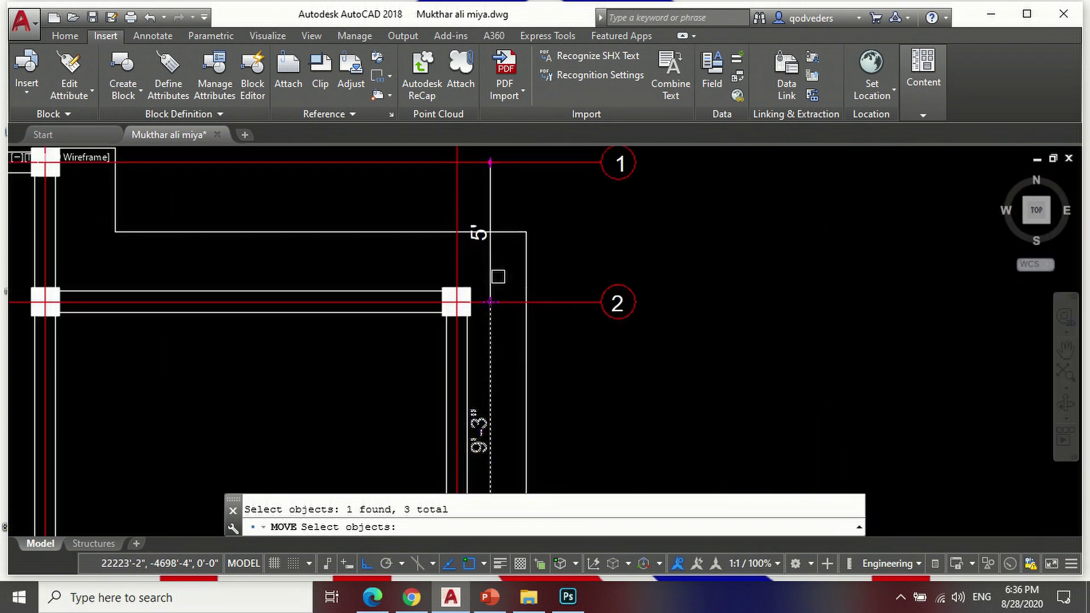
scroll(482, 275, "down", 5)
key("Return")
left_click(637, 298)
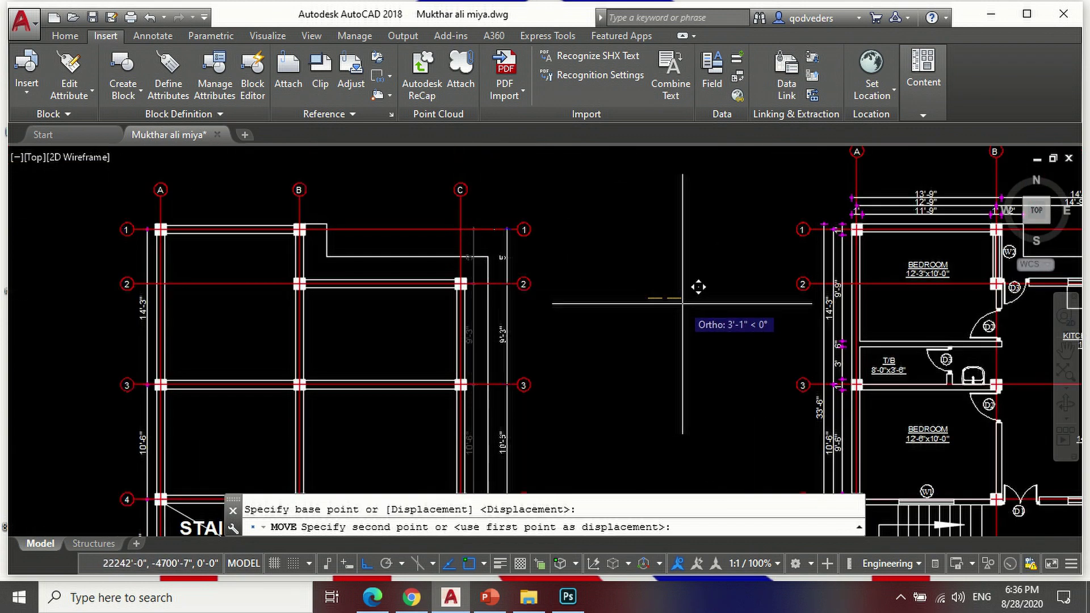
left_click(682, 305)
scroll(683, 304, "down", 1)
scroll(725, 307, "down", 4)
scroll(538, 265, "up", 6)
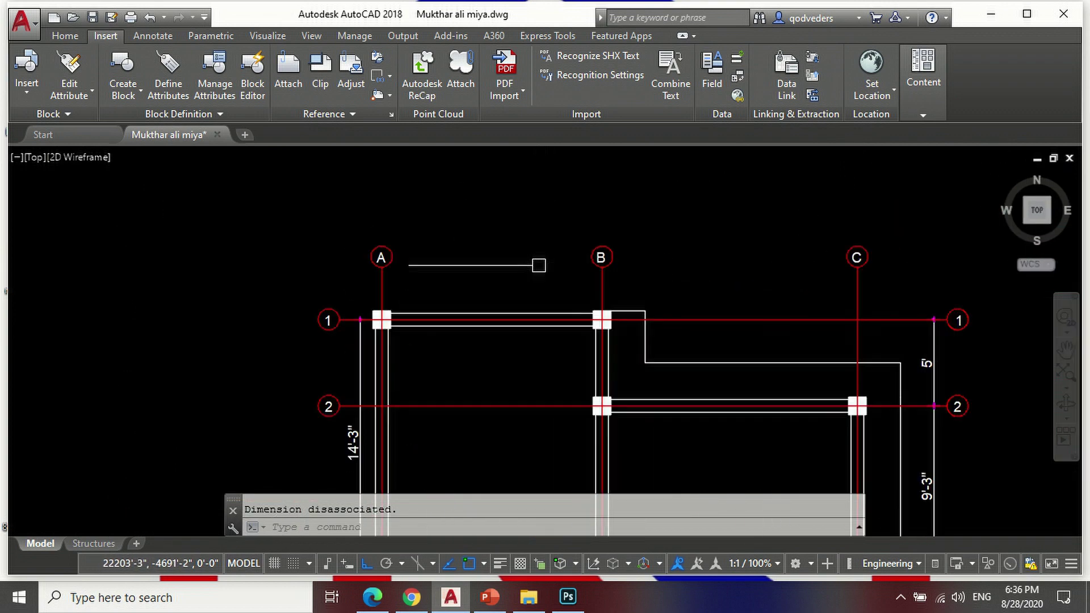
Step: Add an aligned 12'-9" dimension from column A/1 to B/1 just above grid 1
type("DAL")
key("Return")
scroll(406, 303, "up", 2)
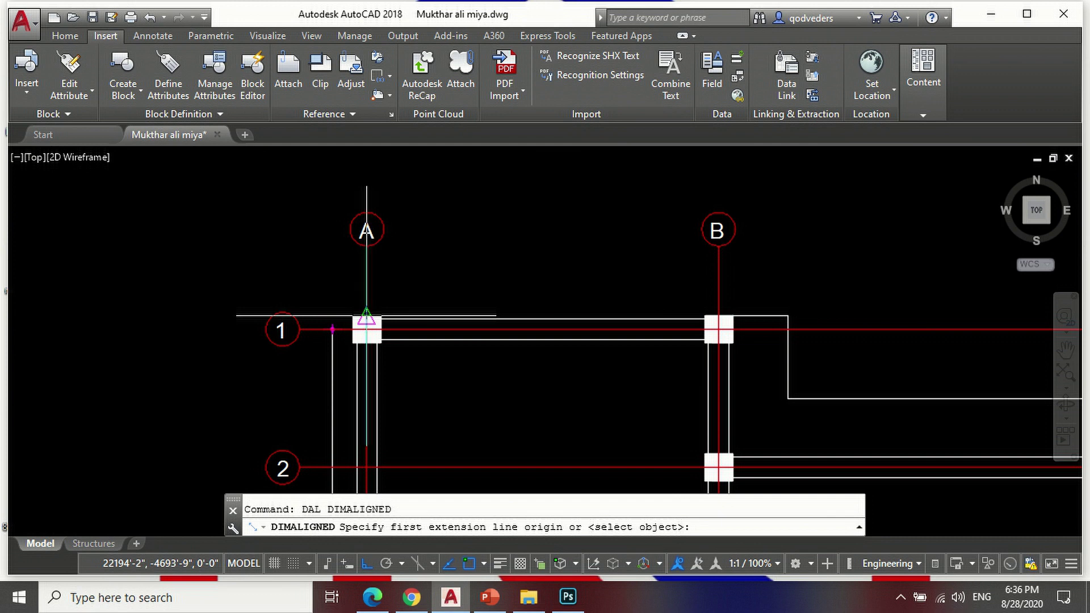
left_click(366, 316)
left_click(732, 316)
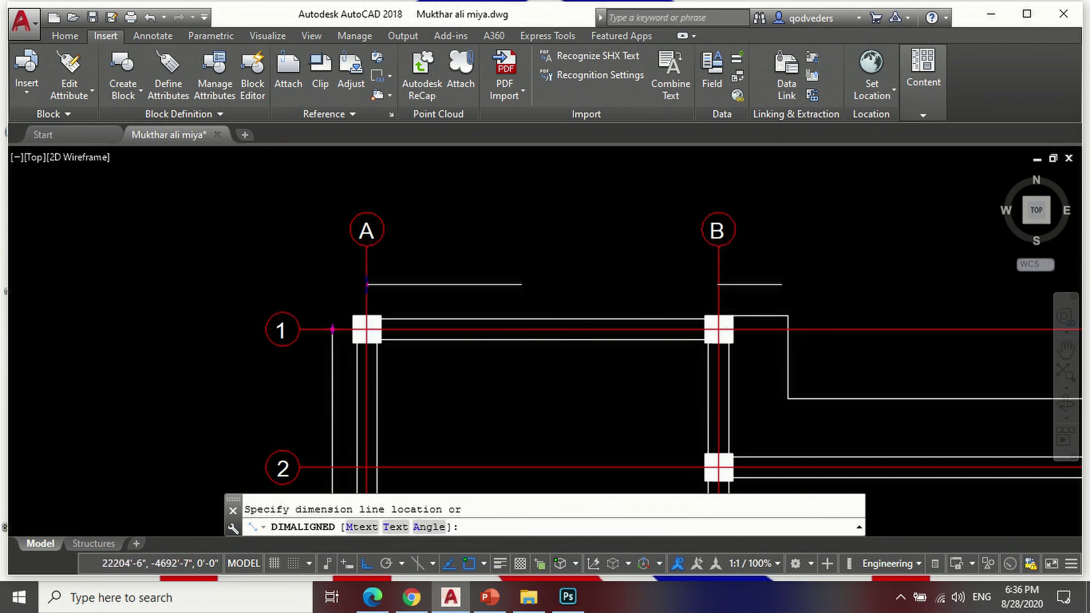
type("10")
key("Return")
Step: Continue the chain with a 14'-9" dimension from B/1 to C/1
type("DCO")
key("Return")
scroll(505, 314, "down", 1)
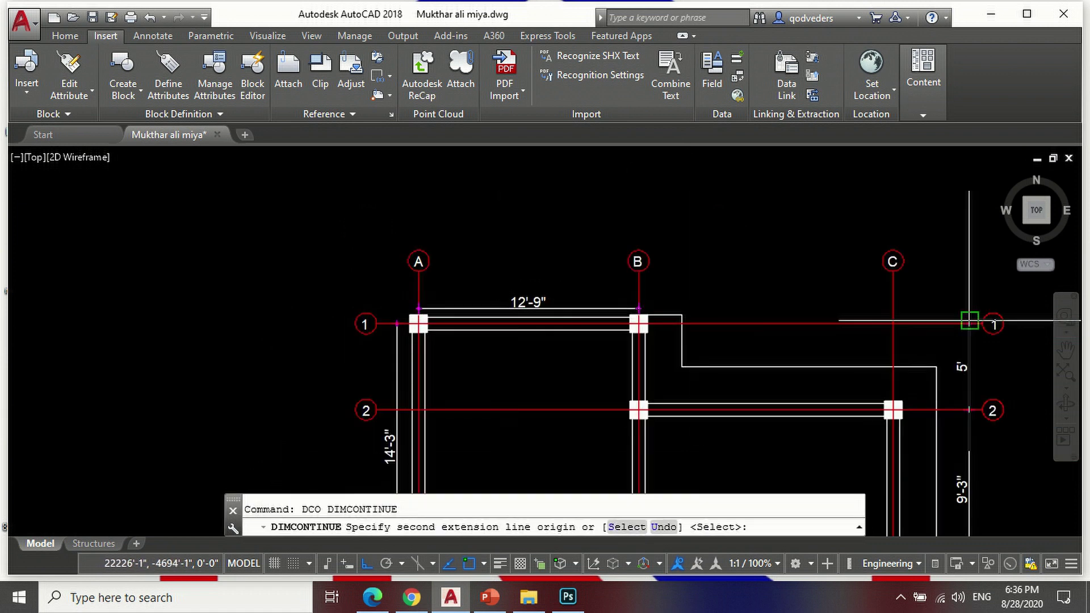
scroll(965, 322, "up", 1)
left_click(845, 323)
key("Return")
scroll(700, 223, "down", 2)
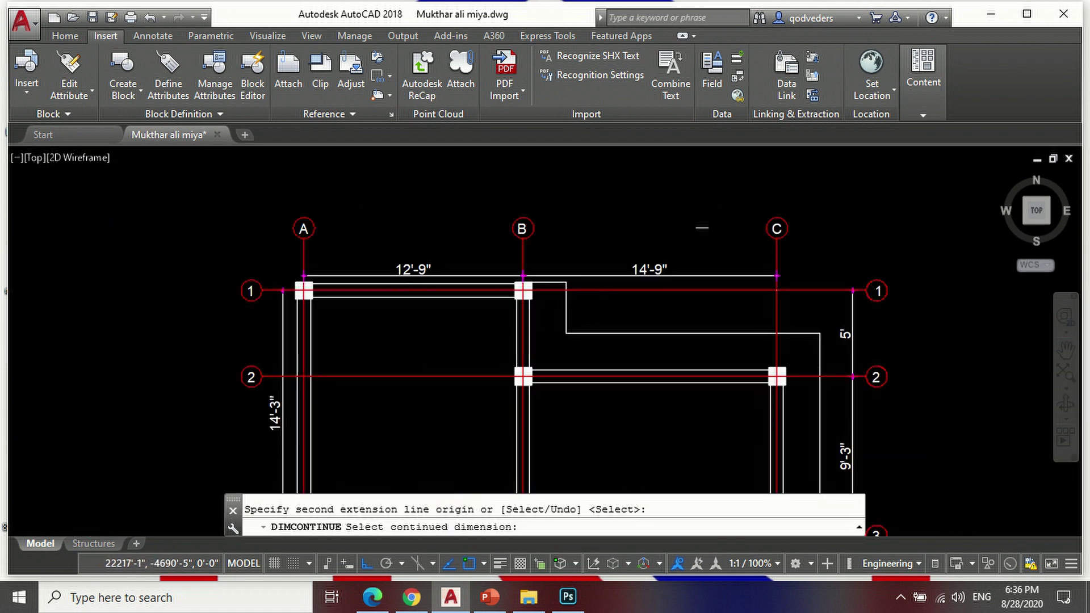
scroll(738, 192, "down", 4)
key("Escape")
key("Escape")
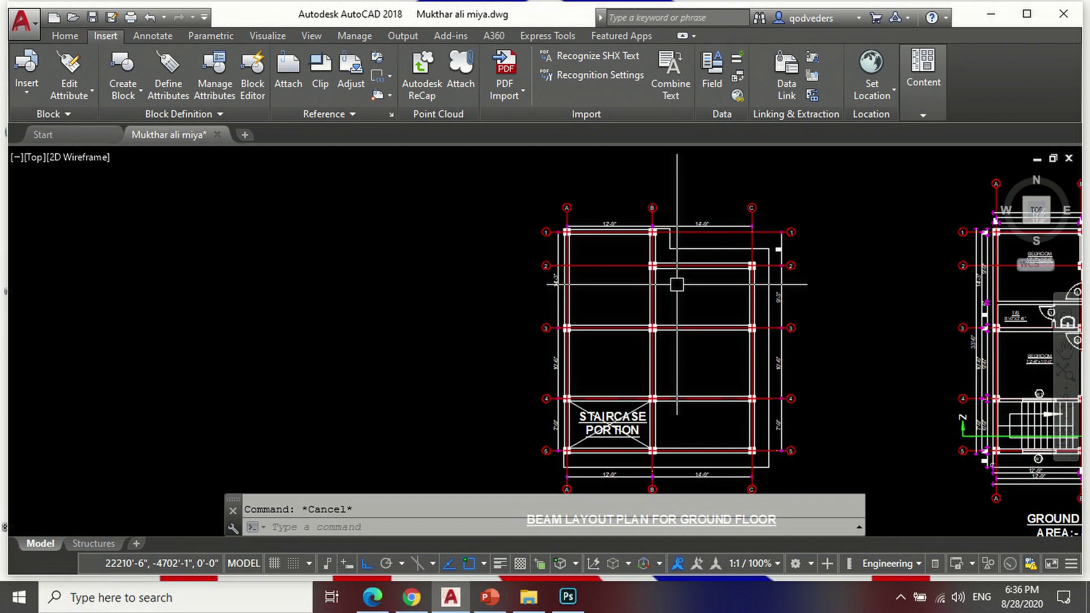
middle_click_drag(621, 309, 616, 296)
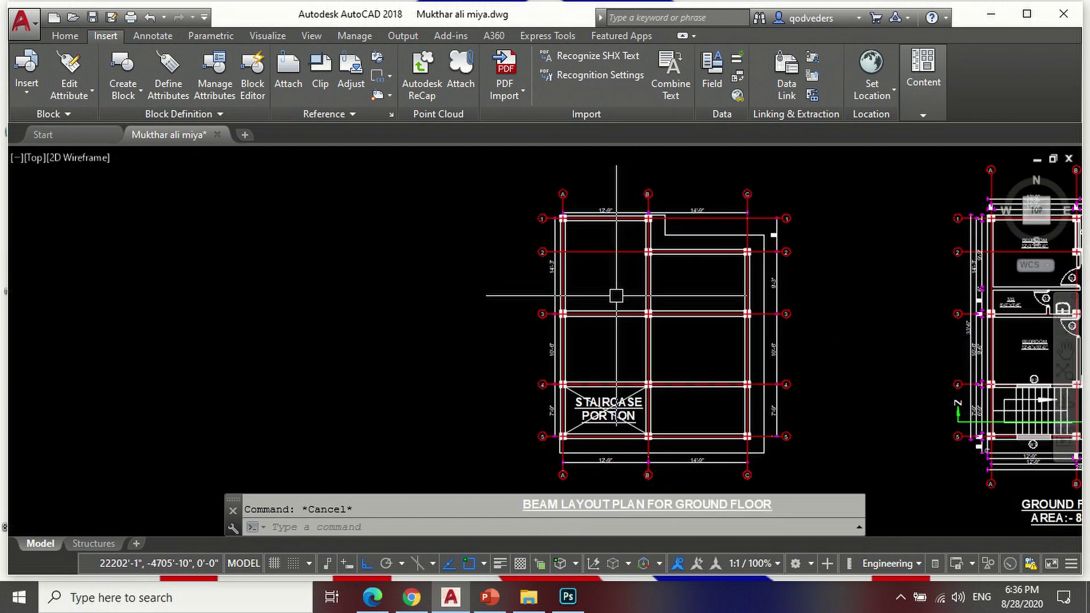
scroll(678, 345, "up", 2)
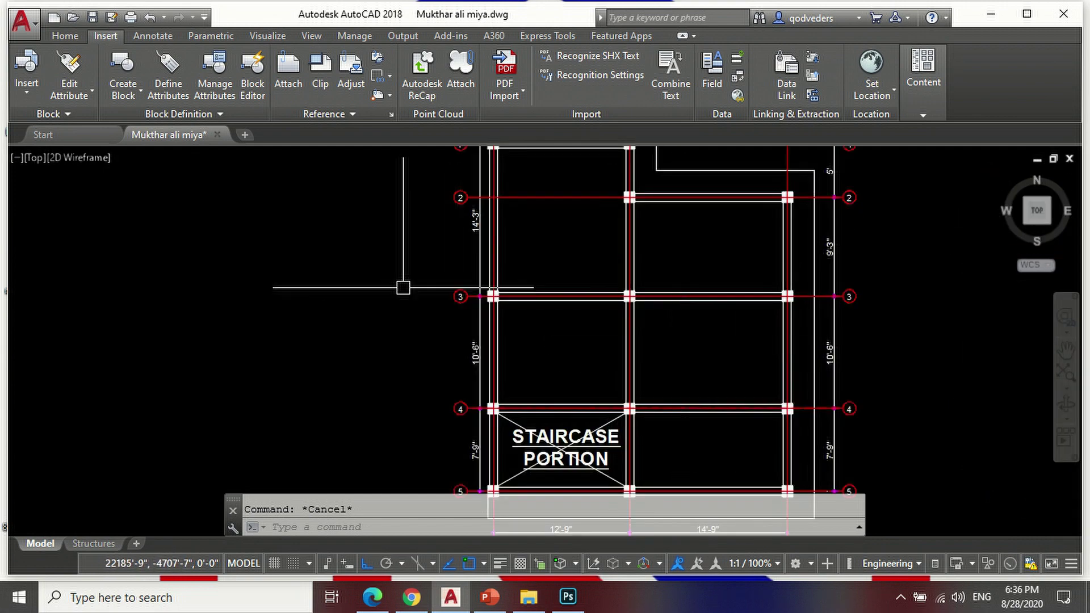
scroll(403, 288, "down", 2)
scroll(403, 288, "down", 2)
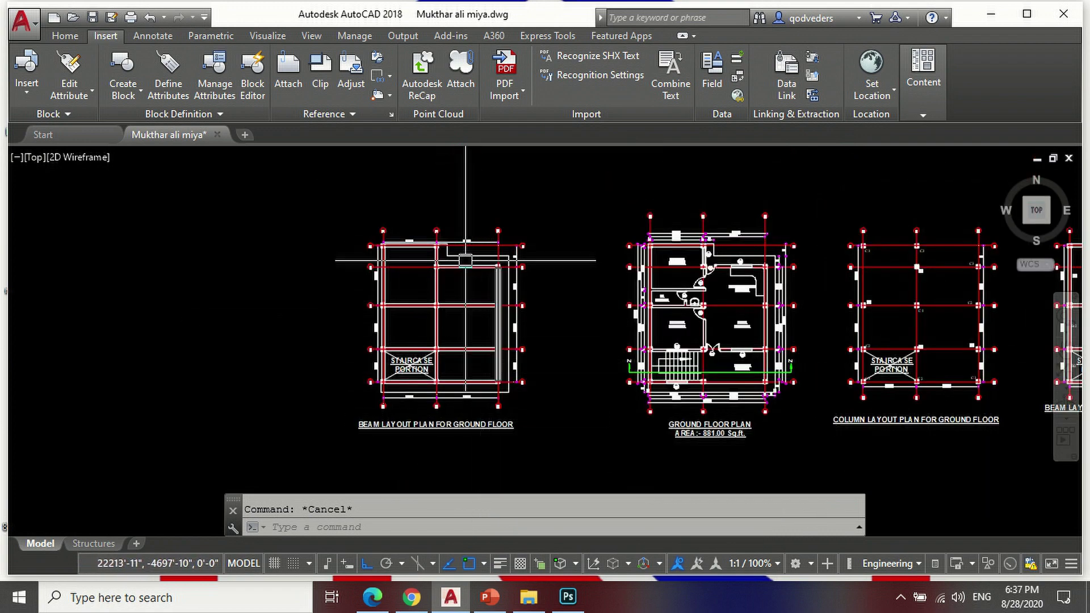
scroll(464, 261, "up", 3)
scroll(462, 253, "up", 1)
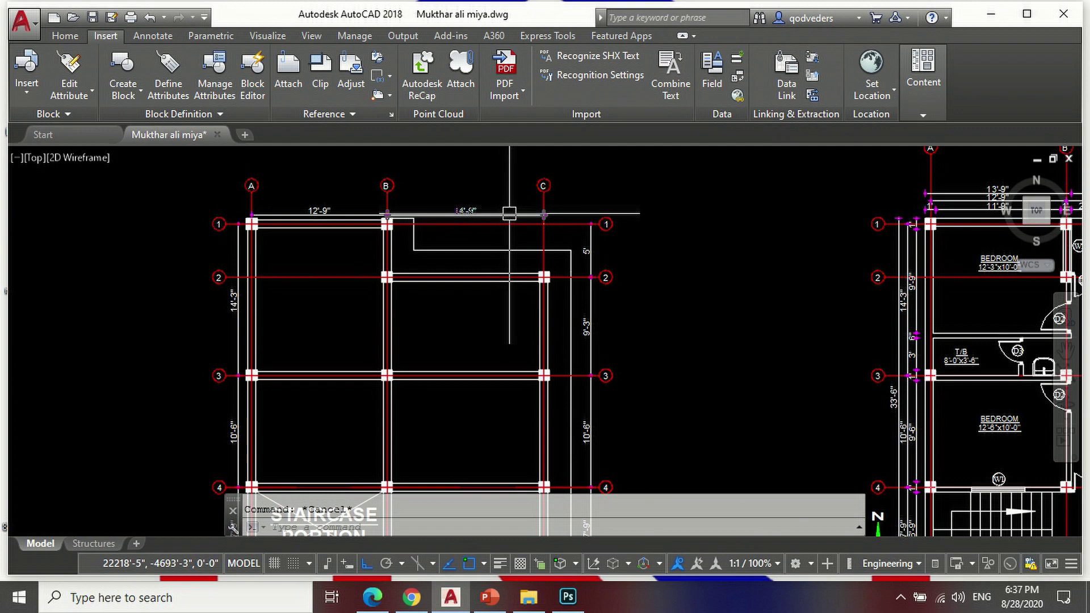
scroll(511, 216, "down", 2)
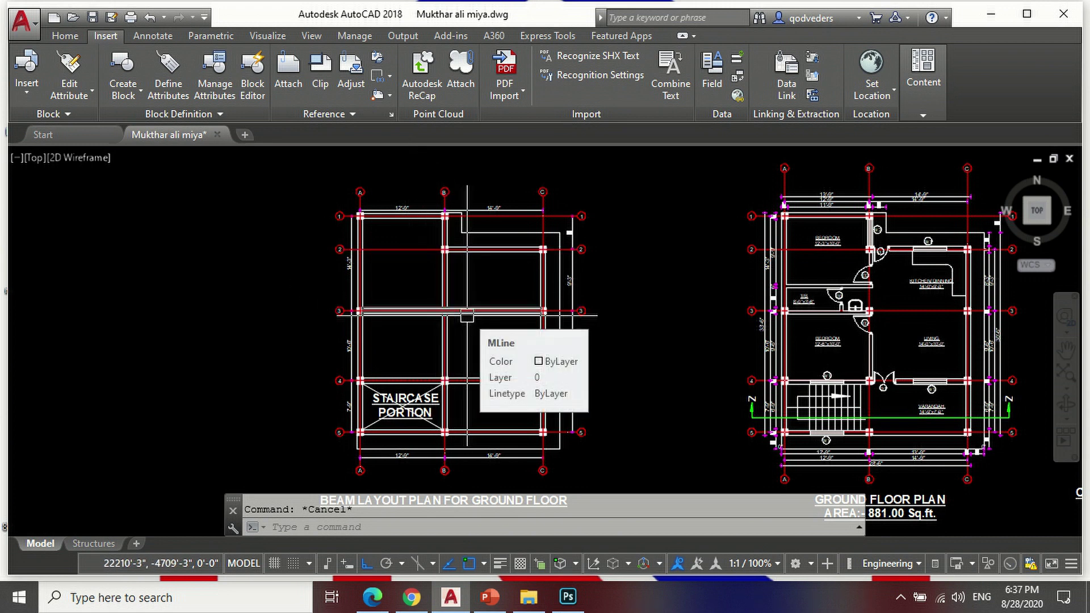
type("PL")
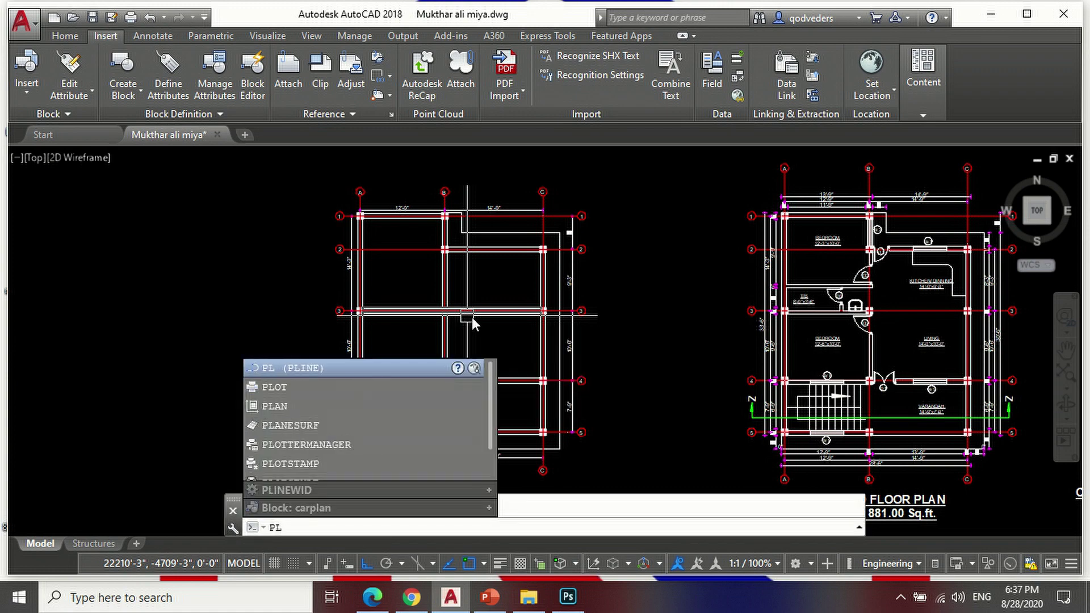
Step: Draw a polyline arrowhead with a zero-width tip just below grid bubble 3
key("Return")
scroll(304, 330, "up", 5)
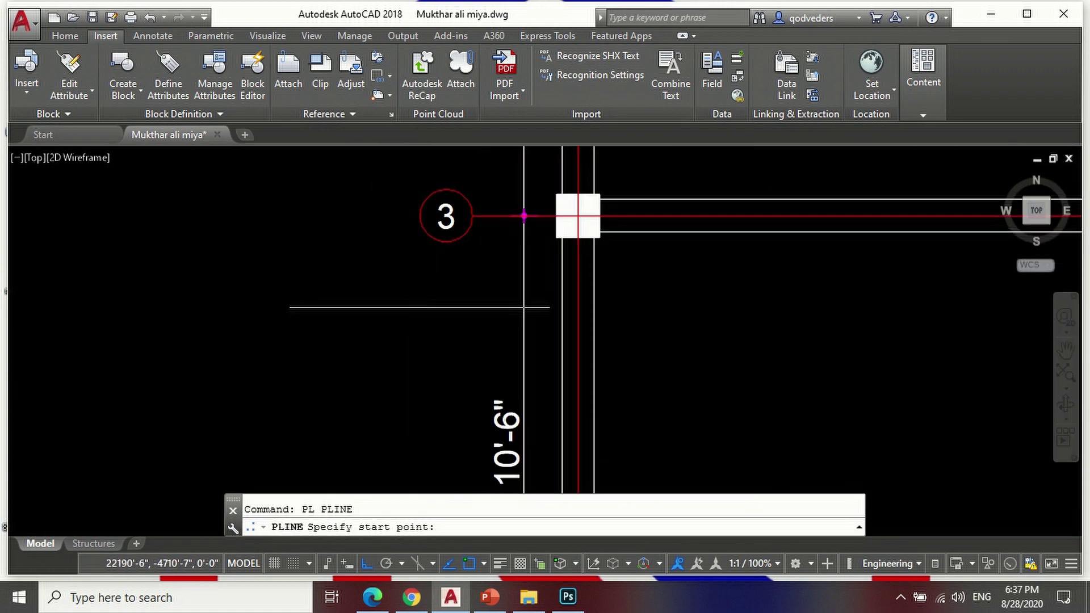
left_click(434, 288)
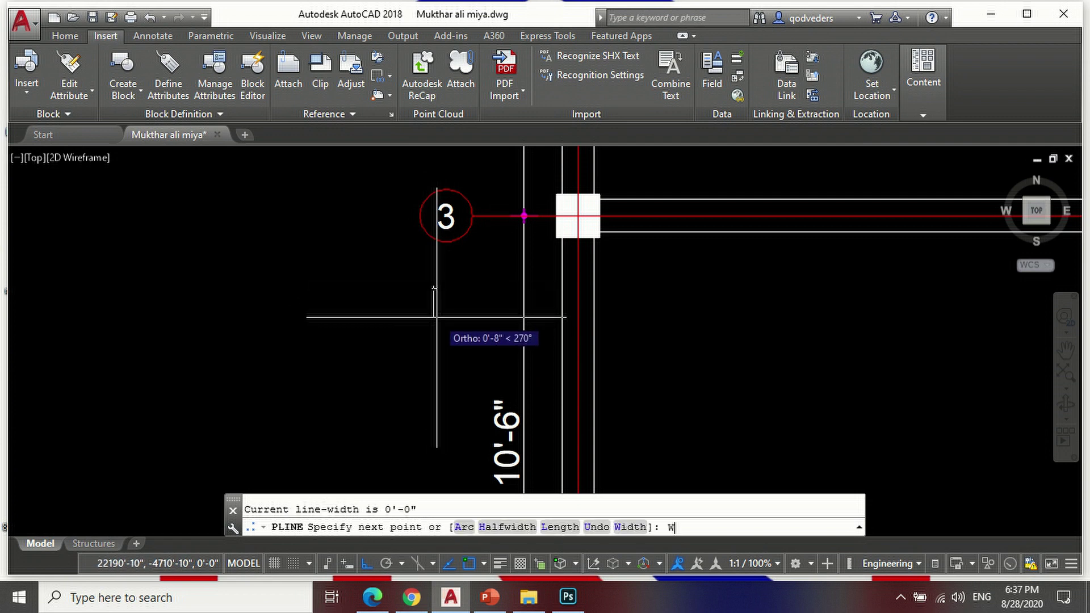
key("Return")
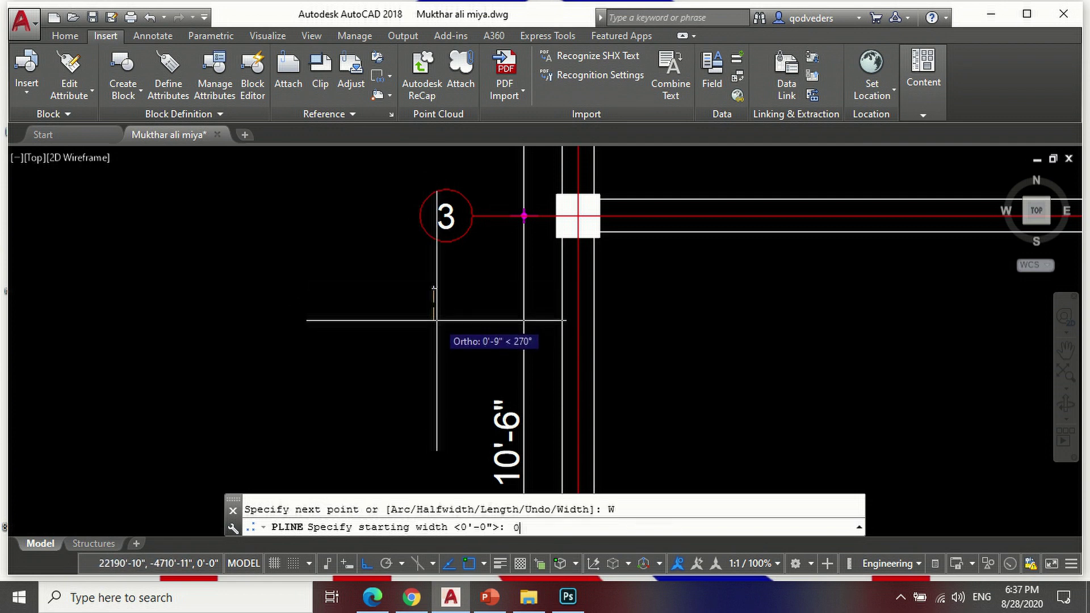
key("Return")
key("Return")
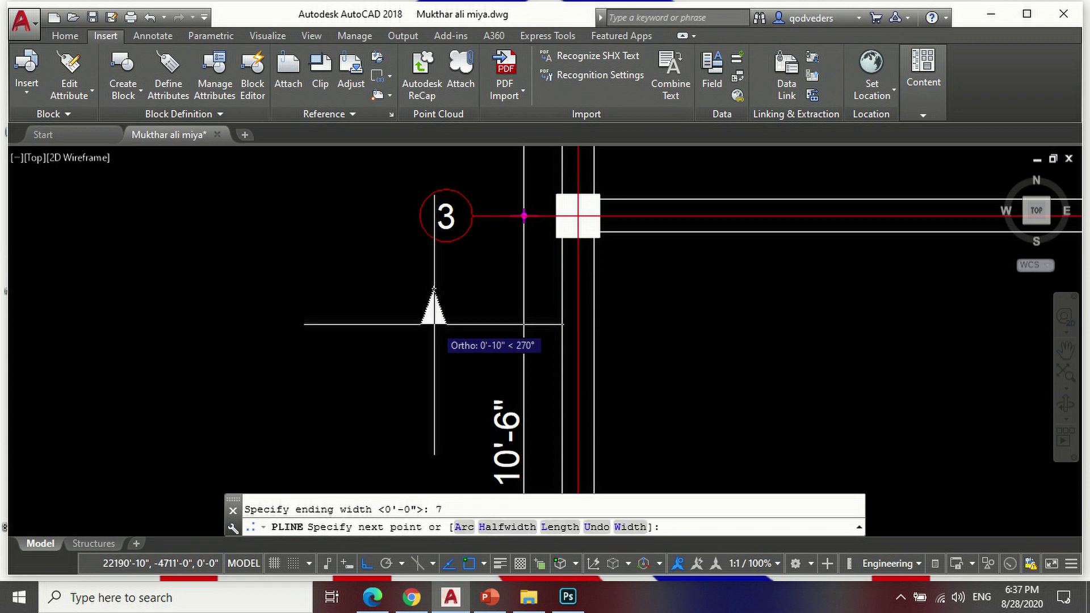
left_click(434, 322)
type("W")
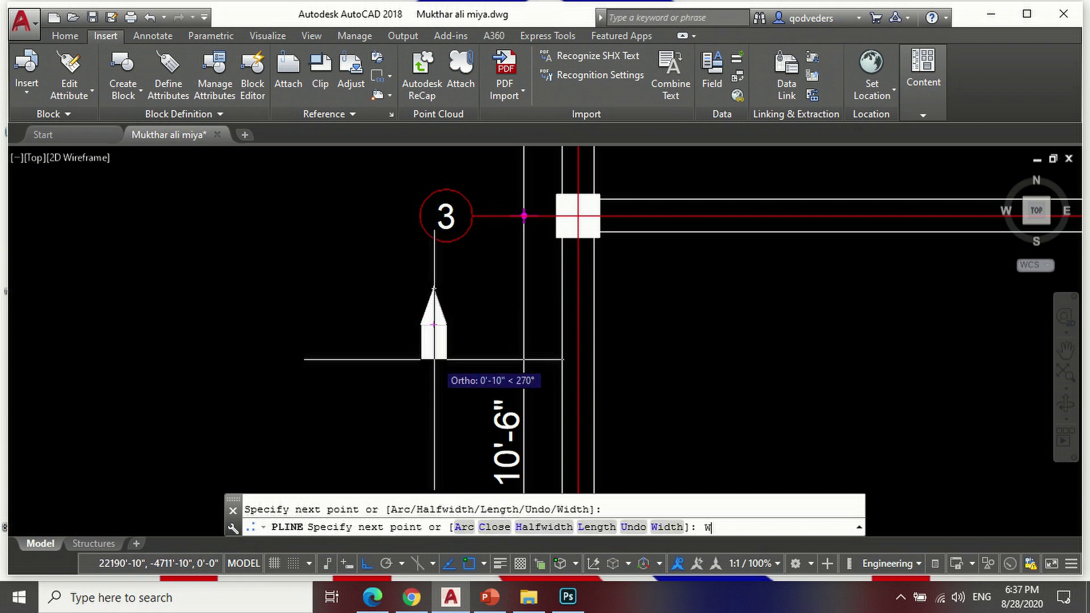
key("Return")
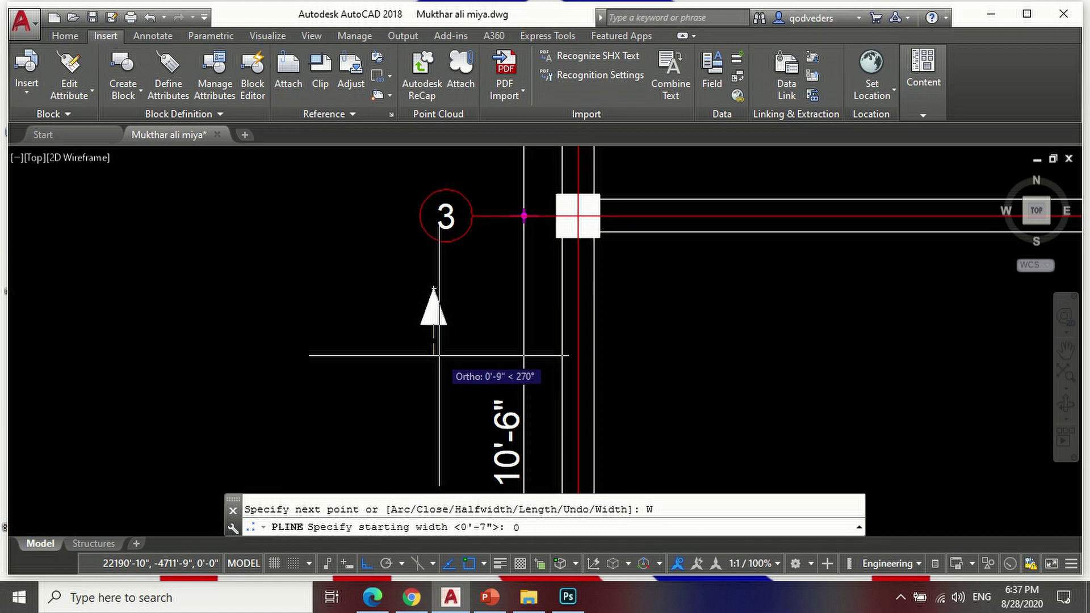
key("Return")
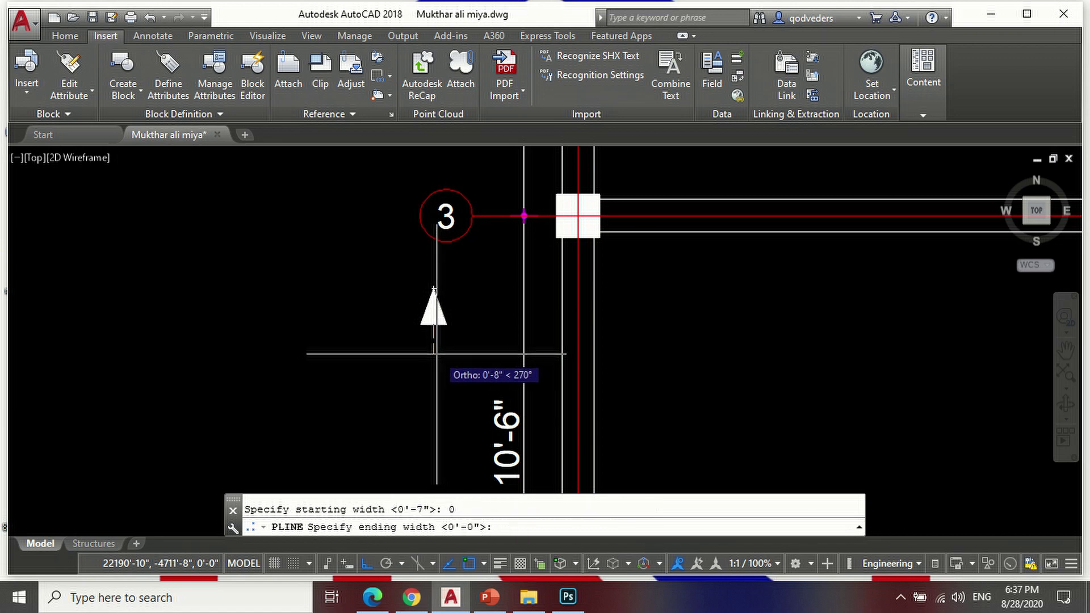
key("Return")
Step: Continue the polyline with a short tail and a section line past the plan's right side
scroll(438, 355, "down", 1)
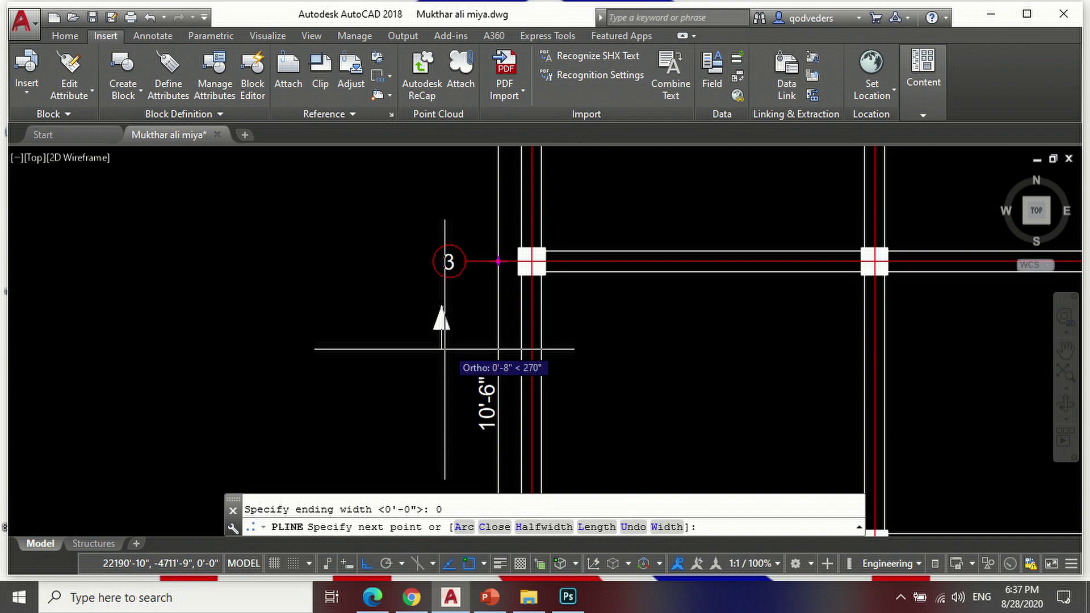
scroll(440, 359, "up", 1)
left_click(440, 362)
scroll(437, 363, "down", 4)
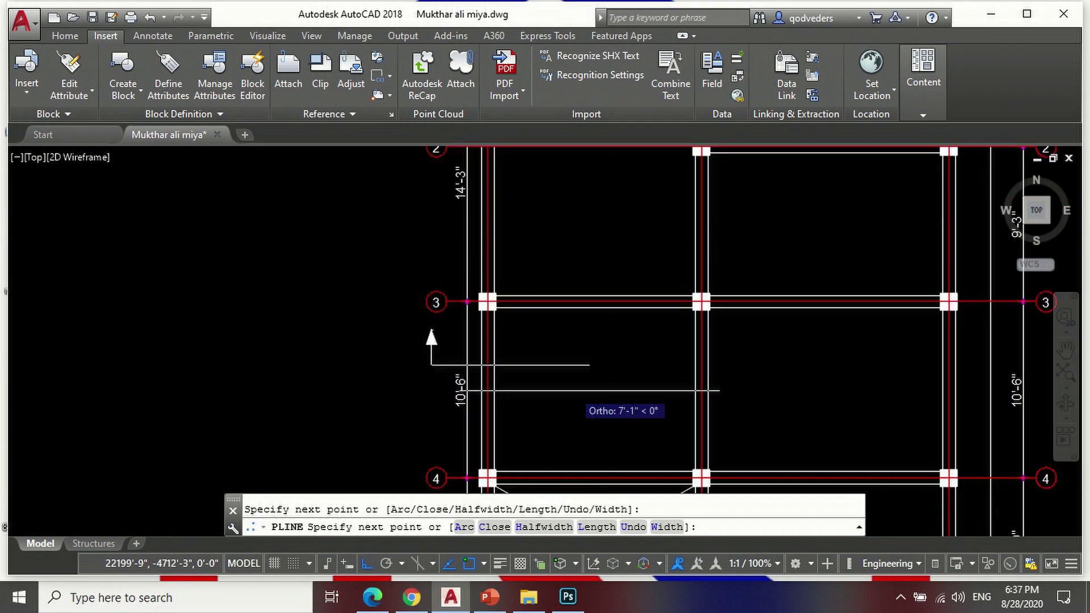
scroll(466, 378, "down", 3)
scroll(690, 380, "up", 4)
scroll(709, 377, "up", 3)
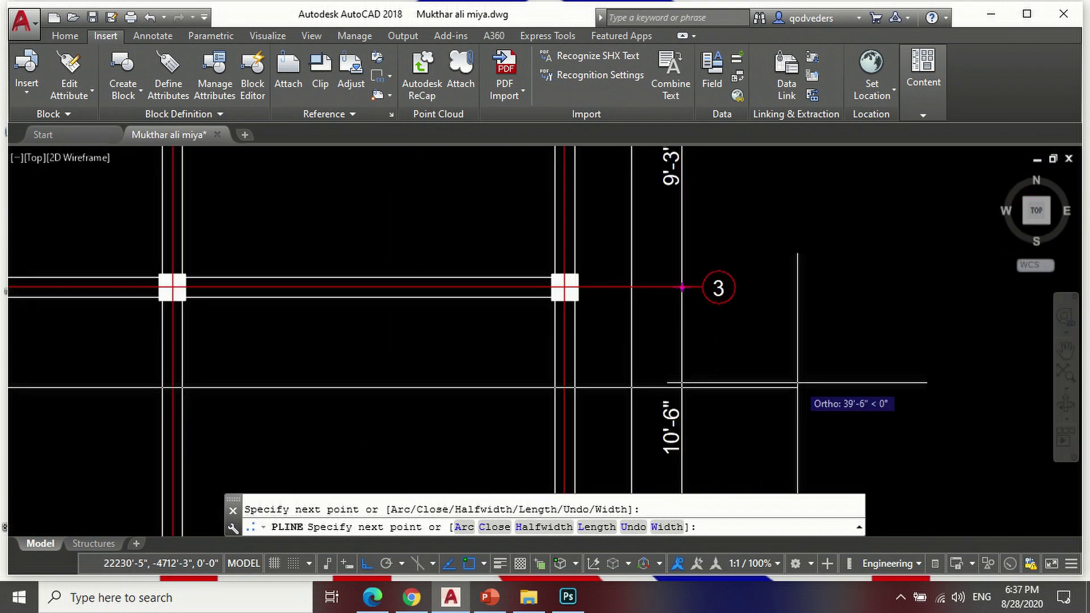
scroll(709, 375, "up", 2)
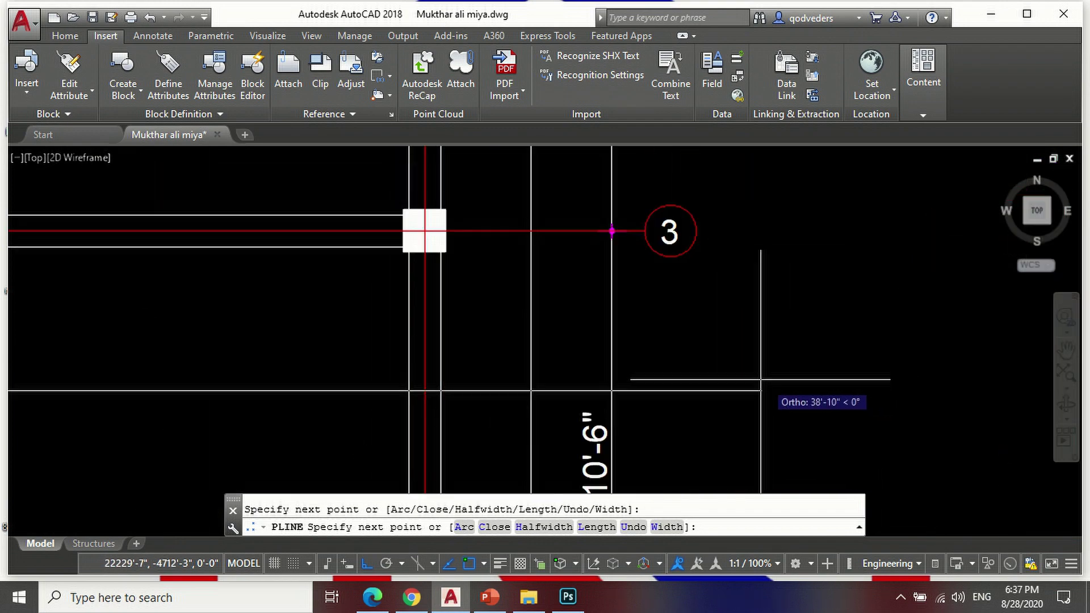
left_click(655, 382)
scroll(743, 369, "down", 5)
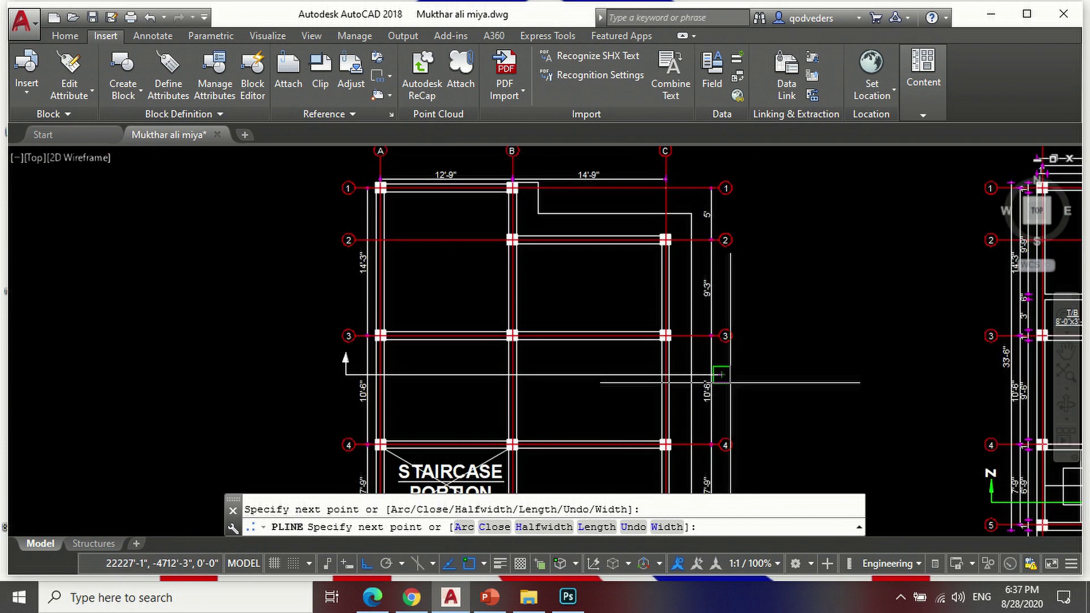
key("Return")
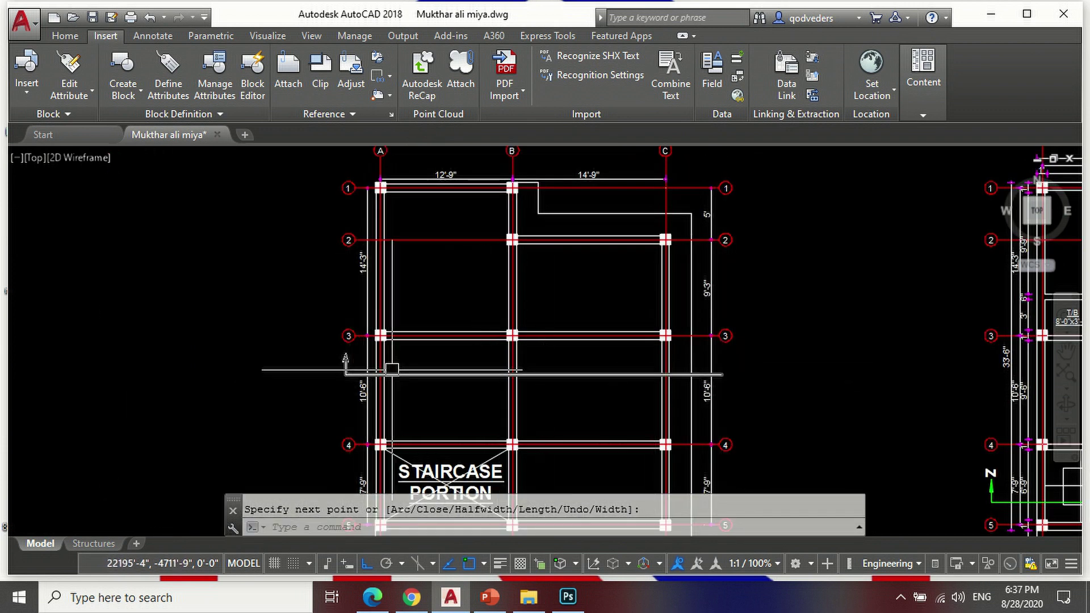
Step: Mirror the section-mark polyline to form the opposite arrow, keeping the original
type("MI")
key("Return")
scroll(345, 365, "up", 2)
left_click(477, 379)
key("Return")
left_click(645, 380)
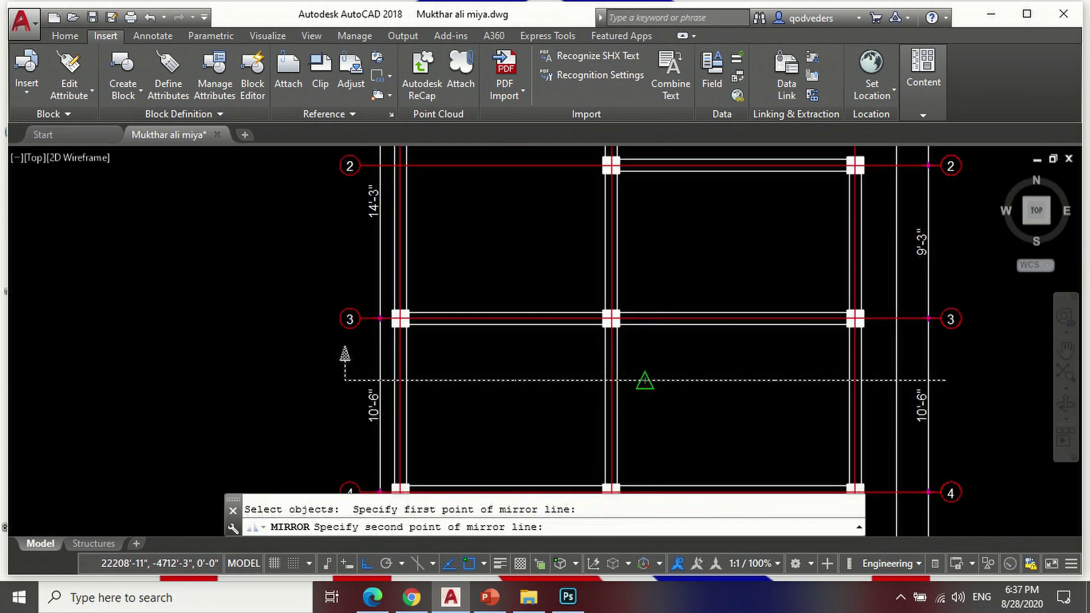
left_click(652, 357)
key("Return")
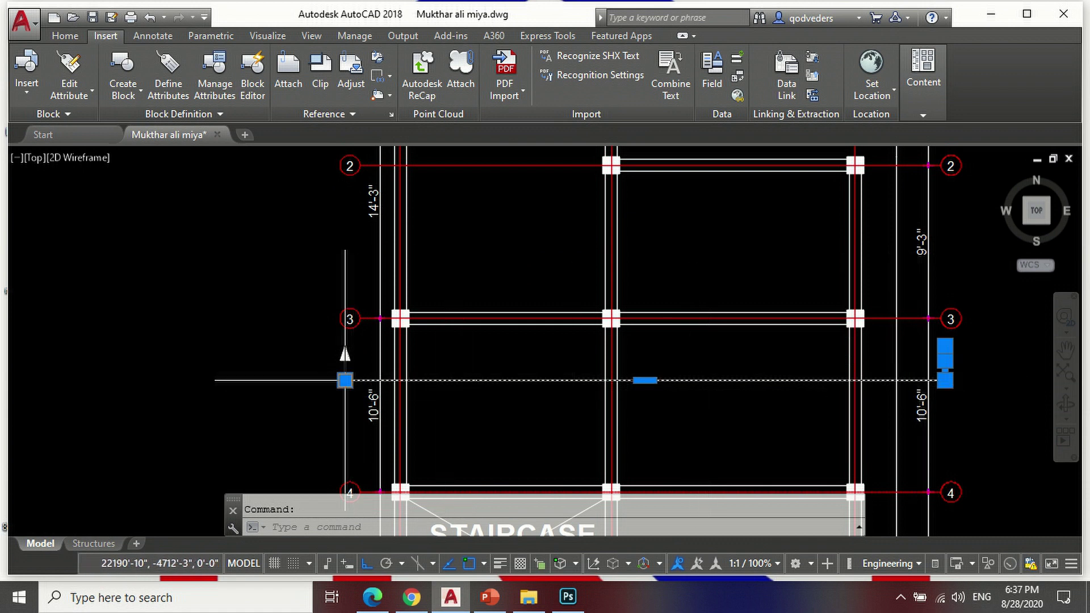
left_click(345, 380)
scroll(944, 380, "up", 5)
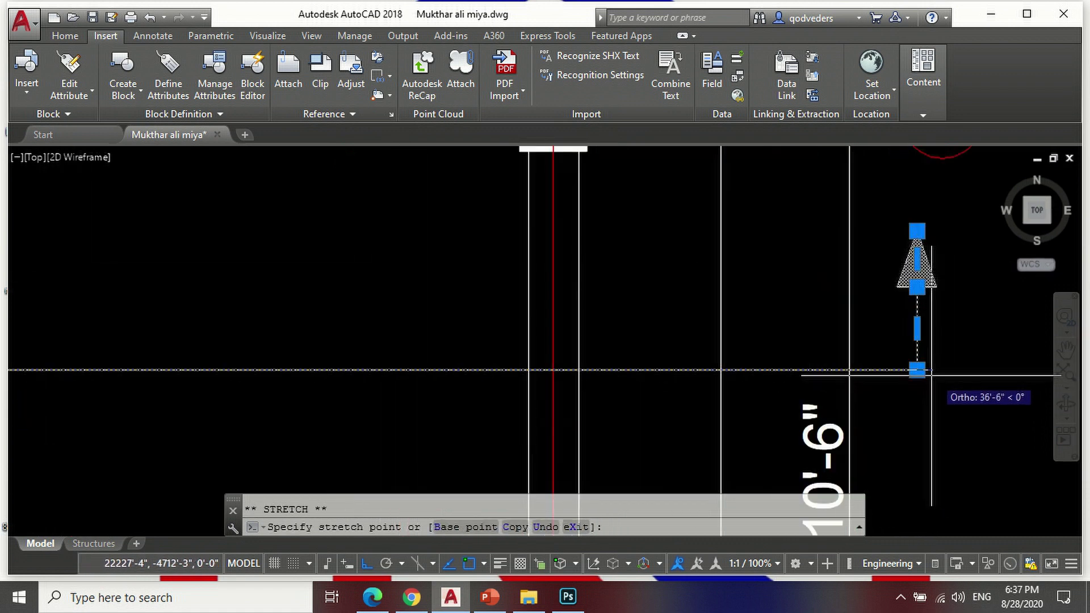
scroll(916, 370, "down", 4)
key("Escape")
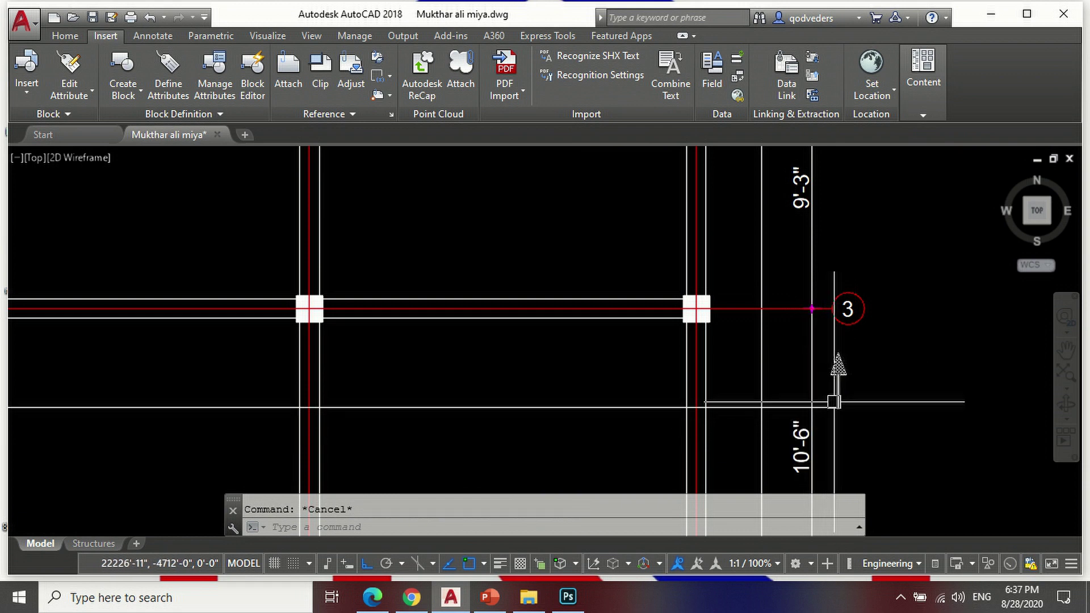
Step: Fillet the horizontal section line with the right arrow's stem into a clean corner
type("f")
key("Return")
left_click(781, 411)
left_click(832, 394)
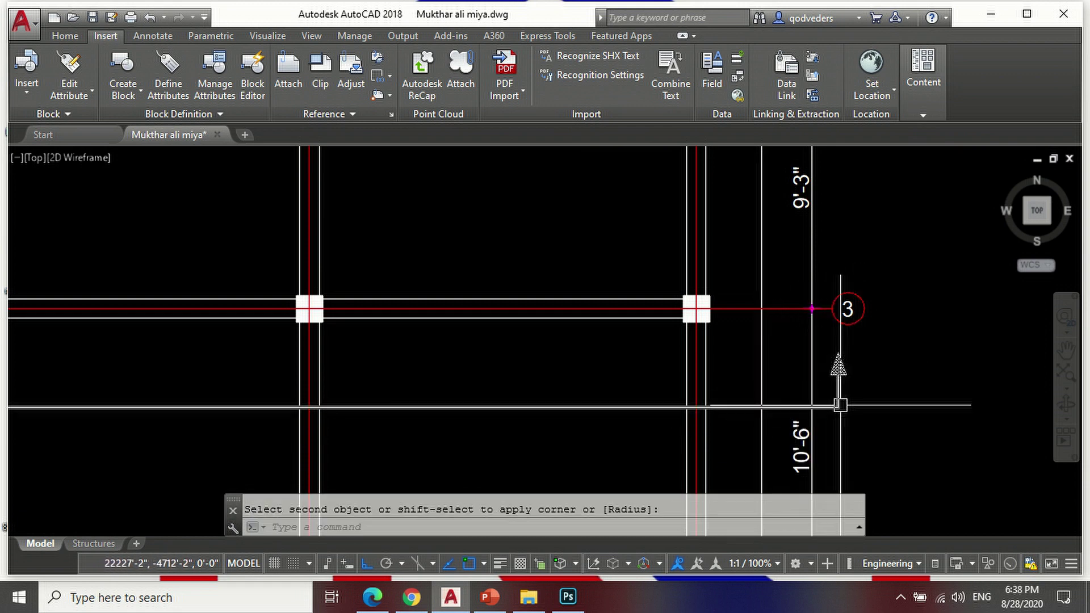
scroll(874, 383, "down", 3)
scroll(713, 401, "down", 3)
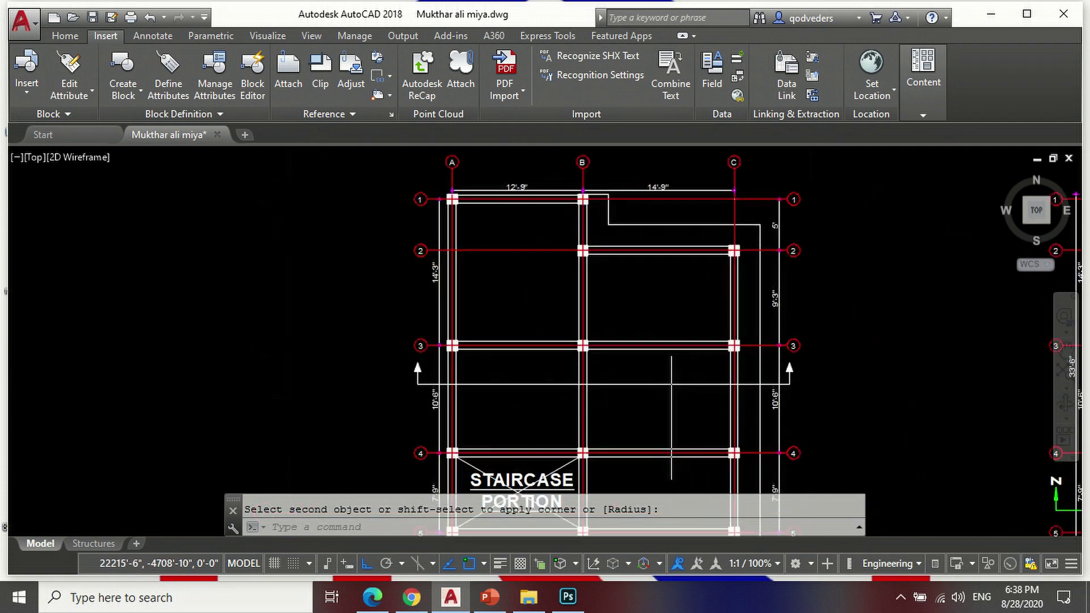
scroll(567, 374, "down", 3)
key("Escape")
type("CO")
key("Return")
scroll(851, 372, "up", 5)
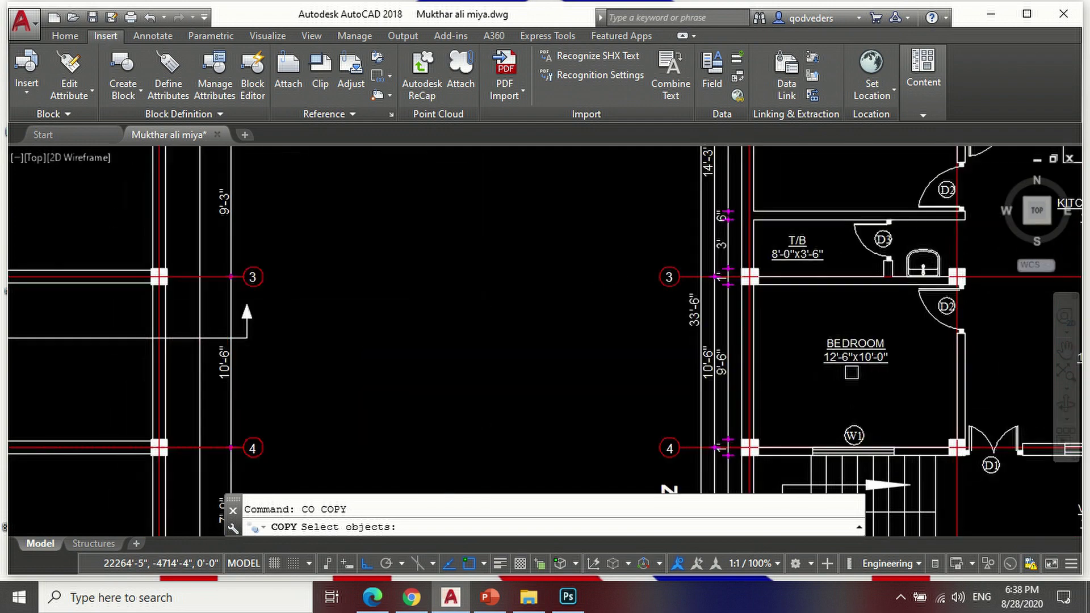
Step: Copy the W1 tag so each section arrow has a label beside it
scroll(733, 384, "down", 3)
scroll(766, 317, "up", 7)
scroll(774, 369, "up", 3)
left_click(774, 390)
key("Return")
scroll(774, 391, "down", 2)
scroll(795, 368, "down", 2)
scroll(795, 368, "down", 2)
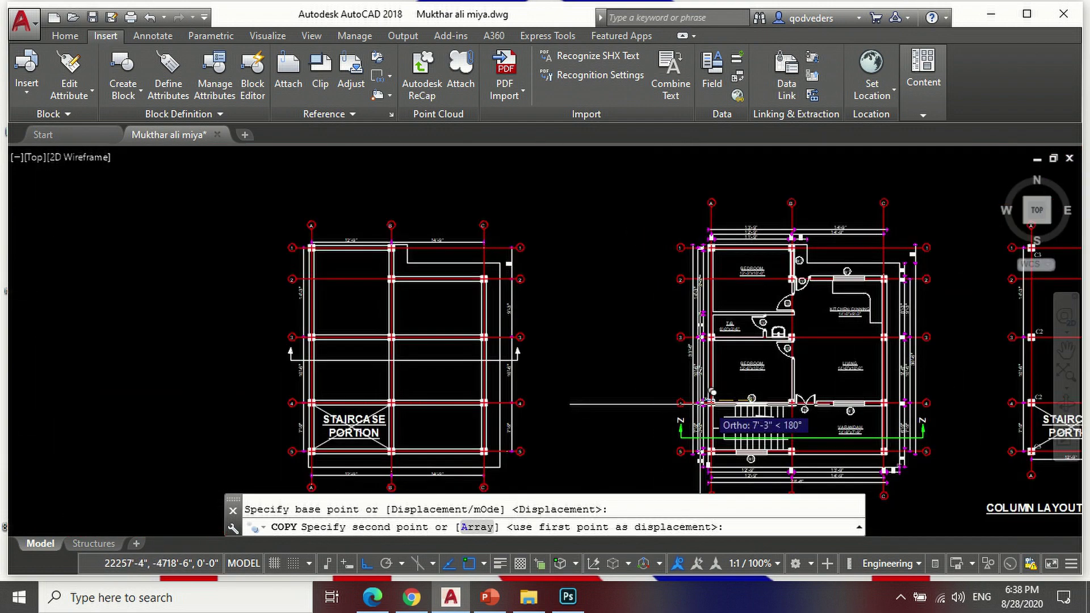
scroll(290, 336, "up", 10)
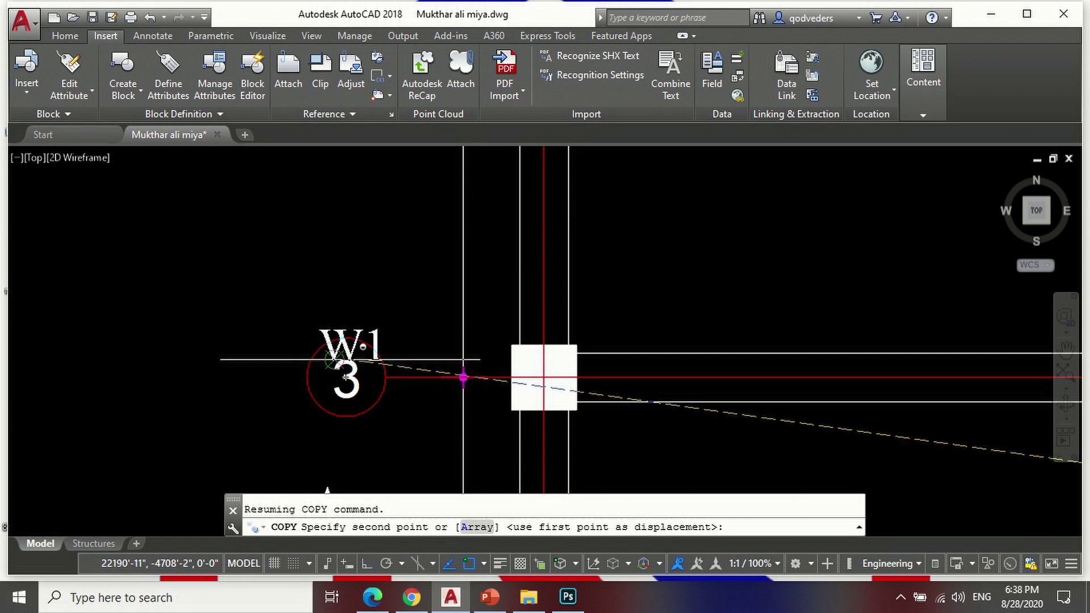
scroll(343, 413, "down", 2)
scroll(343, 413, "up", 3)
left_click(352, 389)
scroll(353, 389, "down", 6)
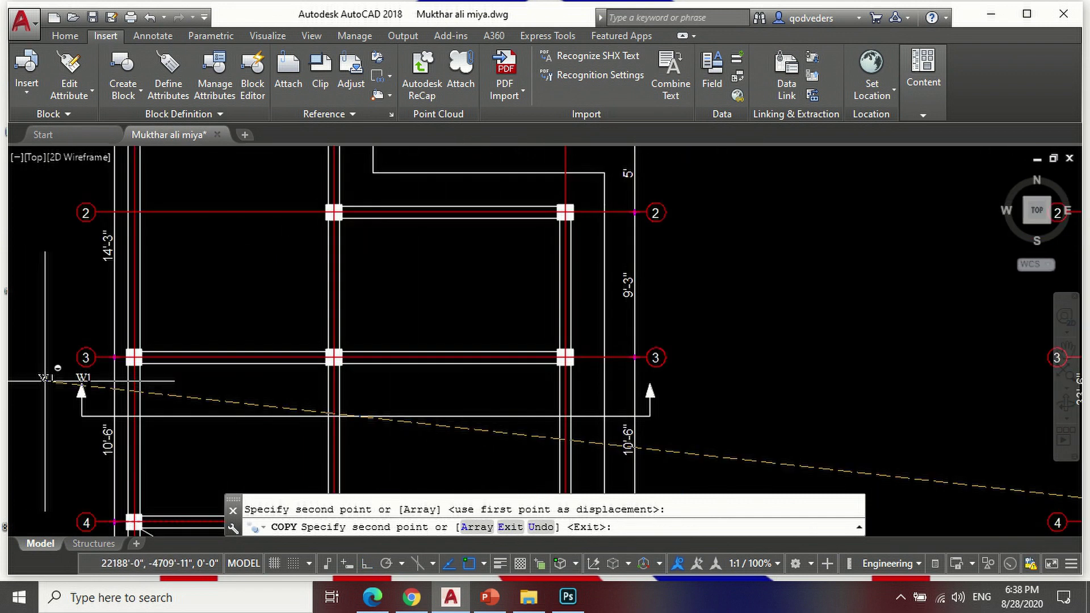
scroll(625, 402, "up", 5)
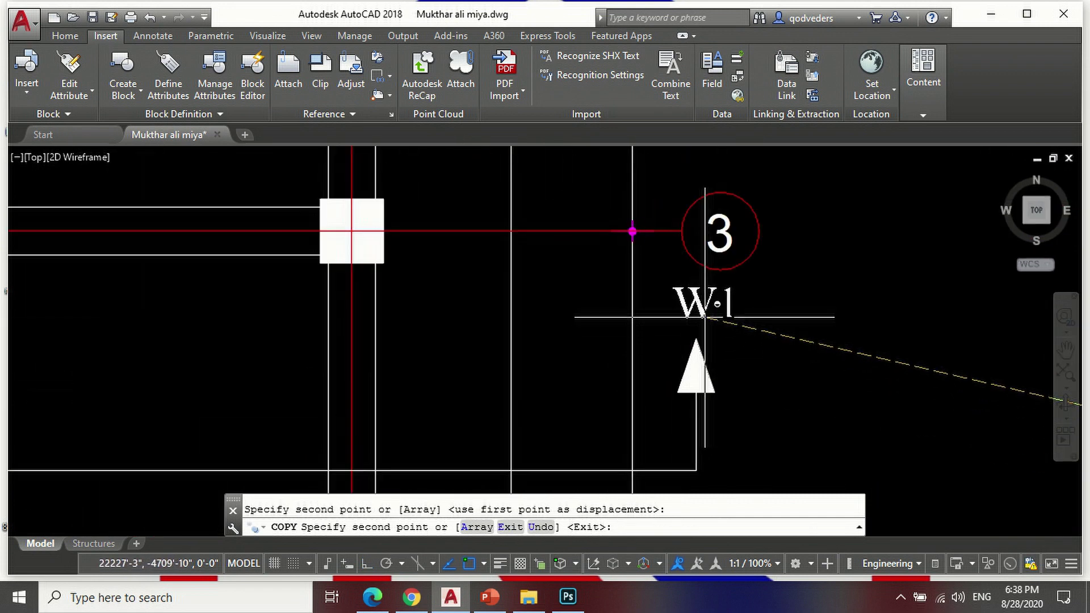
scroll(771, 378, "down", 2)
scroll(772, 378, "up", 2)
key("Escape")
Step: Change the right arrow's W1 label text to X
left_click(723, 328)
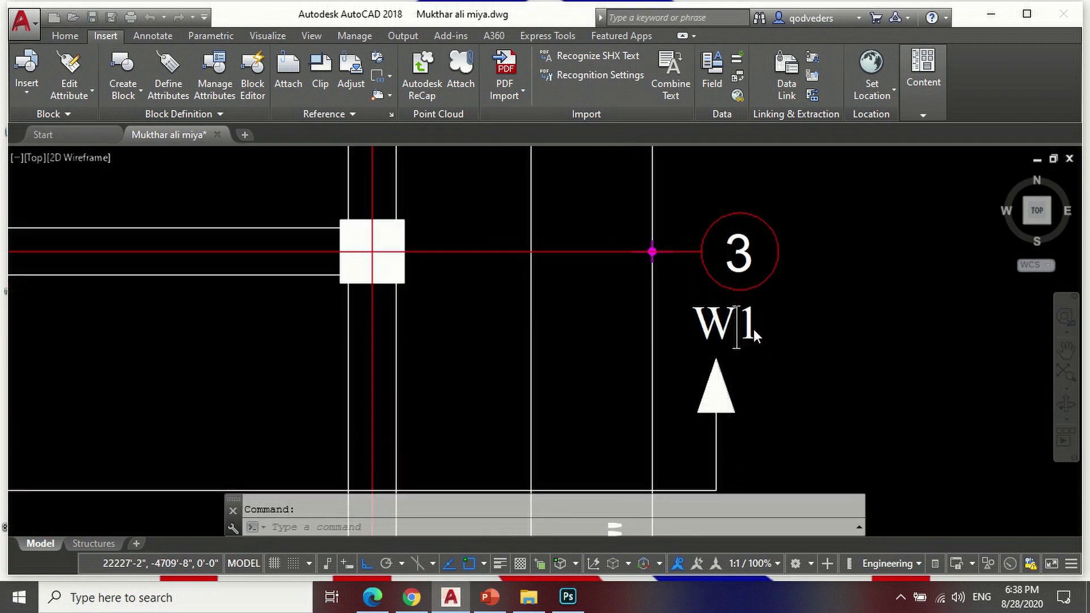
double_click(754, 329)
type("X")
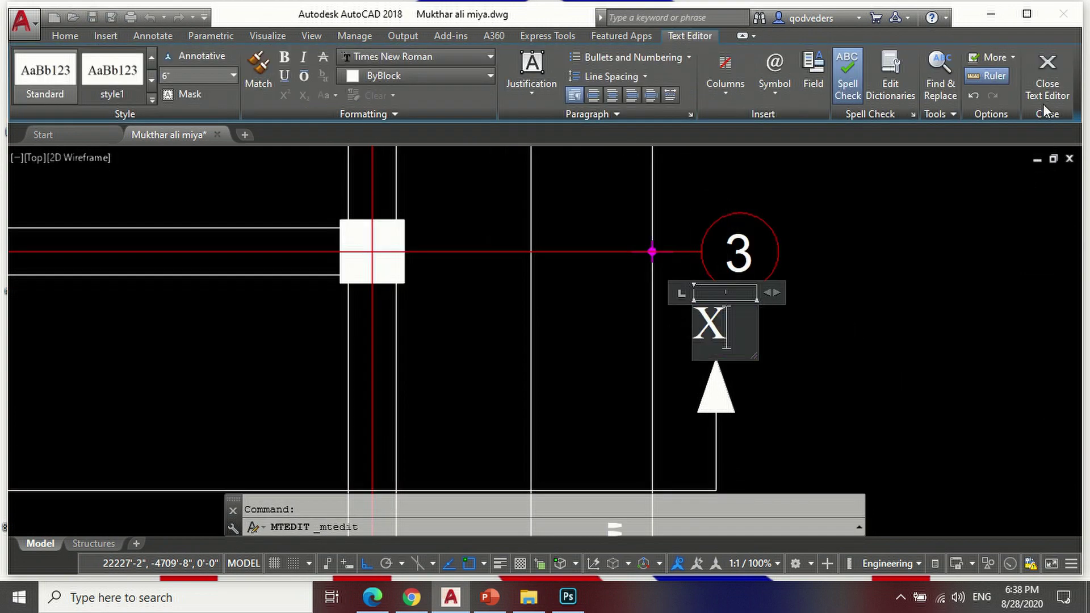
left_click(1044, 100)
scroll(964, 289, "down", 5)
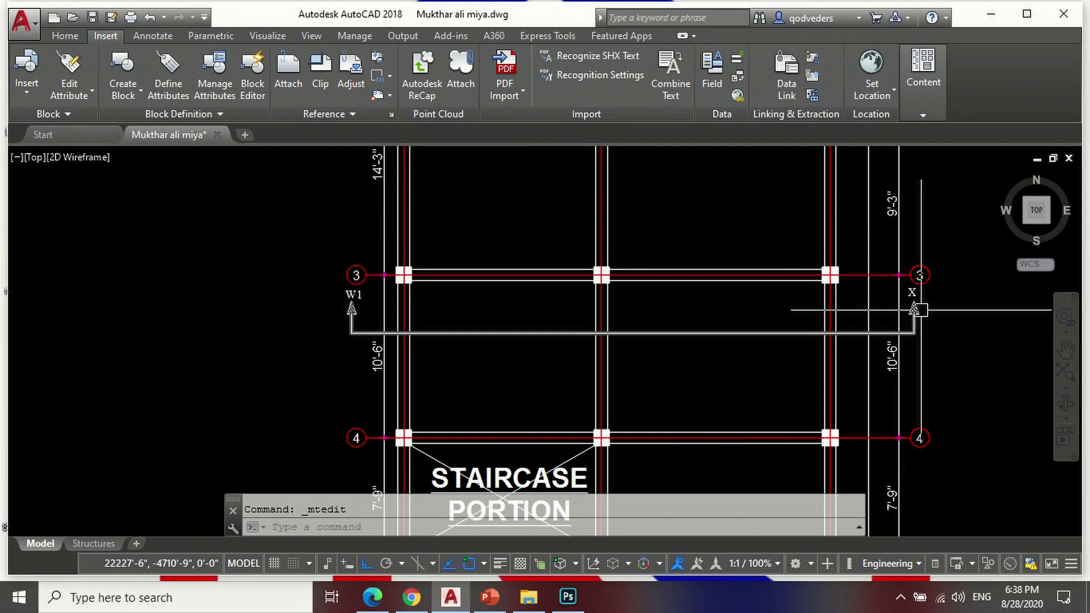
scroll(919, 310, "down", 3)
scroll(261, 284, "up", 5)
Step: Change the left arrow's W1 label text to X as well
double_click(262, 298)
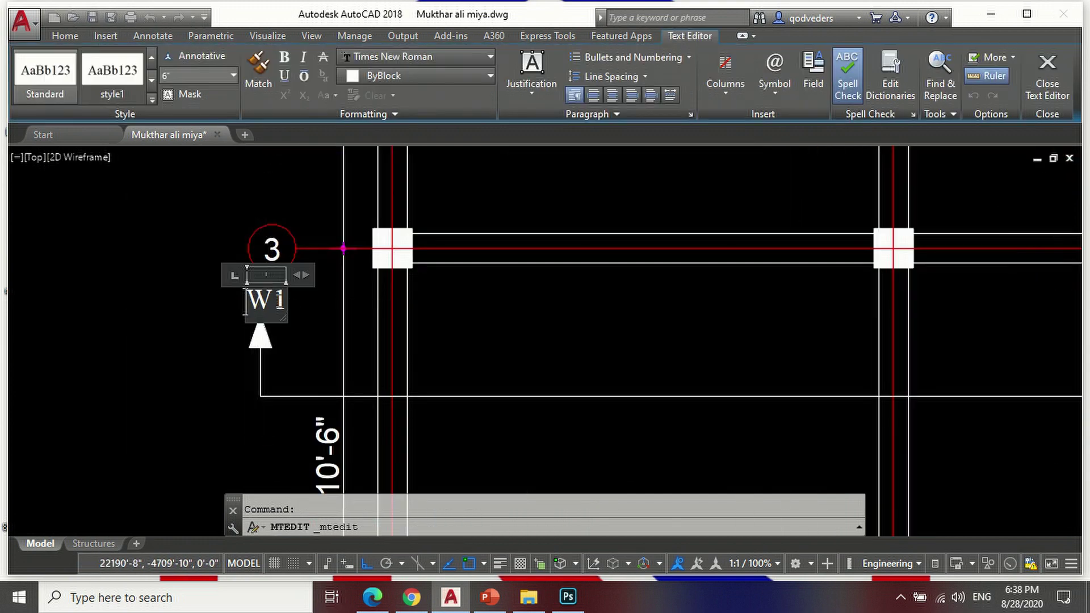
left_click(289, 299)
double_click(282, 300)
type("X")
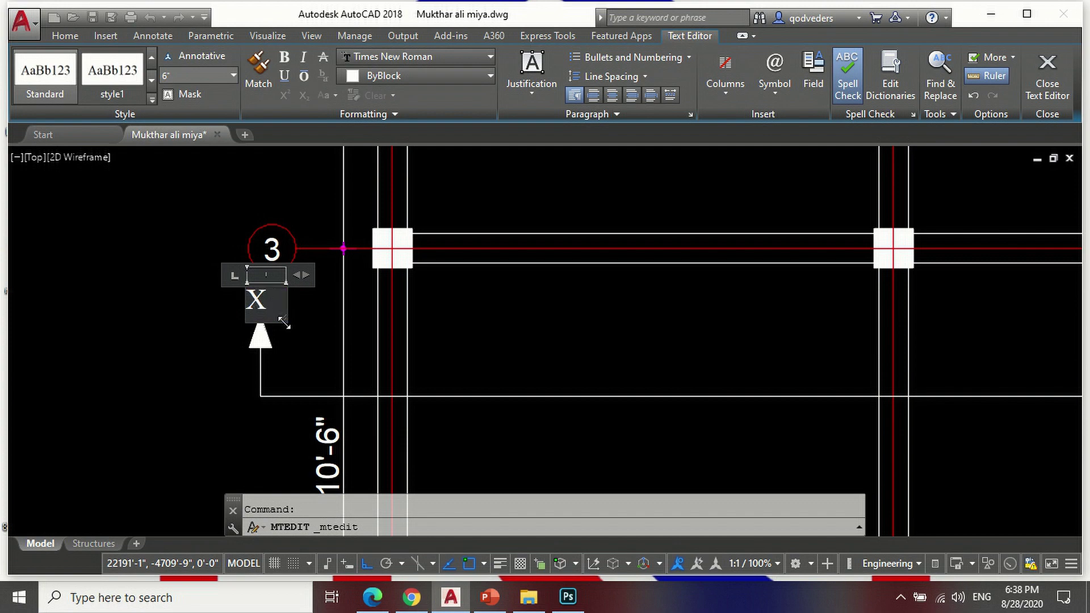
left_click(1047, 76)
scroll(515, 347, "down", 5)
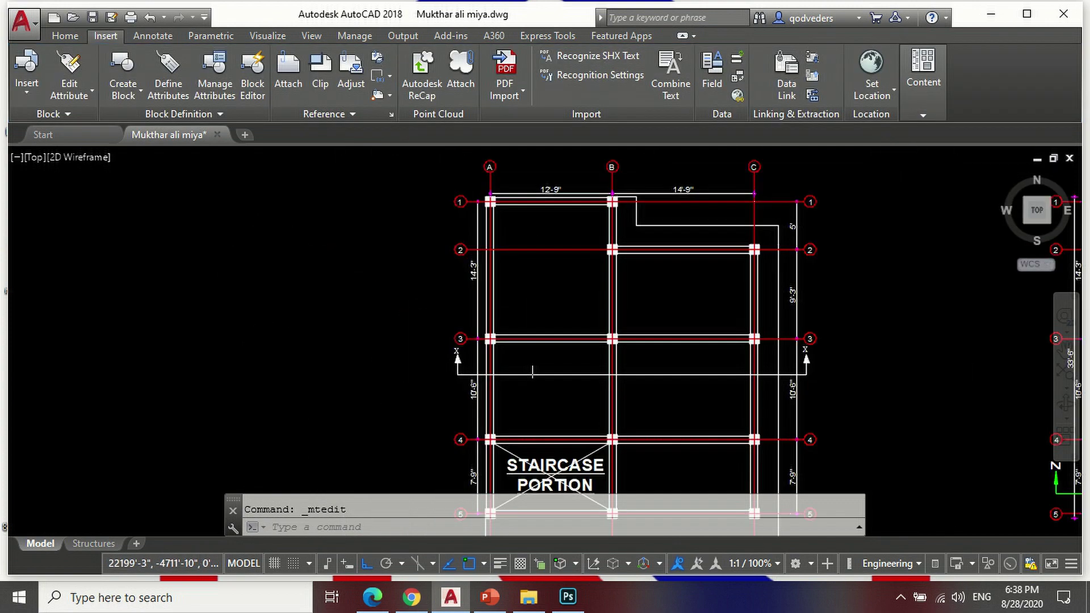
scroll(679, 389, "down", 2)
key("Escape")
Step: Copy the X section mark with its arrows and labels to the left of the plan
type("co")
key("Return")
scroll(706, 373, "up", 5)
left_click(729, 389)
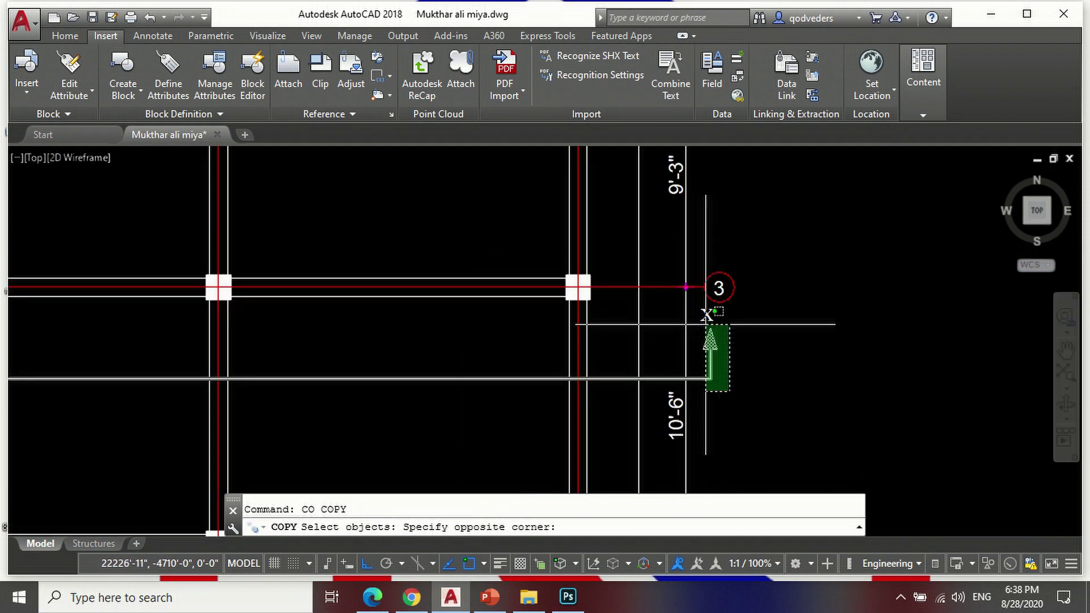
left_click(704, 326)
scroll(491, 383, "down", 5)
scroll(491, 383, "up", 5)
left_click(590, 357)
left_click(668, 365)
key("Return")
left_click(566, 351)
scroll(828, 365, "down", 5)
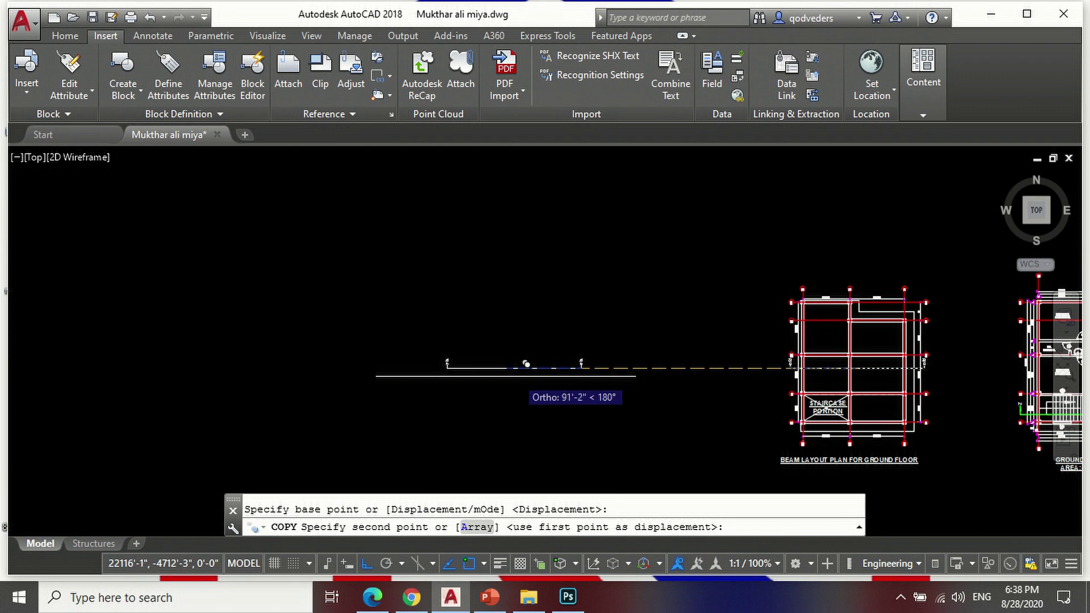
left_click(427, 373)
Step: Rotate the copied section mark 90° about its midpoint so it runs vertically
type("r")
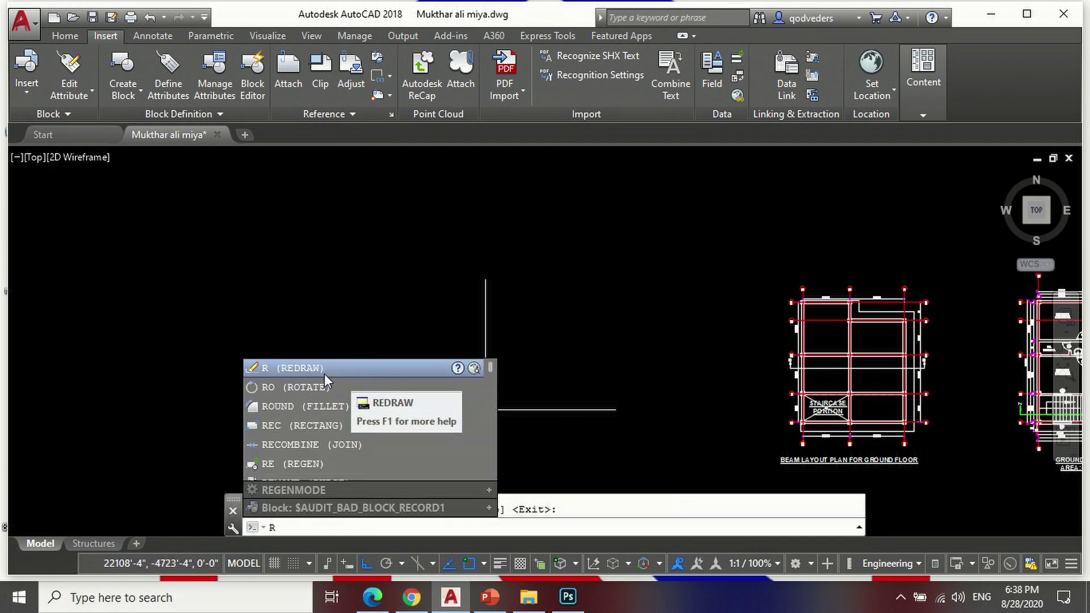
left_click(288, 387)
left_click(530, 387)
left_click(298, 347)
key("Return")
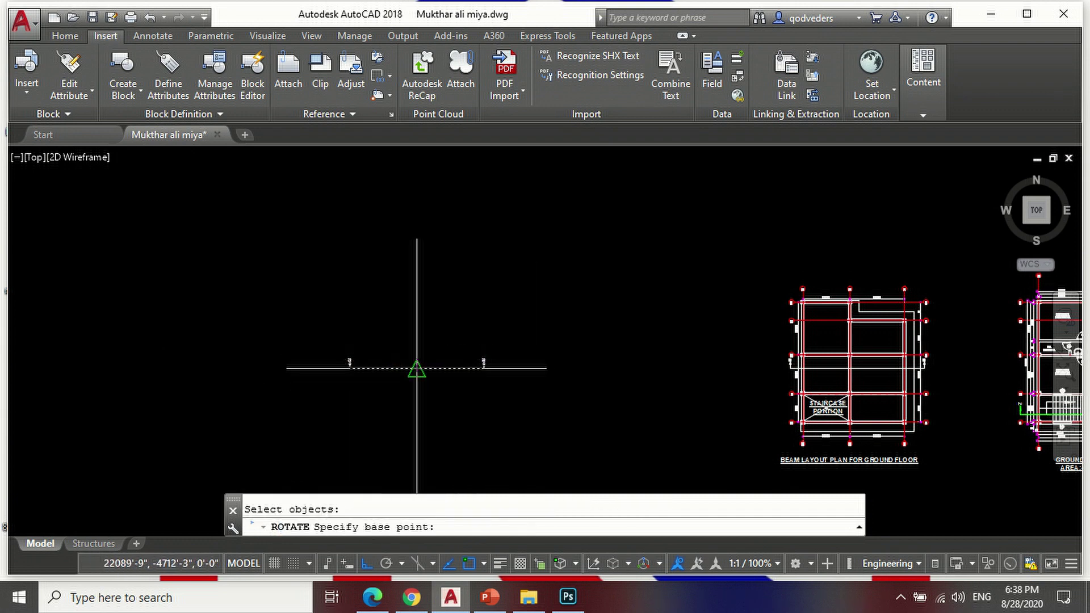
left_click(417, 368)
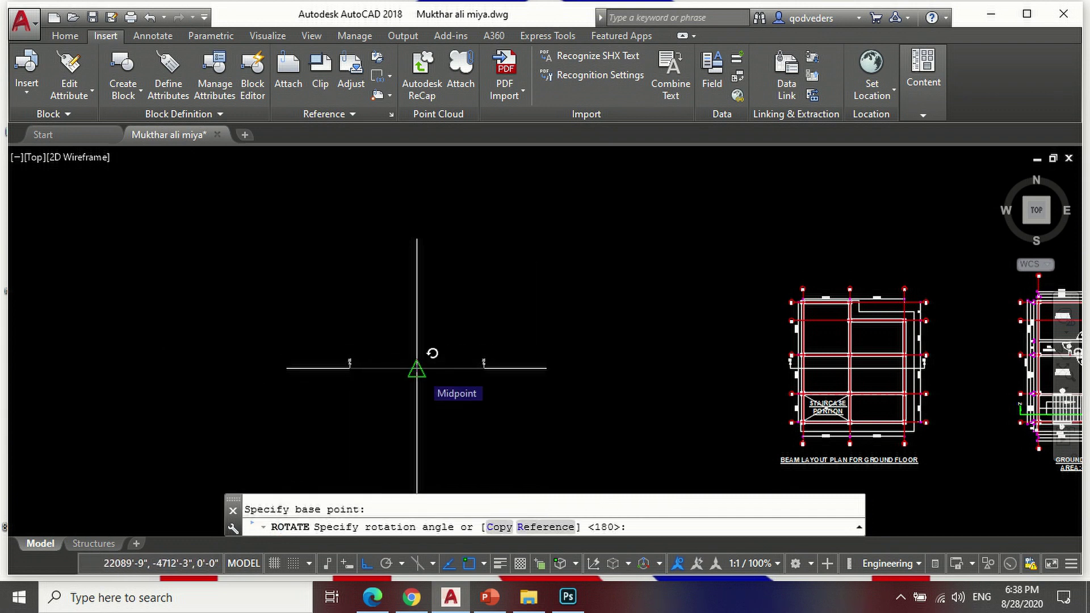
type("90")
key("Return")
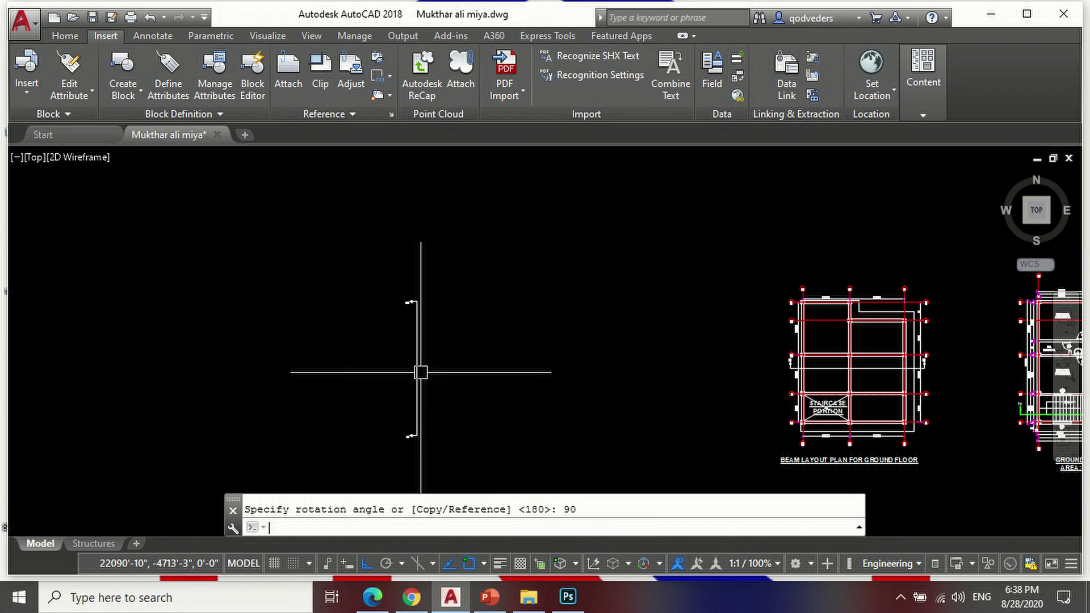
Step: Move the vertical section mark so it crosses the plan between grids B and C
type("M")
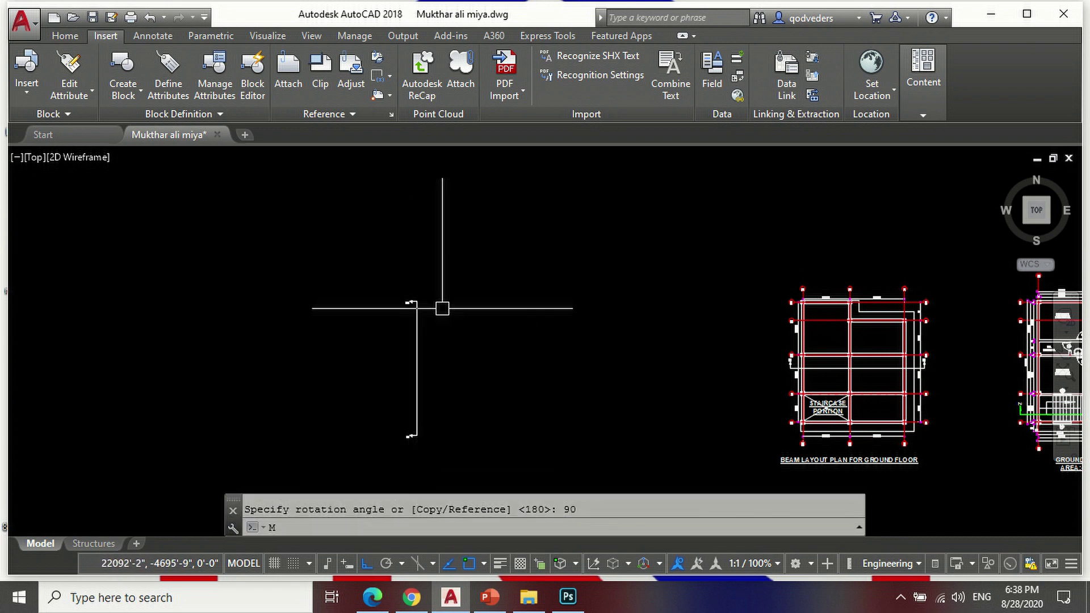
key("Return")
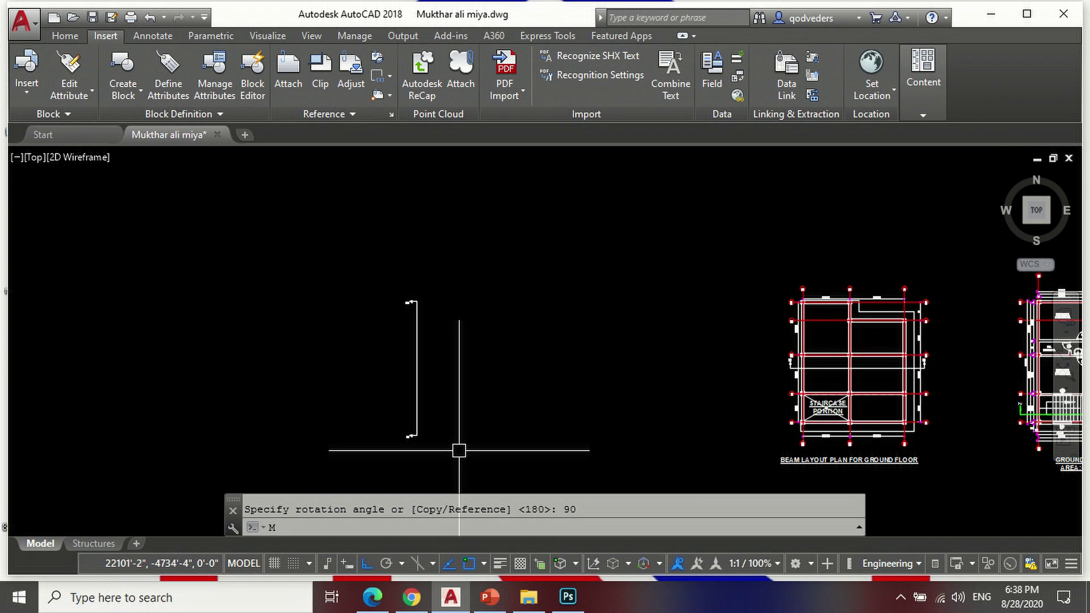
left_click(474, 479)
left_click(357, 286)
key("Return")
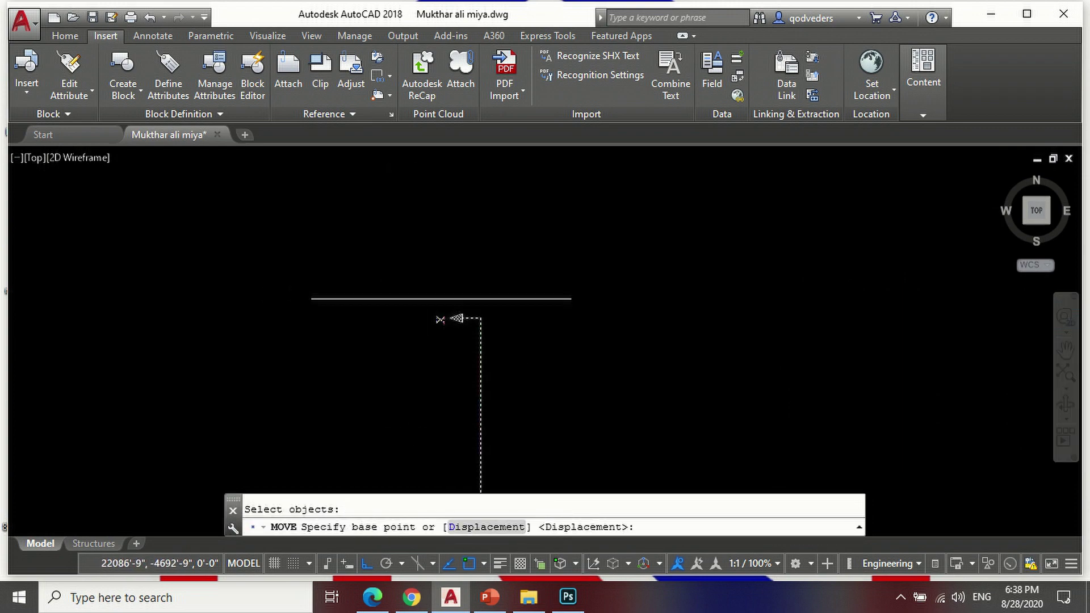
left_click(454, 305)
scroll(414, 323, "down", 3)
scroll(568, 346, "down", 2)
scroll(601, 339, "up", 6)
scroll(601, 317, "up", 2)
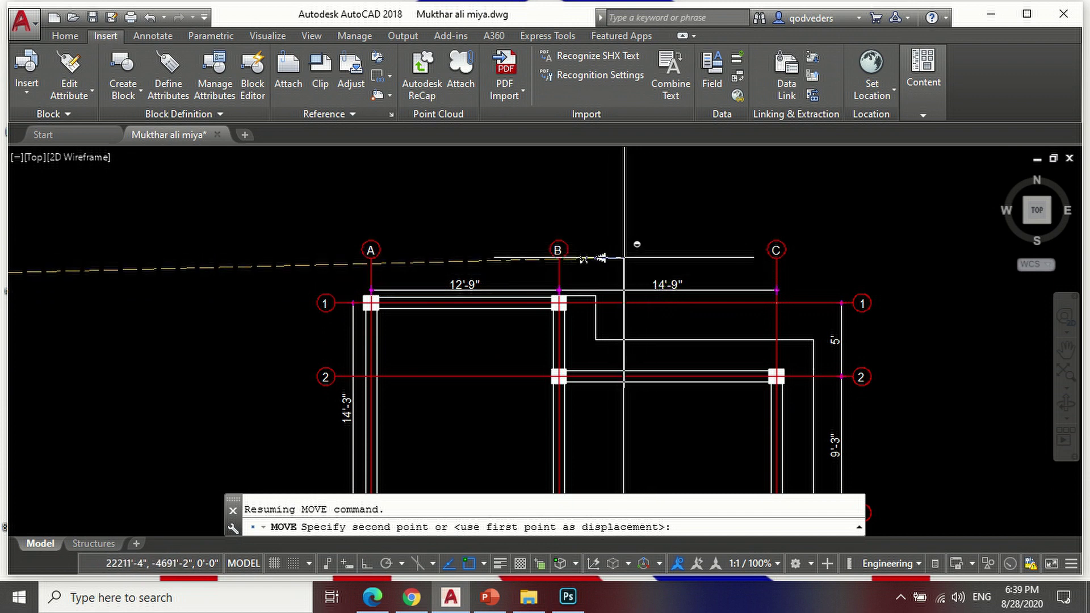
scroll(625, 258, "down", 1)
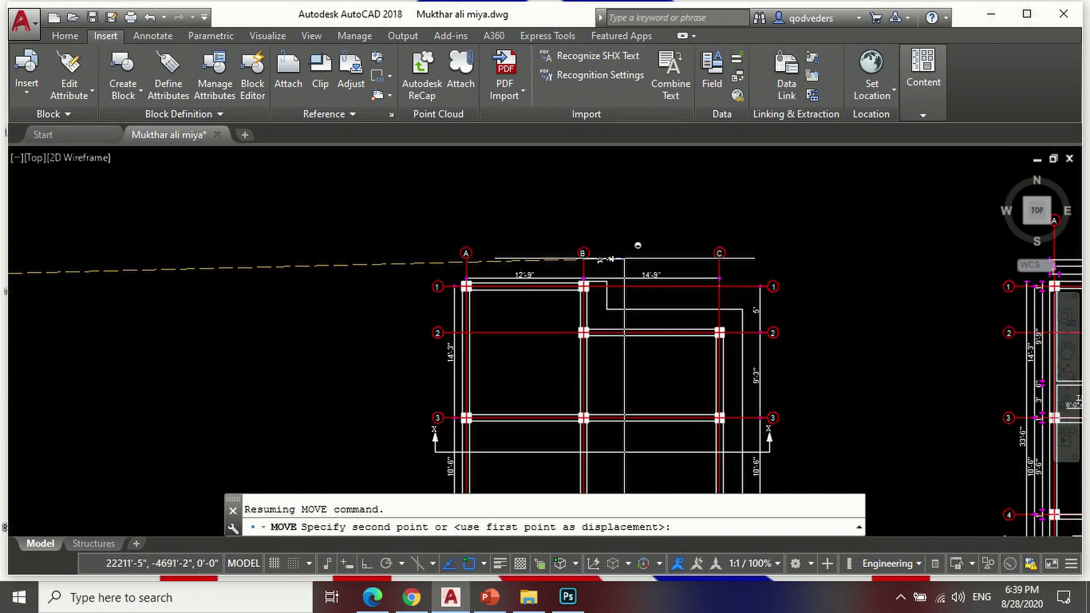
scroll(703, 269, "up", 4)
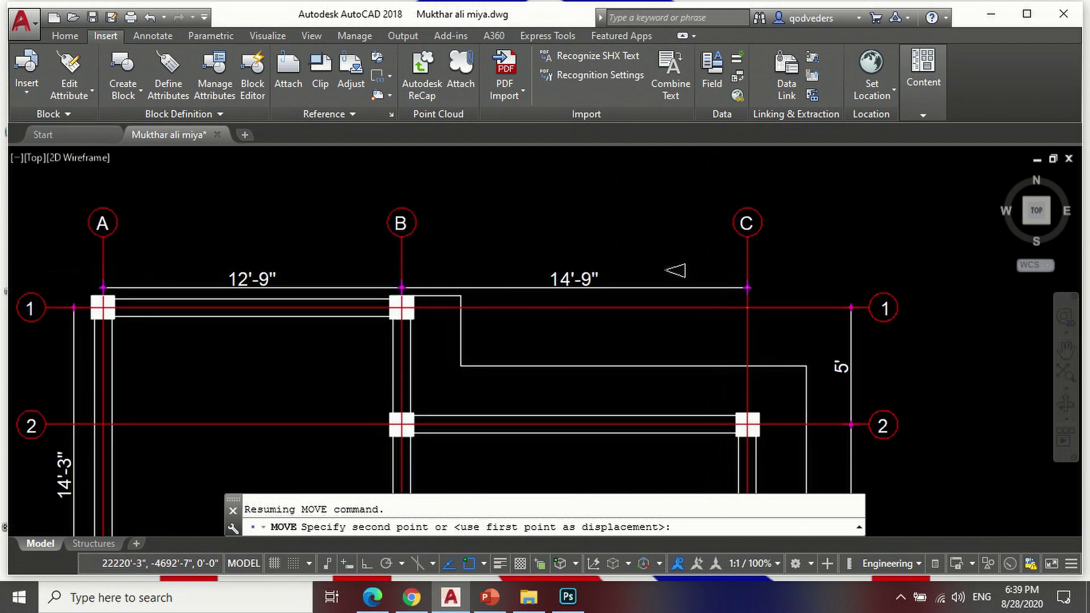
left_click(710, 339)
scroll(658, 193, "down", 5)
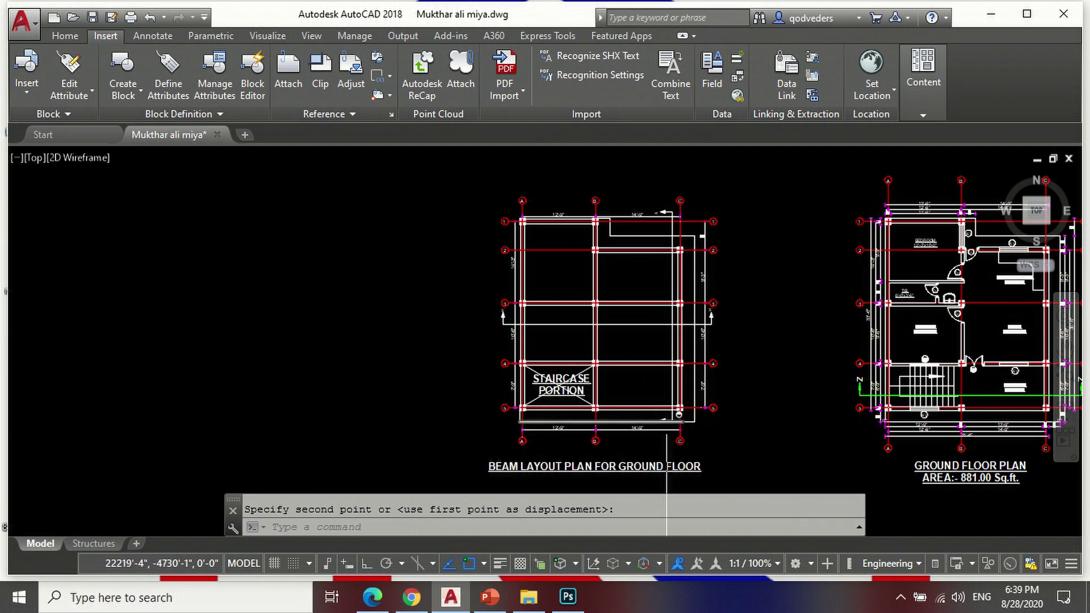
scroll(667, 427, "up", 6)
key("Escape")
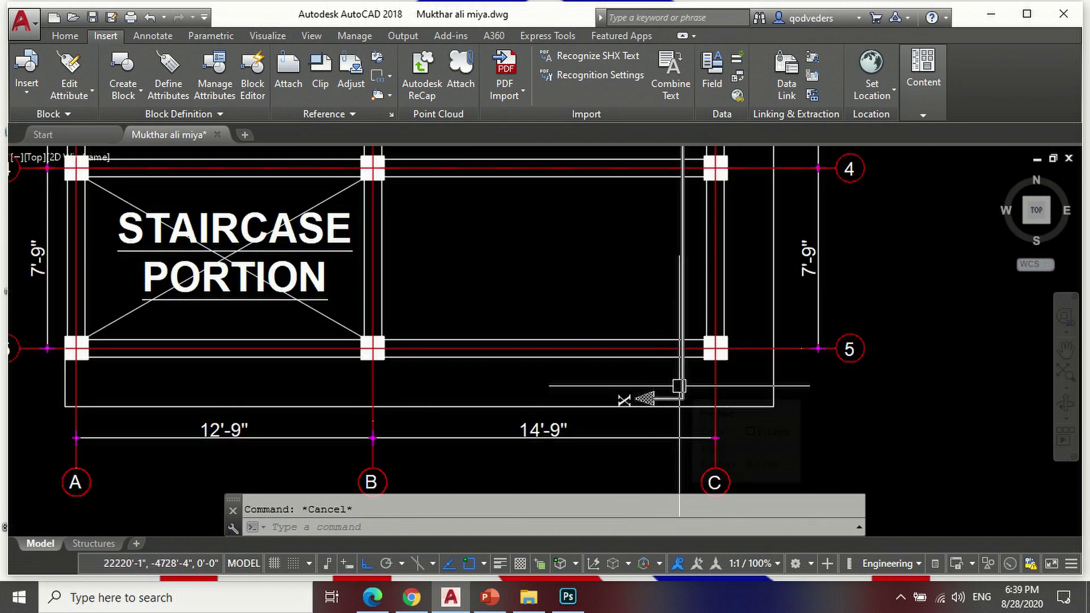
Step: Move the bottom section arrow and its label lower, beside grid C
type("TR")
key("Return")
key("Return")
key("Escape")
type("M")
key("Return")
scroll(699, 404, "up", 4)
left_click(682, 403)
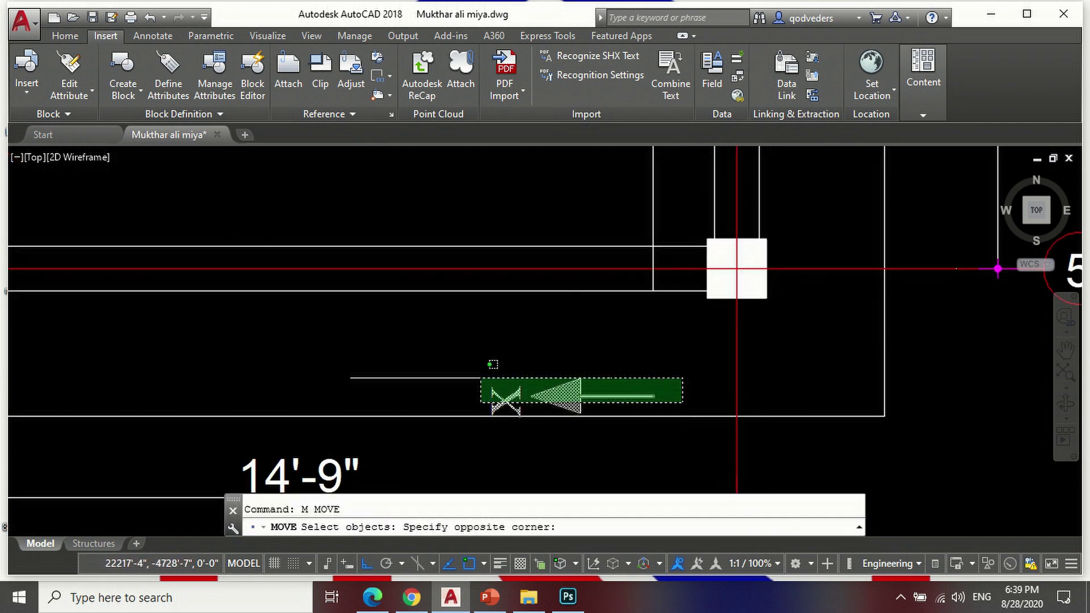
left_click(492, 364)
scroll(492, 369, "down", 2)
scroll(806, 384, "down", 4)
key("Return")
left_click(851, 397)
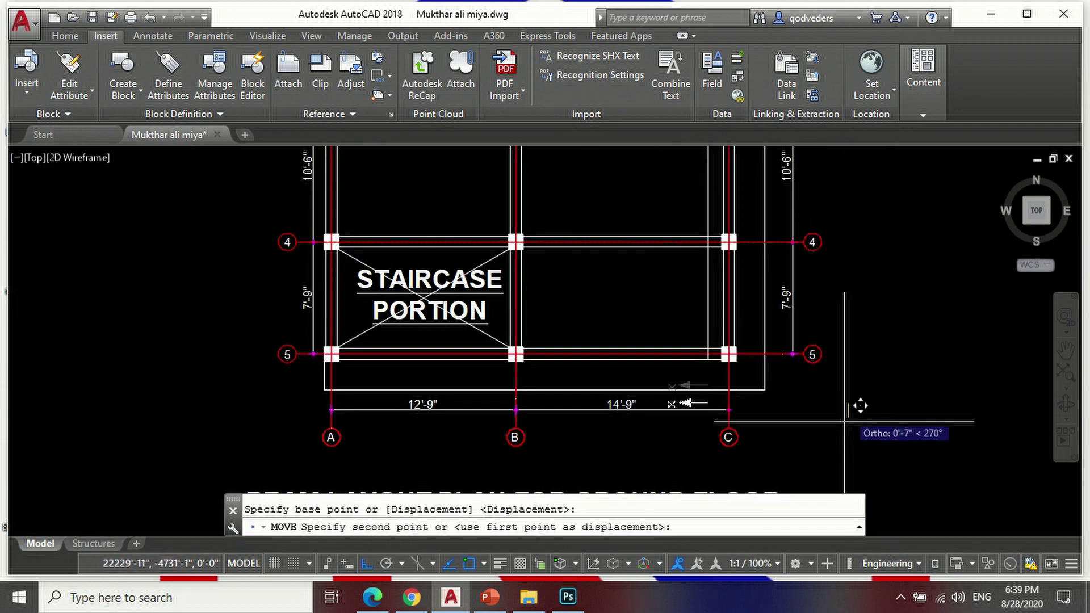
left_click(806, 462)
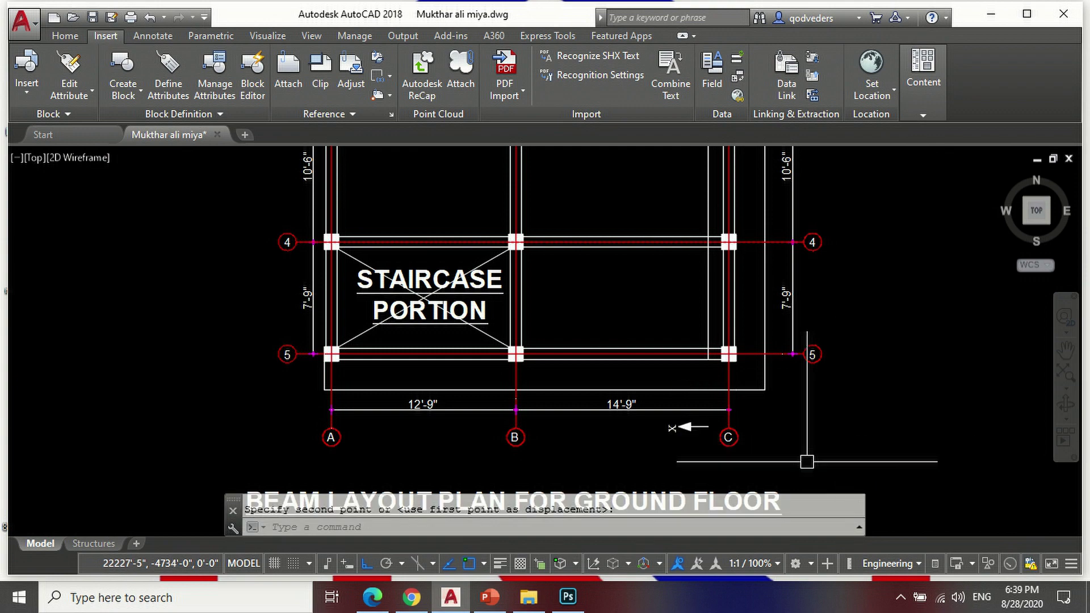
left_click(693, 433)
Step: Relabel the copied section mark from X to Y
type("f")
key("Return")
scroll(714, 429, "up", 4)
left_click(694, 235)
left_click(697, 196)
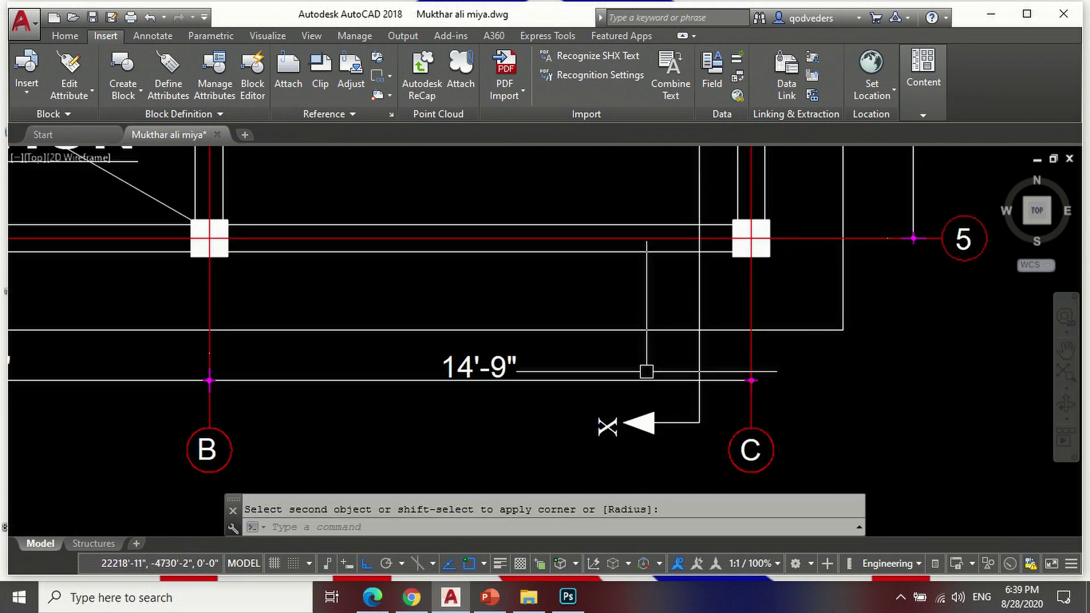
left_click(609, 426)
double_click(608, 444)
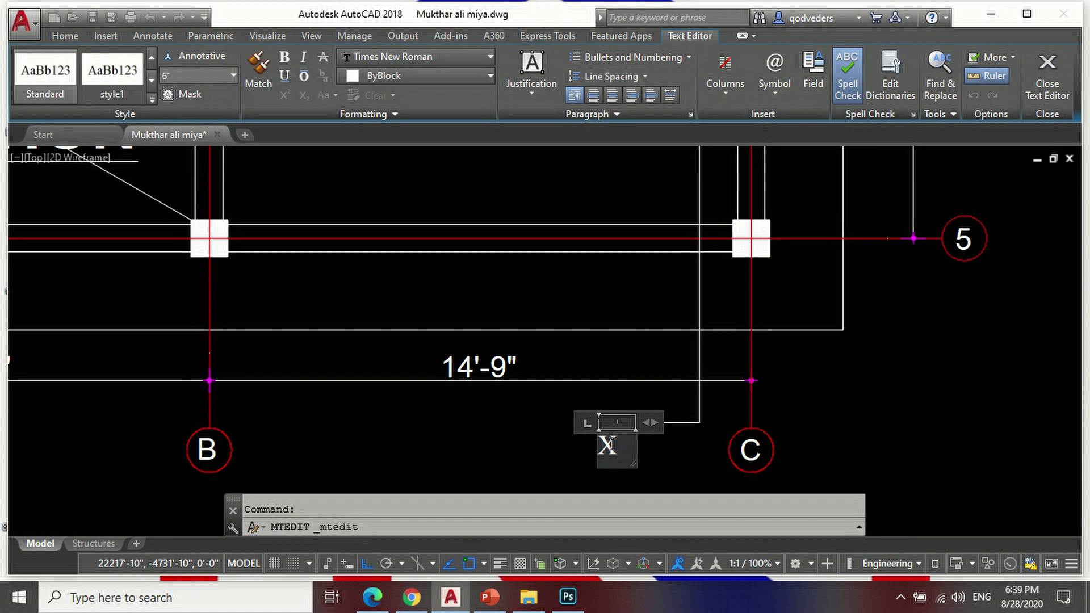
type("Y")
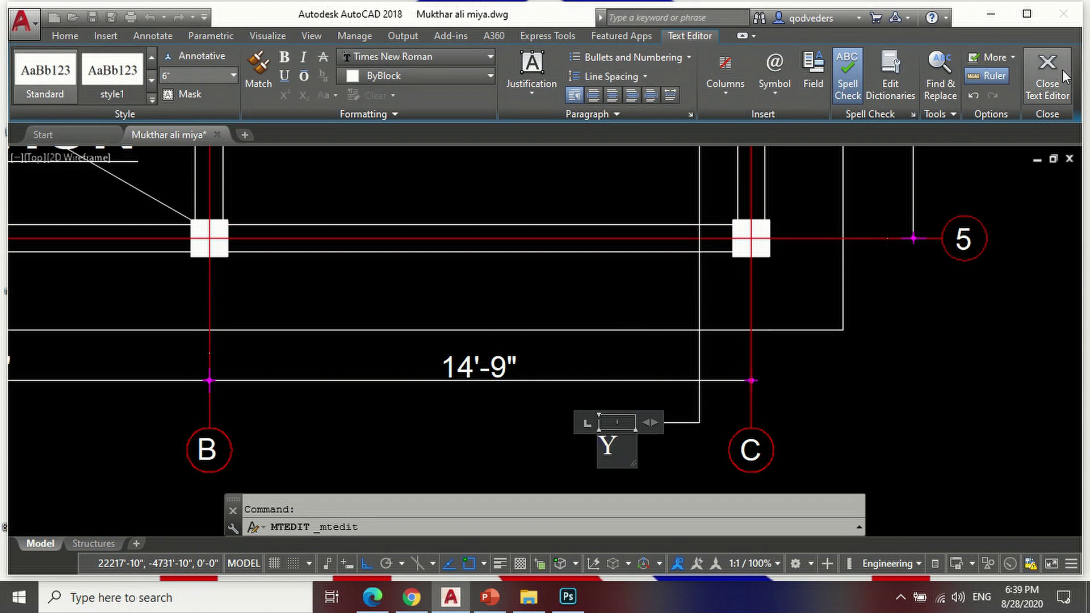
left_click(1047, 80)
scroll(586, 472, "down", 2)
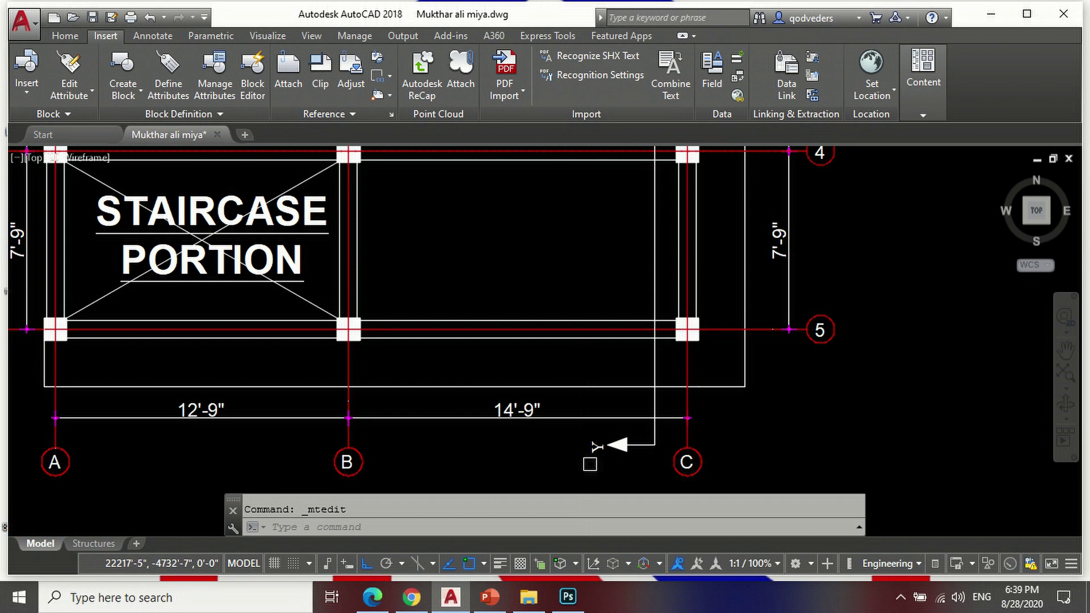
scroll(589, 464, "up", 2)
Step: Rotate the Y section mark -90 degrees and move it below row 5
type("ro")
key("Return")
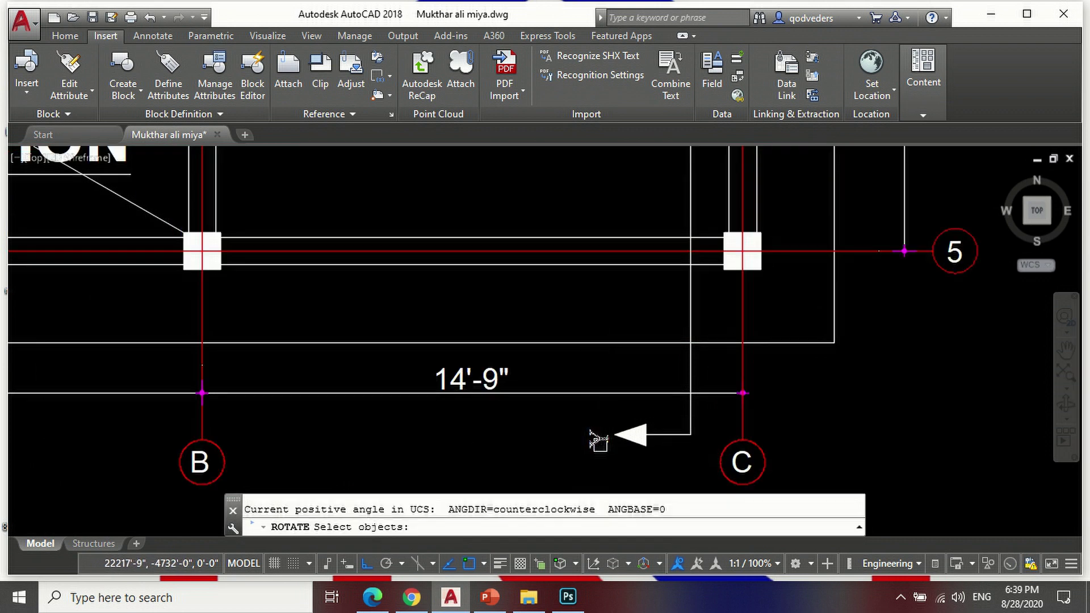
key("Return")
left_click(597, 440)
type("-90")
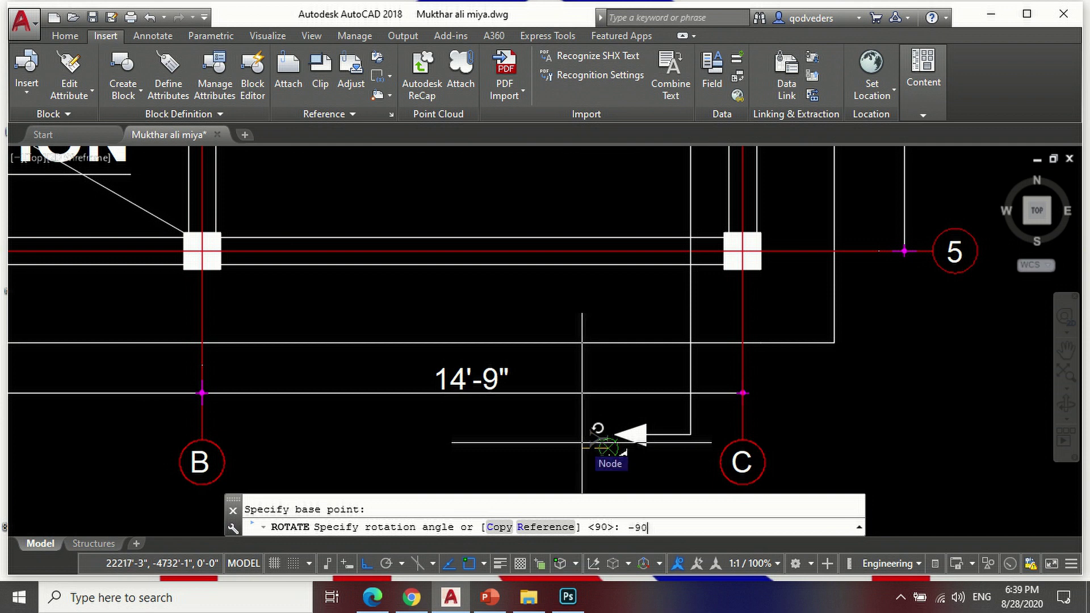
key("Return")
type("m")
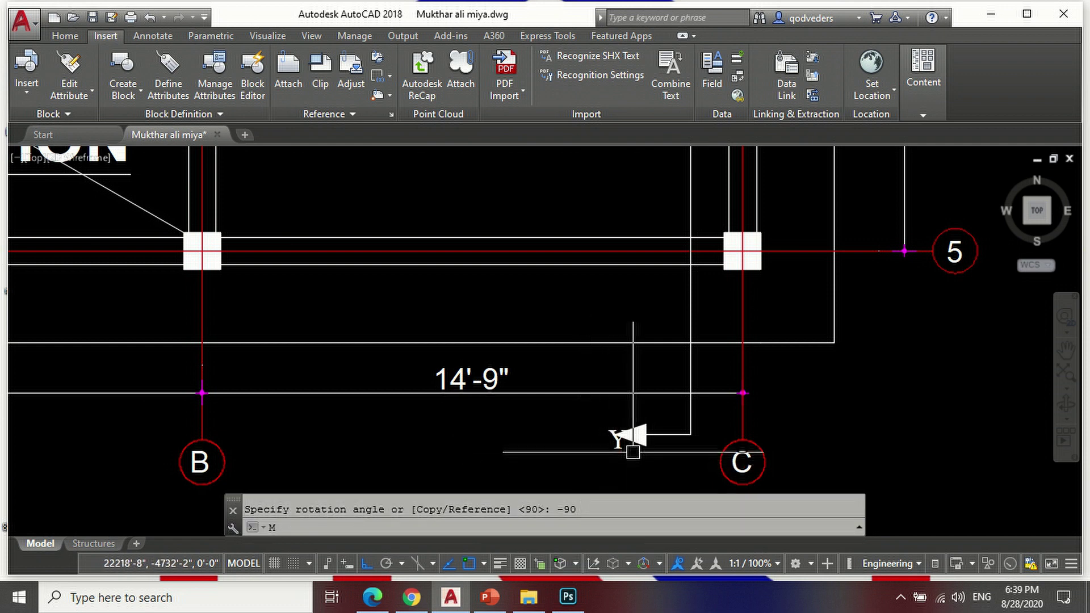
key("Return")
left_click(614, 480)
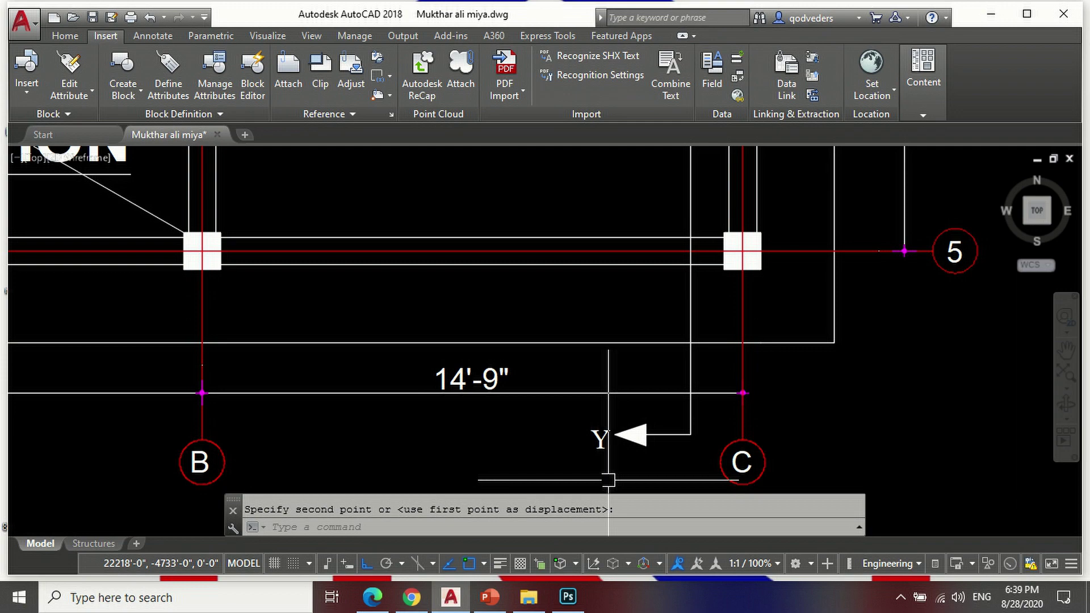
Step: Copy the Y section mark to a second position above row 1
type("Co")
key("Return")
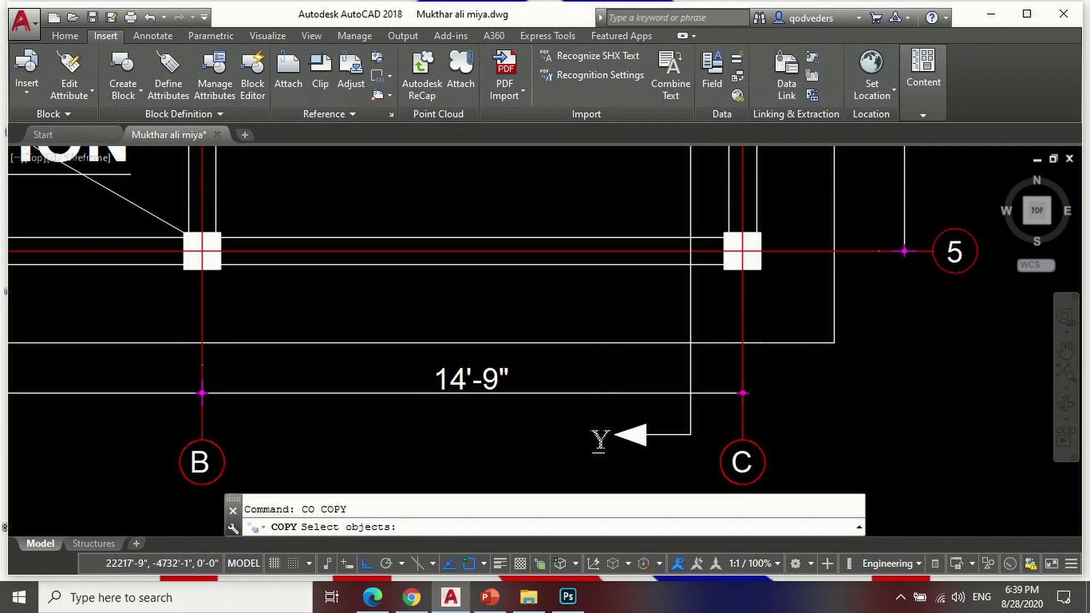
scroll(469, 481, "down", 4)
scroll(475, 493, "down", 3)
key("Return")
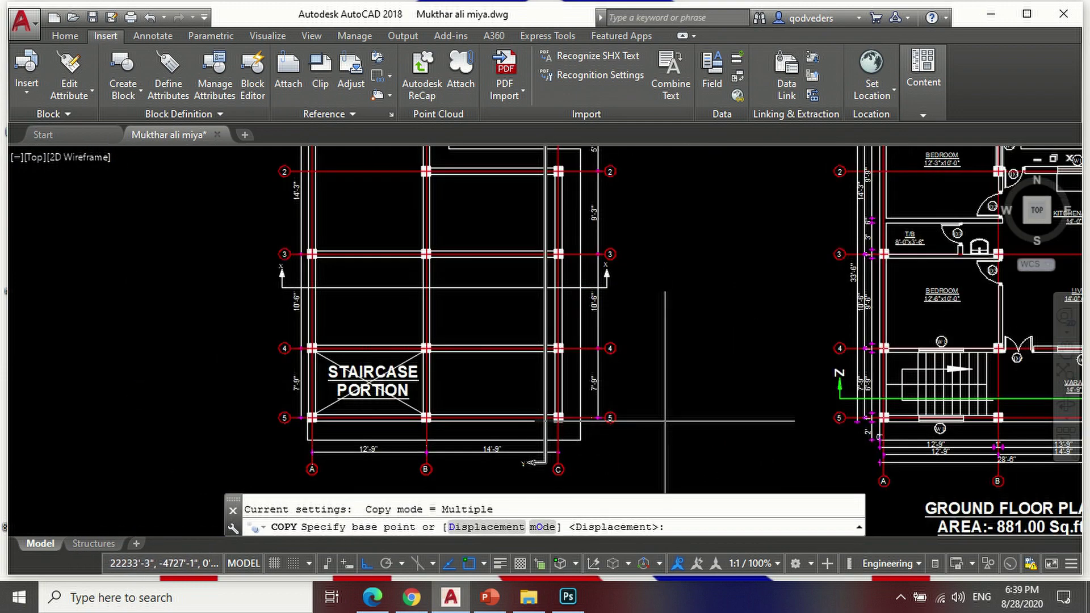
scroll(655, 451, "down", 2)
left_click(732, 451)
scroll(640, 280, "up", 8)
scroll(644, 283, "down", 4)
scroll(636, 272, "up", 2)
scroll(628, 261, "up", 2)
scroll(627, 255, "down", 2)
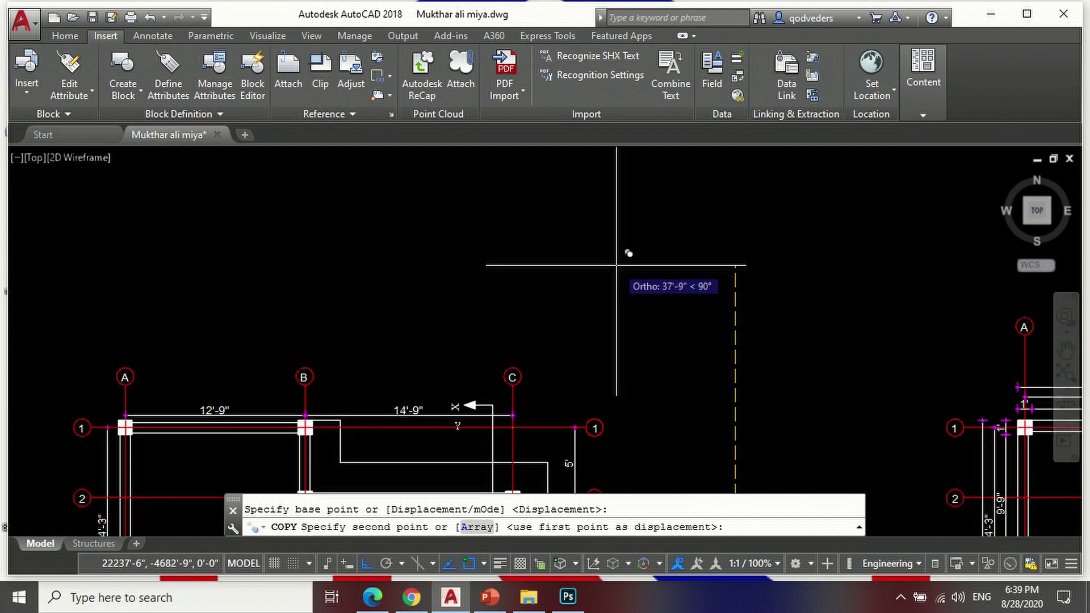
left_click(623, 243)
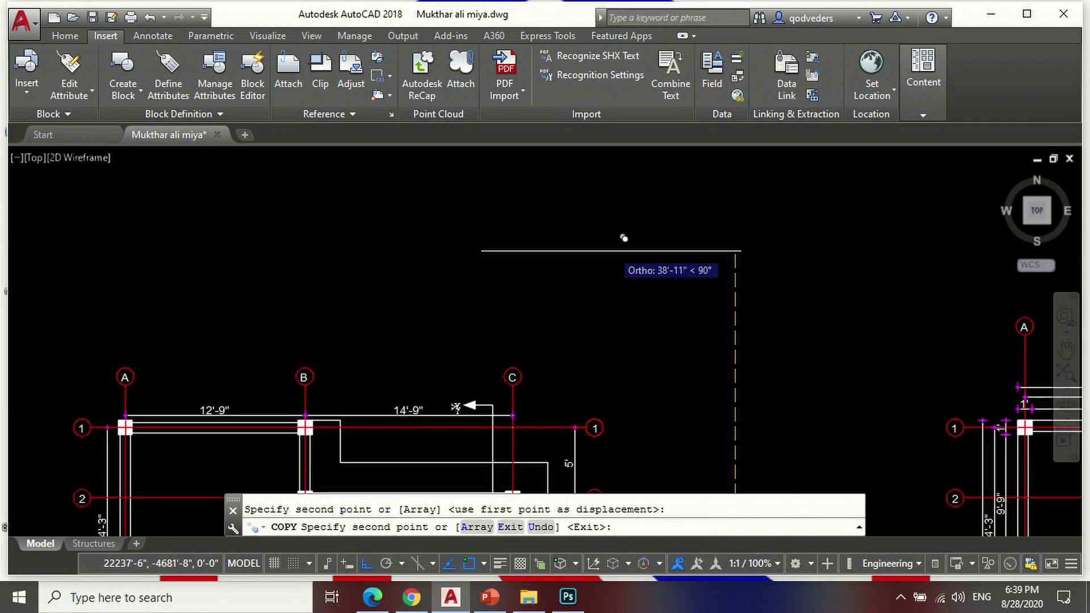
key("Return")
scroll(443, 458, "up", 2)
scroll(454, 307, "up", 4)
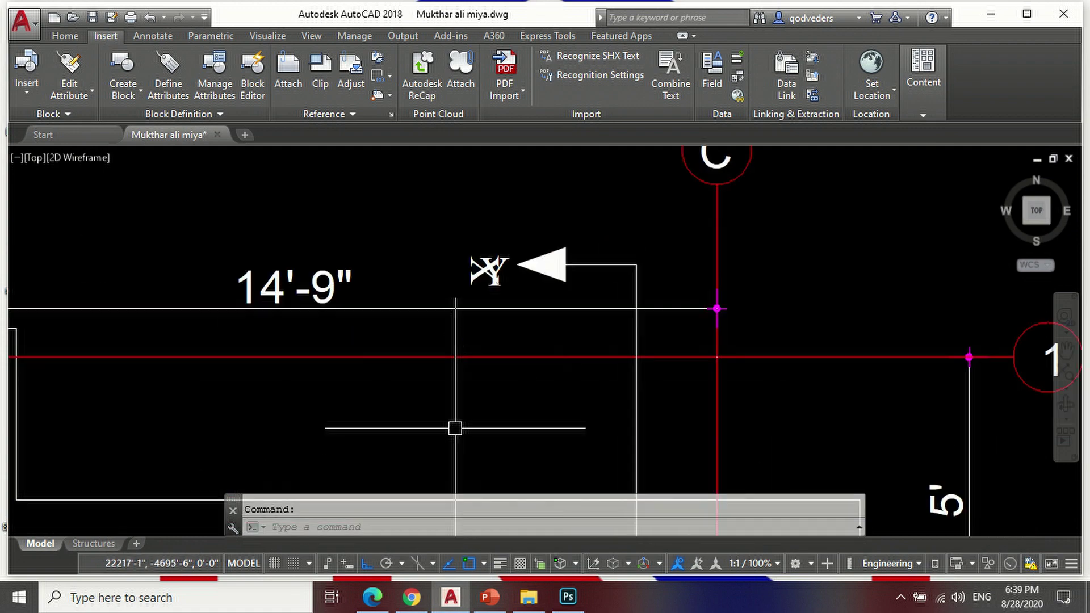
Step: Erase the stray object left beside the Y label
type("E")
key("Return")
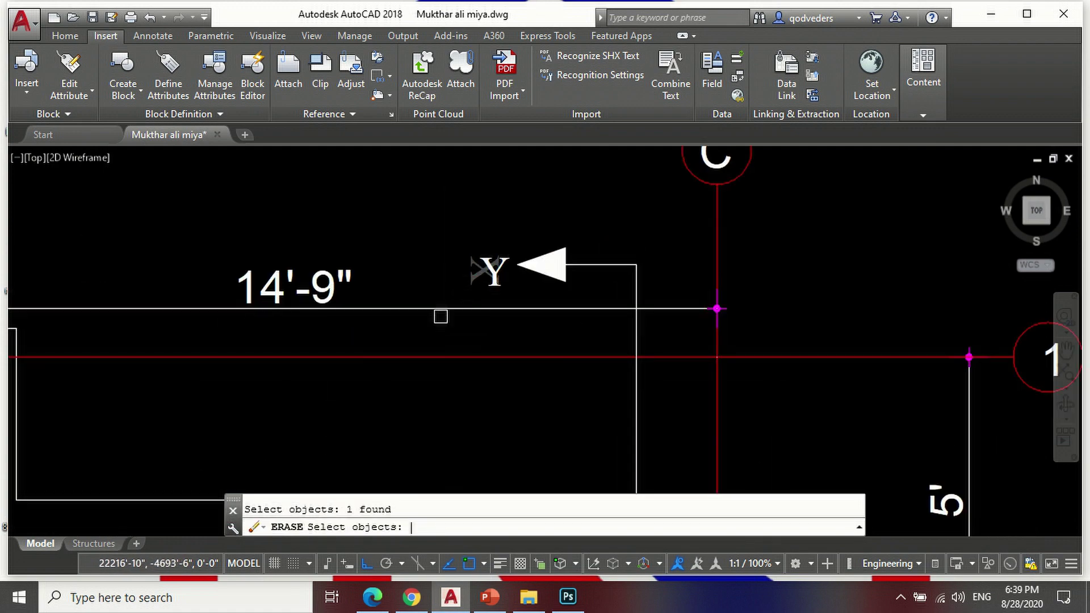
key("Return")
scroll(476, 266, "down", 4)
scroll(653, 227, "down", 4)
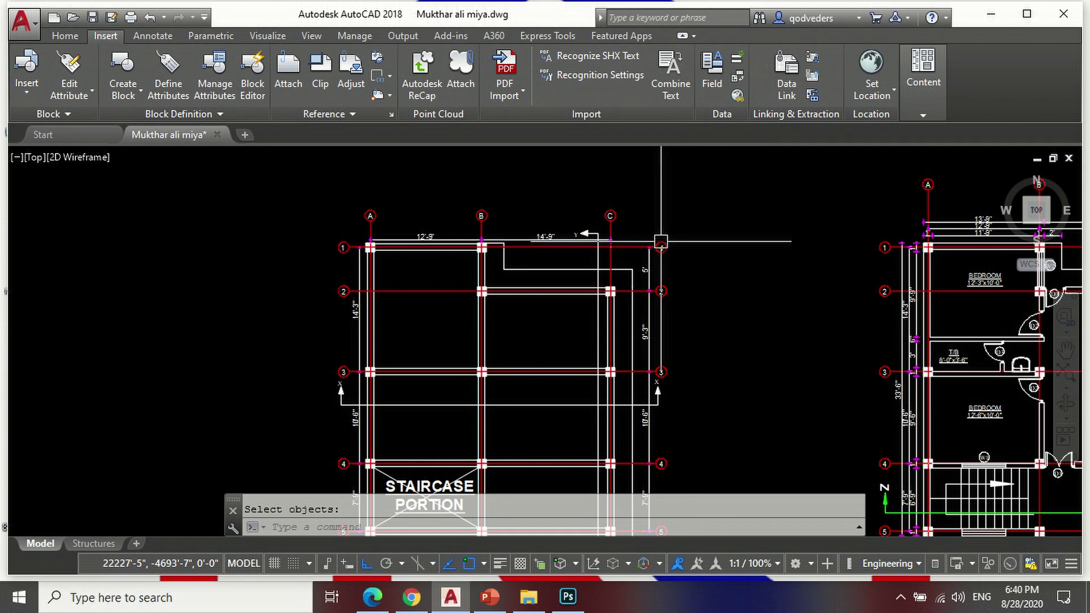
left_click(549, 294)
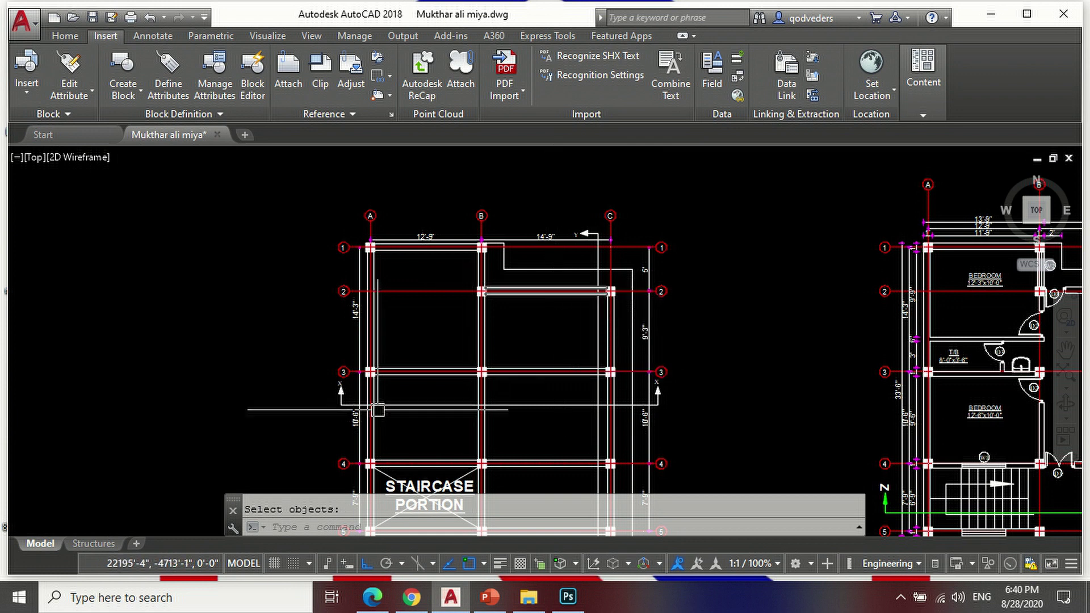
scroll(379, 406, "up", 2)
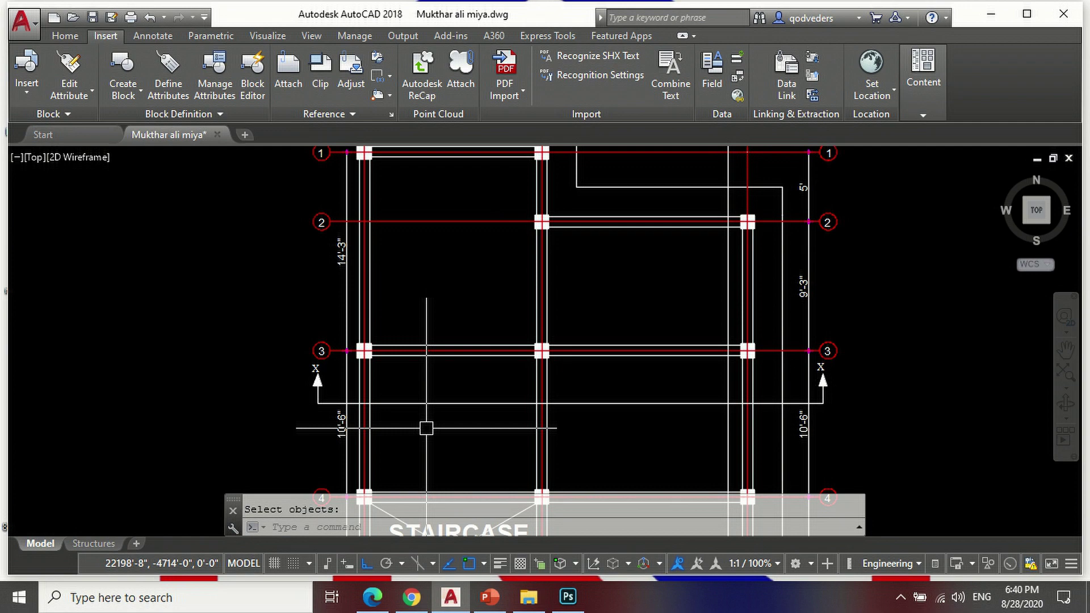
scroll(423, 415, "down", 1)
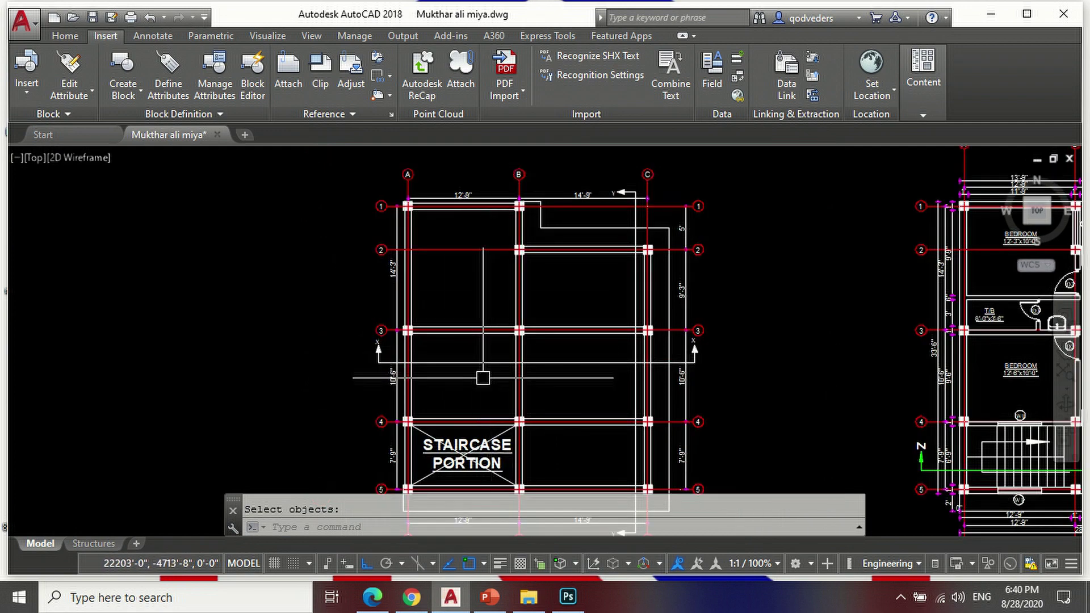
scroll(468, 392, "up", 1)
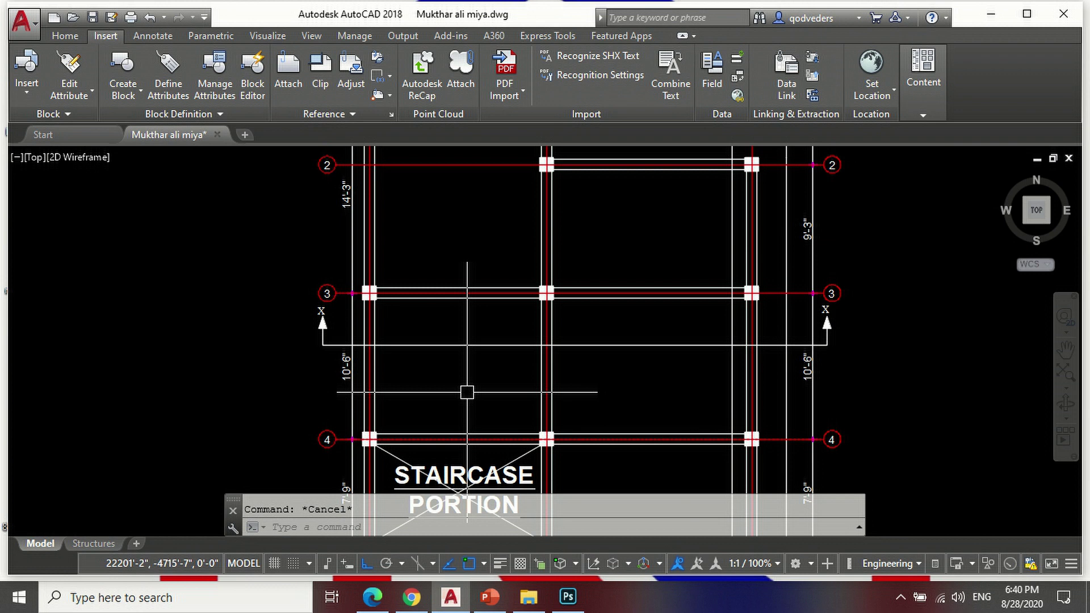
Step: Draw a hooked bar polyline below the grid 3 beam, finishing with a 2' leg
type("P")
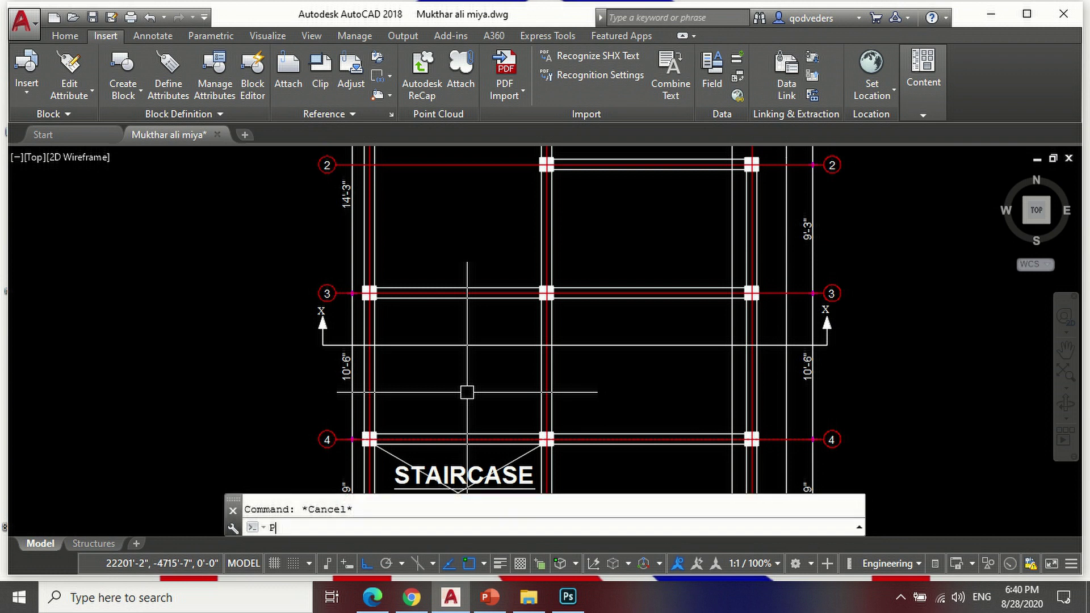
type("L")
key("Return")
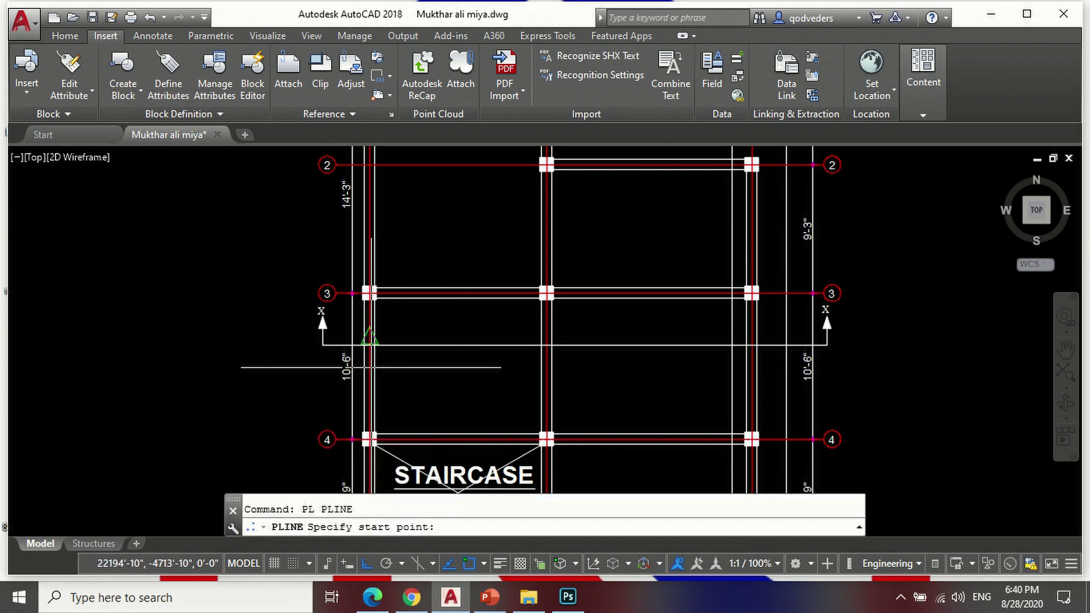
scroll(467, 390, "up", 5)
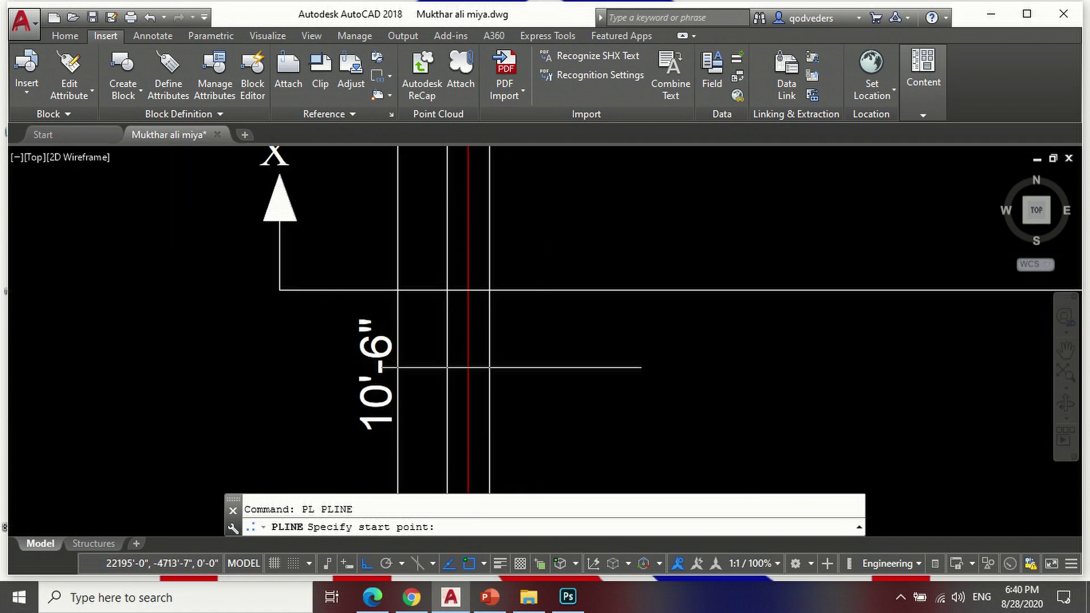
scroll(483, 367, "down", 4)
scroll(450, 415, "down", 2)
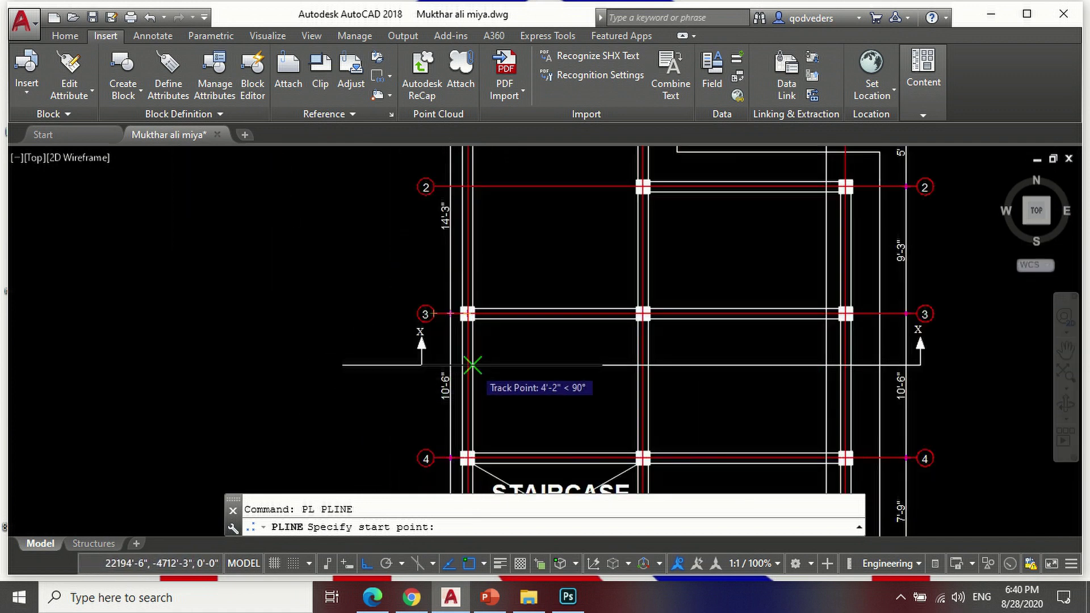
scroll(471, 352, "up", 5)
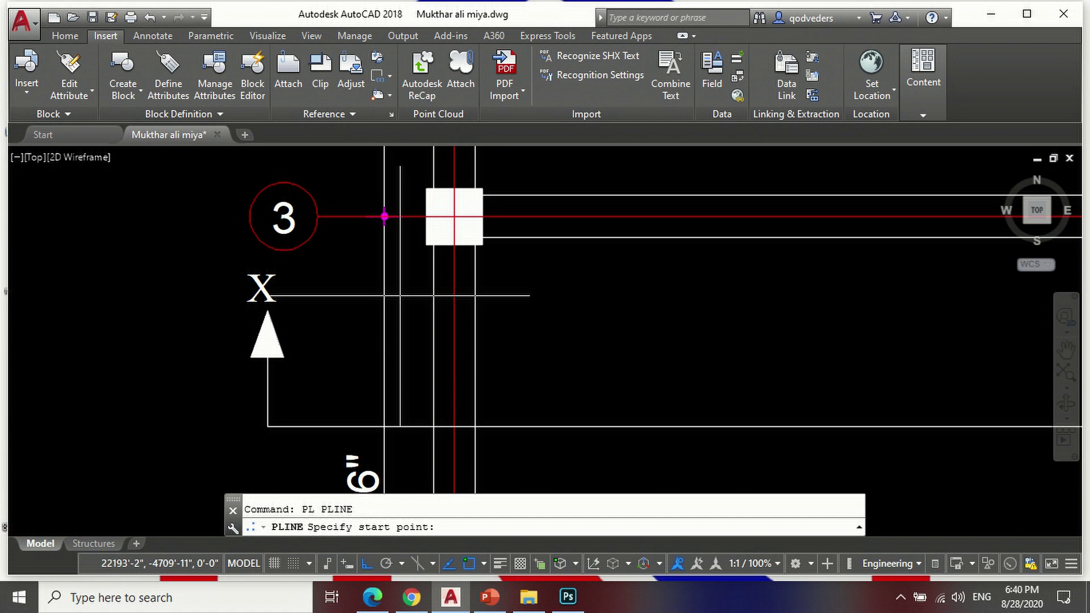
scroll(384, 295, "up", 2)
scroll(420, 295, "down", 3)
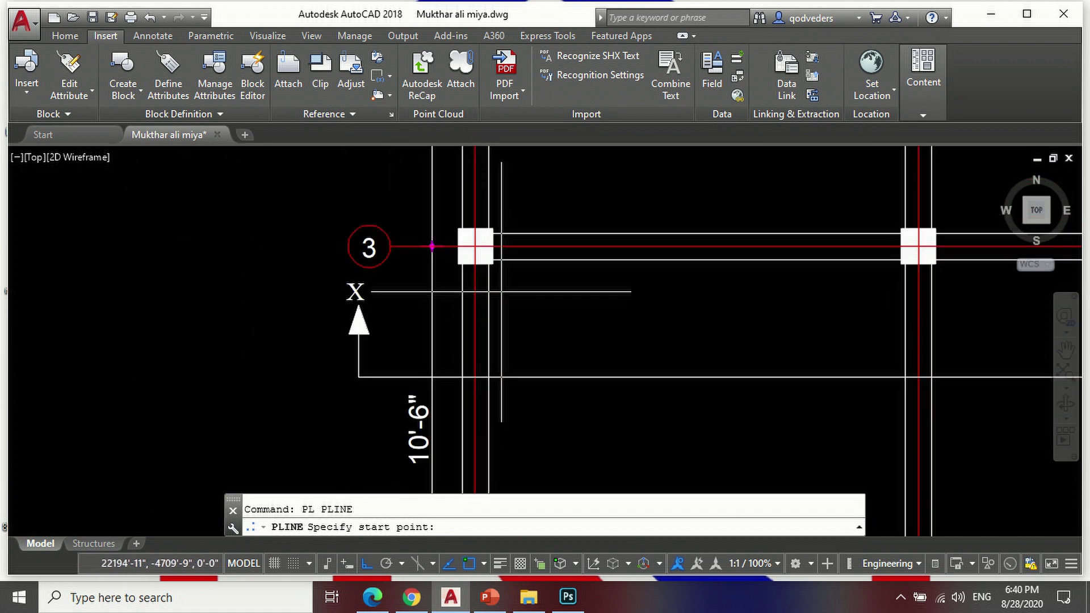
scroll(439, 291, "up", 3)
scroll(439, 290, "up", 3)
left_click(408, 287)
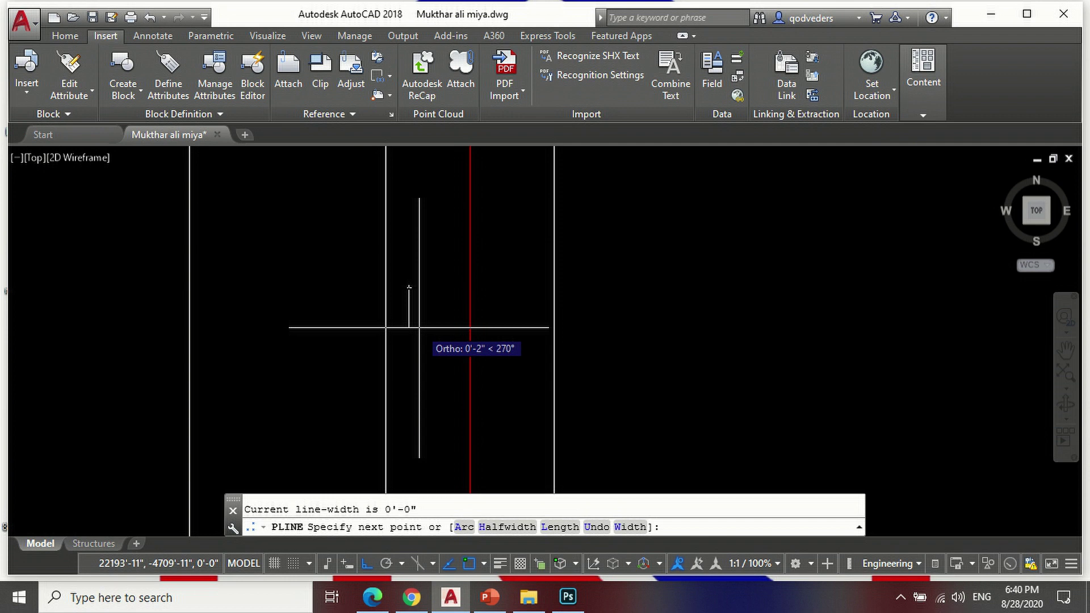
type("4")
key("Return")
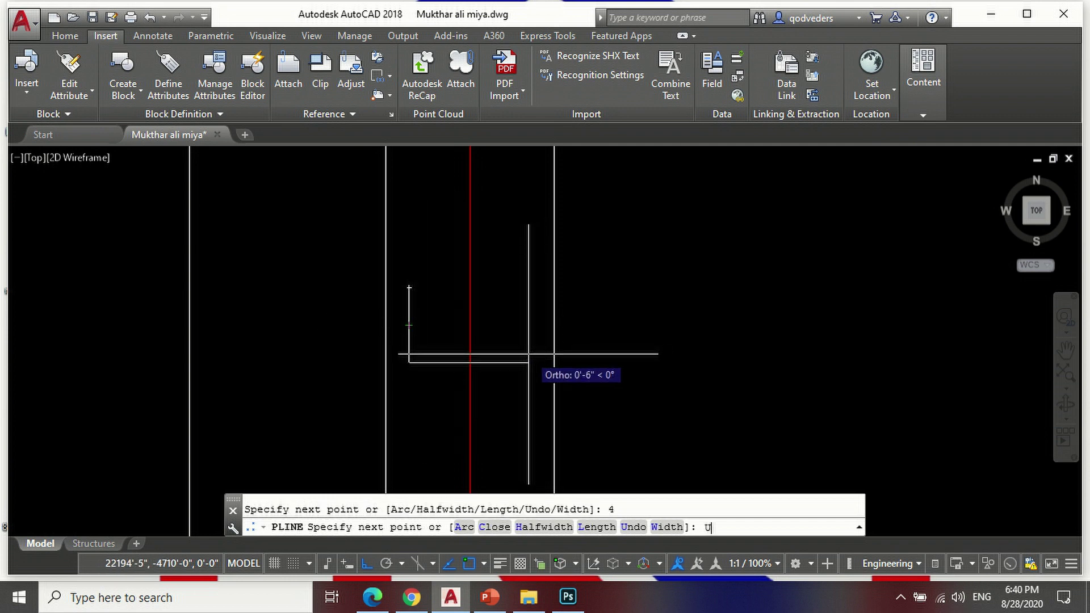
key("Return")
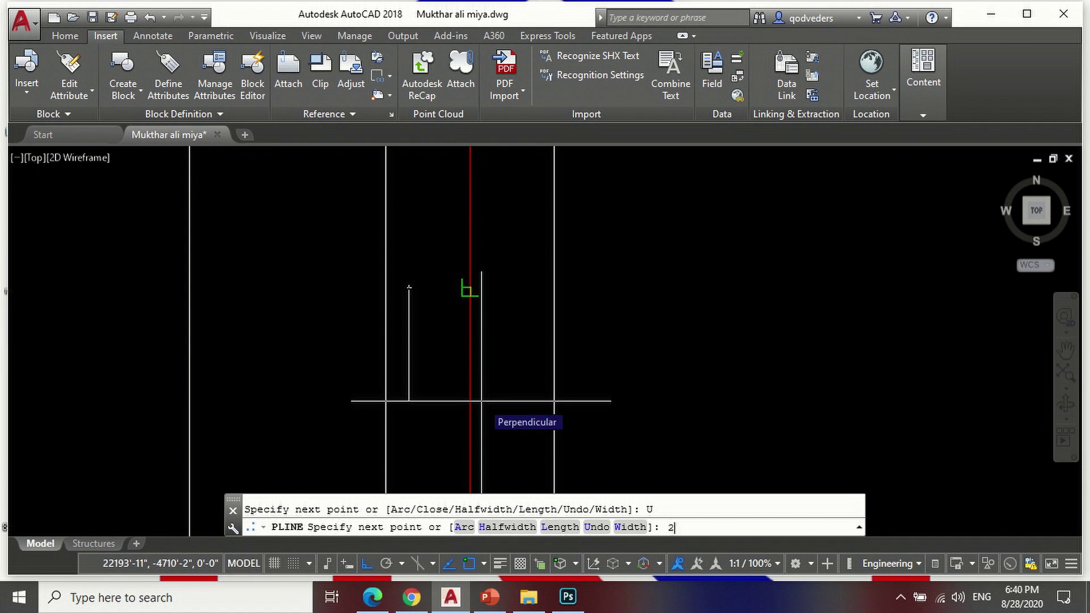
key("Return")
scroll(531, 333, "down", 5)
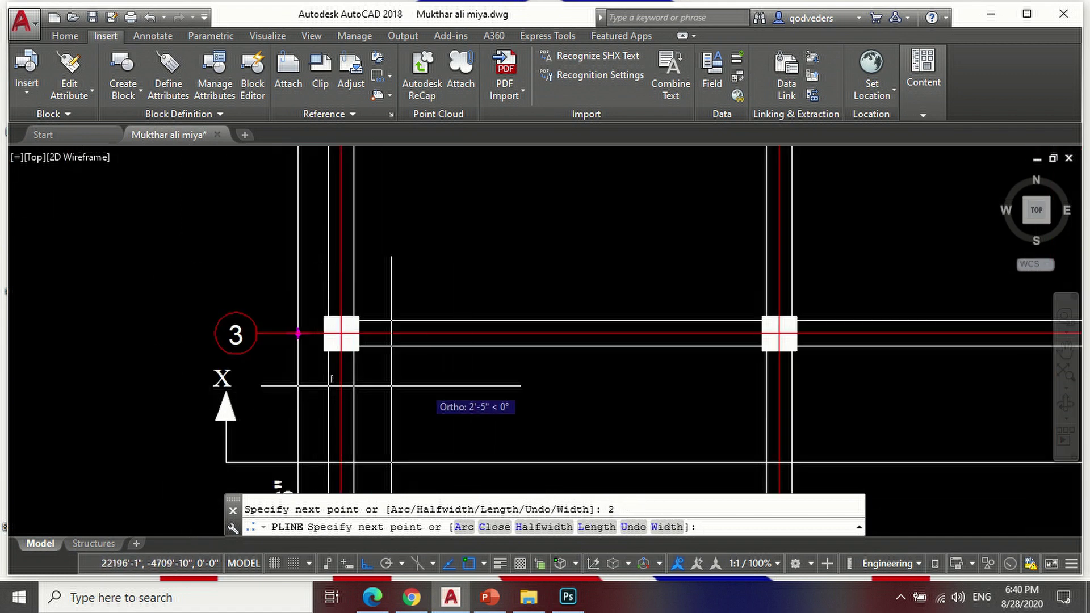
scroll(391, 385, "down", 4)
scroll(624, 392, "up", 4)
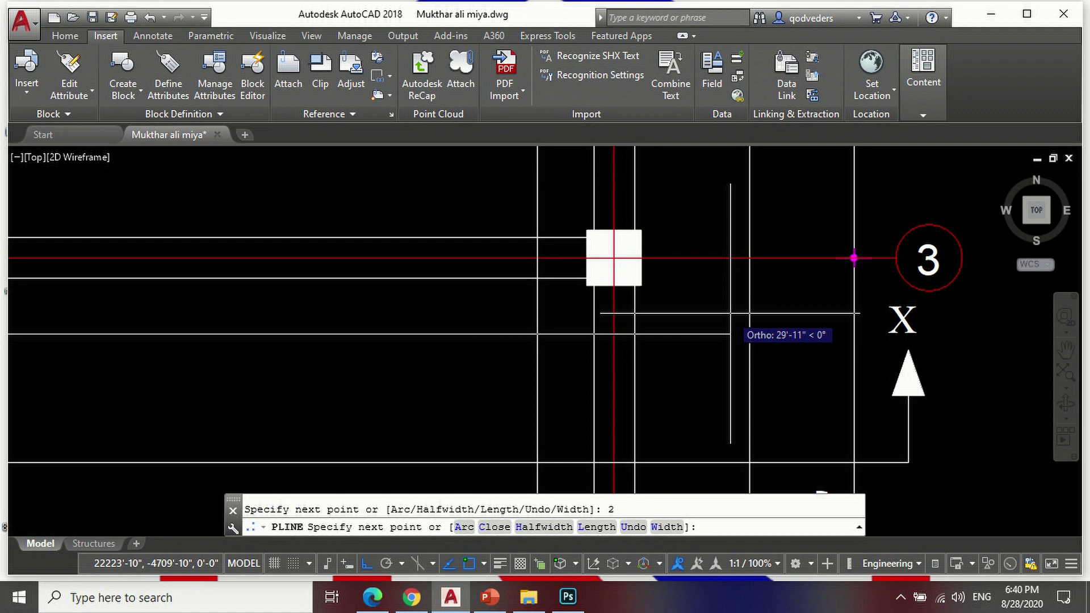
scroll(732, 315, "up", 4)
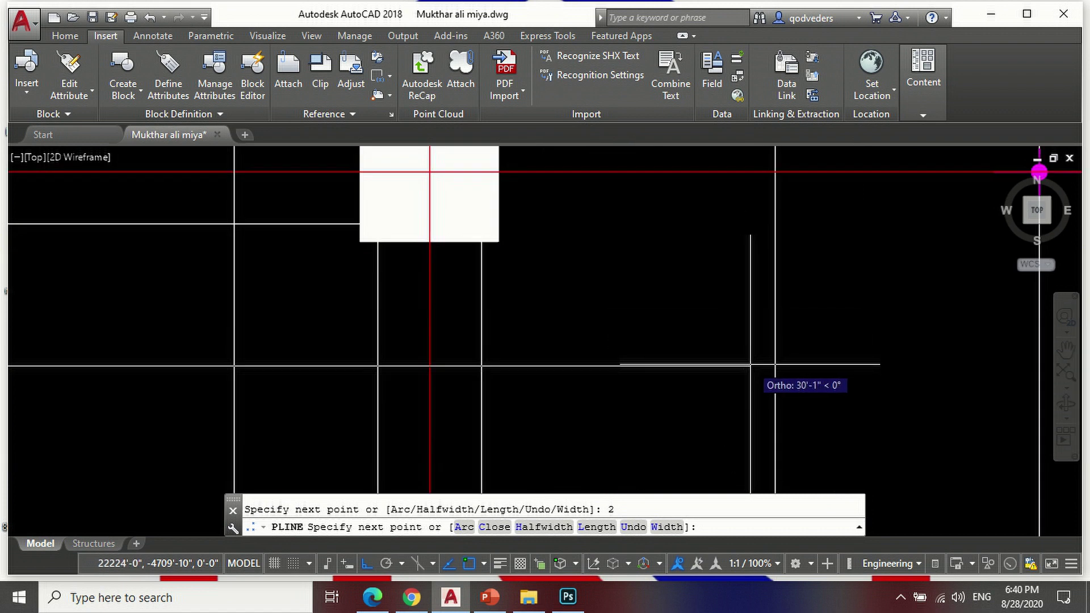
left_click(750, 364)
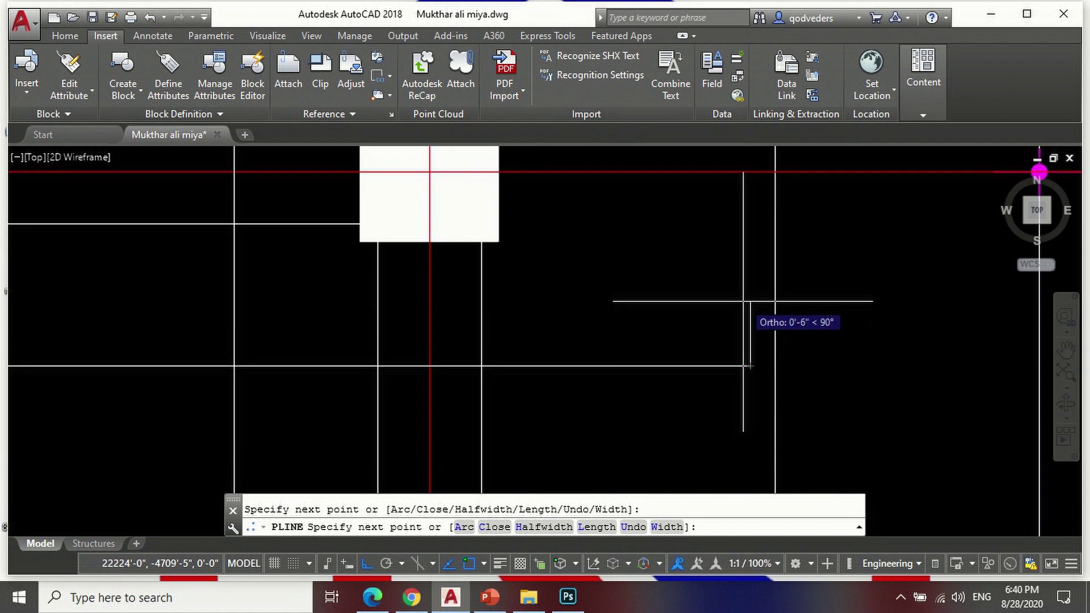
key("Return")
key("Return")
scroll(823, 355, "down", 2)
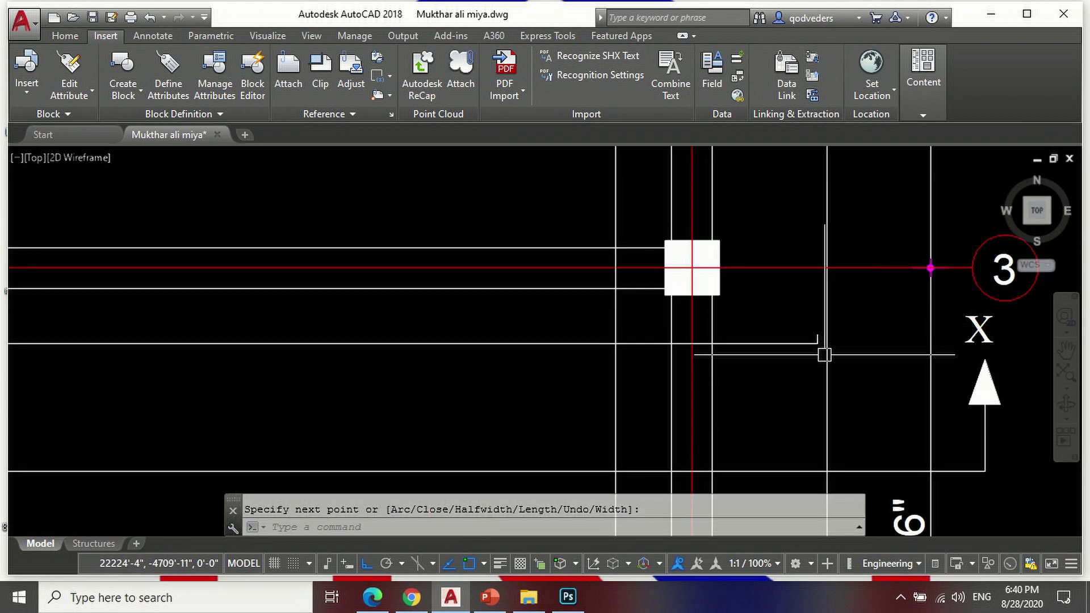
scroll(810, 378, "down", 1)
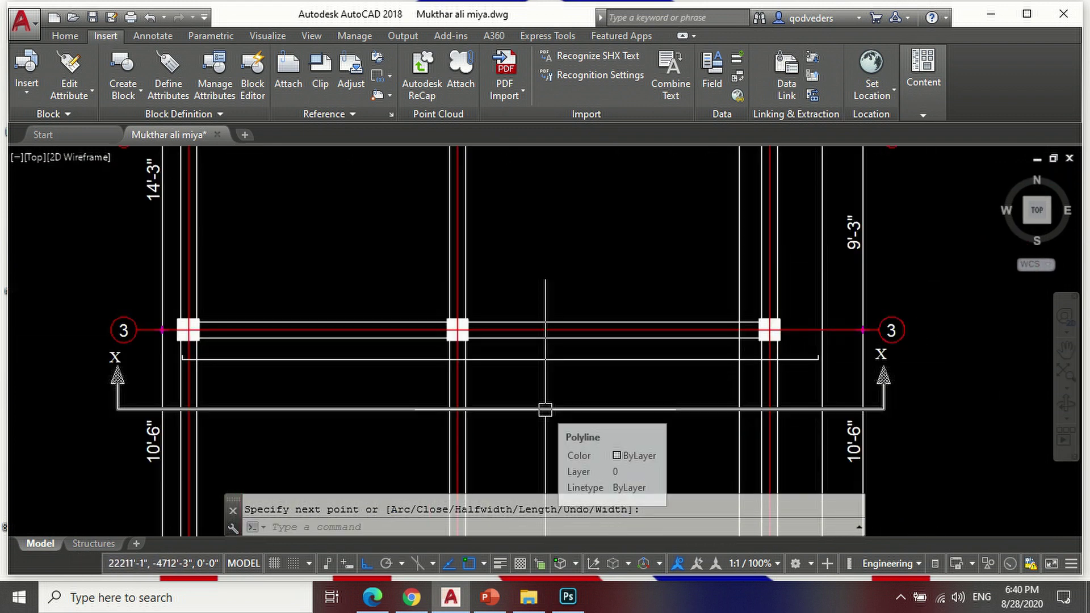
type("ct o")
key("Return")
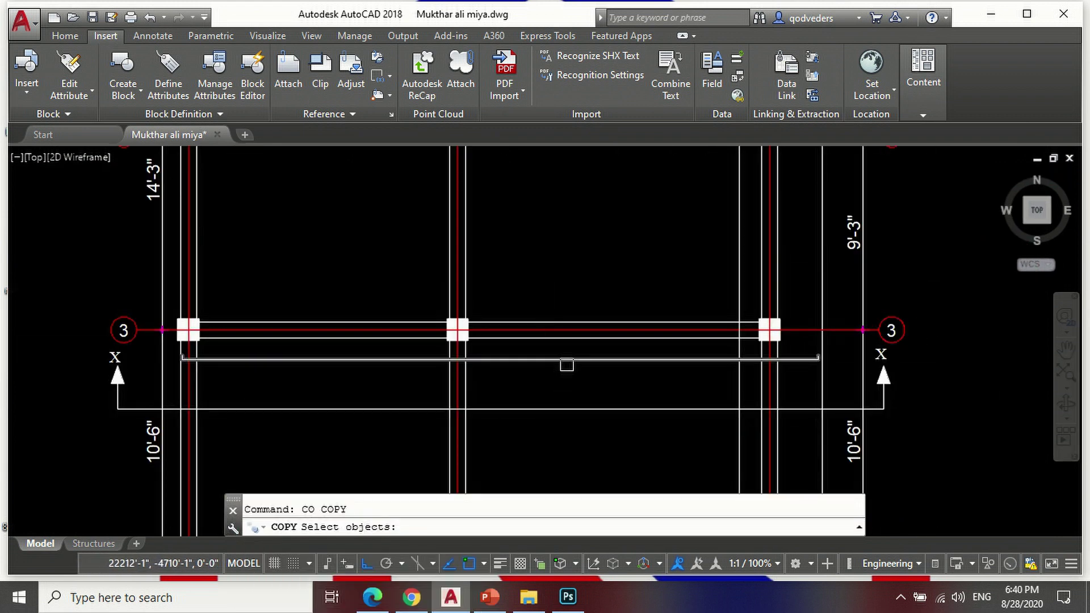
Step: Copy the bar line 1'-0" below the original
left_click(565, 359)
key("Return")
left_click(585, 434)
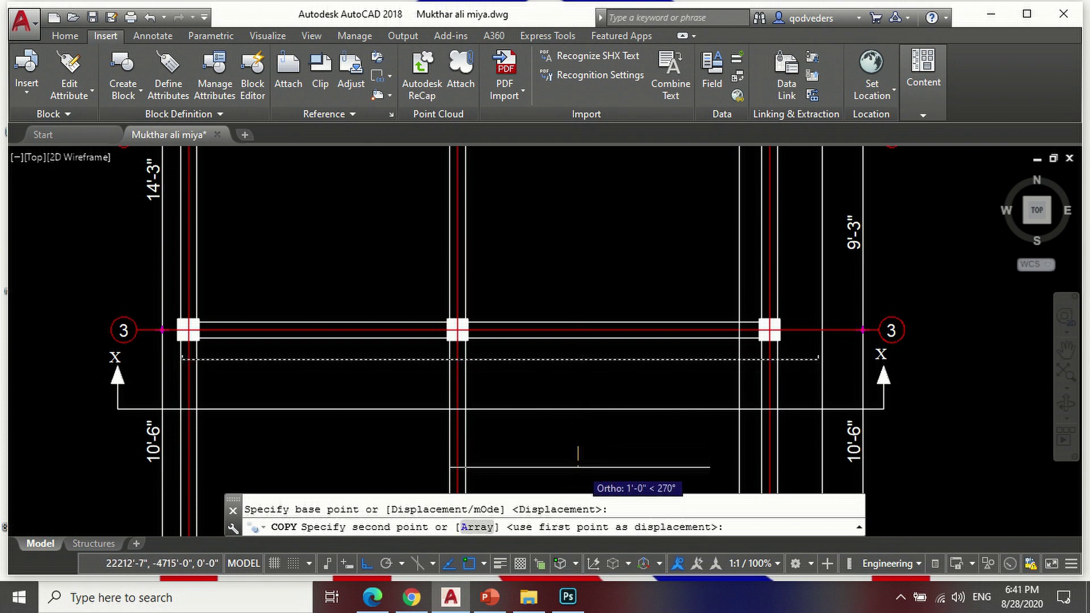
left_click(630, 391)
key("Return")
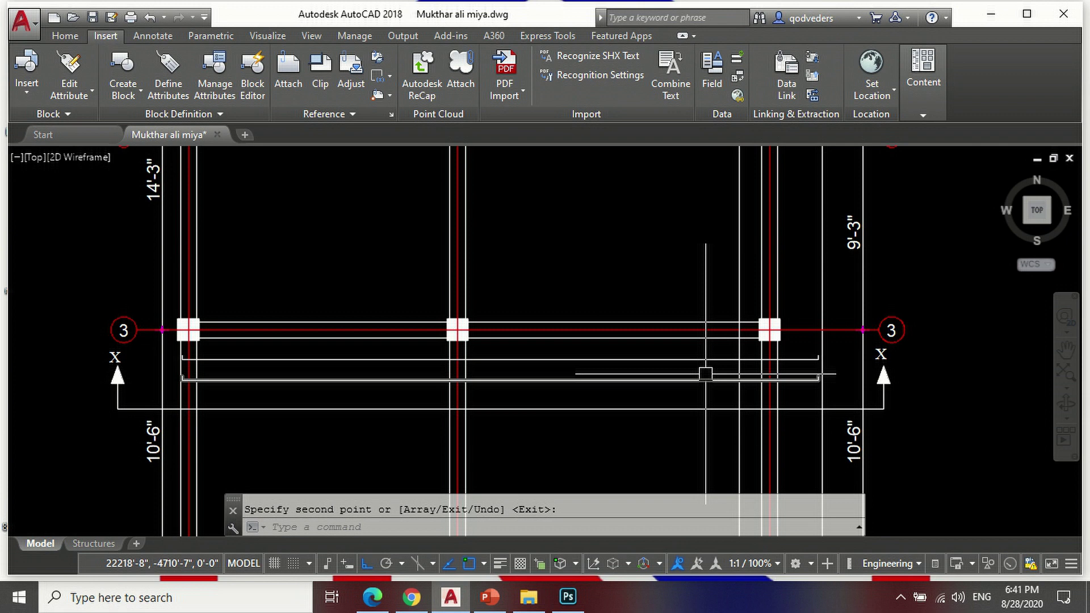
Step: Shift one bar line 0'-7" upward
type("M")
key("Return")
scroll(328, 398, "up", 3)
left_click(327, 379)
key("Return")
left_click(359, 398)
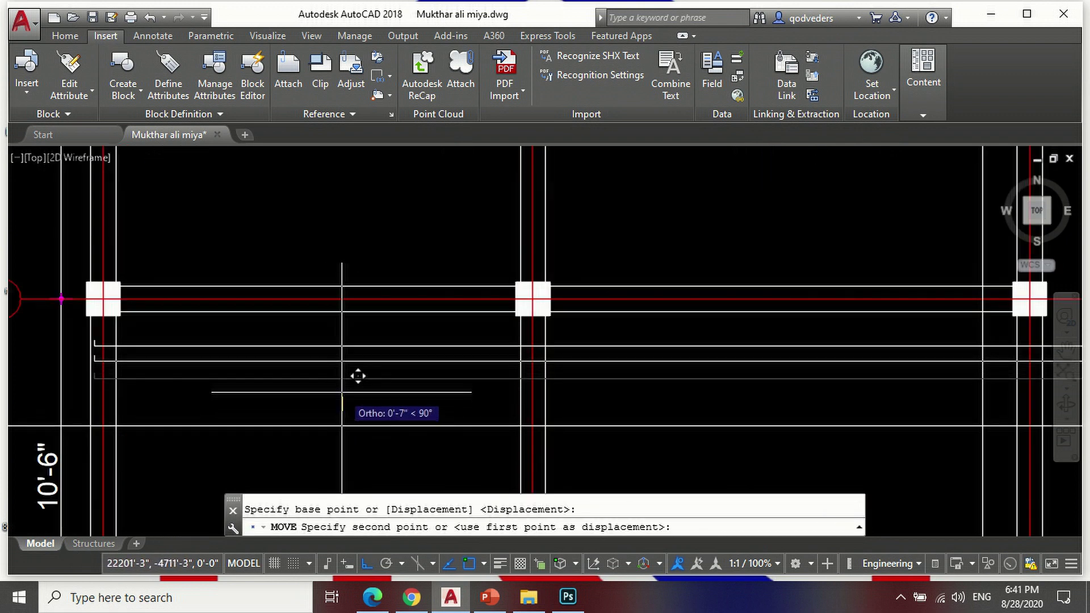
left_click(342, 390)
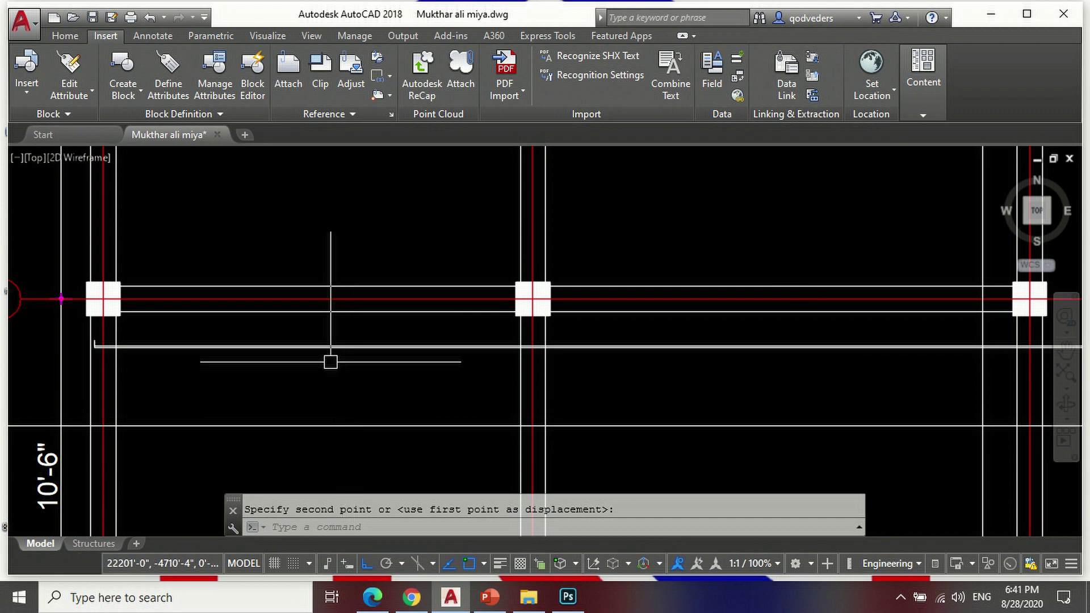
scroll(329, 360, "up", 3)
scroll(327, 361, "down", 3)
Step: Lower the other bar line by 0'-2"
type("m")
key("Return")
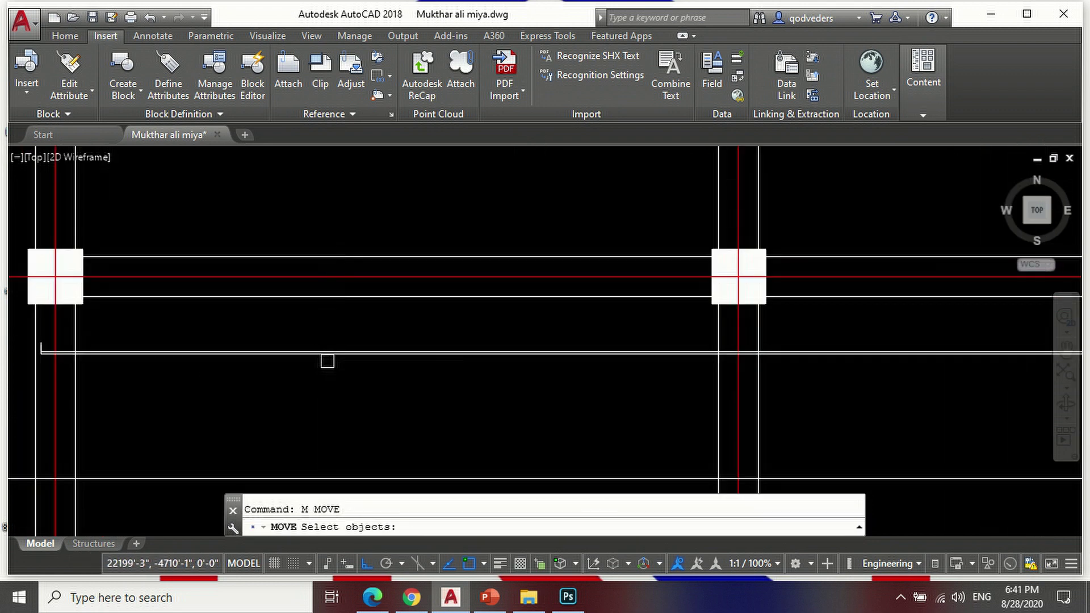
left_click(330, 357)
key("Return")
left_click(357, 392)
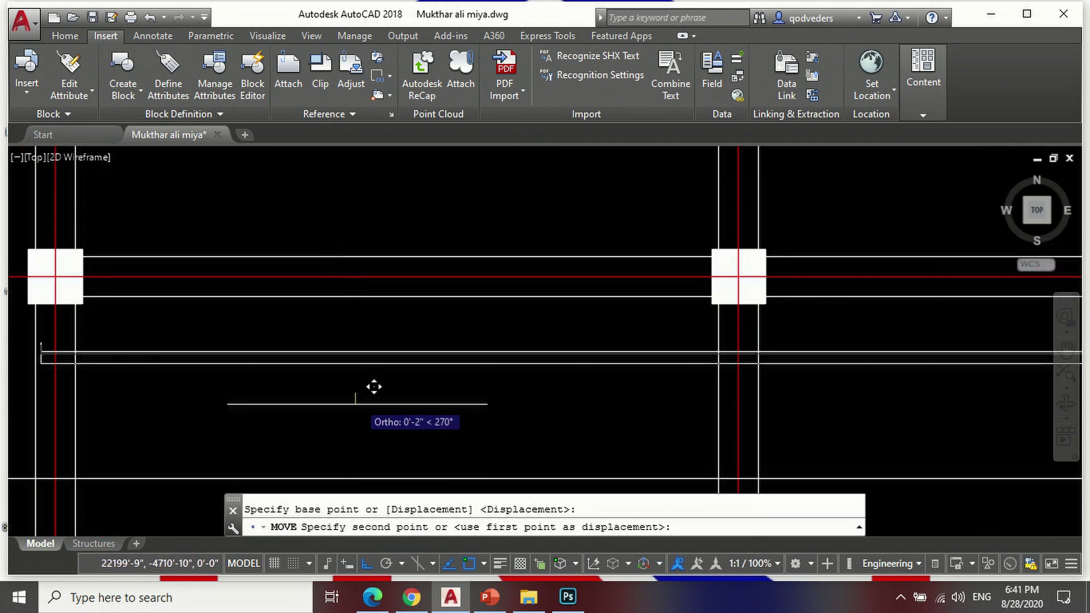
left_click(358, 403)
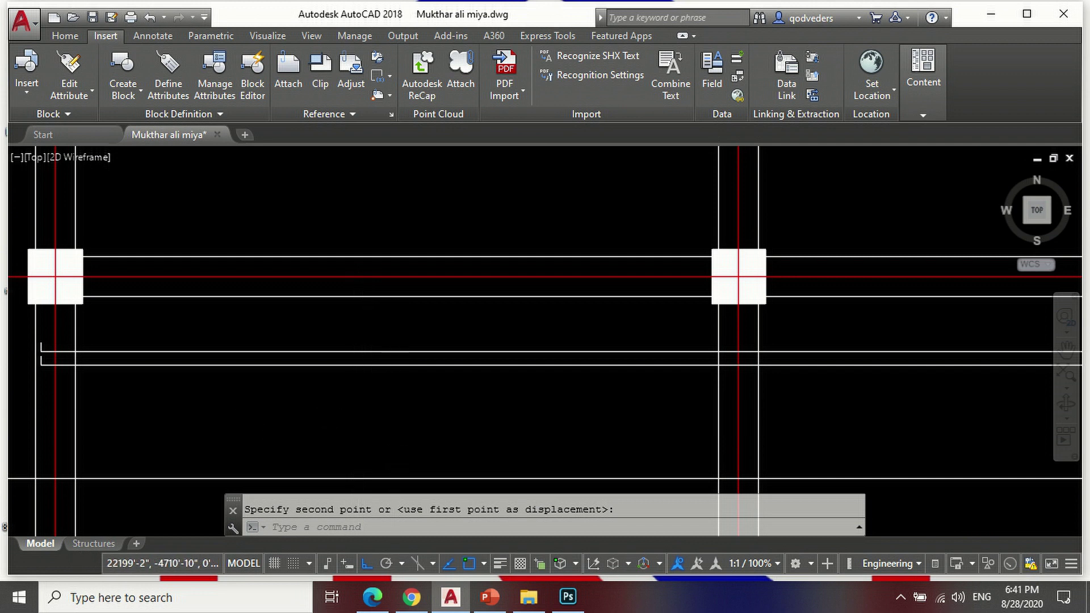
scroll(454, 427, "down", 3)
scroll(454, 426, "down", 2)
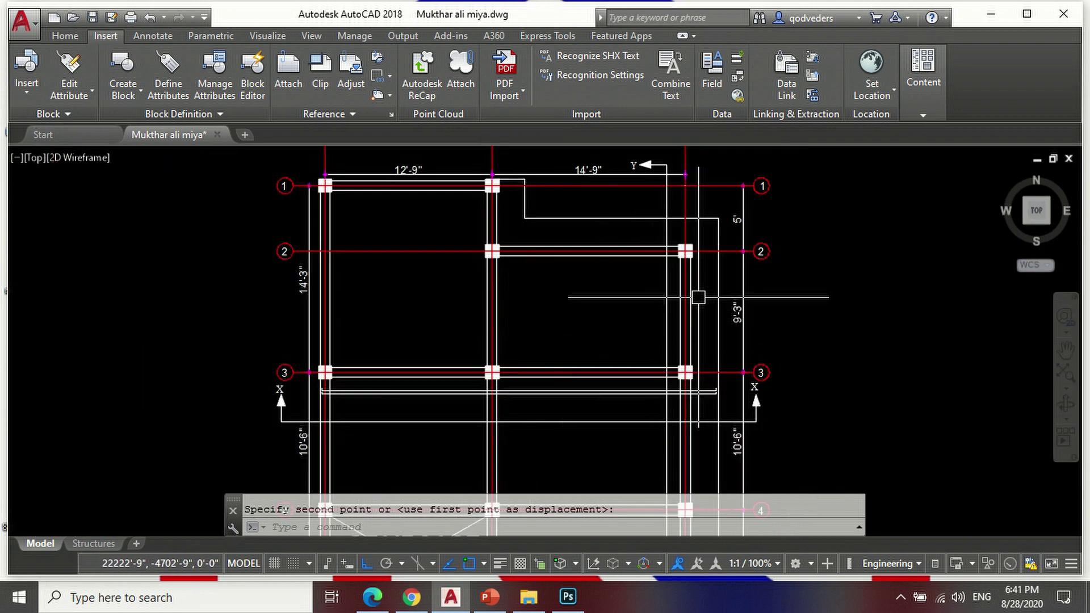
type("DAL")
Step: Add a vertical aligned 32'-6" dimension from the plan's top to bottom between grids B and C
key("Return")
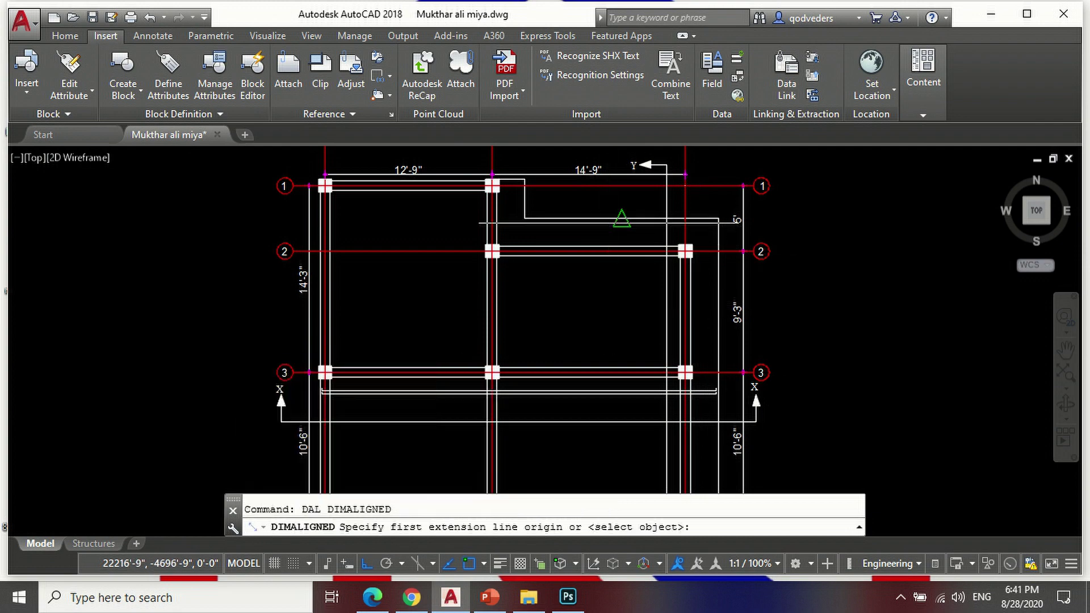
left_click(623, 219)
scroll(618, 238, "down", 3)
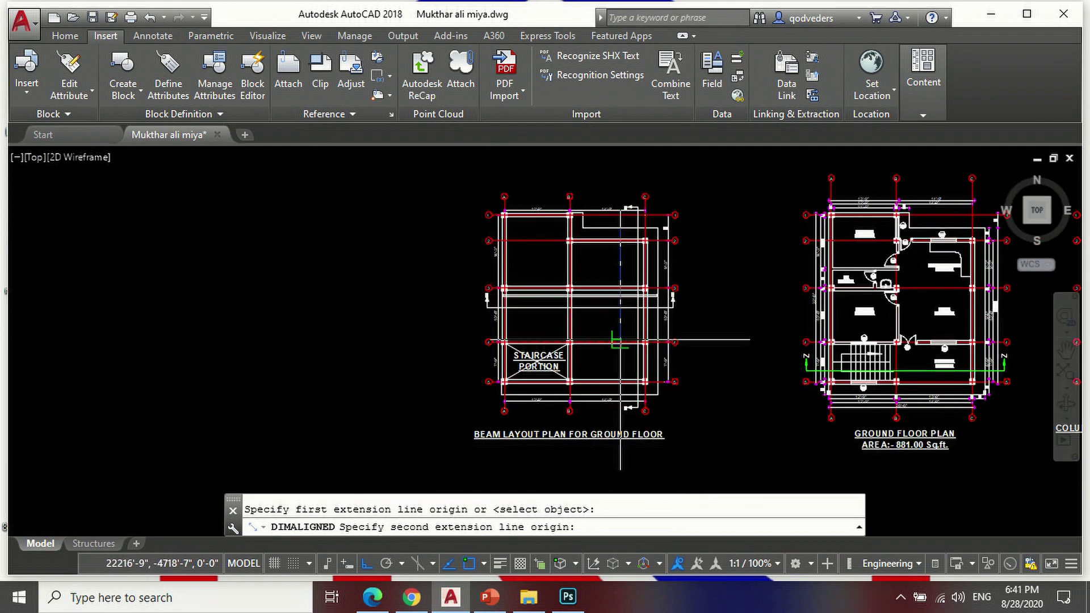
scroll(613, 392, "up", 3)
scroll(624, 394, "up", 1)
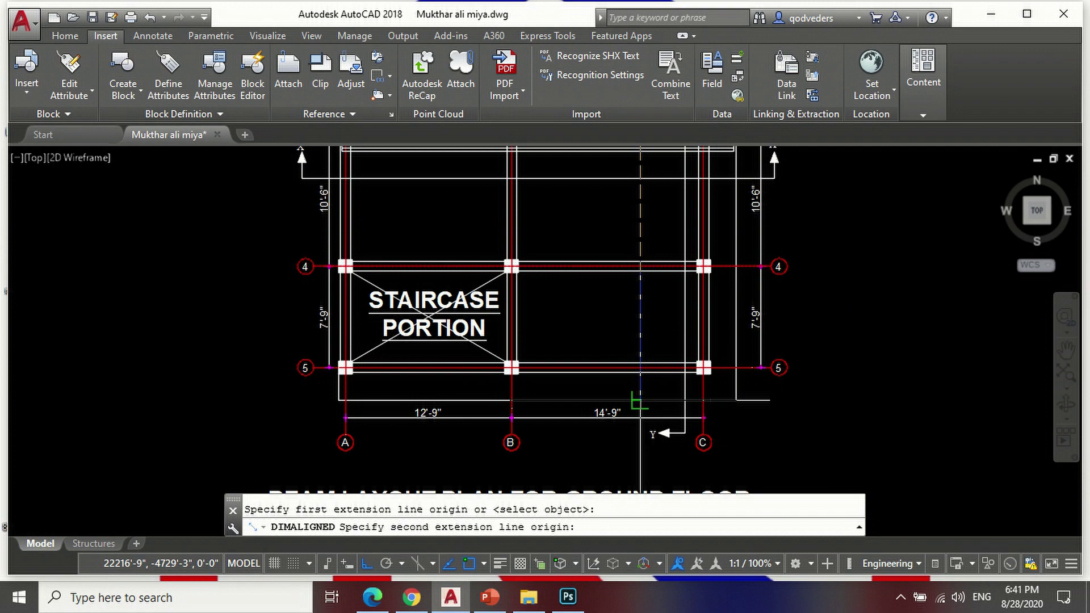
left_click(640, 369)
scroll(640, 400, "down", 1)
left_click(586, 253)
scroll(596, 238, "down", 2)
scroll(625, 215, "up", 5)
scroll(626, 215, "down", 3)
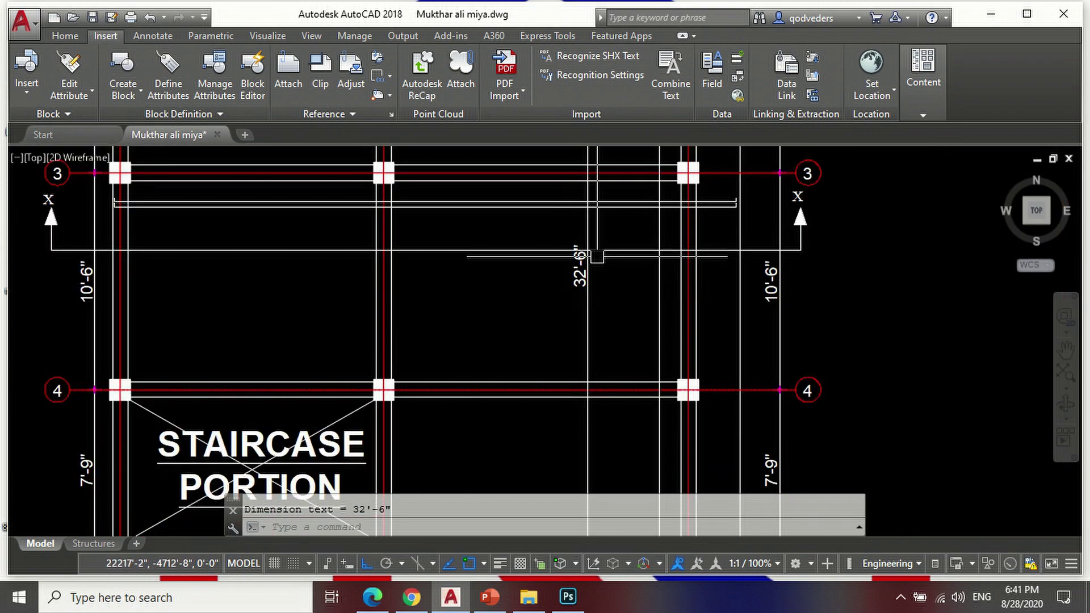
scroll(590, 210, "up", 3)
scroll(587, 203, "up", 2)
type("c")
key("Return")
scroll(561, 255, "down", 3)
scroll(545, 251, "up", 2)
scroll(544, 250, "up", 2)
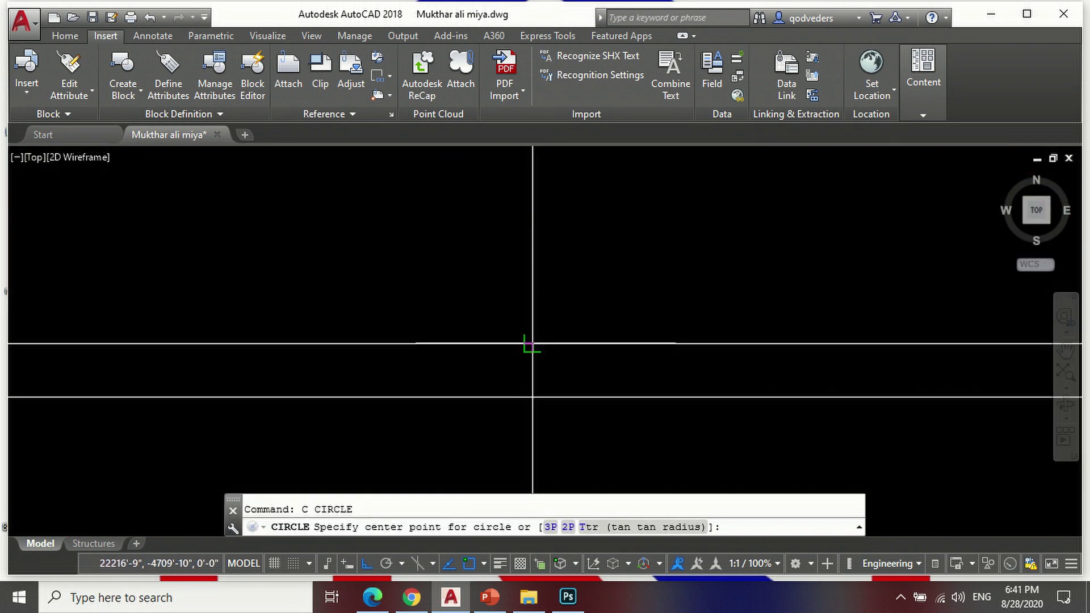
Step: Draw a radius-1 circle at the bar line intersection
left_click(544, 338)
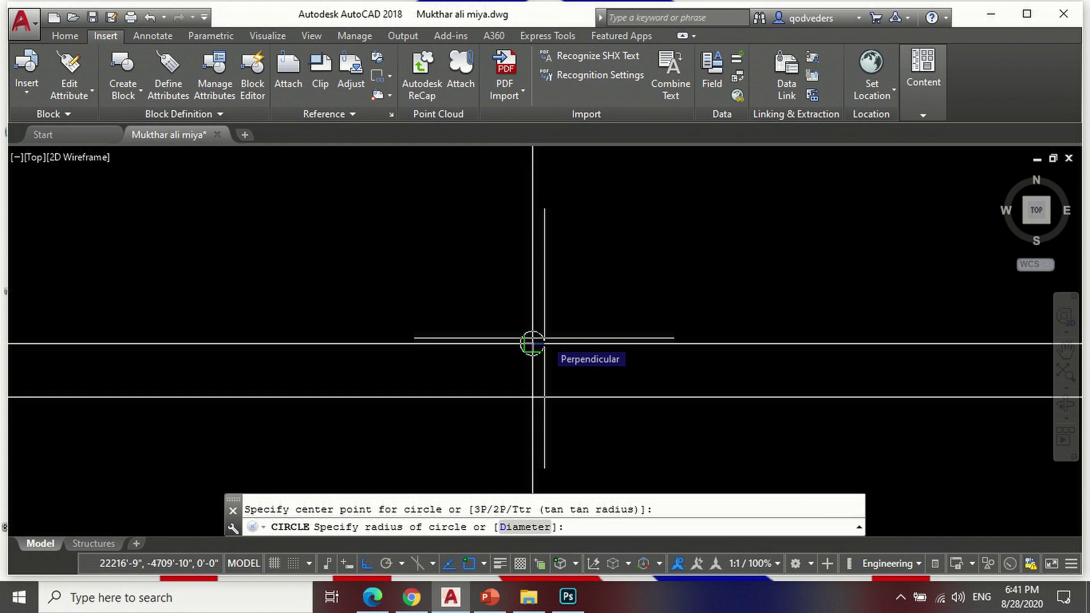
type("1")
key("Return")
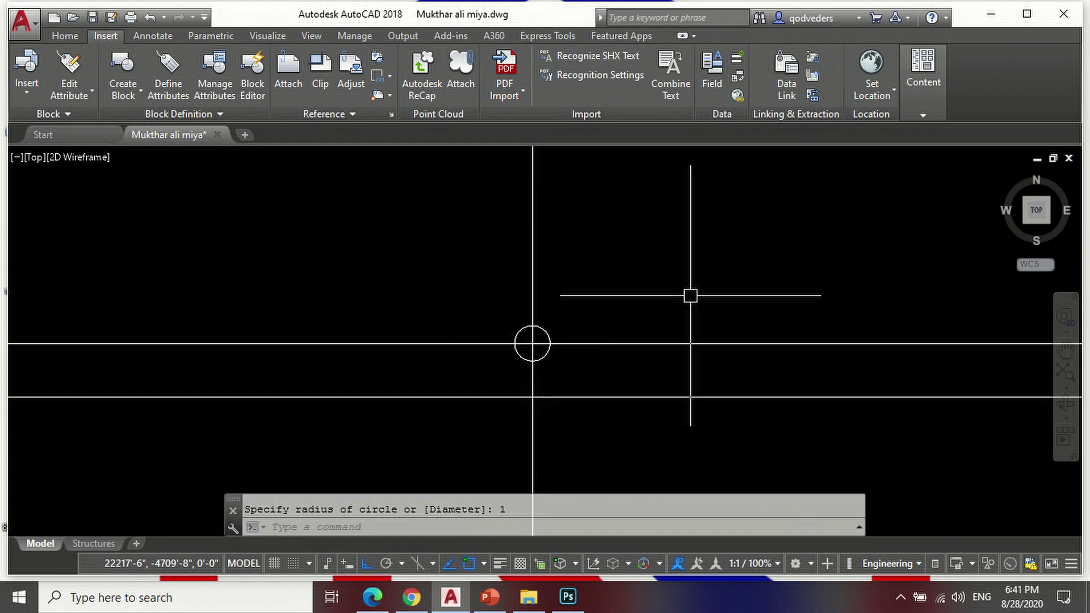
type("co")
key("Return")
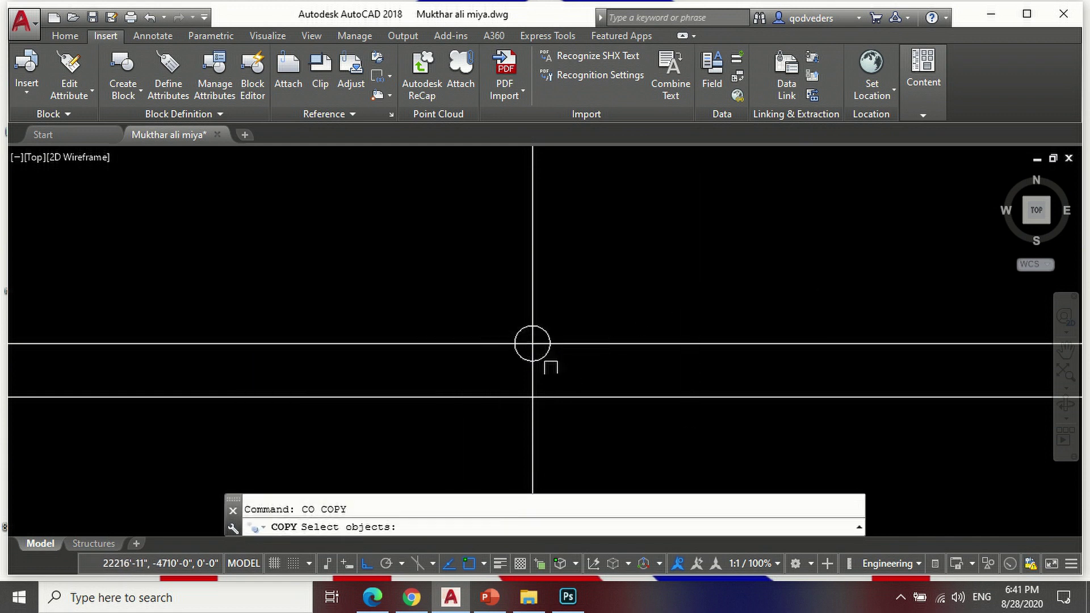
key("Escape")
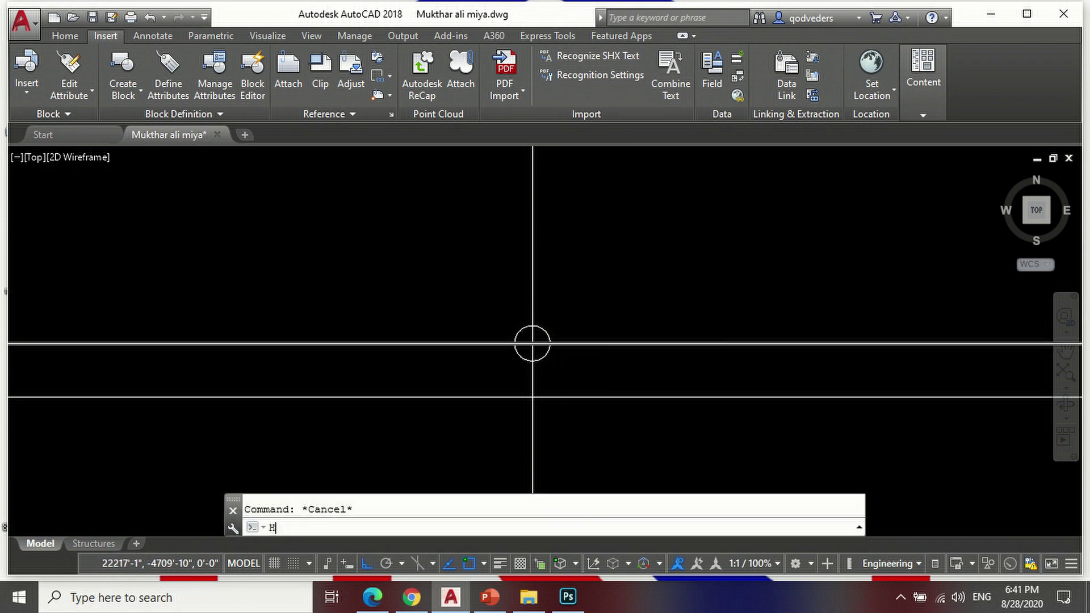
Step: Fill both halves of the circle with a SOLID hatch
key("Return")
left_click(157, 74)
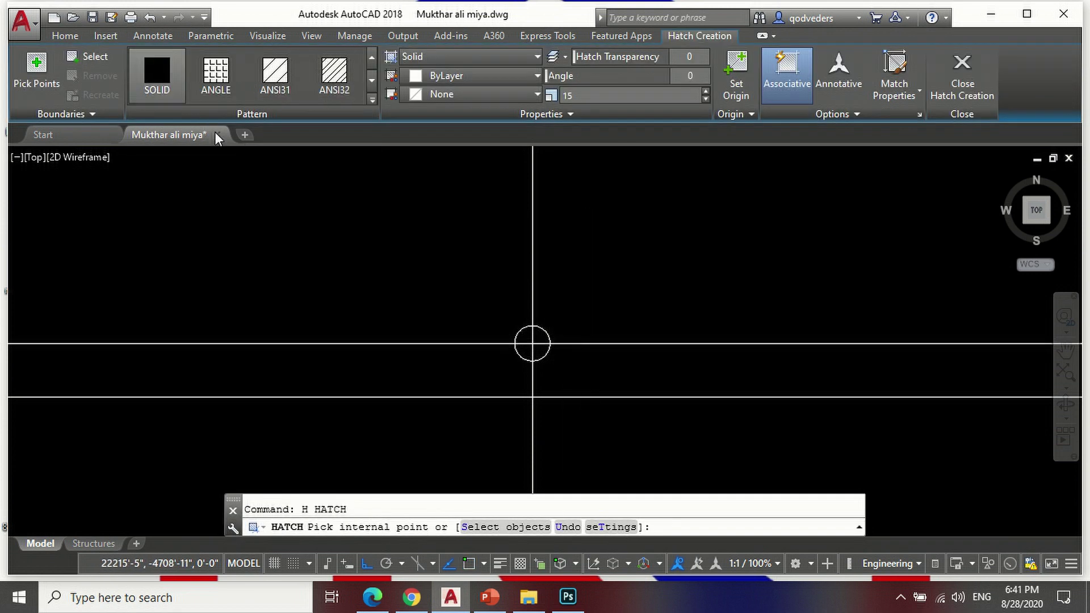
scroll(533, 351, "up", 4)
left_click(523, 316)
left_click(543, 355)
scroll(601, 345, "down", 2)
key("Return")
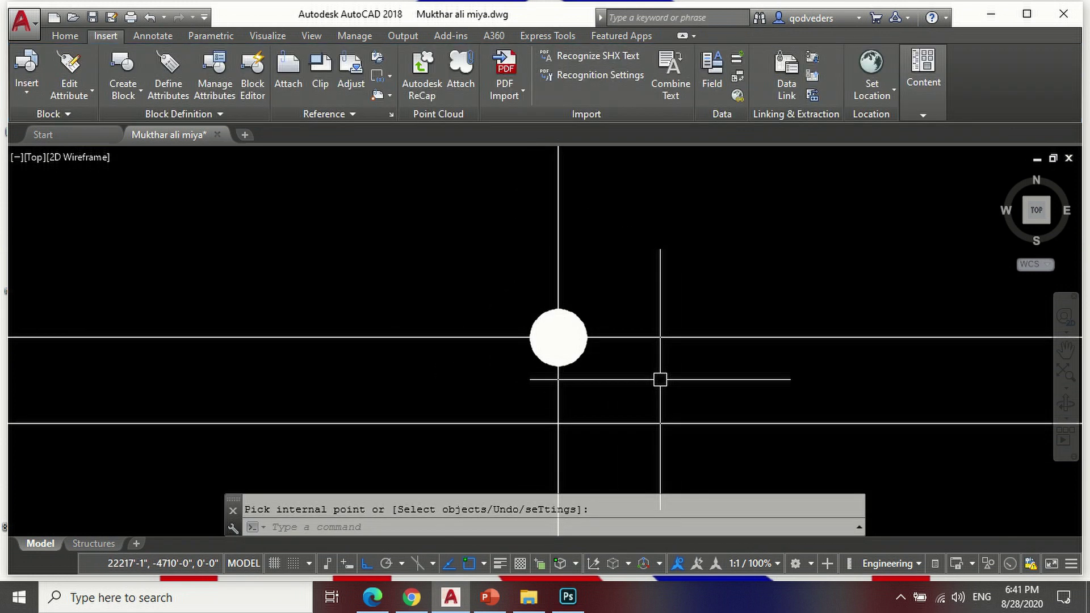
scroll(602, 349, "down", 5)
Step: Copy the filled circle from its centre down onto the lower bar line
type("co")
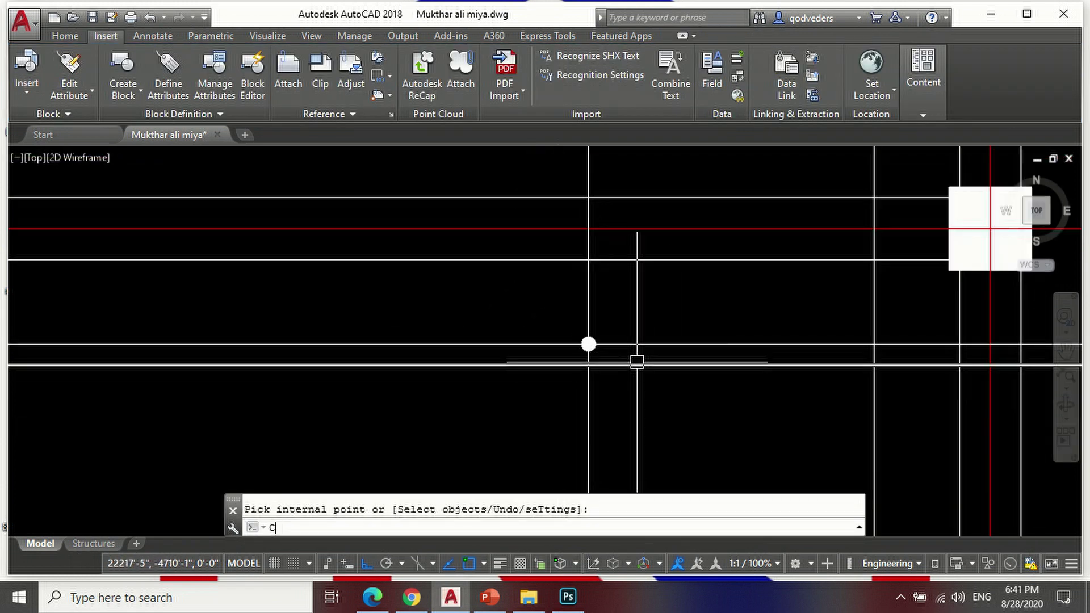
key("Return")
scroll(636, 361, "up", 2)
left_click(575, 308)
left_click(649, 378)
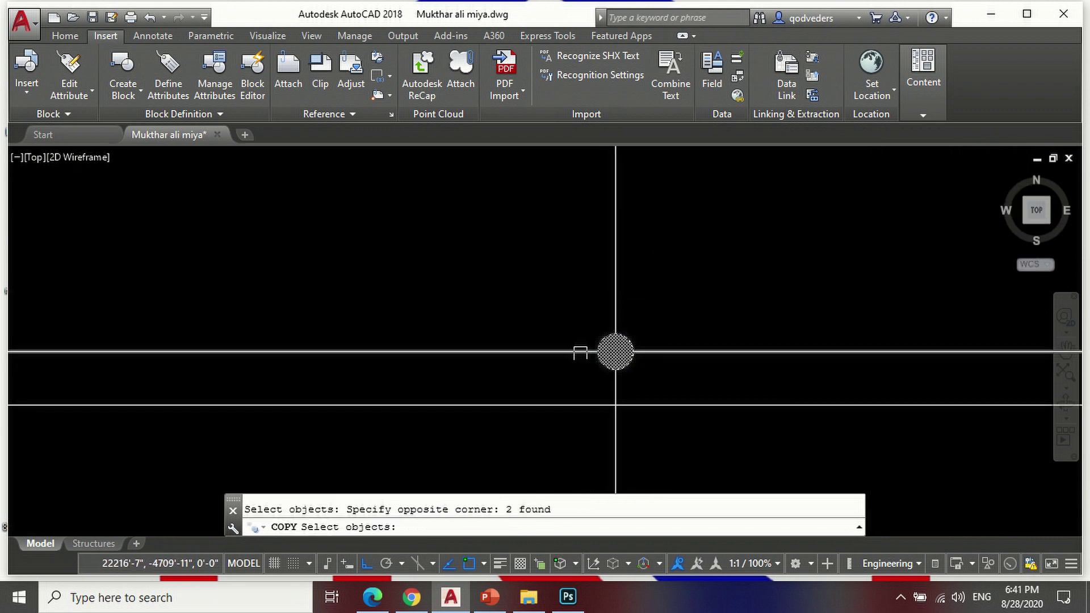
scroll(630, 352, "up", 2)
key("Return")
left_click(635, 351)
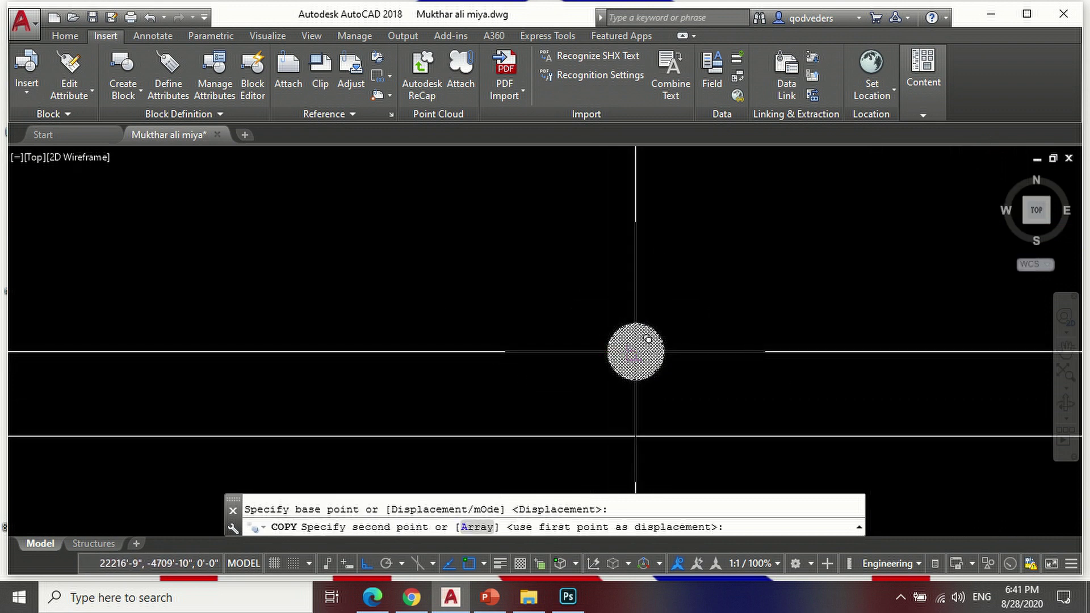
left_click(635, 436)
scroll(437, 340, "down", 1)
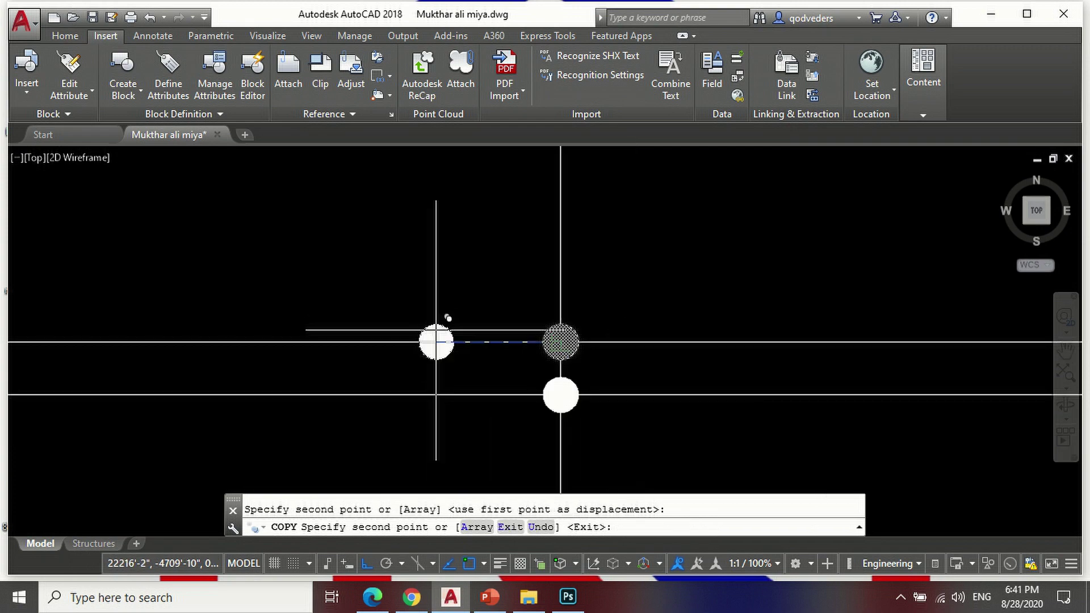
scroll(446, 340, "down", 1)
key("Return")
Step: Show the Properties of the vertical 32'-6" dimension
scroll(562, 363, "down", 2)
scroll(590, 374, "down", 1)
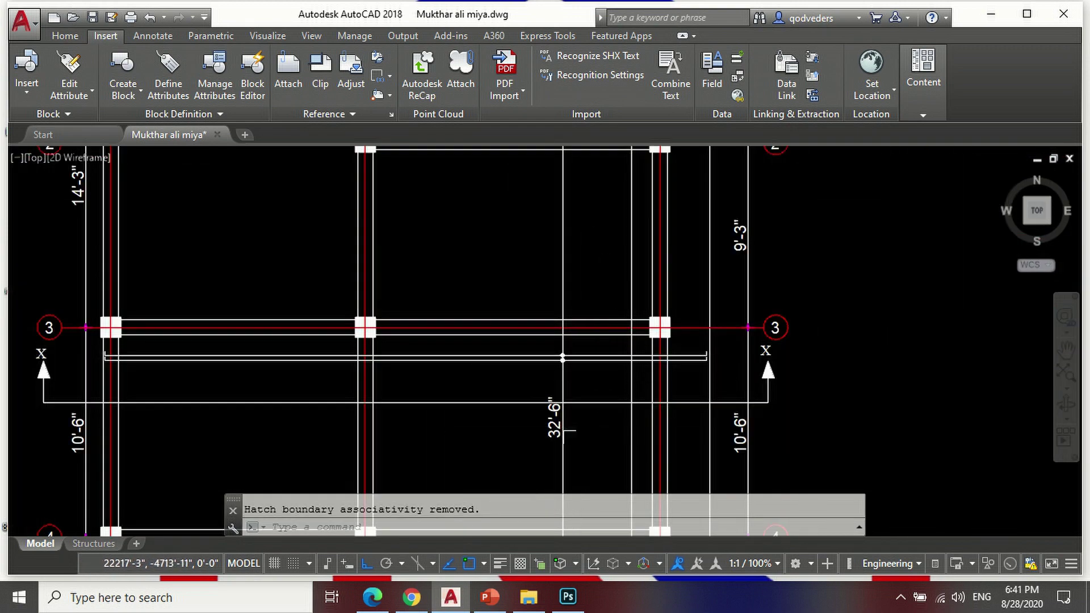
left_click(560, 437)
right_click(560, 434)
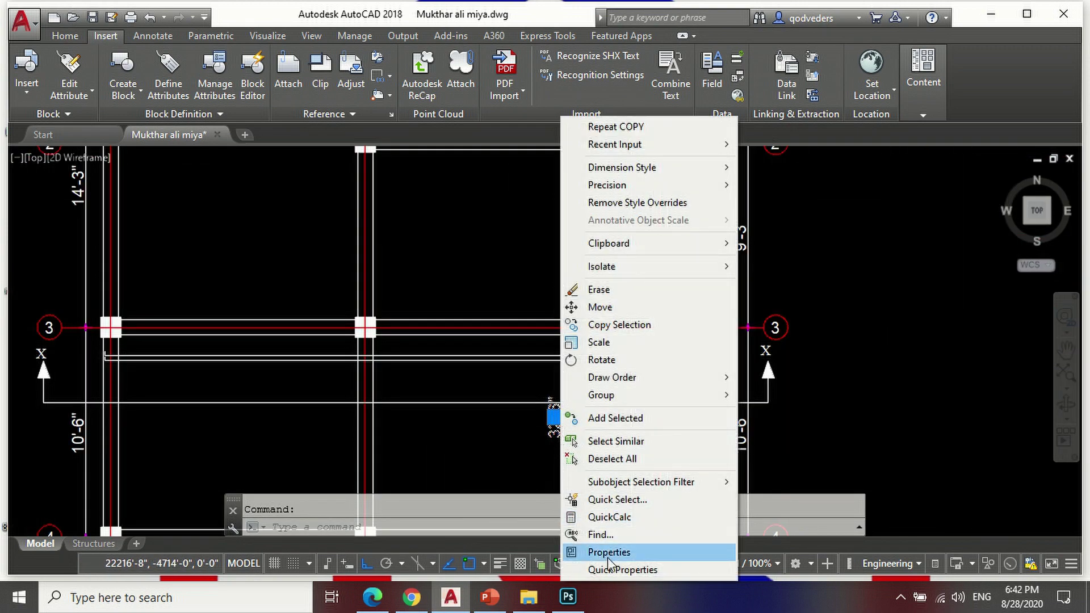
left_click(609, 552)
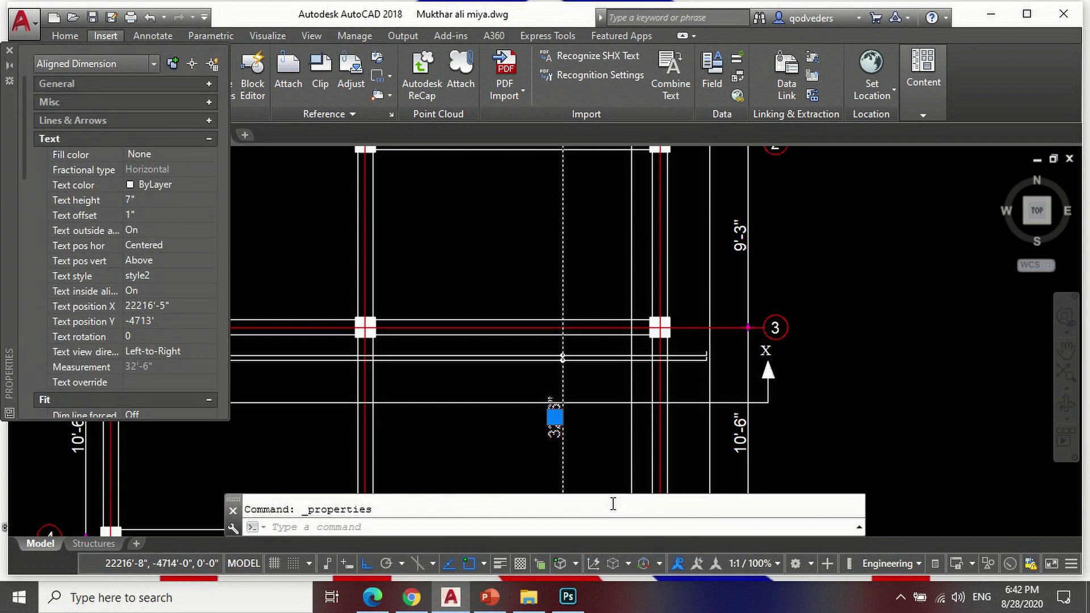
scroll(161, 324, "down", 4)
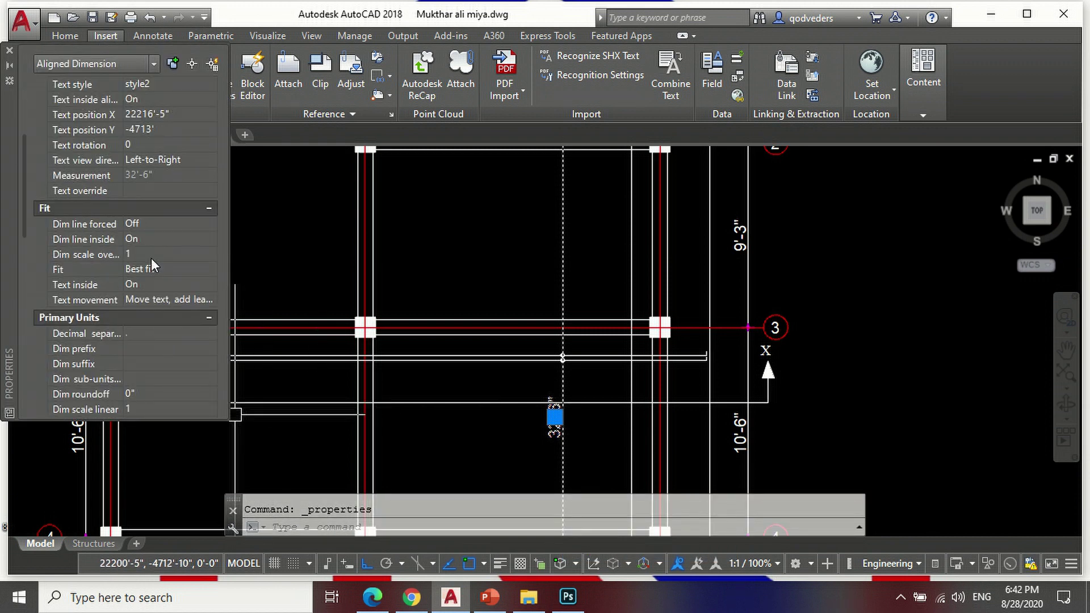
left_click(151, 190)
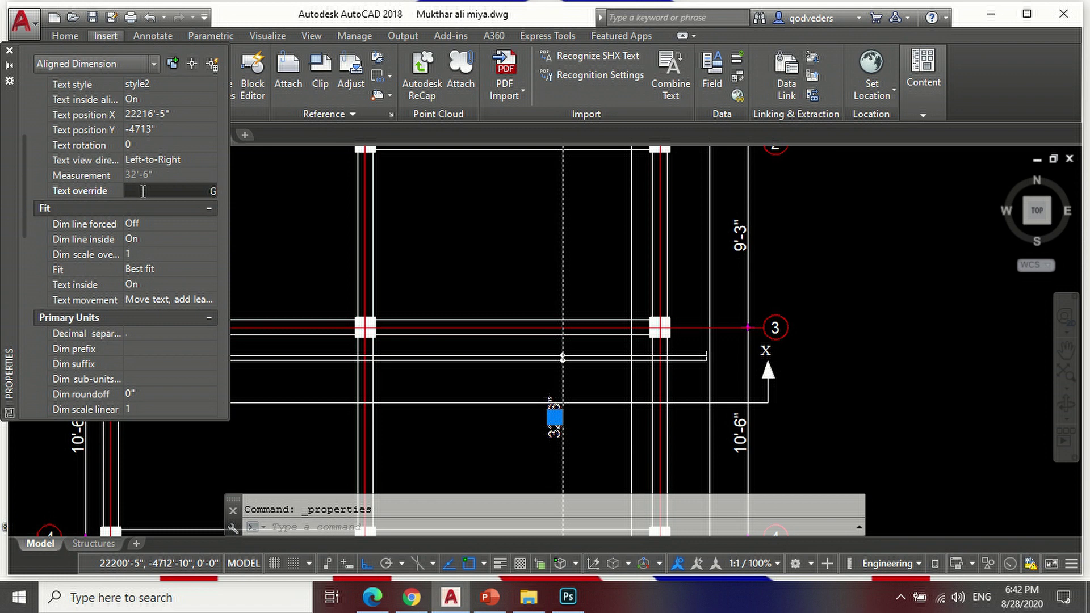
key("Return")
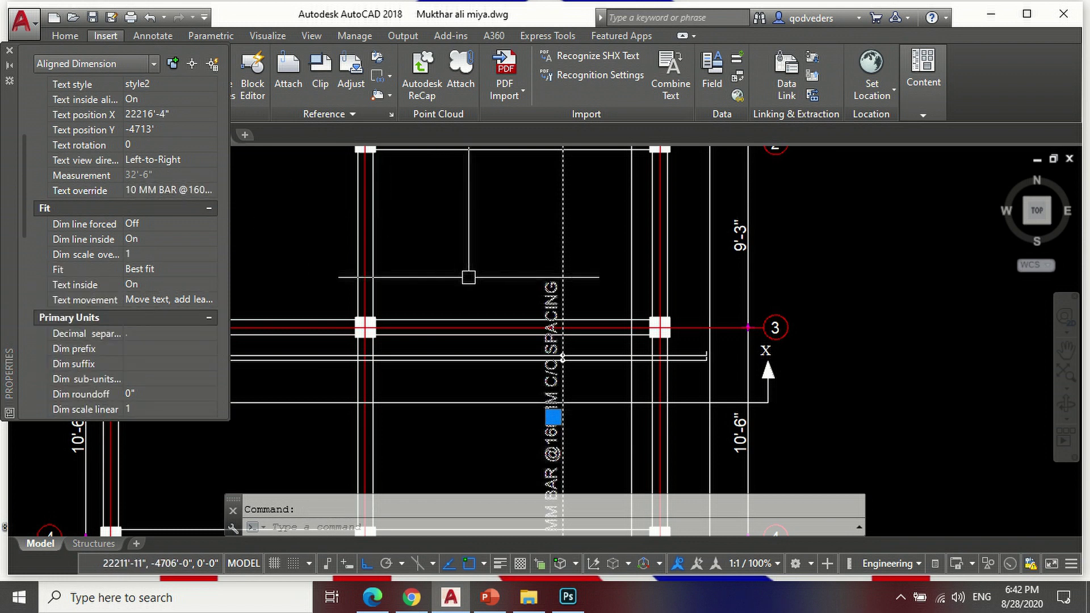
scroll(552, 265, "down", 6)
key("Escape")
scroll(568, 341, "up", 6)
scroll(601, 410, "up", 3)
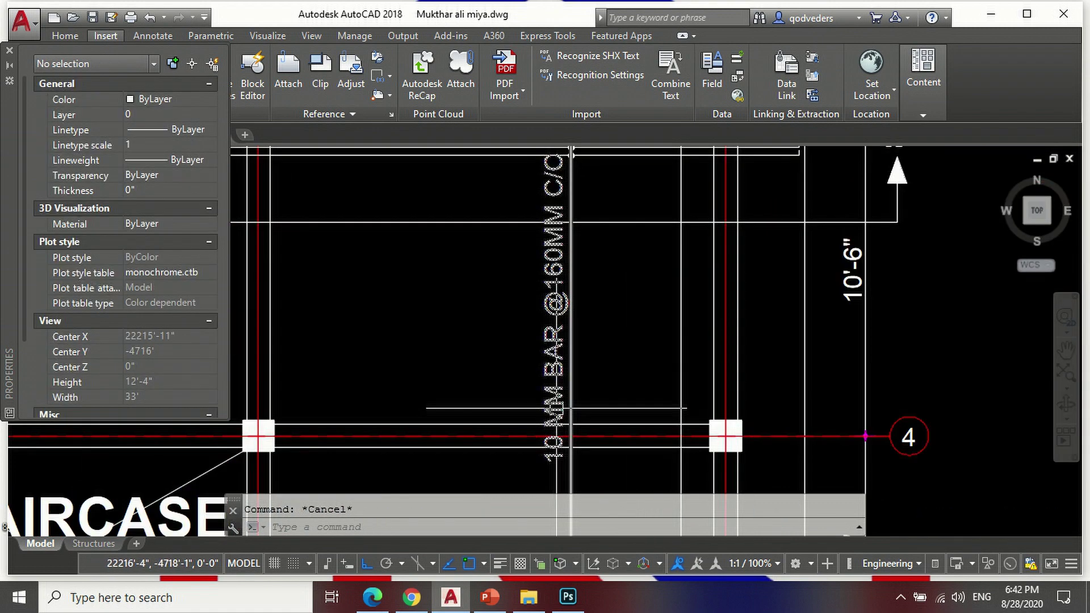
scroll(462, 372, "down", 2)
scroll(551, 273, "up", 2)
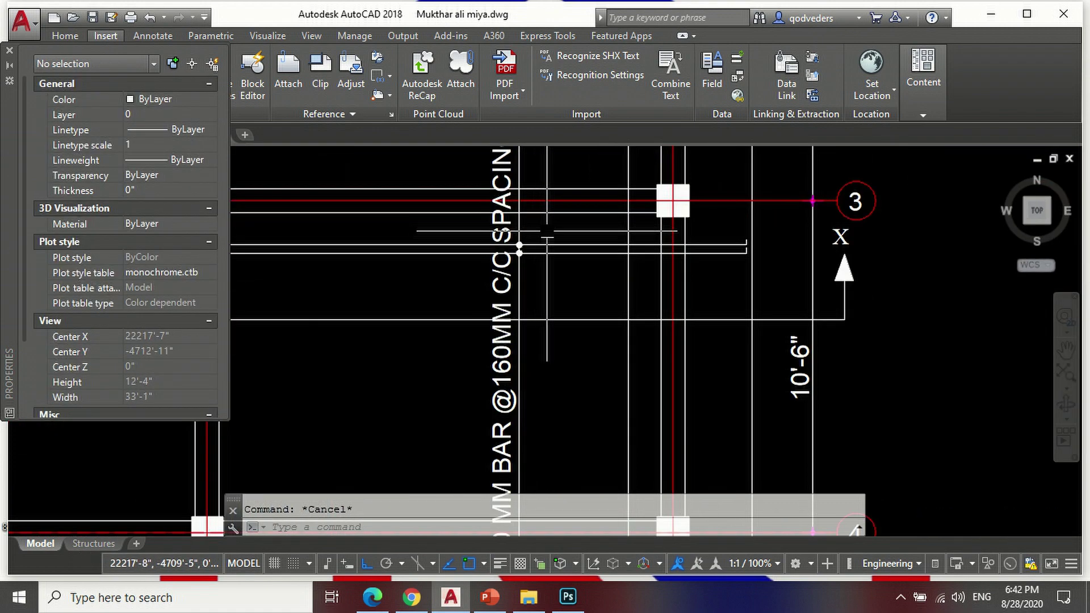
scroll(558, 314, "down", 2)
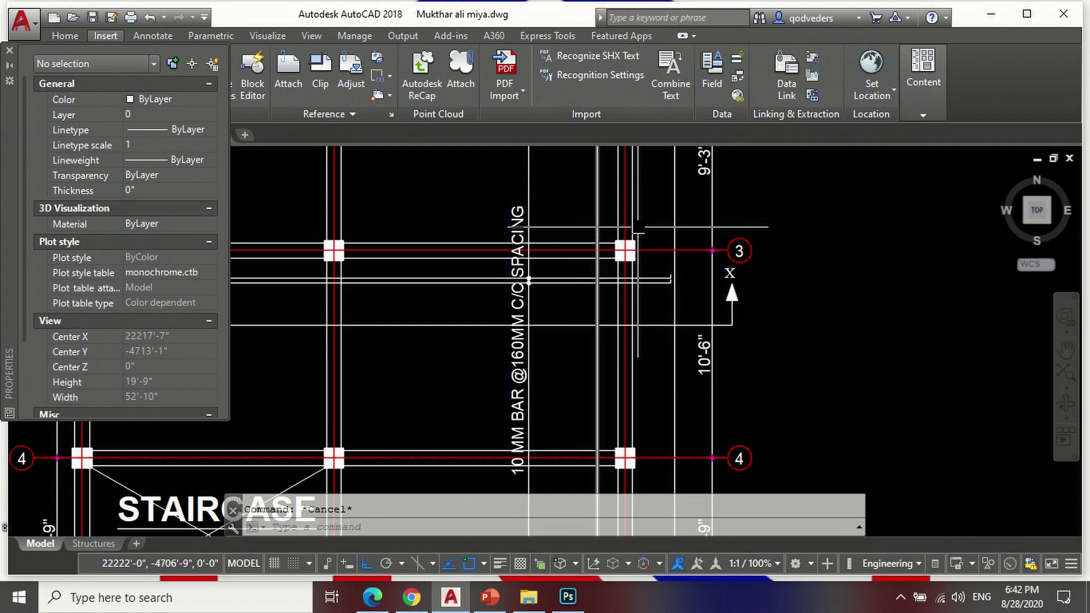
scroll(624, 261, "down", 2)
scroll(603, 296, "up", 4)
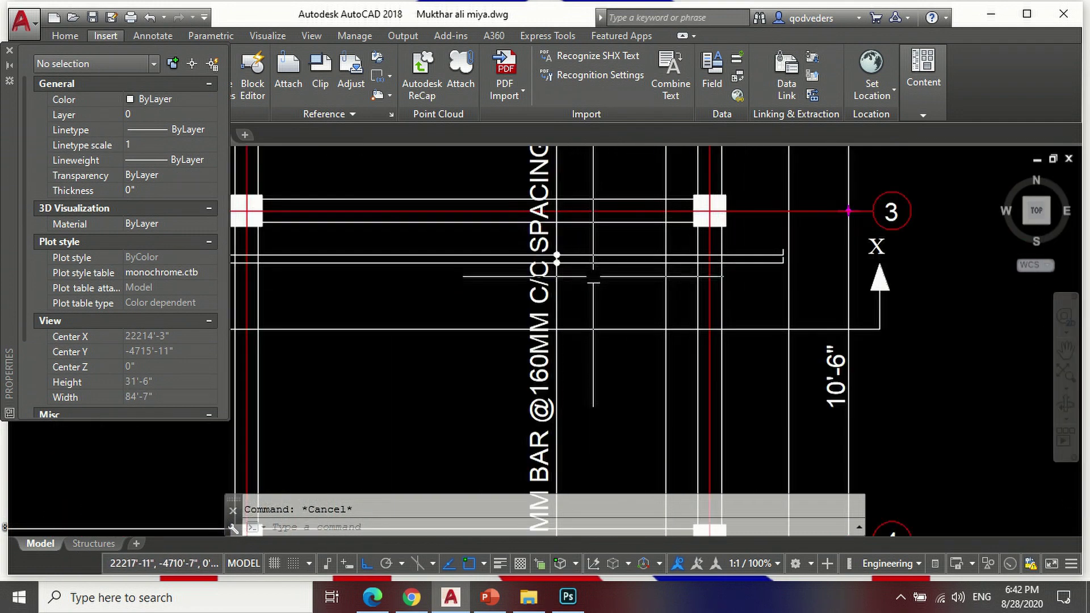
scroll(612, 293, "down", 4)
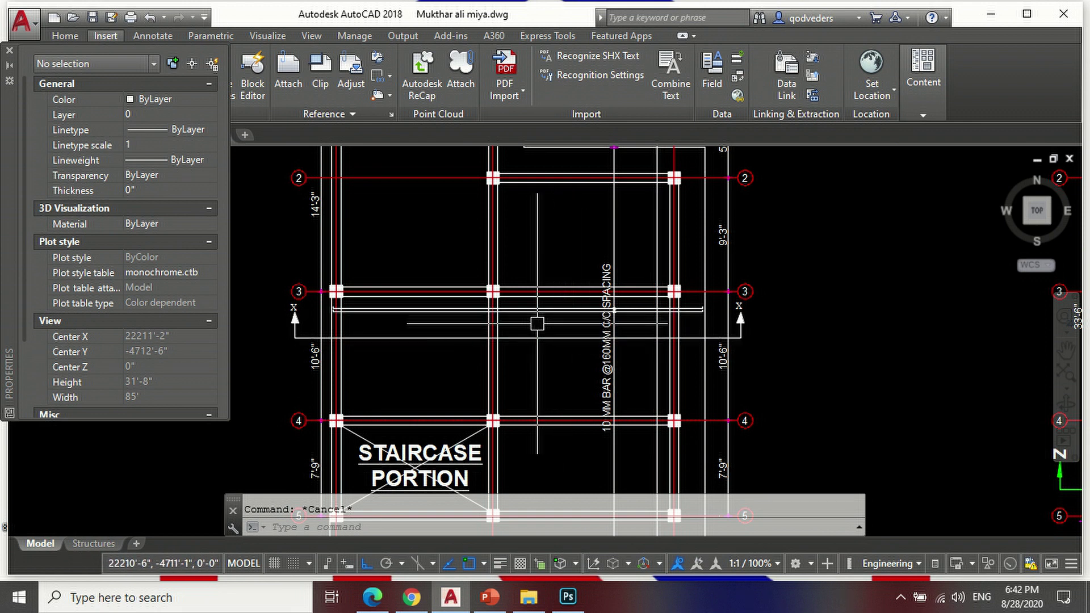
scroll(532, 319, "up", 2)
scroll(542, 273, "down", 2)
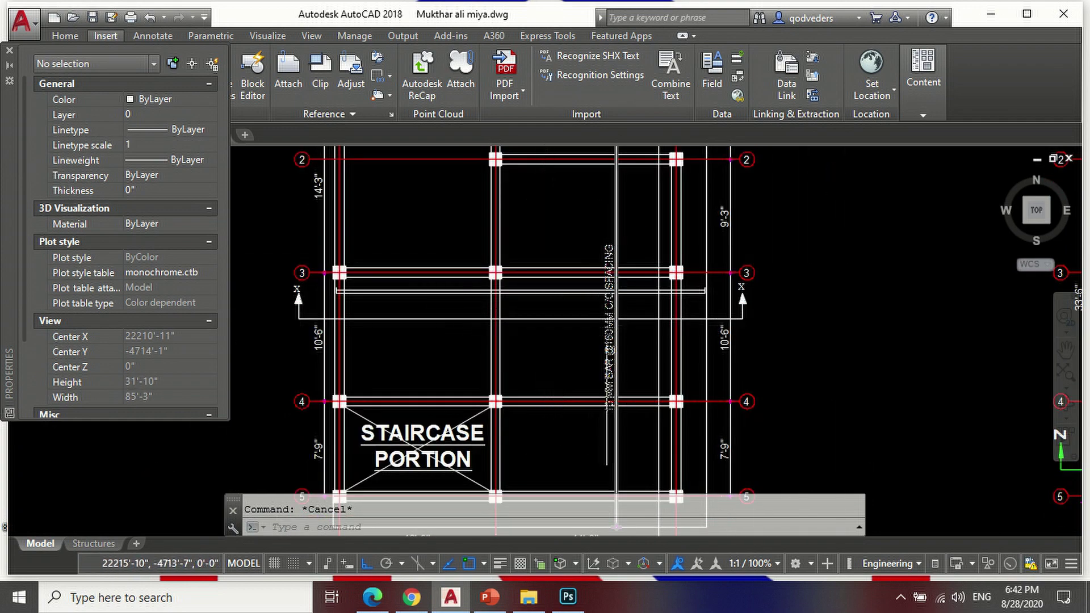
Step: Insert 'MAIN' before 'BAR' in the vertical dimension's text override
left_click(609, 341)
scroll(155, 345, "down", 2)
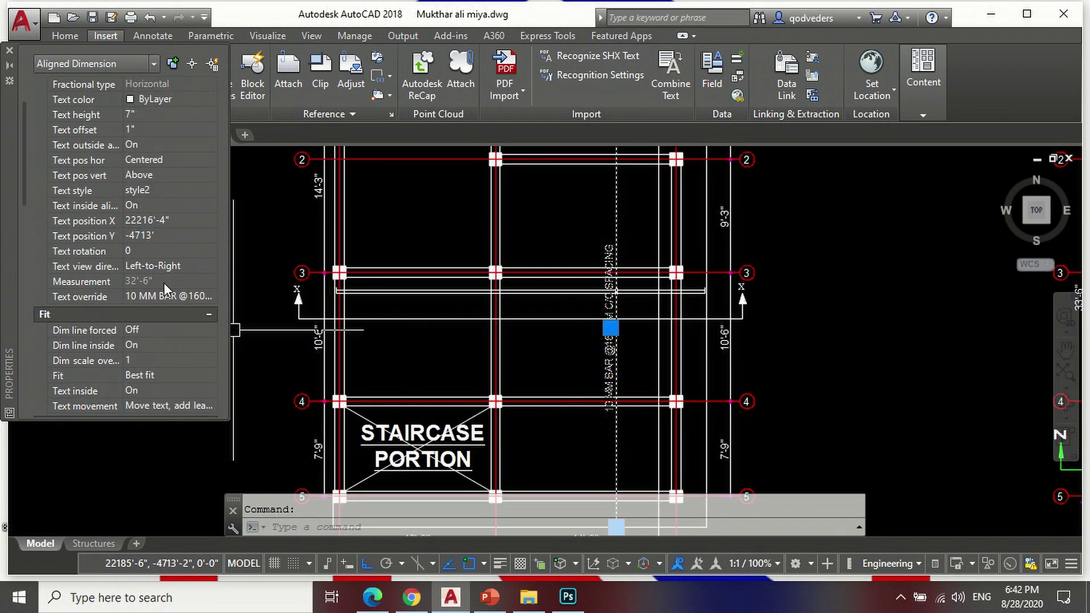
scroll(164, 283, "up", 2)
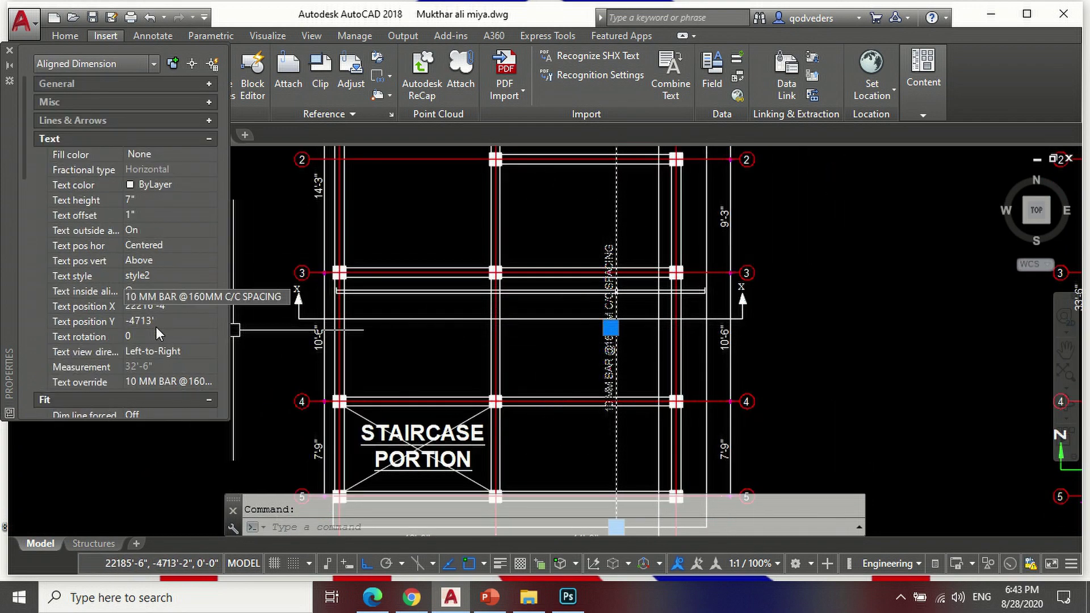
left_click(155, 382)
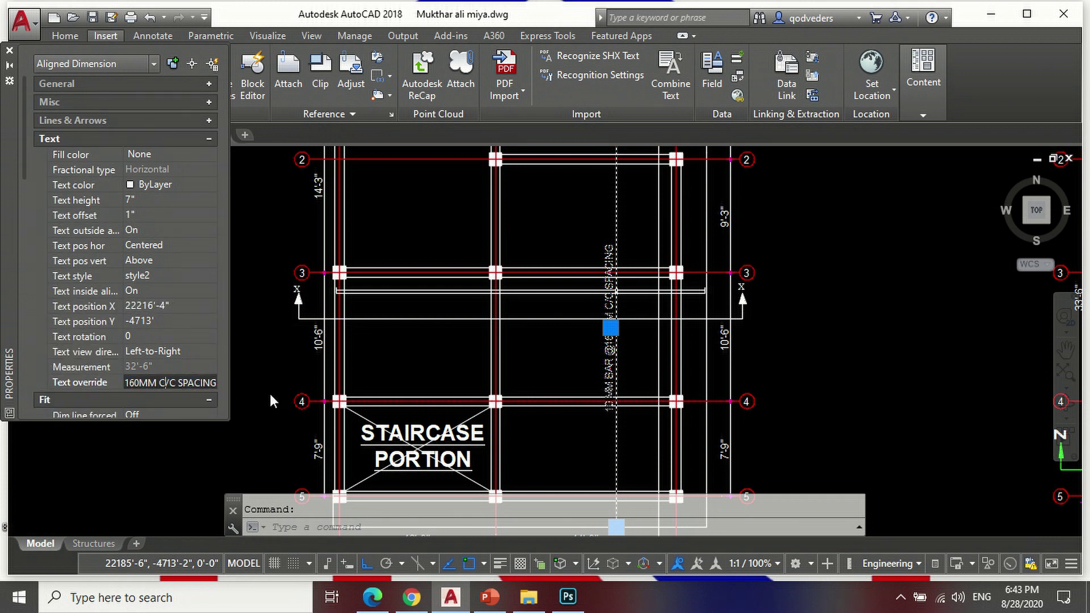
key("Left")
key("Left")
key("Left")
key("Left")
key("Left")
key("Left")
key("Right")
key("Right")
key("Right")
key("Right")
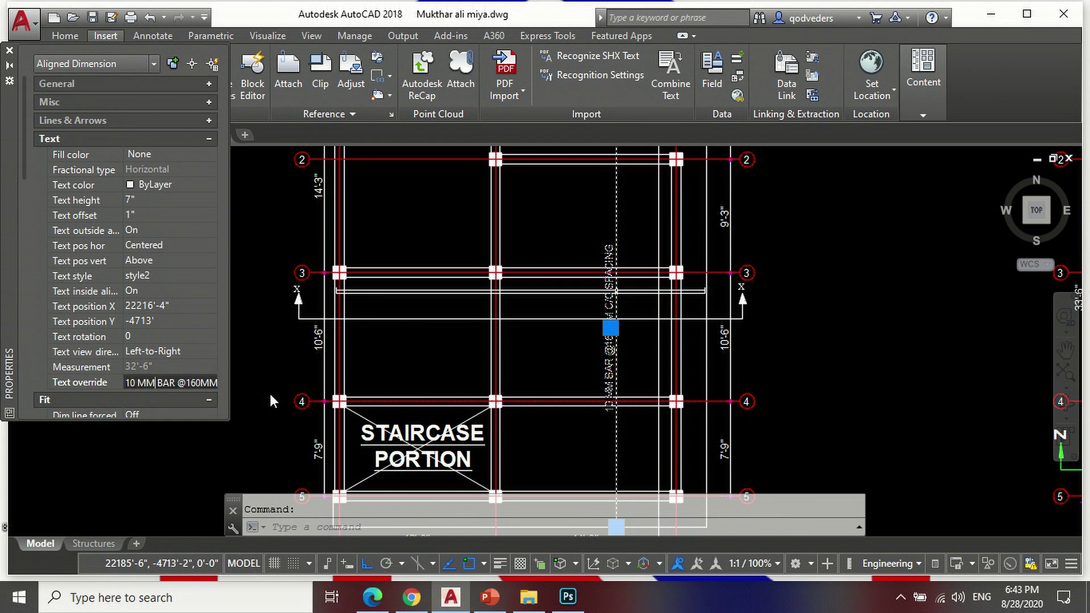
type("MA")
key("Return")
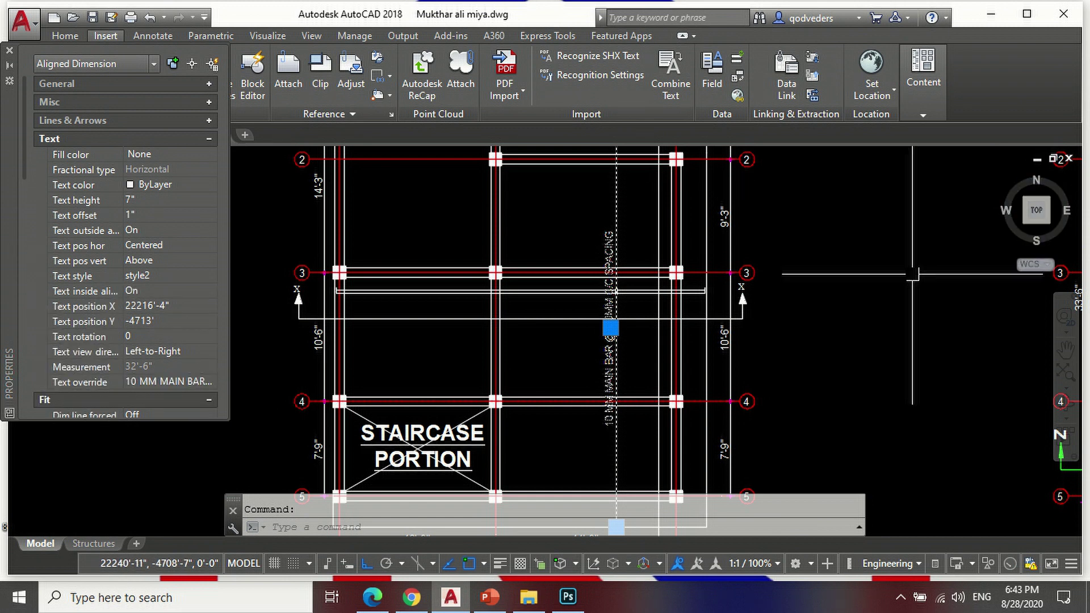
key("Escape")
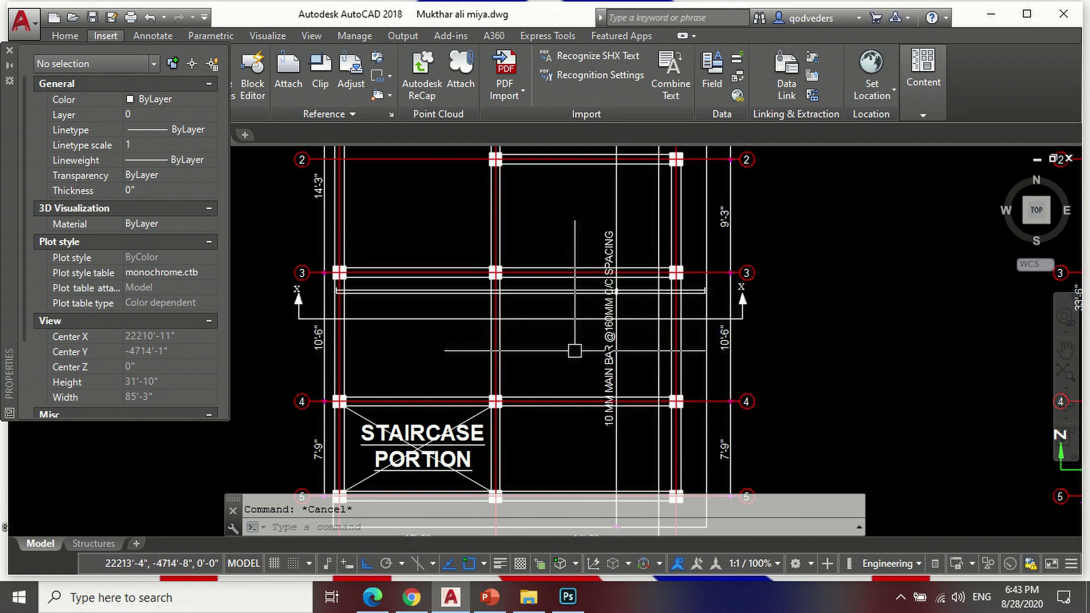
Step: Draw a hooked bar polyline with 2-unit upturned ends below grid 3
type("pl")
key("Return")
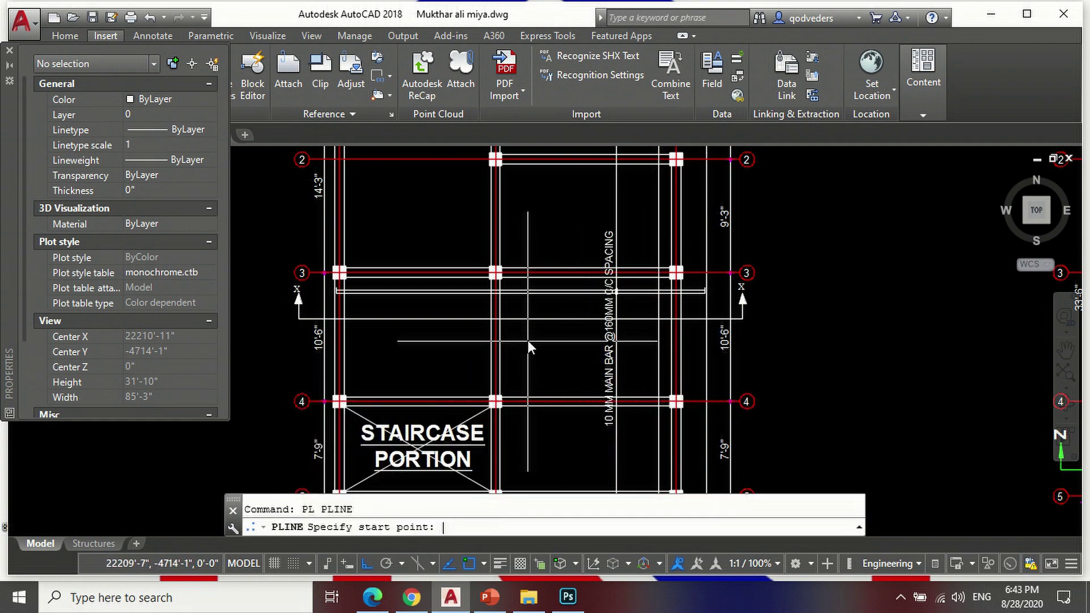
scroll(528, 341, "up", 4)
scroll(527, 341, "down", 4)
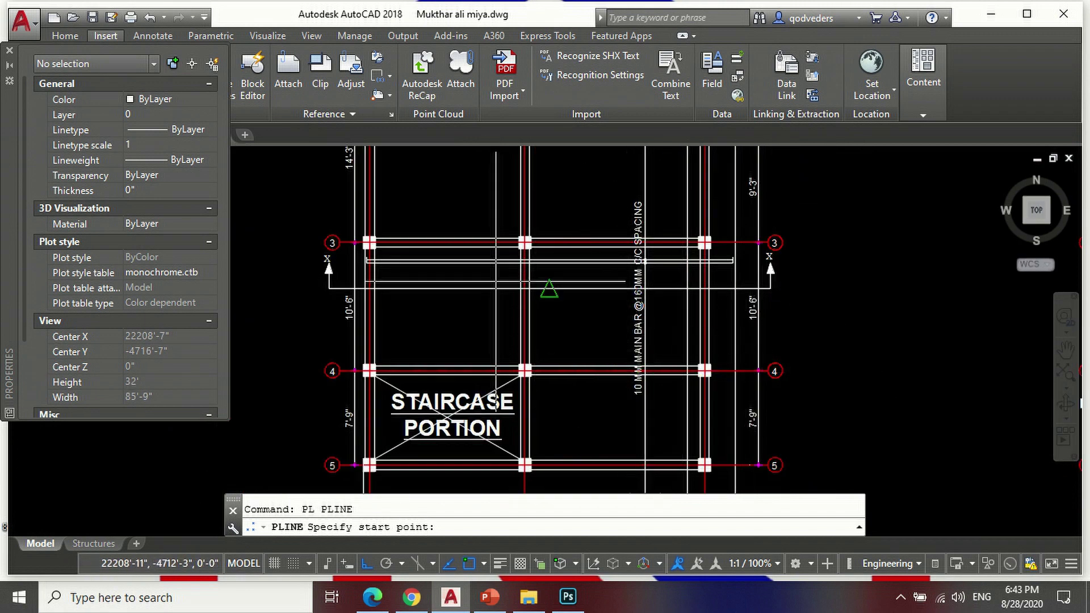
scroll(545, 295, "down", 2)
scroll(652, 263, "up", 2)
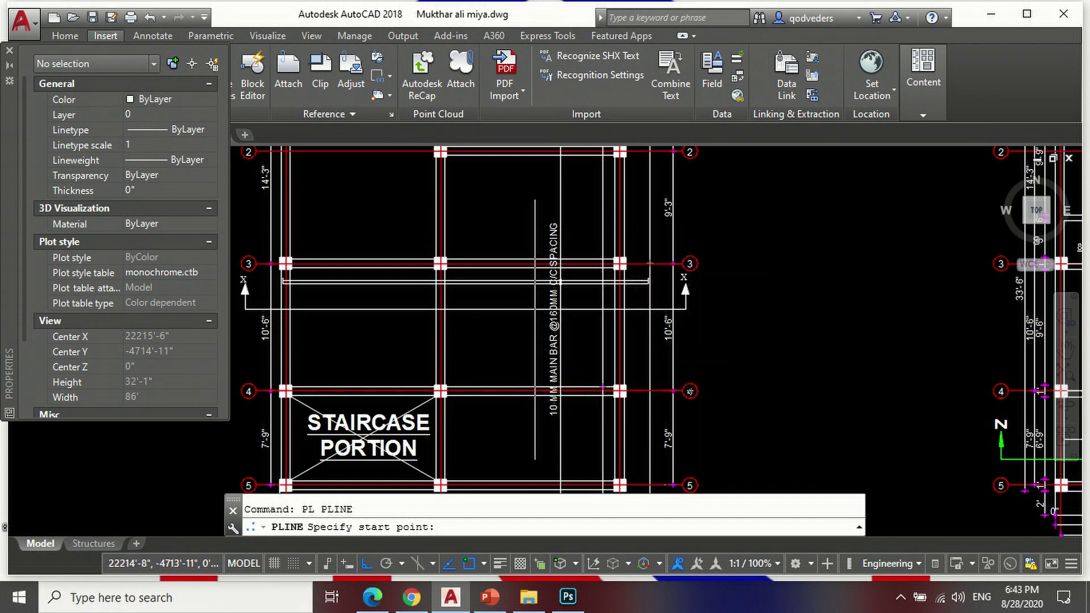
scroll(624, 283, "up", 3)
scroll(681, 335, "down", 3)
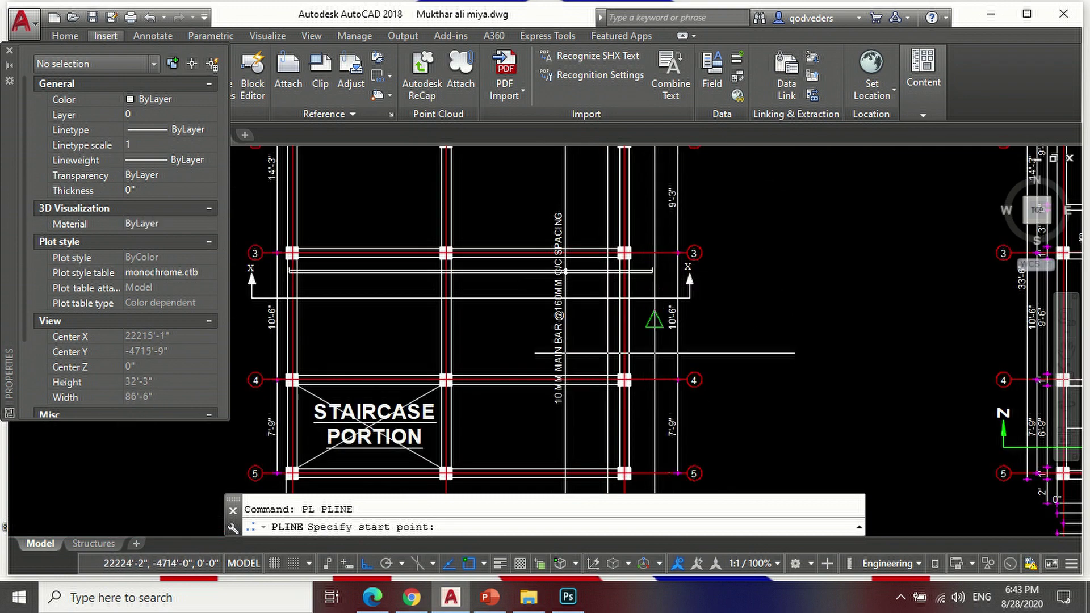
scroll(639, 347, "up", 2)
scroll(658, 314, "up", 2)
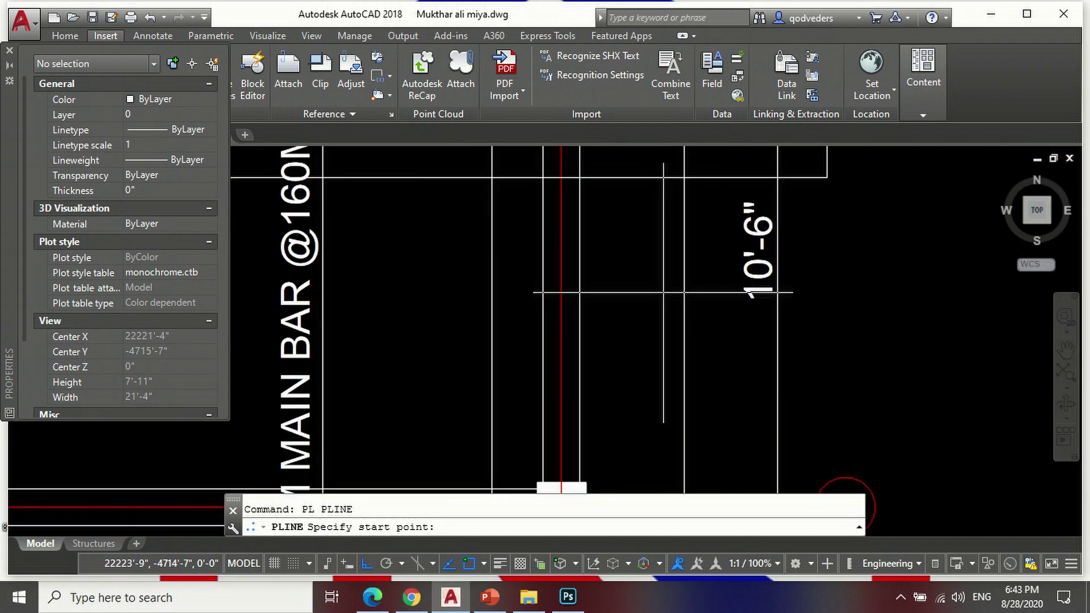
left_click(666, 293)
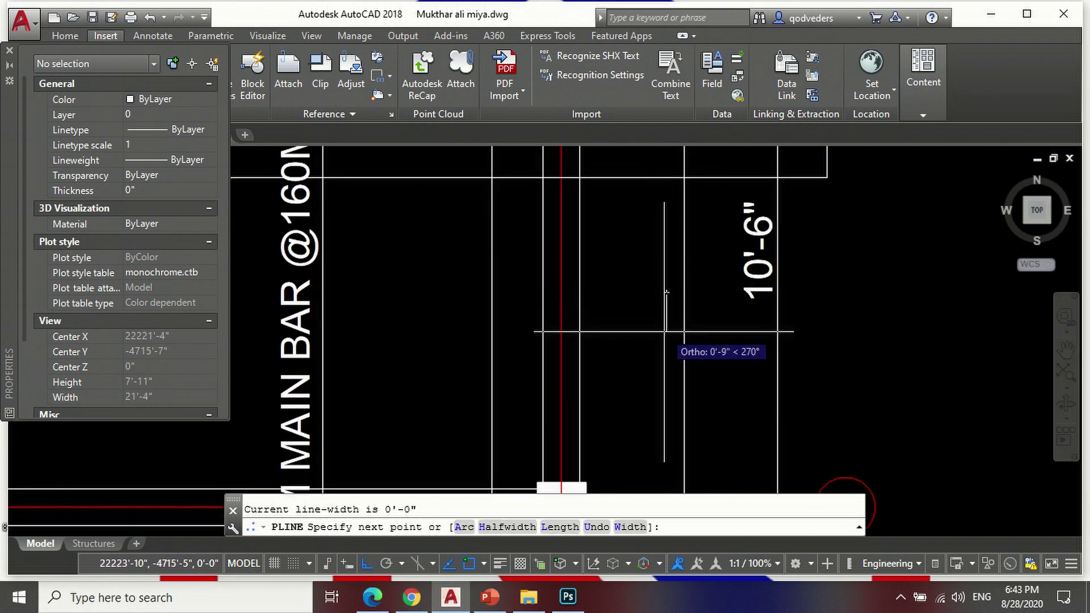
type("2")
key("Return")
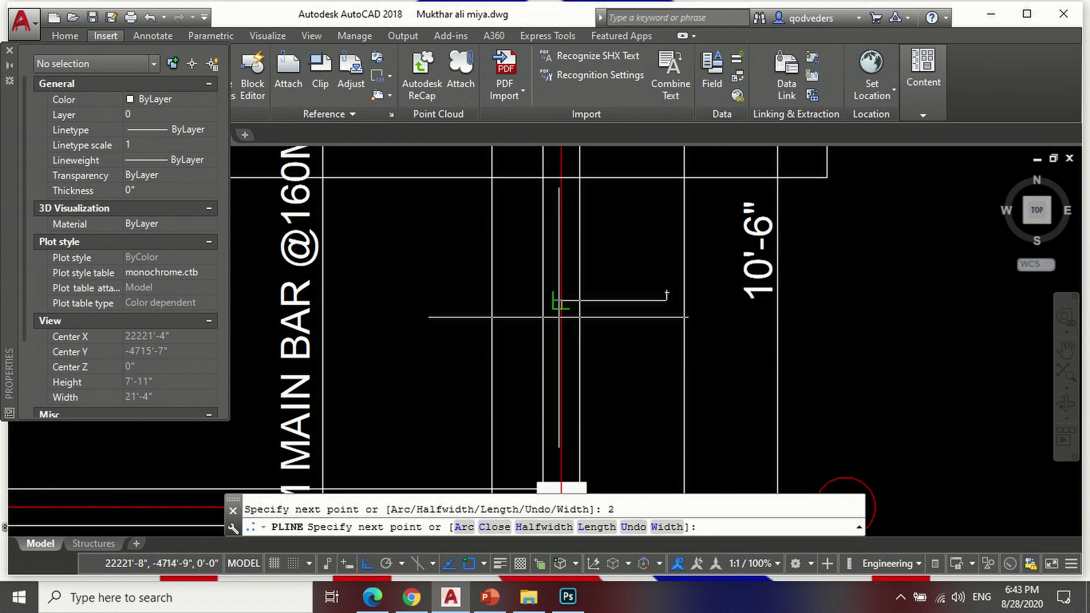
scroll(645, 299, "down", 2)
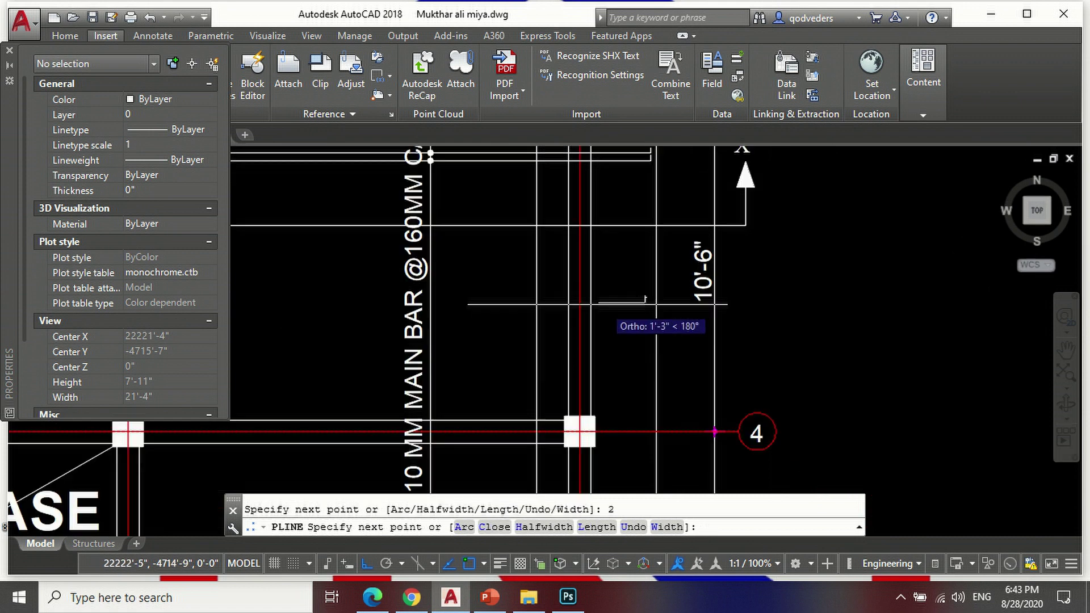
left_click(451, 301)
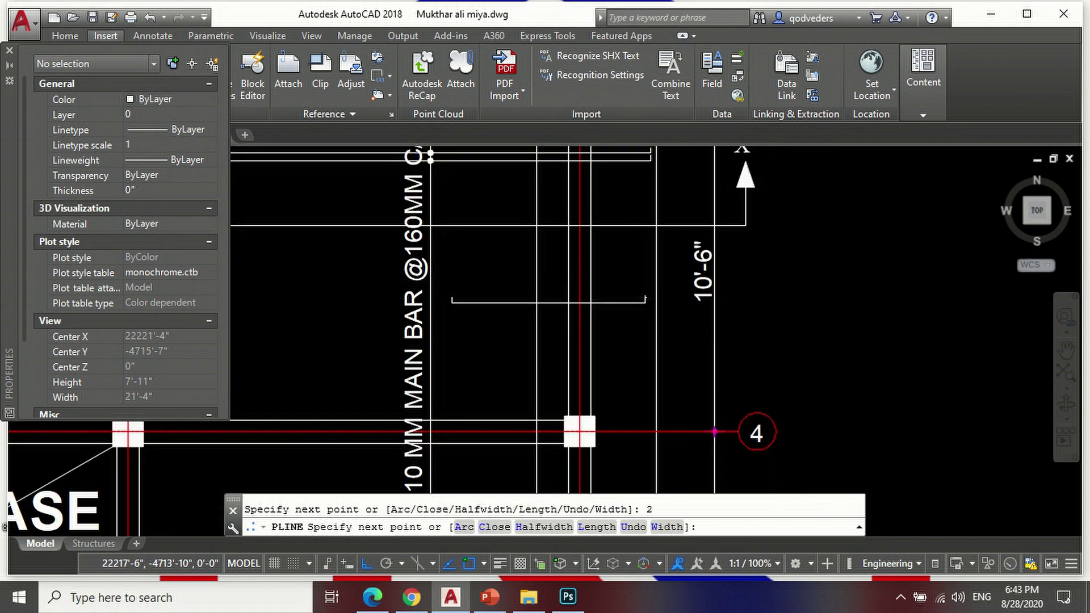
key("Return")
scroll(531, 290, "down", 5)
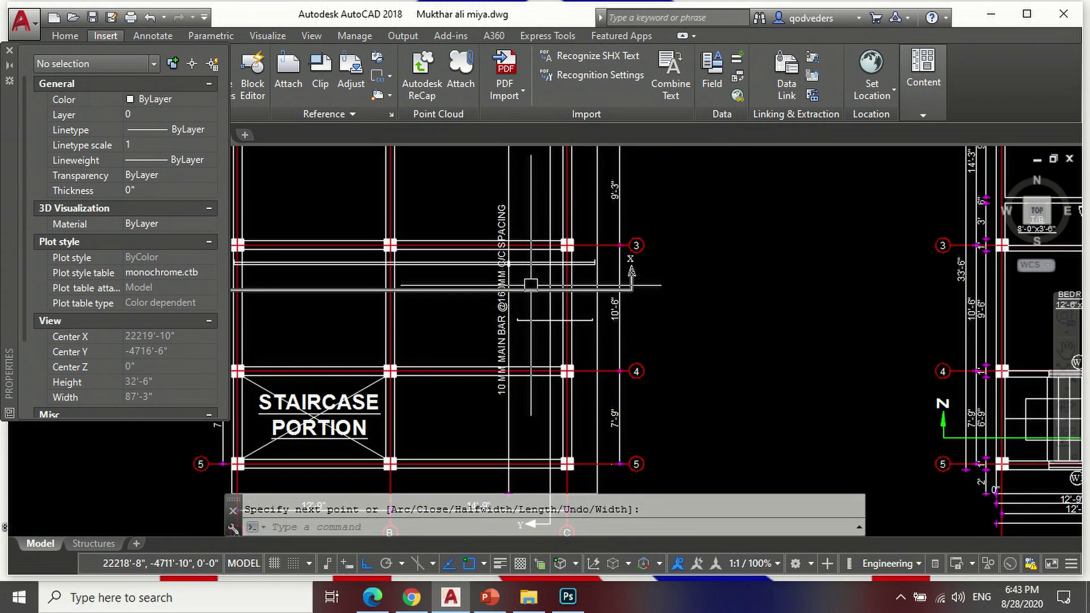
type("Cco")
key("Return")
Step: Copy the lower bar circle onto the new hooked bar
scroll(502, 277, "up", 10)
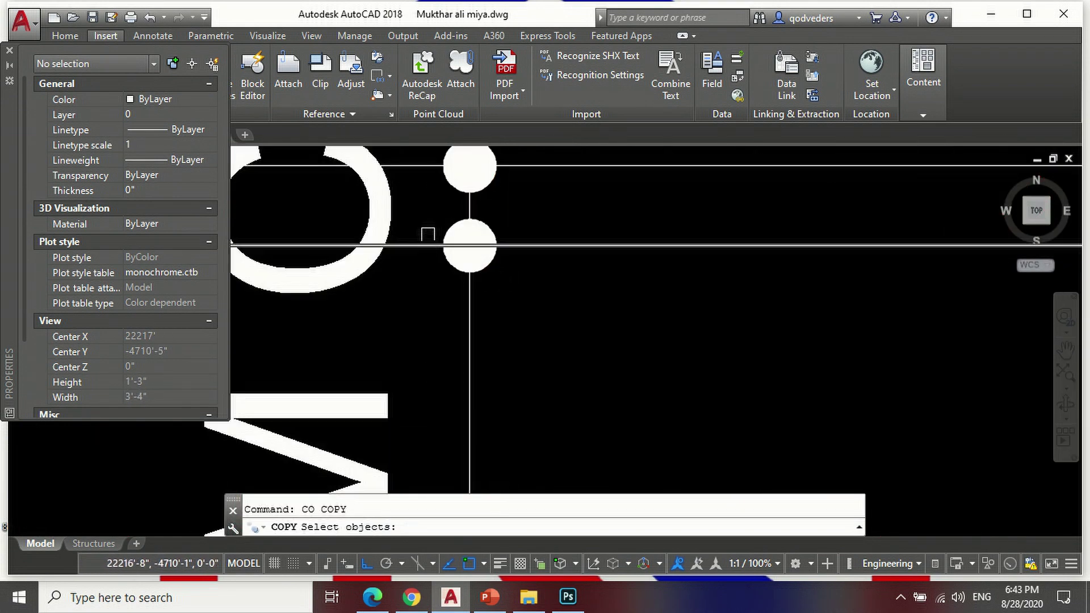
left_click(432, 214)
left_click(559, 296)
key("Return")
left_click(469, 245)
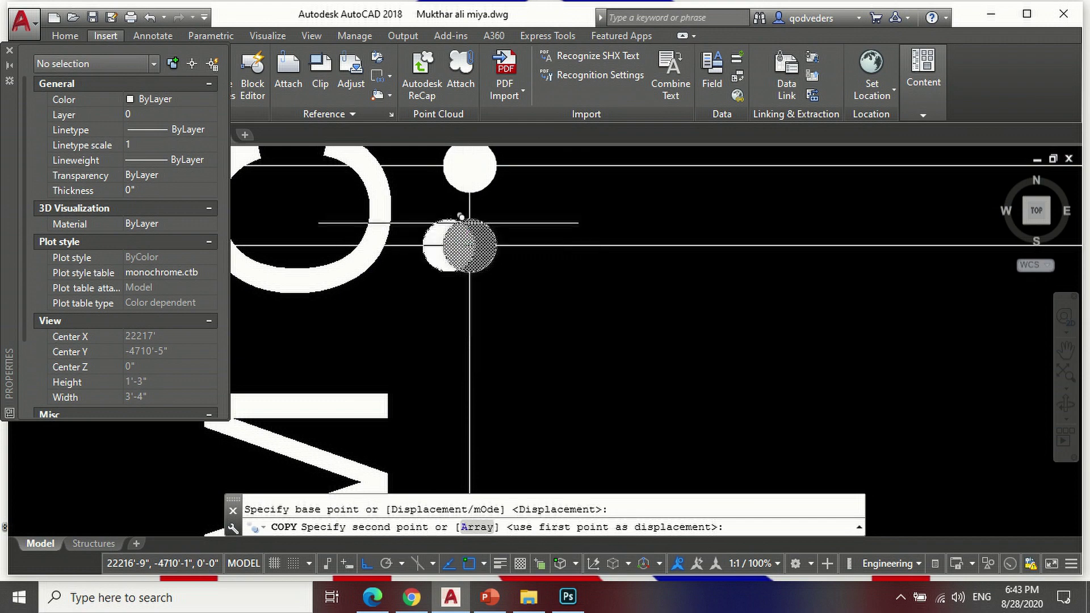
scroll(457, 244, "down", 5)
scroll(364, 276, "up", 3)
scroll(364, 276, "up", 2)
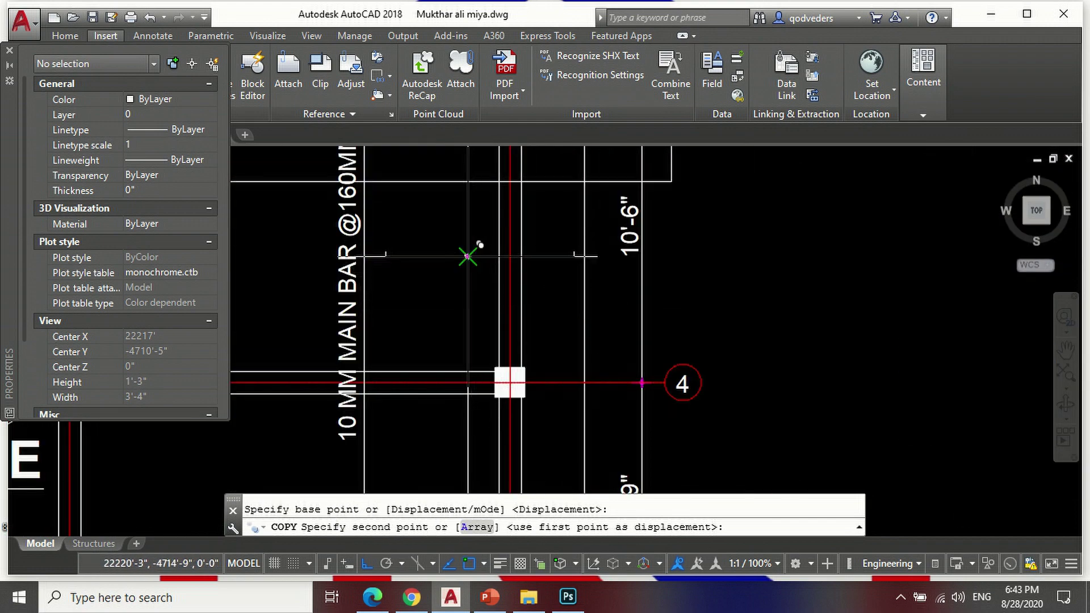
left_click(469, 251)
key("Return")
scroll(475, 266, "up", 2)
Step: Copy the hooked bar polyline about 4" below the original
type("co")
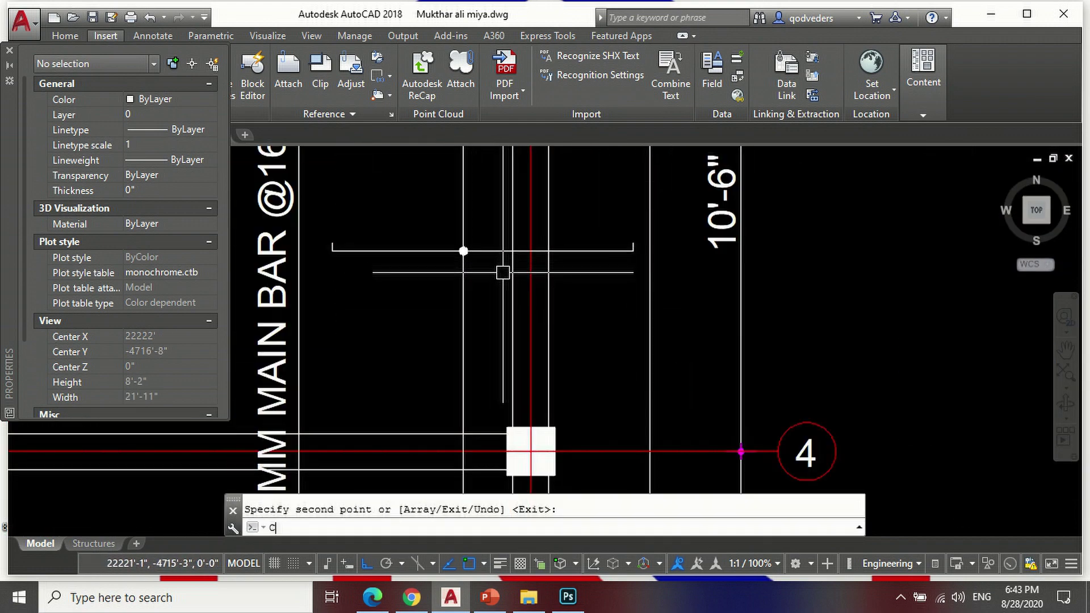
key("Return")
left_click(327, 231)
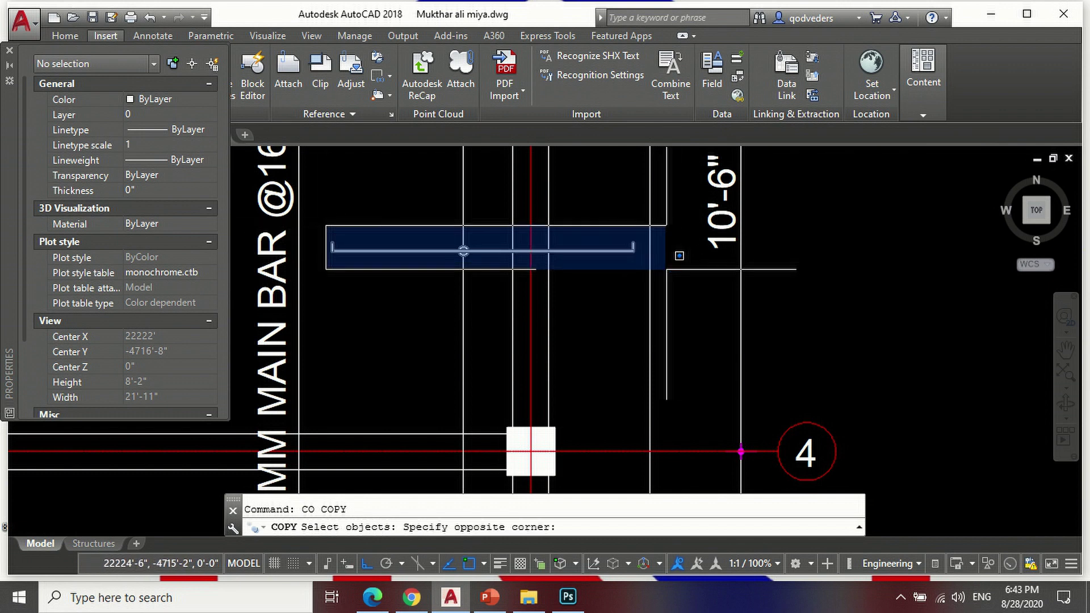
left_click(645, 267)
key("Return")
left_click(463, 251)
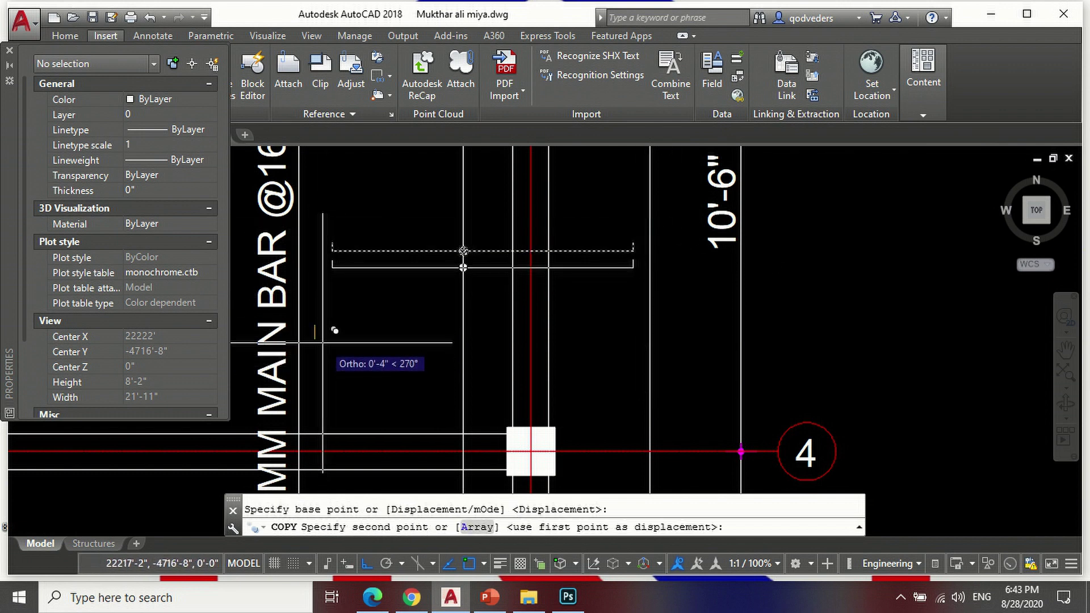
left_click(335, 329)
key("Return")
scroll(559, 347, "down", 2)
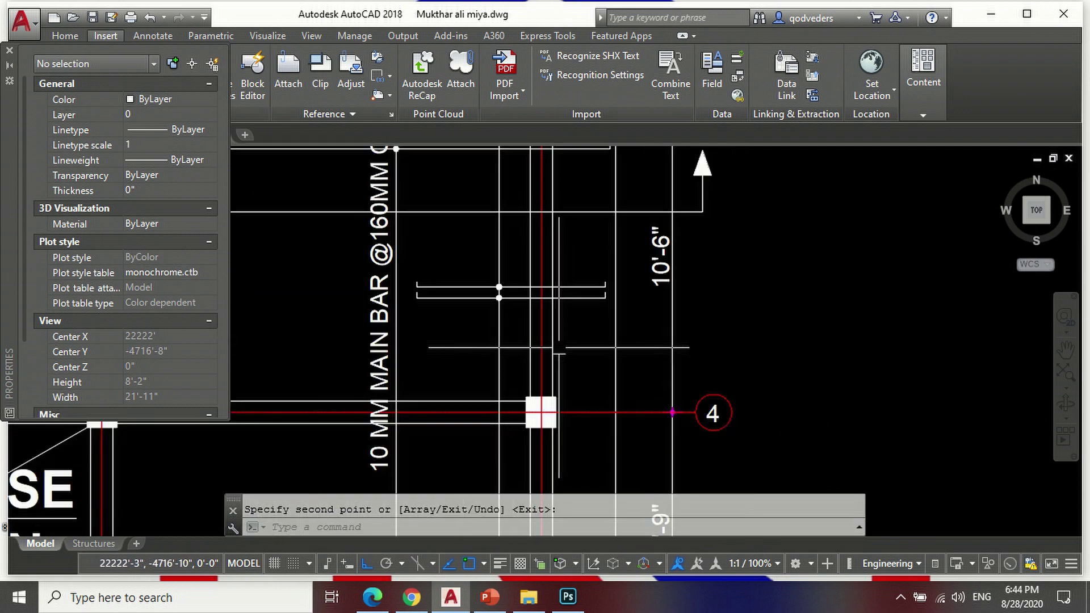
scroll(599, 349, "down", 2)
scroll(539, 348, "down", 2)
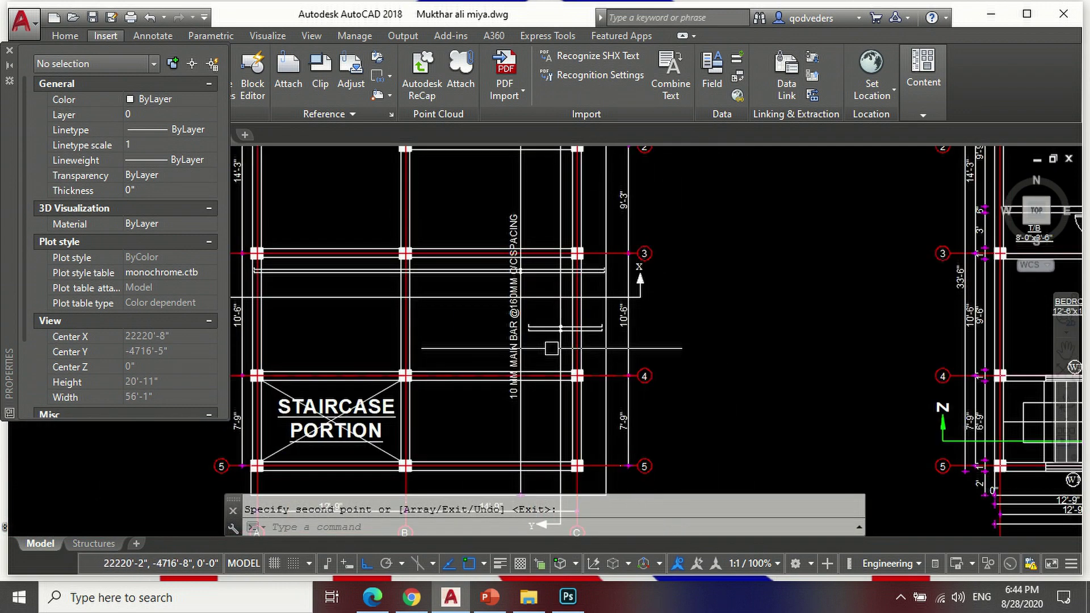
scroll(493, 350, "down", 2)
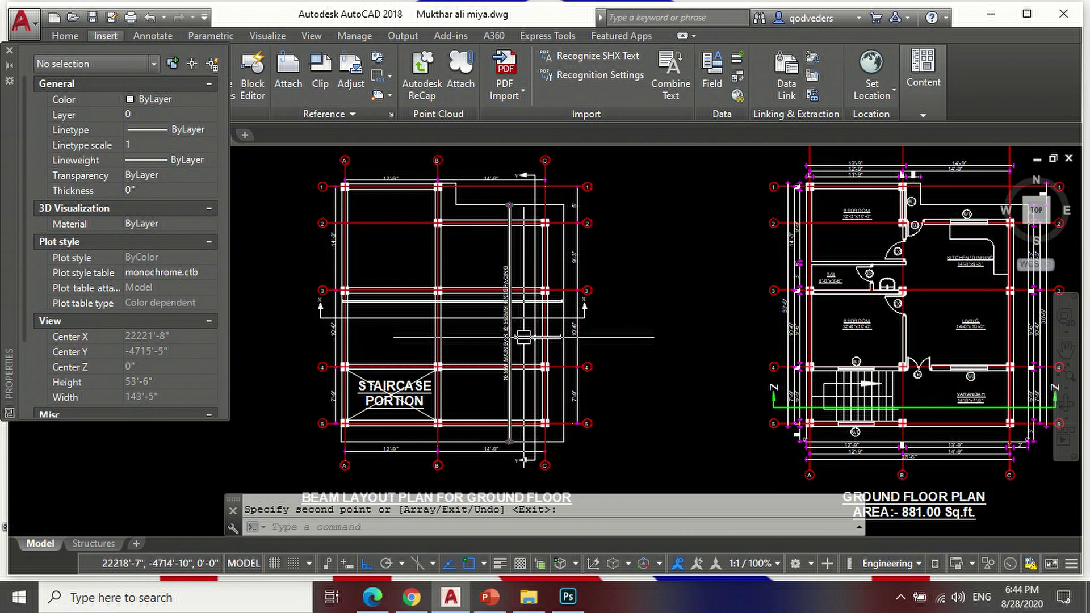
scroll(528, 338, "up", 4)
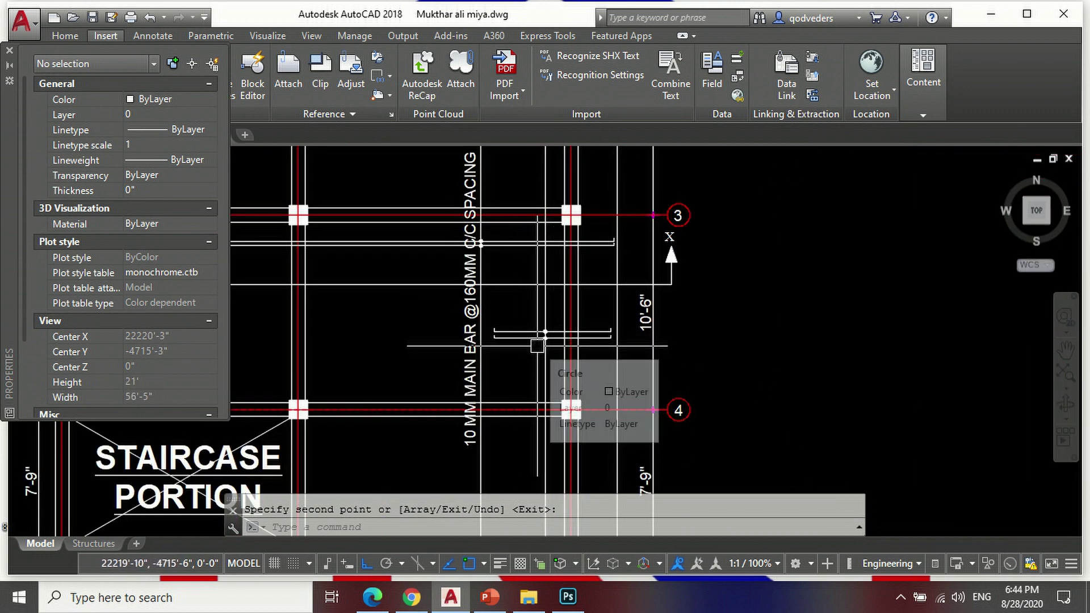
Step: Add a vertical 28'-3" aligned dimension along column C beside the main bar label
type("p")
type("AL")
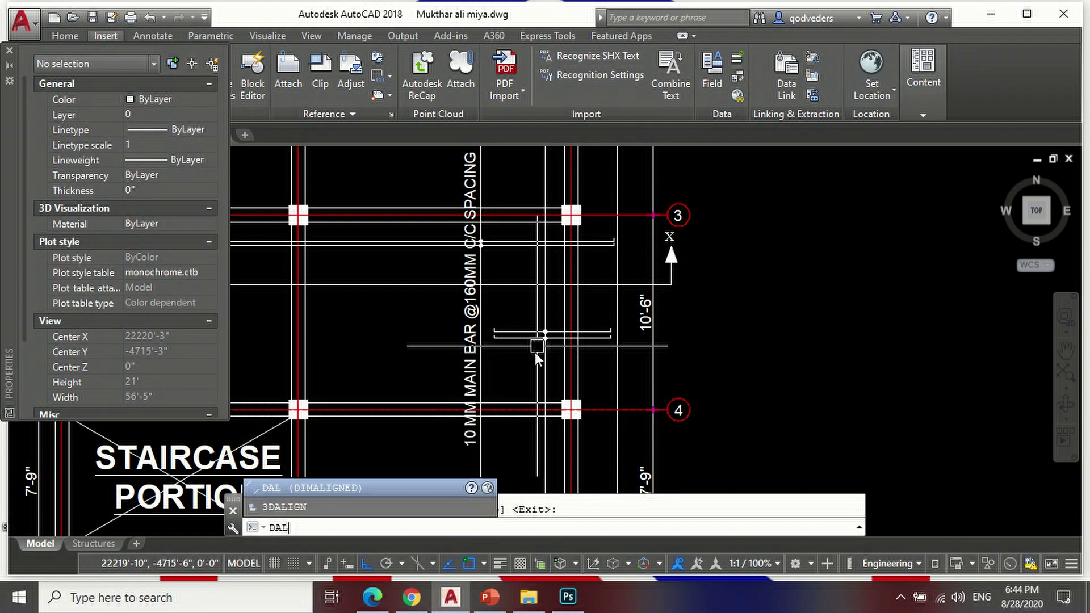
key("Return")
scroll(544, 316, "down", 5)
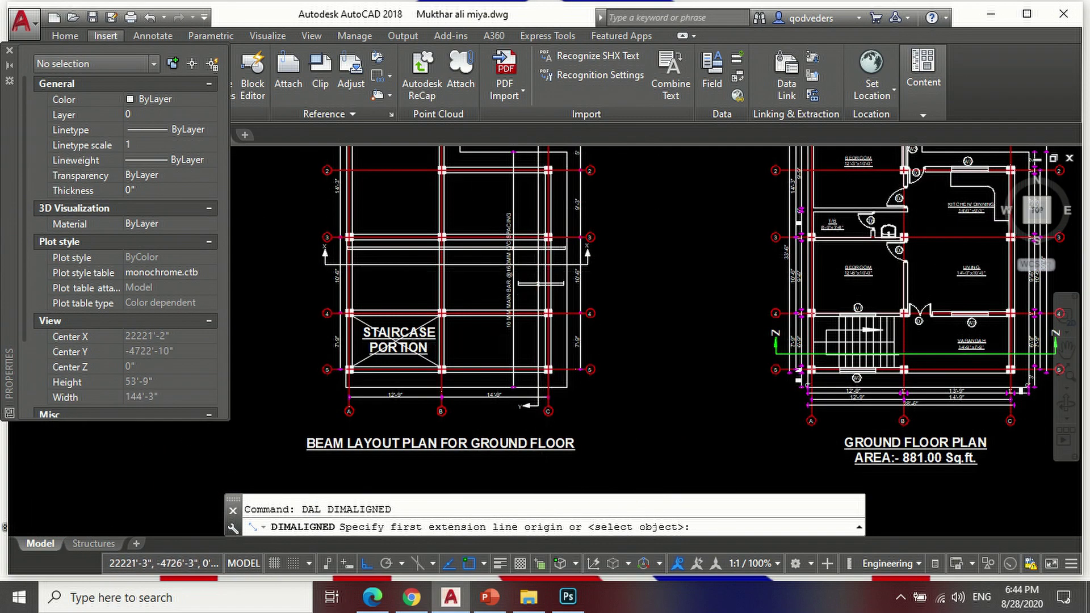
scroll(533, 390, "up", 5)
scroll(529, 389, "down", 5)
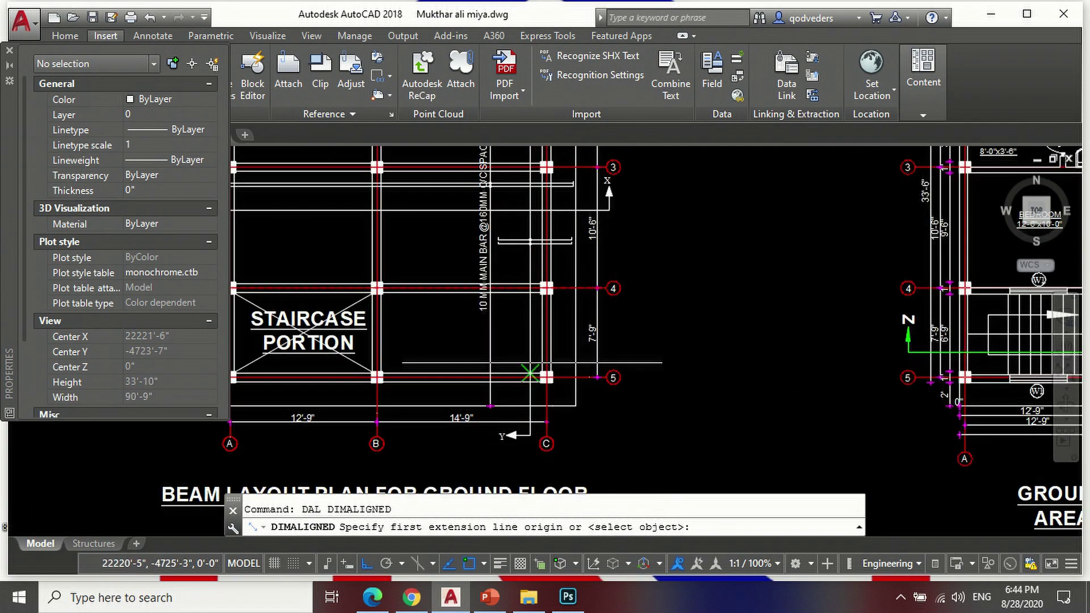
scroll(528, 386, "up", 5)
left_click(521, 372)
scroll(521, 372, "down", 5)
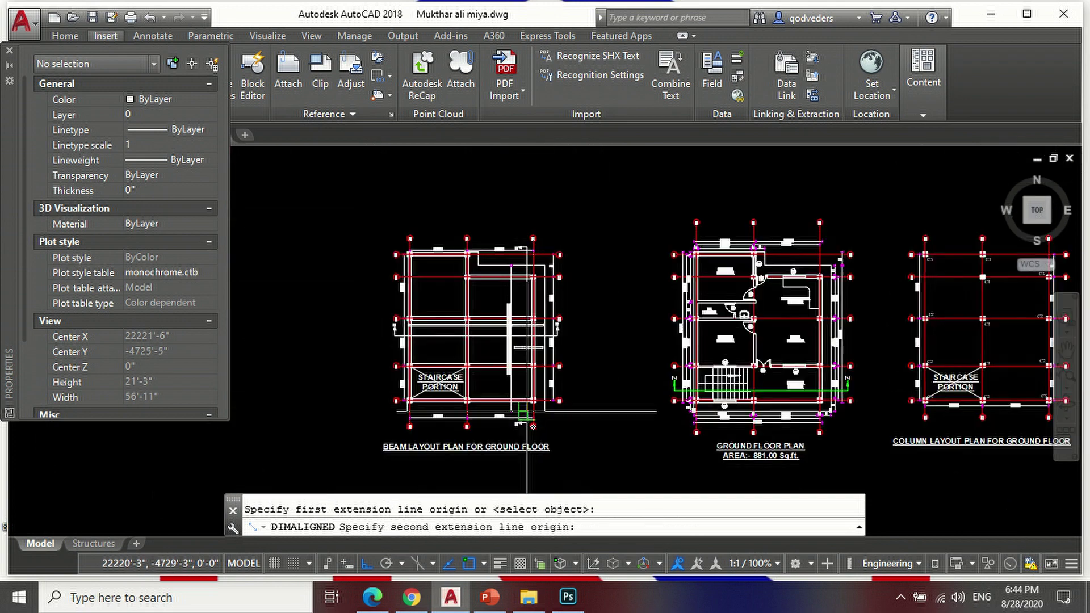
scroll(528, 280, "up", 5)
left_click(528, 279)
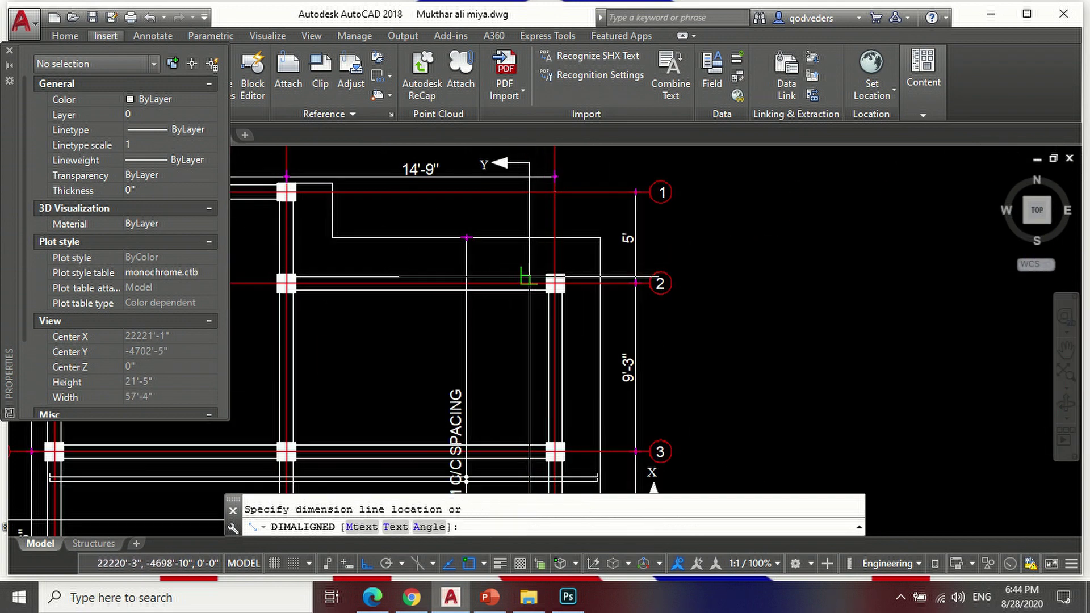
scroll(528, 283, "down", 2)
scroll(529, 283, "up", 2)
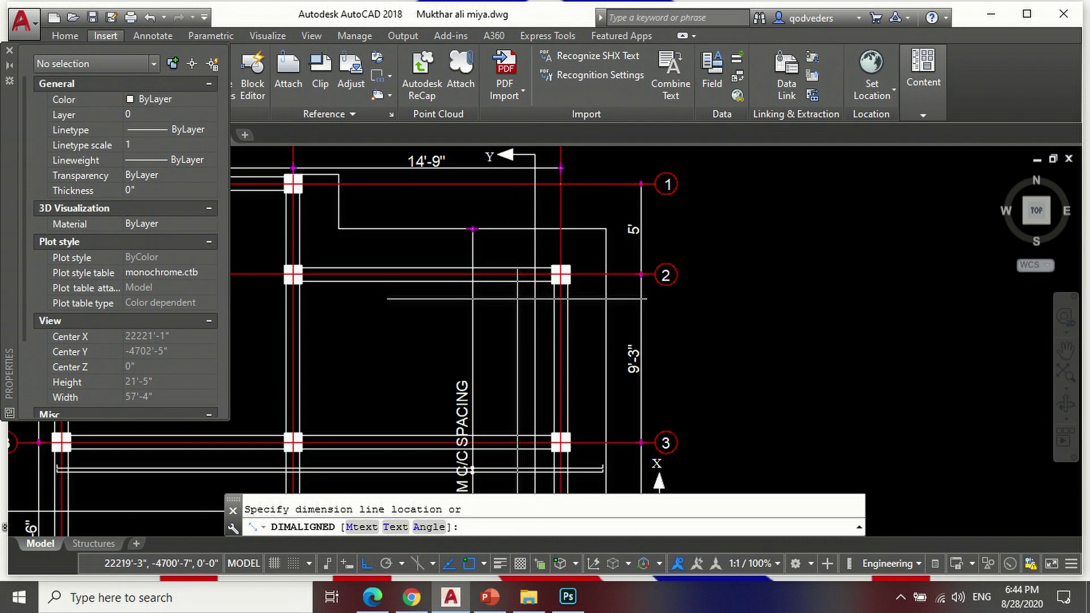
left_click(546, 327)
scroll(546, 326, "down", 2)
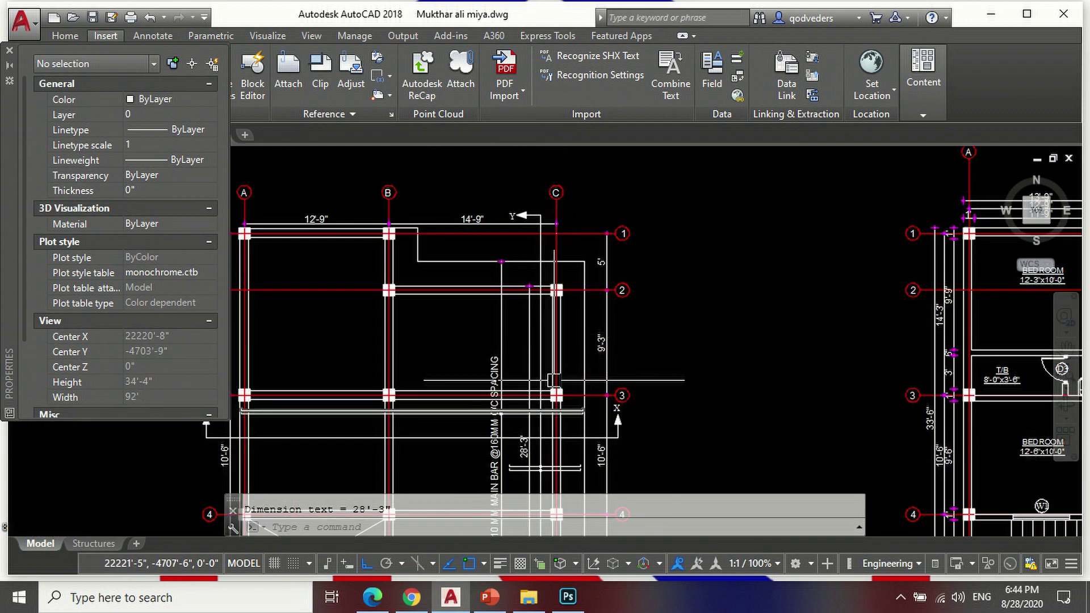
scroll(550, 358, "down", 2)
scroll(555, 390, "up", 4)
scroll(574, 315, "up", 4)
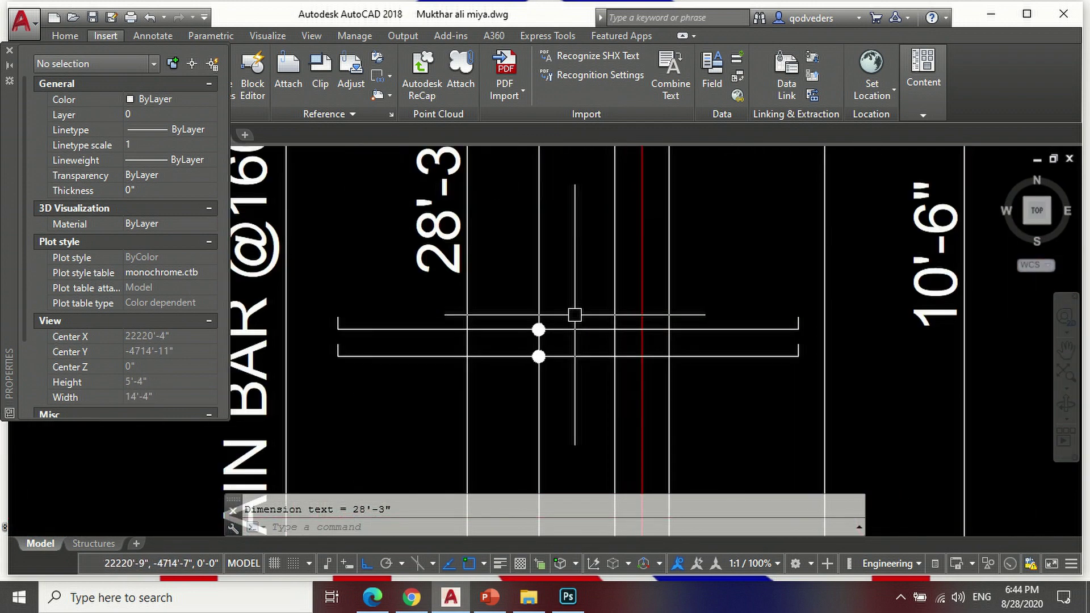
Step: Copy the bar circles down onto the section line
type("co")
key("Return")
scroll(549, 341, "up", 2)
left_click(503, 296)
left_click(568, 379)
key("Return")
scroll(532, 366, "up", 4)
left_click(520, 360)
scroll(523, 358, "down", 2)
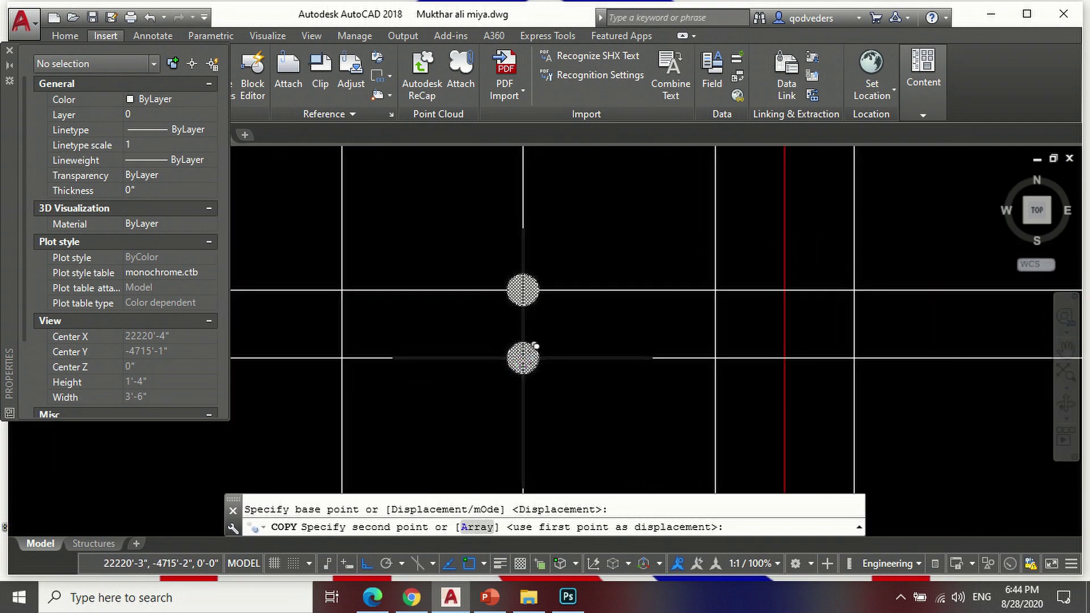
left_click(522, 385)
scroll(527, 366, "down", 3)
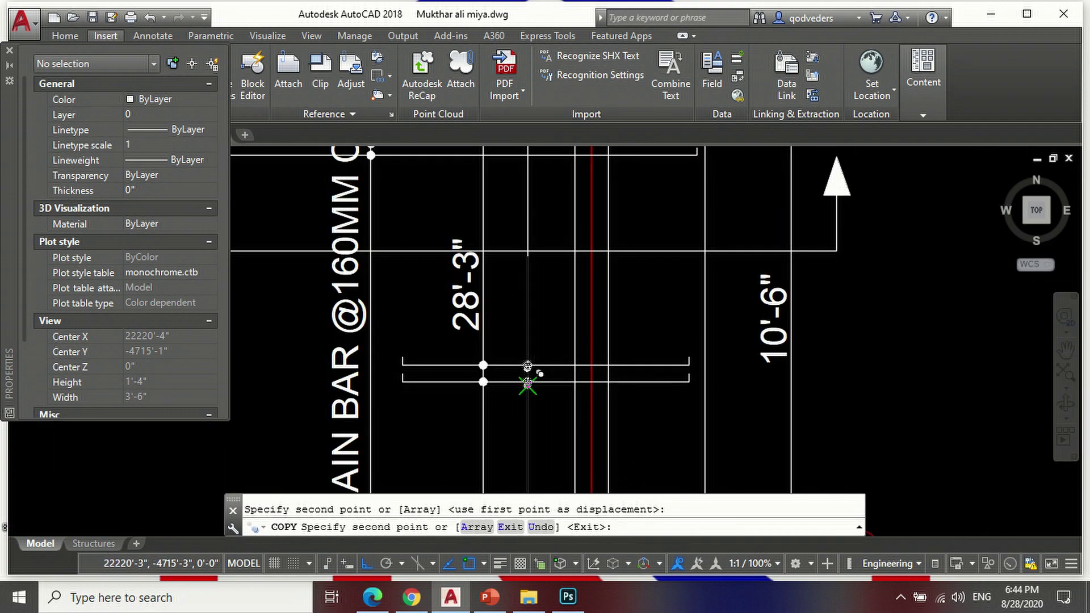
scroll(527, 366, "up", 4)
key("Return")
Step: Begin erasing the unwanted circles with a selection window
type("e")
key("Return")
left_click(514, 335)
Step: Erase the four extra circles enclosed by the selection window
left_click(546, 369)
key("Return")
scroll(588, 316, "down", 3)
scroll(546, 308, "down", 1)
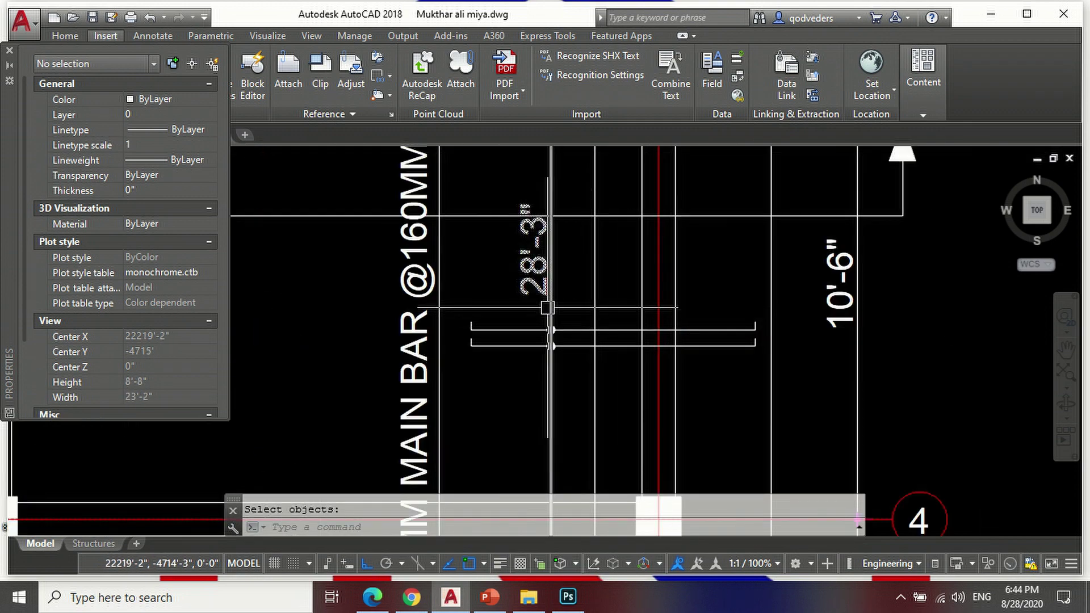
Step: Override the 28'-3" dimension text to read '10 MM TOP DISTRIBUTION BAR AT 160 MM C/C'
left_click(547, 308)
scroll(189, 322, "down", 5)
scroll(174, 367, "down", 3)
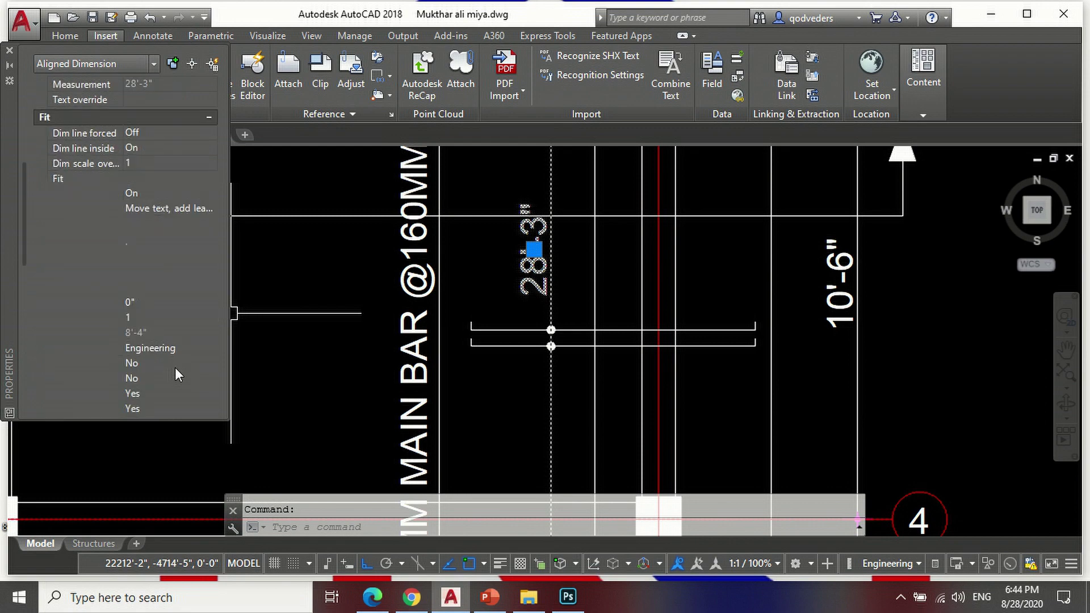
scroll(149, 257, "down", 6)
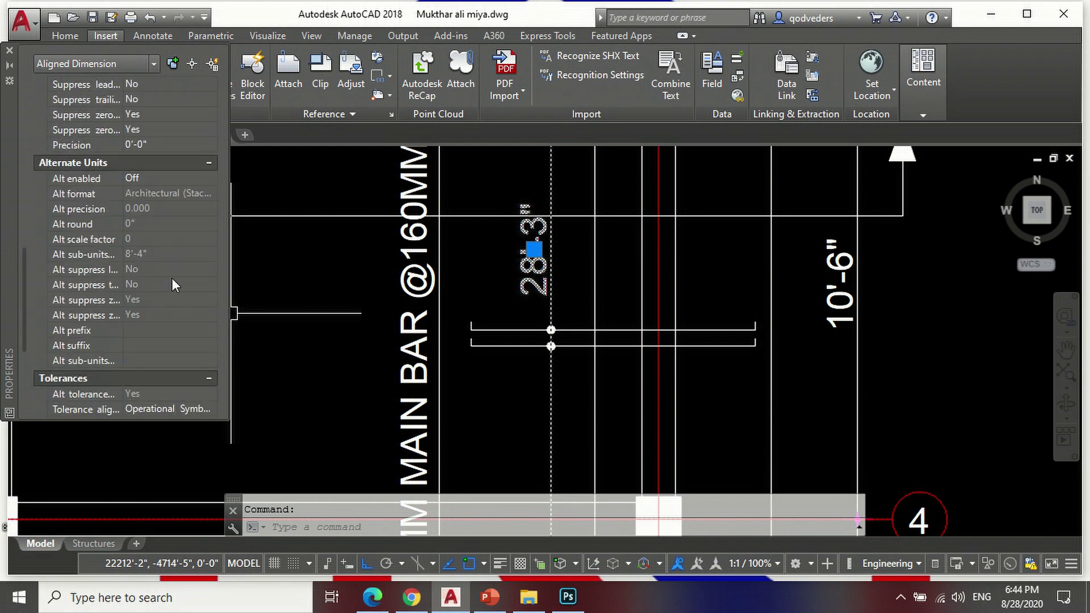
scroll(181, 298, "down", 3)
scroll(182, 301, "up", 5)
scroll(179, 299, "up", 5)
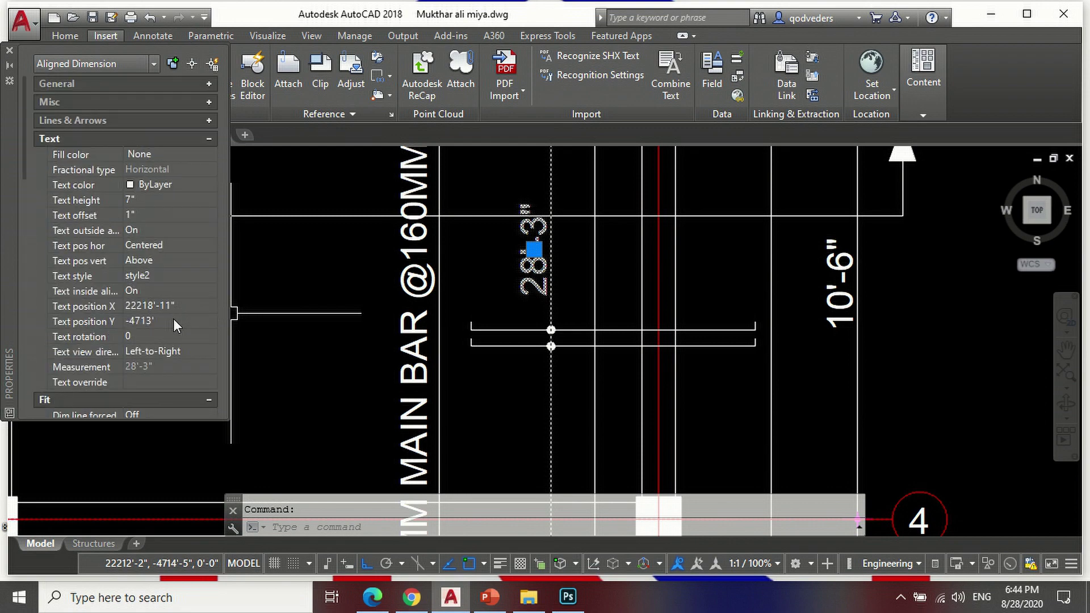
left_click(153, 379)
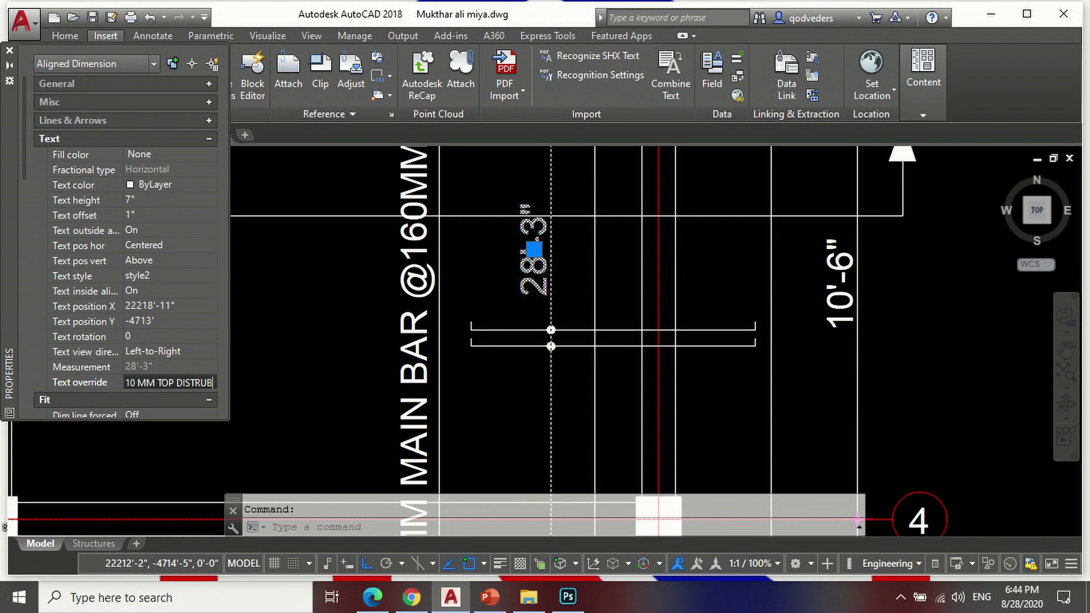
key("ctrl+a")
key("BackSpace")
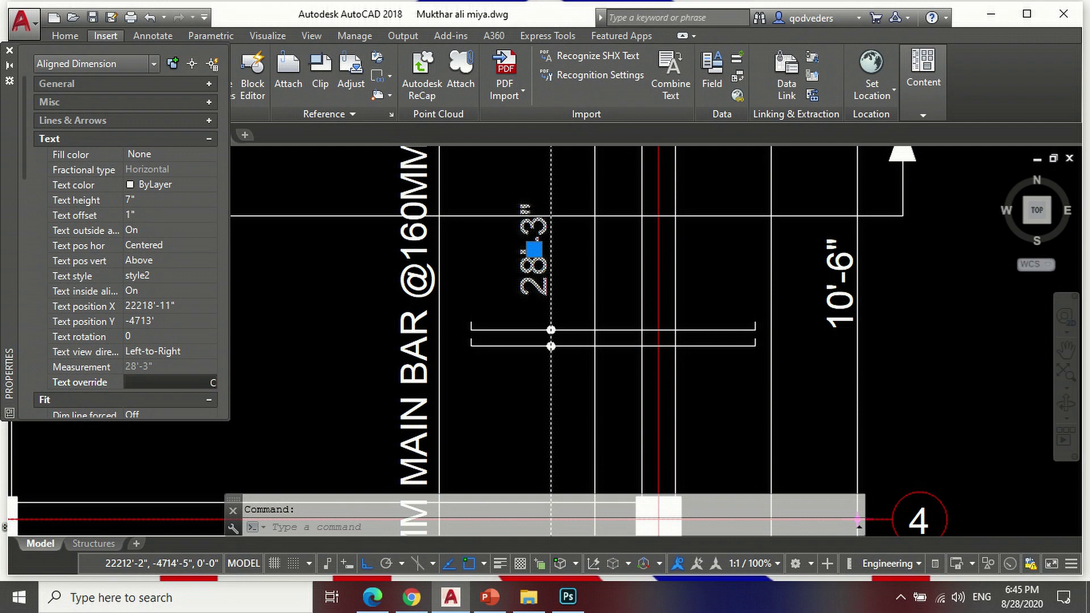
key("Return")
scroll(661, 373, "down", 2)
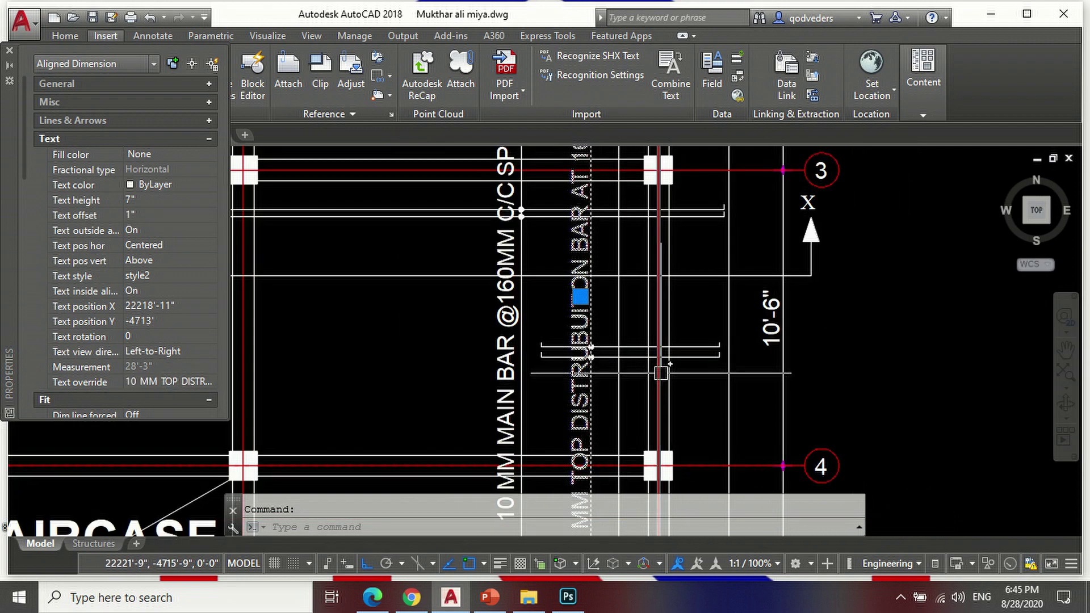
scroll(660, 366, "down", 2)
scroll(658, 352, "down", 2)
key("Escape")
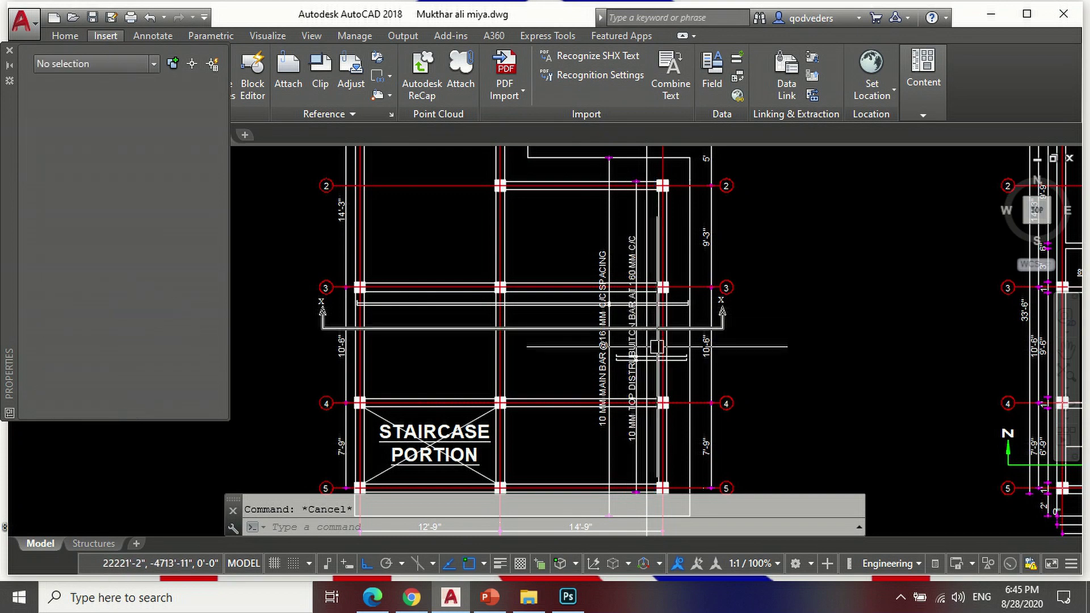
Step: Rewrite the distribution bar label in lowercase as '10 mm distrubution bar at 160mm c/c', dropping 'TOP'
scroll(656, 347, "up", 2)
scroll(625, 363, "up", 2)
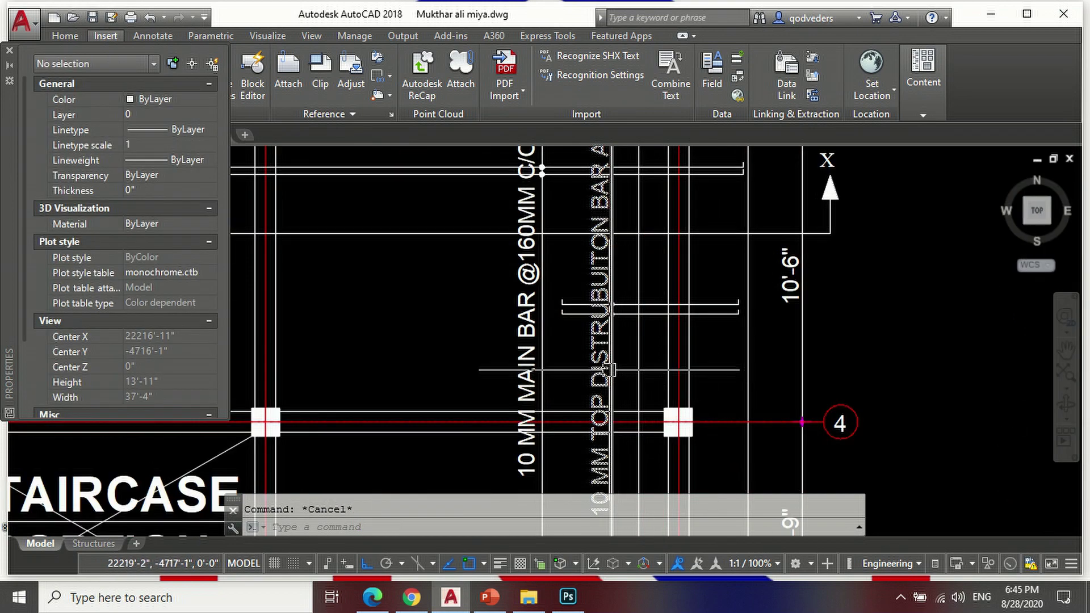
left_click(608, 369)
left_click(181, 379)
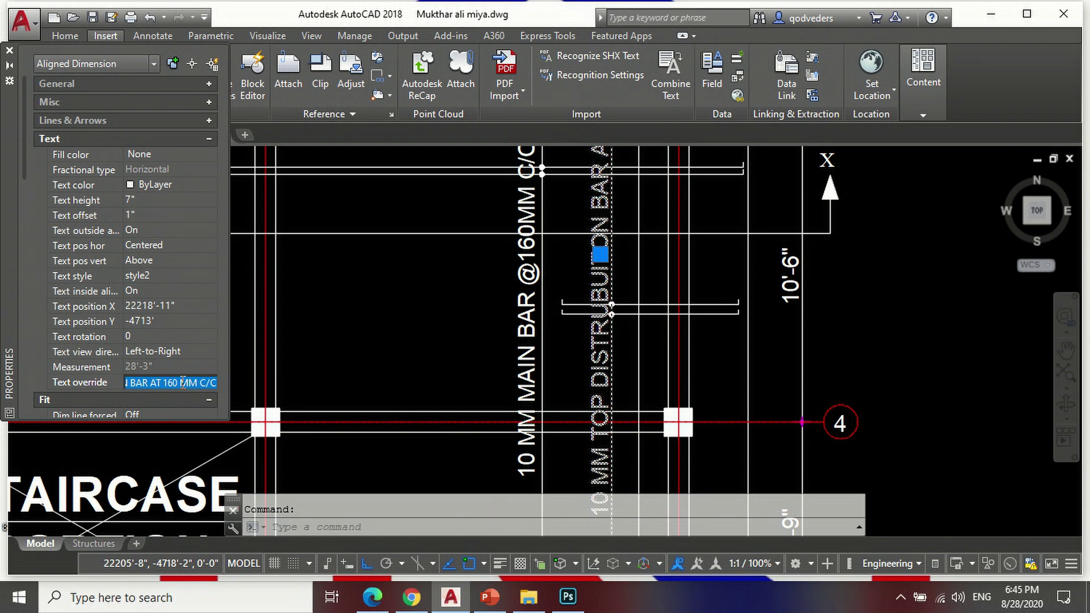
type("10 mm distrubutio")
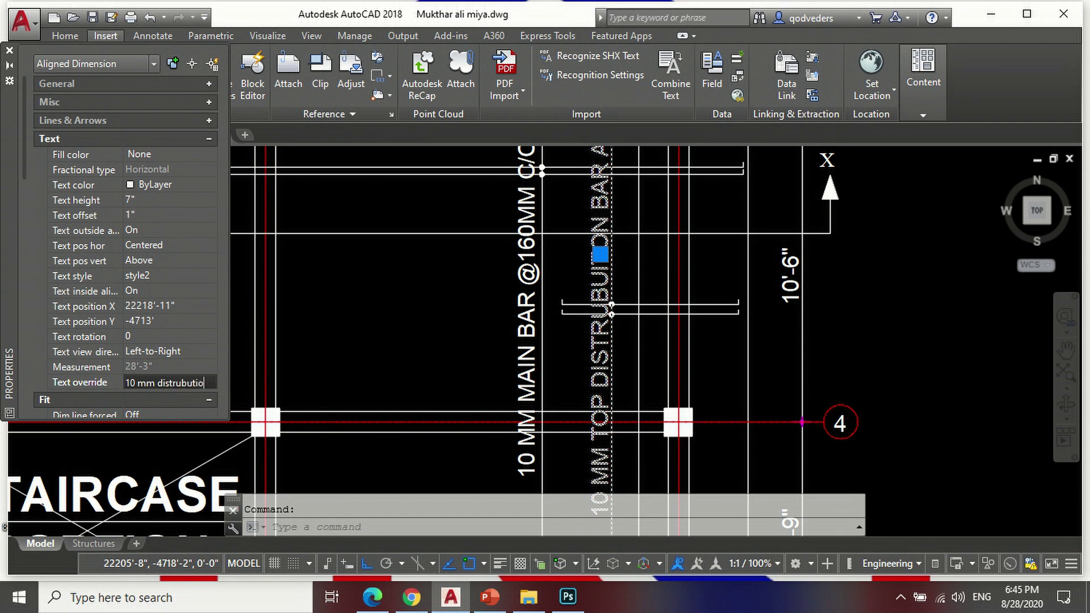
type("a")
type("1")
key("Return")
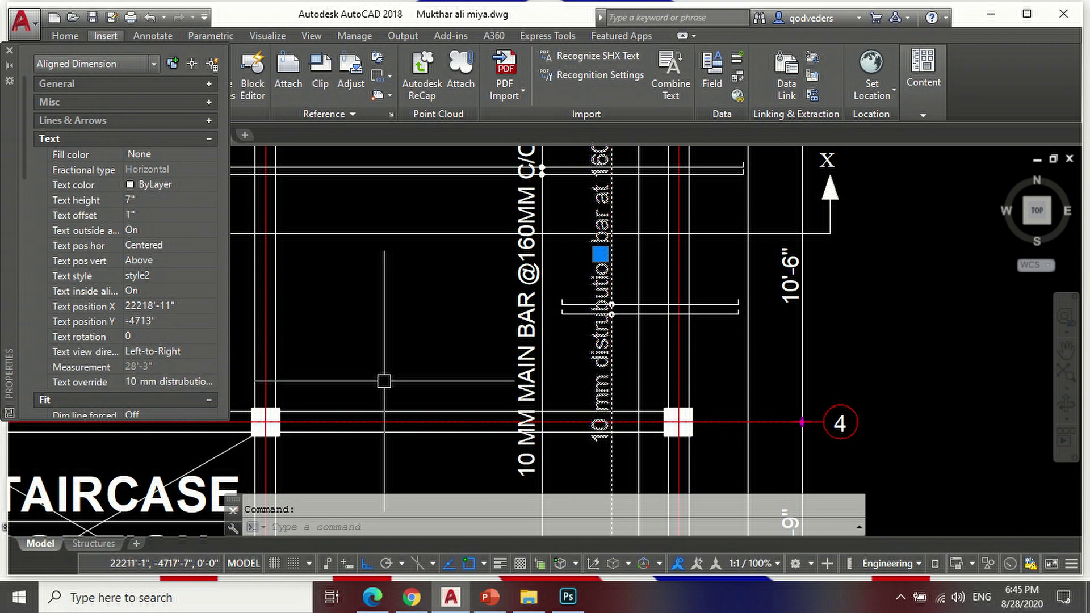
left_click(524, 372)
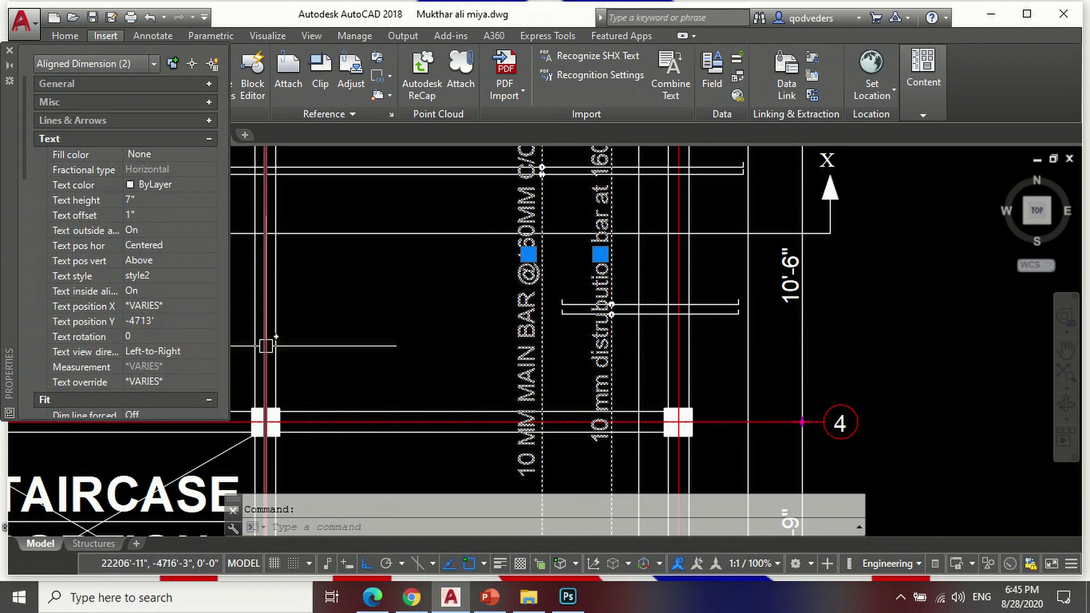
Step: Change the 10 MM MAIN BAR dimension's override text to '10 mm main bar at 160 mm c/c'
key("Escape")
left_click(525, 369)
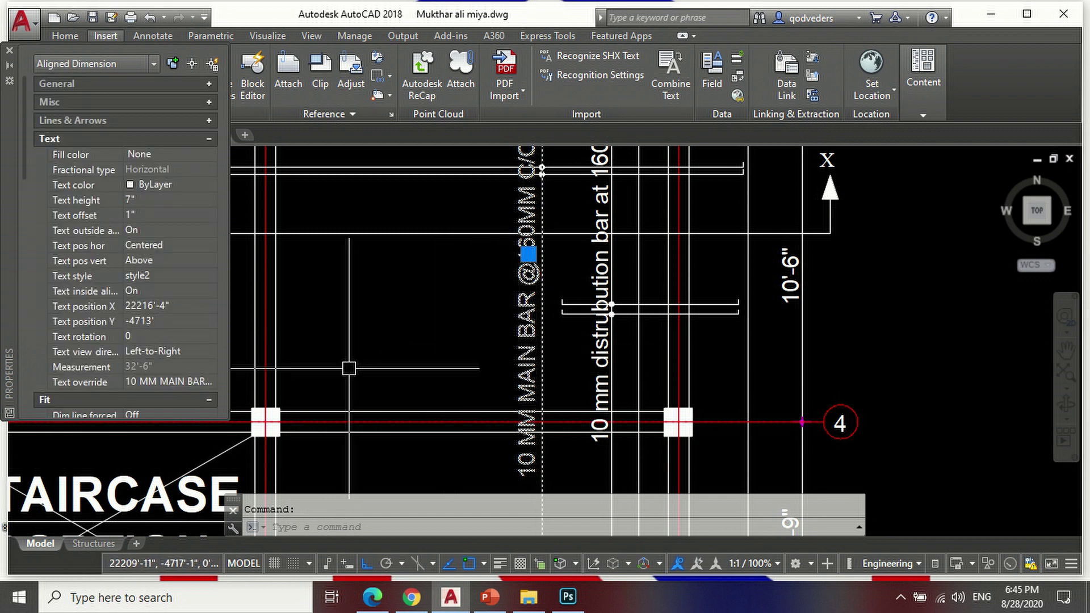
left_click(157, 381)
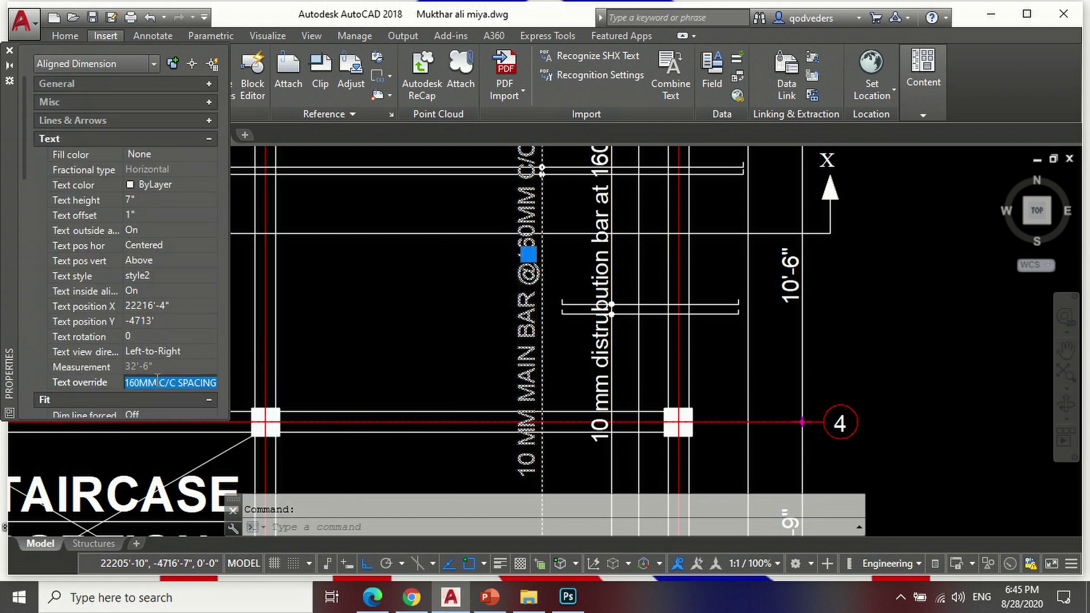
type("1")
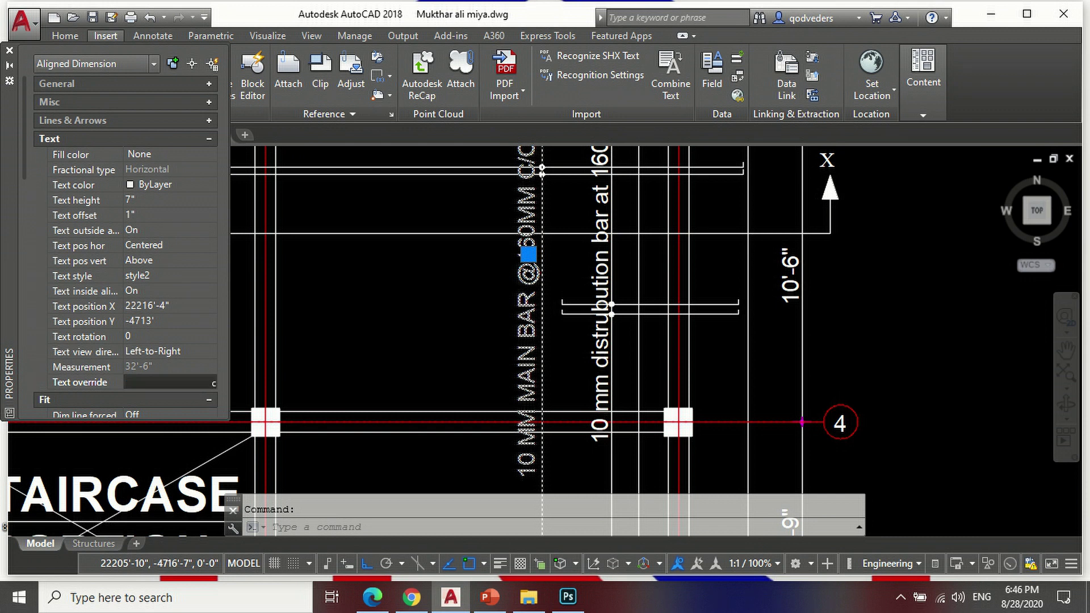
key("Return")
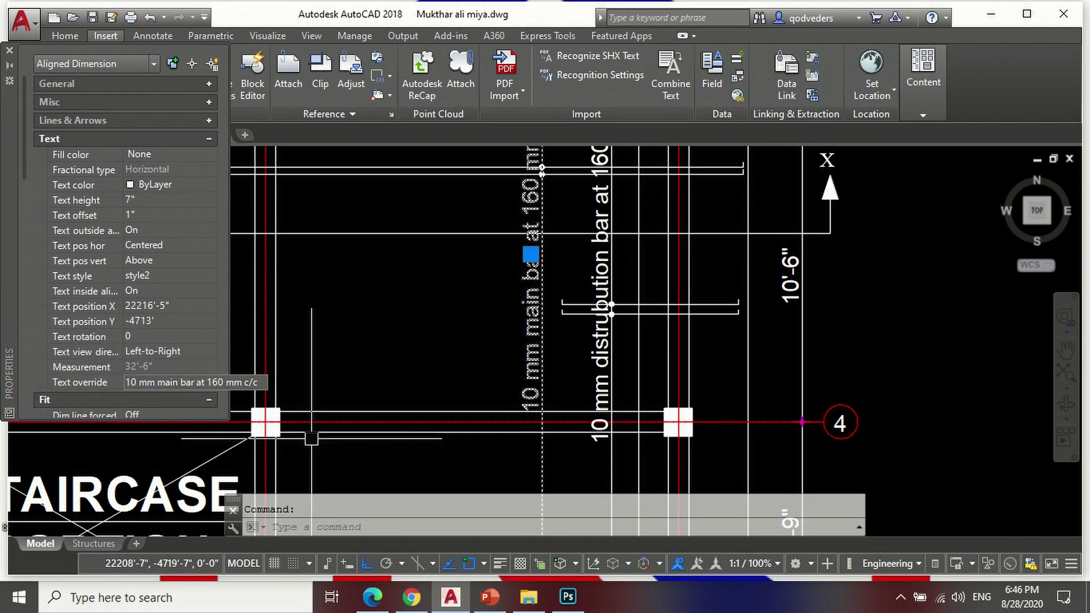
scroll(318, 448, "down", 4)
scroll(400, 377, "up", 2)
key("Escape")
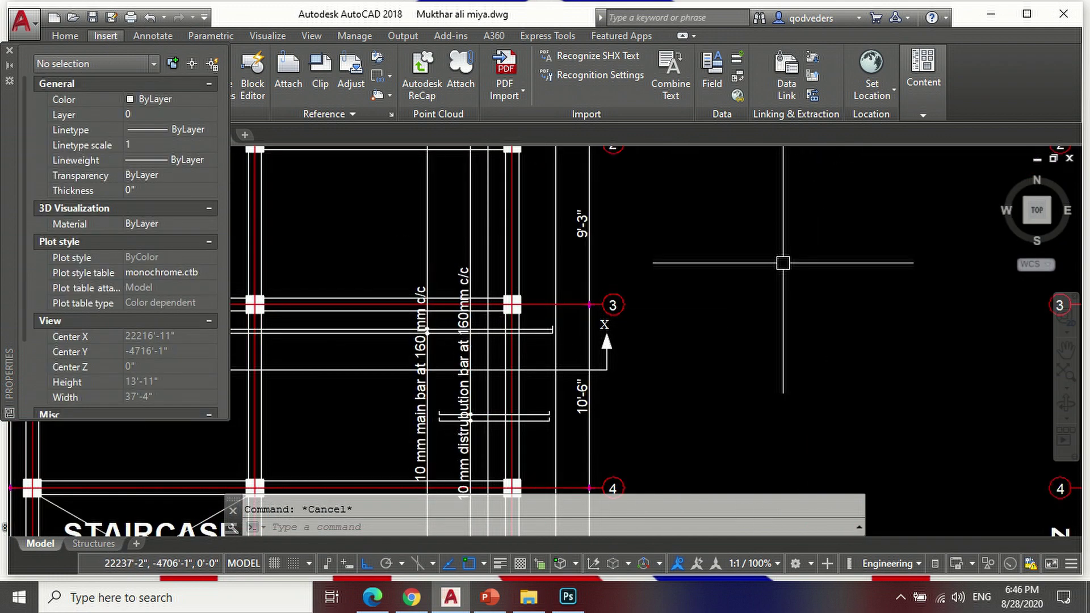
scroll(761, 300, "down", 2)
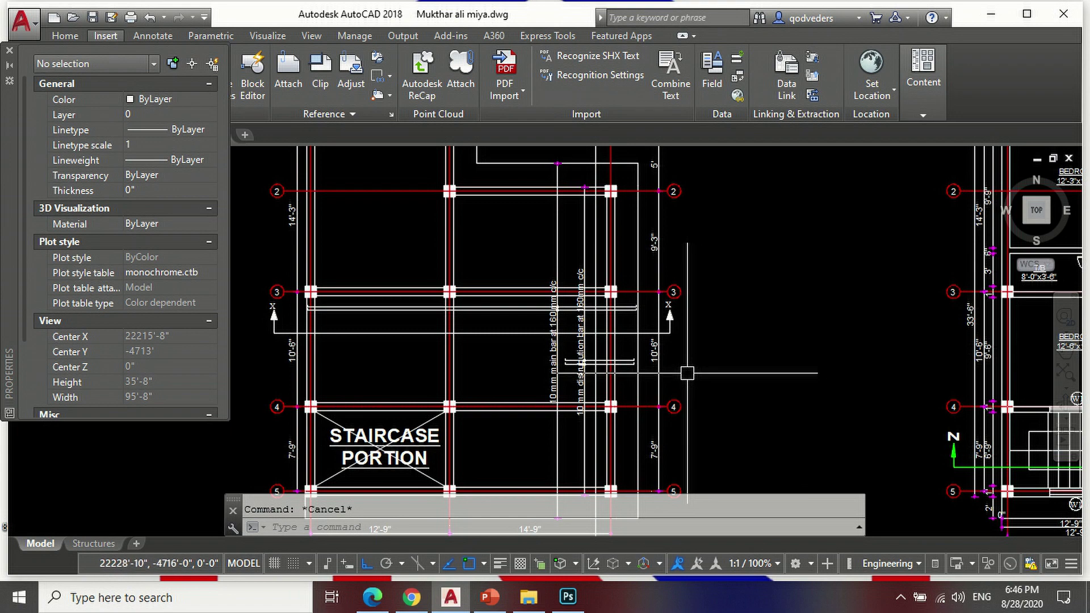
scroll(787, 292, "down", 3)
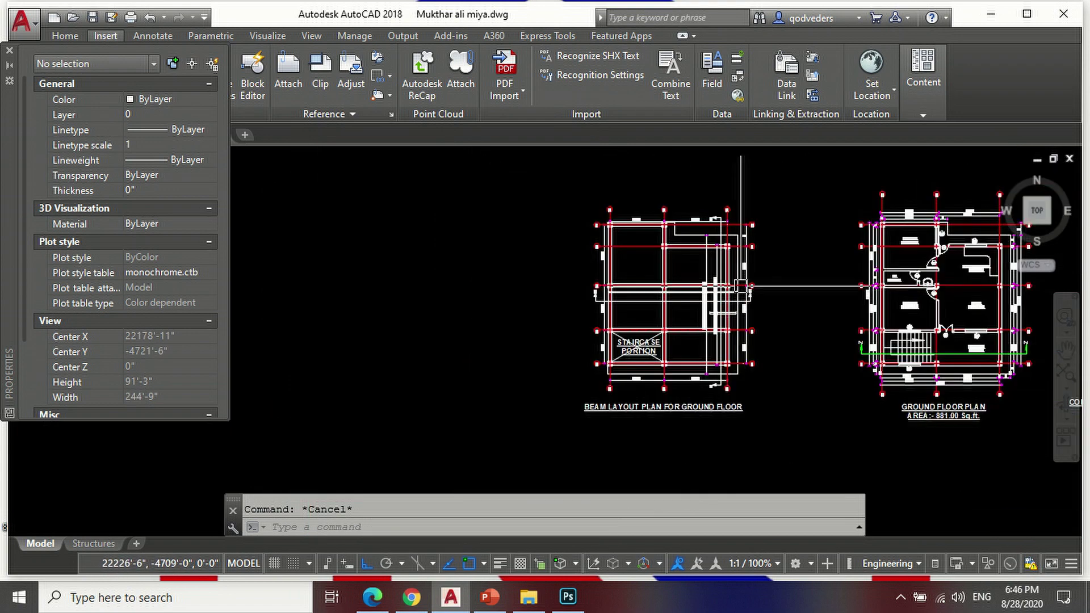
scroll(795, 294, "up", 1)
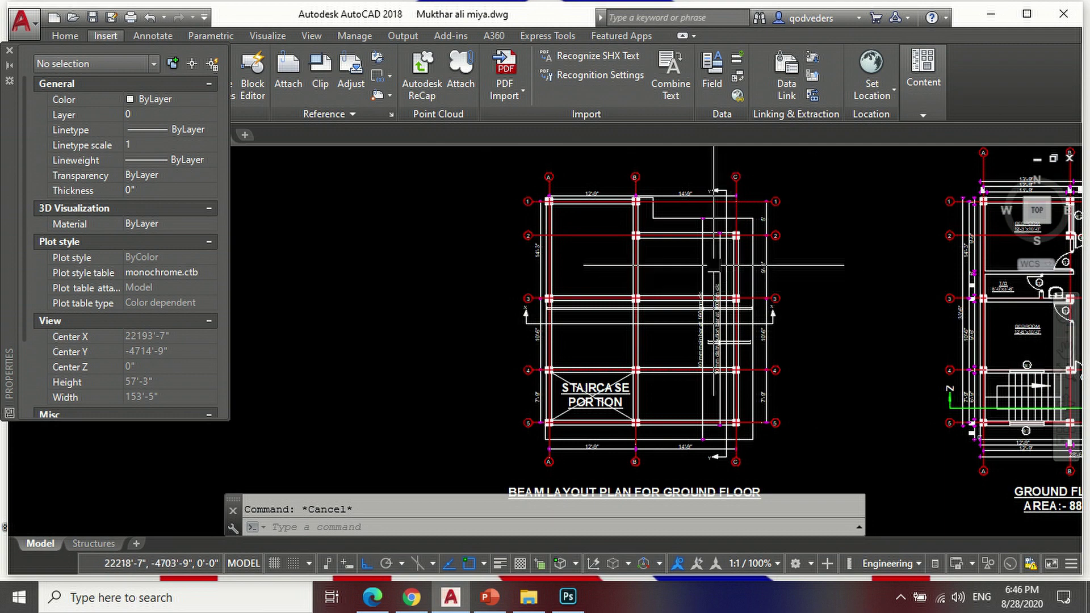
scroll(679, 246, "up", 2)
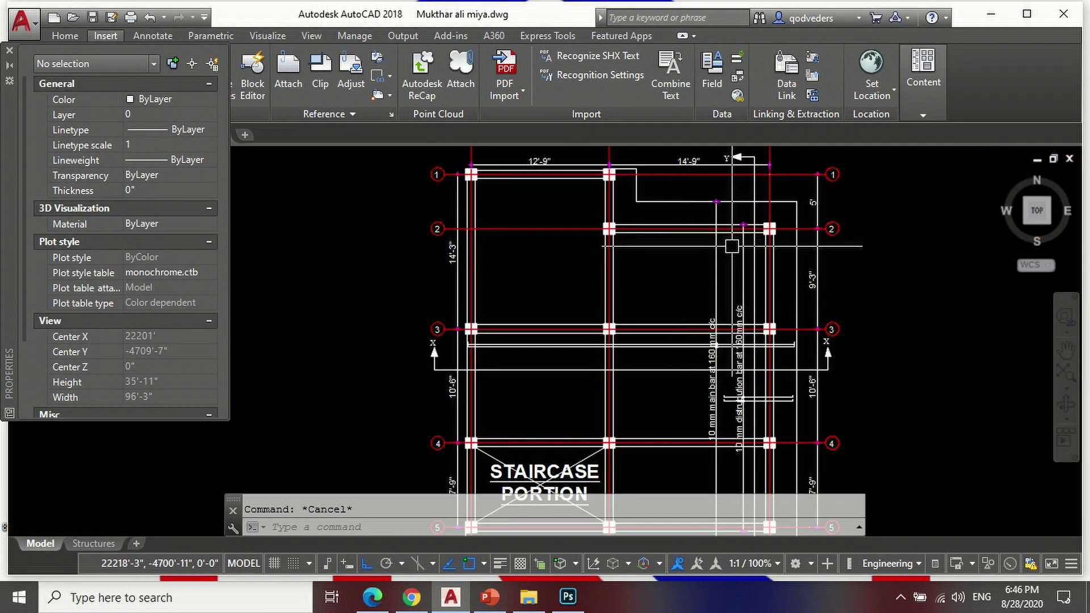
Step: Draw a new bar polyline through the B–C bay with a short bent hook end
type("pl")
key("Return")
scroll(655, 197, "up", 2)
scroll(605, 206, "up", 2)
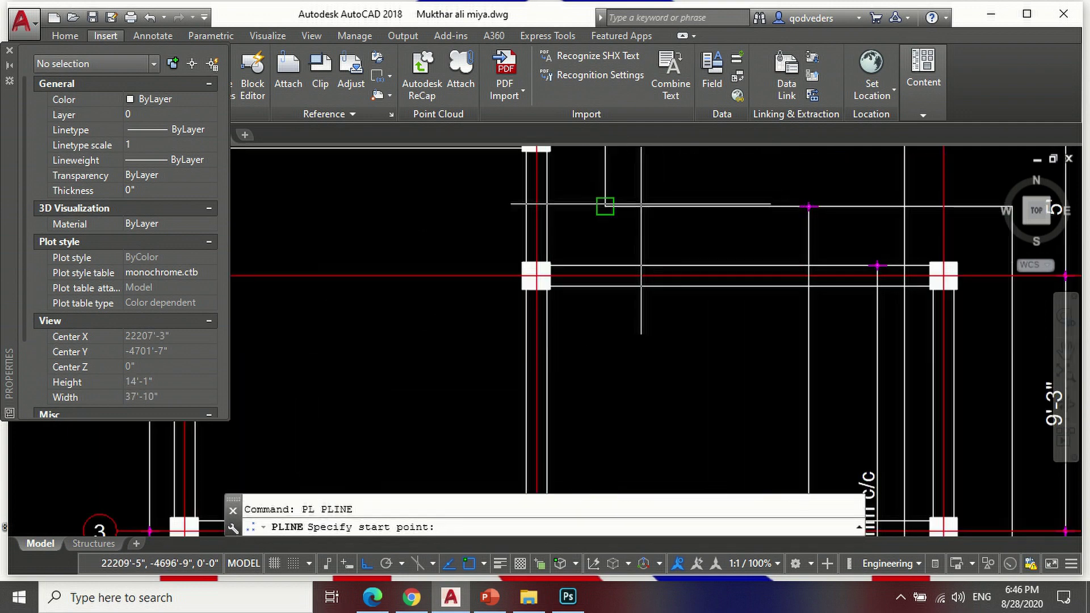
scroll(596, 201, "up", 2)
scroll(593, 212, "down", 5)
scroll(627, 218, "up", 4)
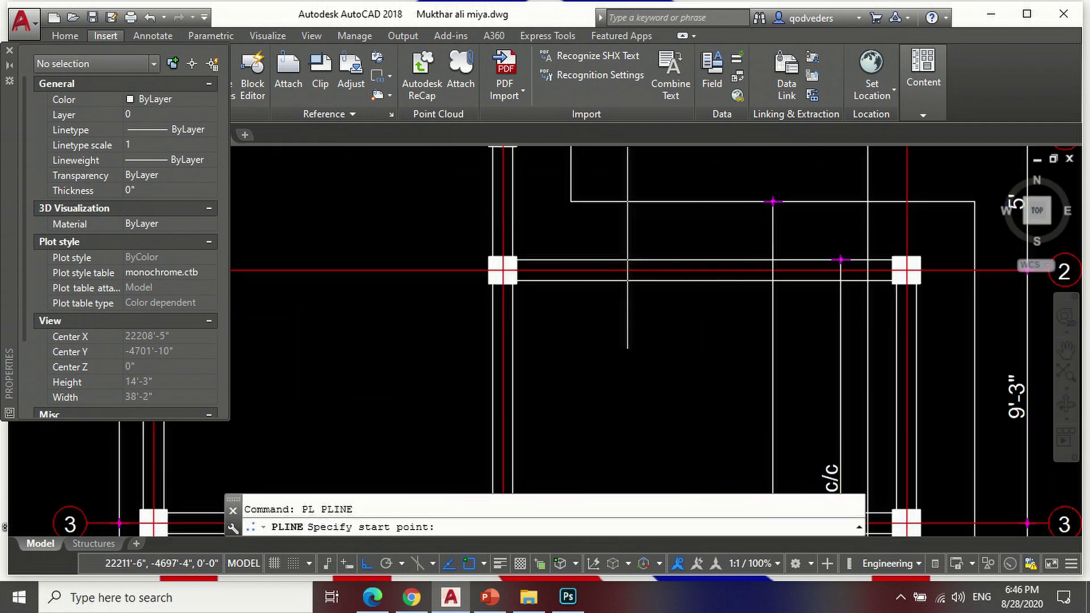
scroll(627, 218, "up", 4)
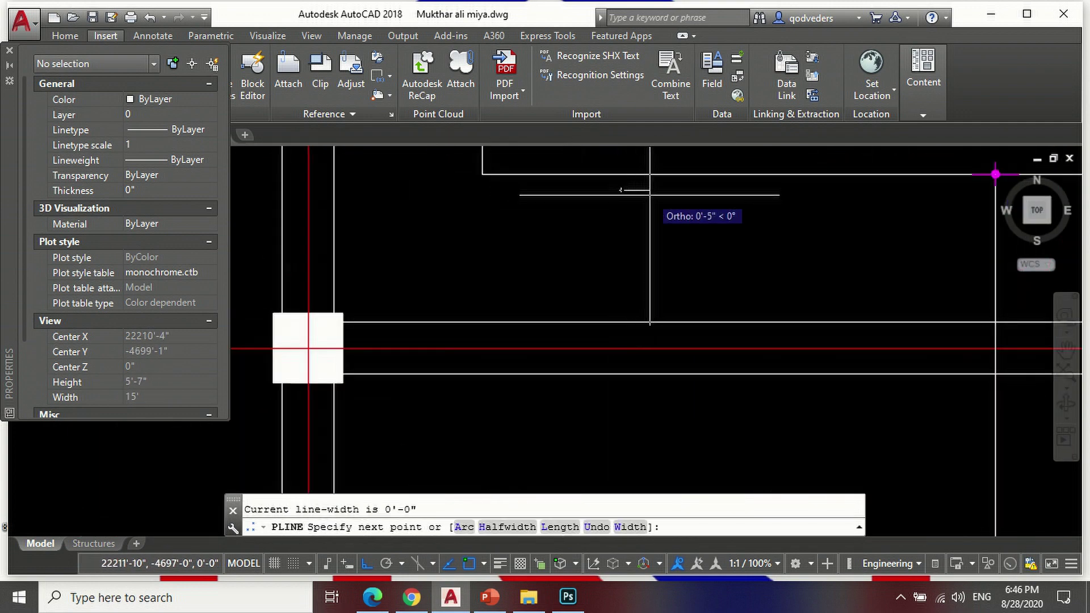
type("2")
key("Return")
scroll(649, 195, "down", 3)
scroll(630, 214, "down", 3)
scroll(377, 241, "up", 5)
scroll(602, 352, "up", 2)
scroll(591, 352, "up", 2)
scroll(579, 355, "up", 2)
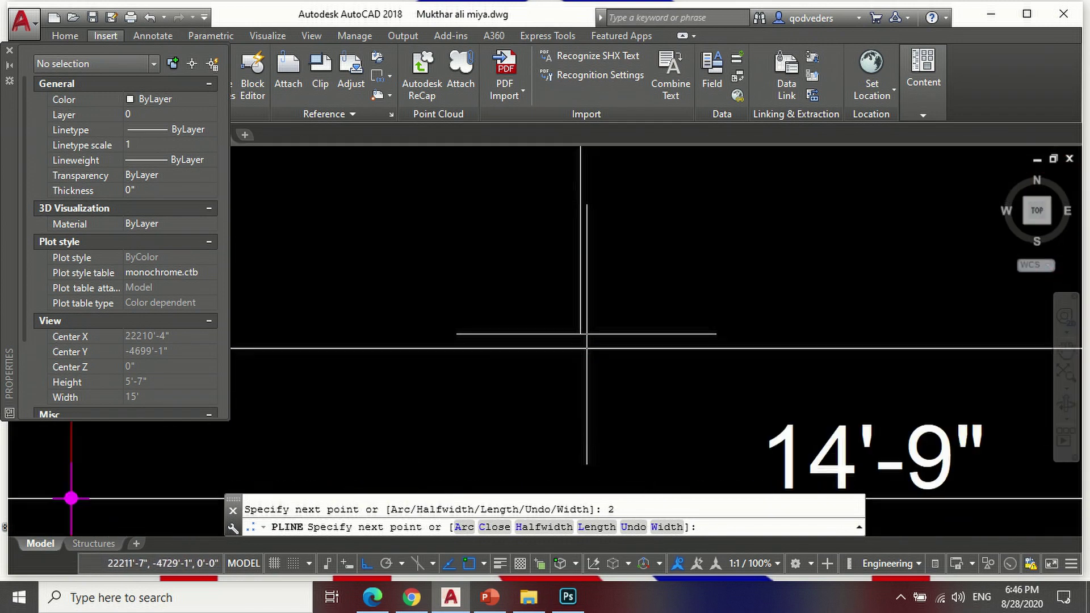
scroll(576, 355, "up", 1)
left_click(575, 335)
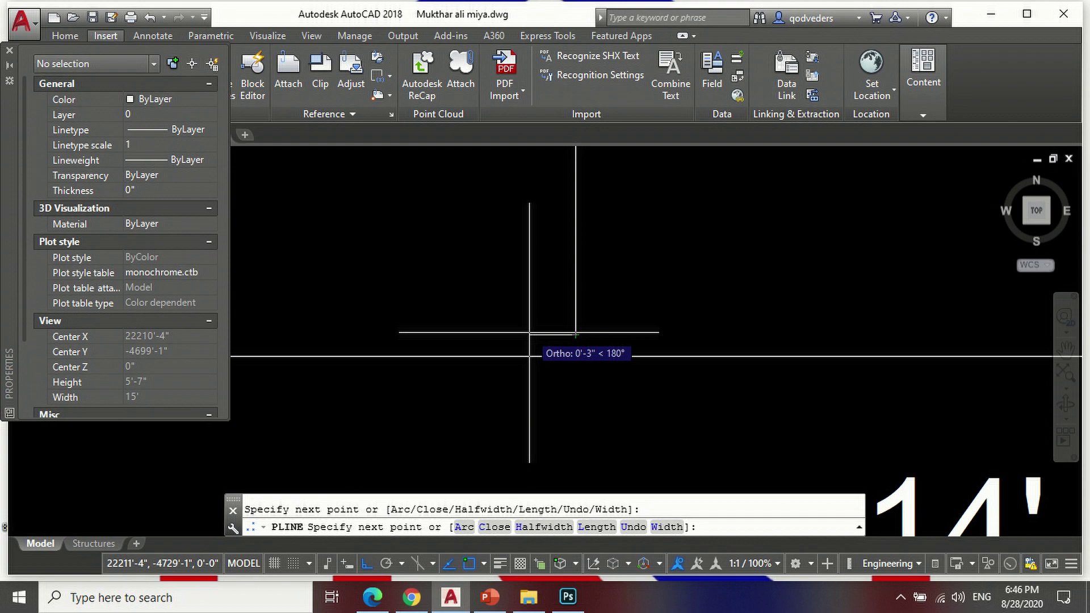
key("Return")
scroll(569, 394, "down", 3)
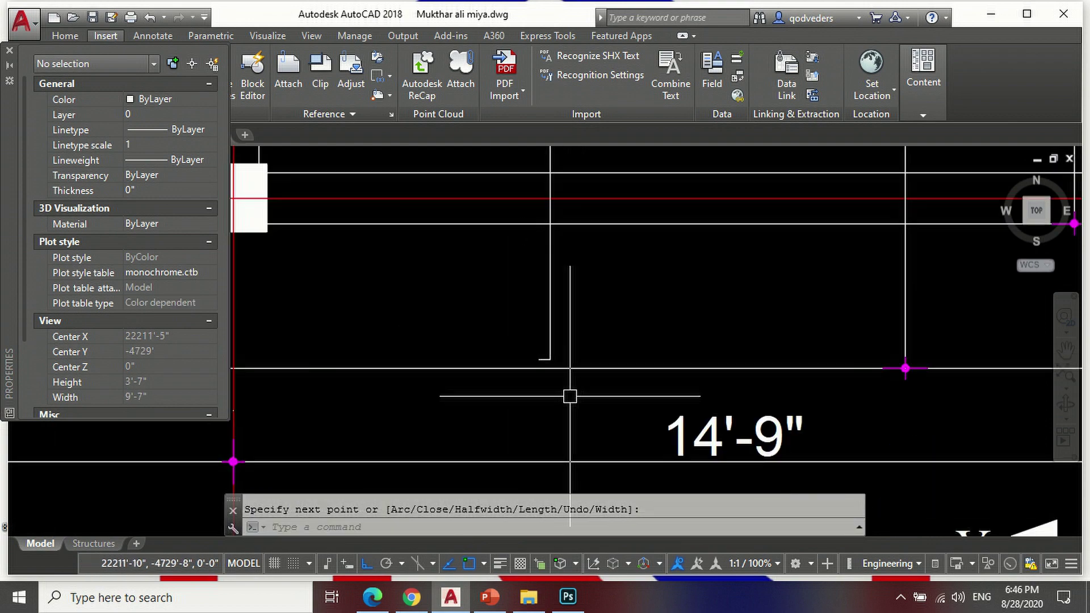
scroll(571, 384, "down", 3)
scroll(590, 281, "down", 4)
scroll(570, 299, "up", 2)
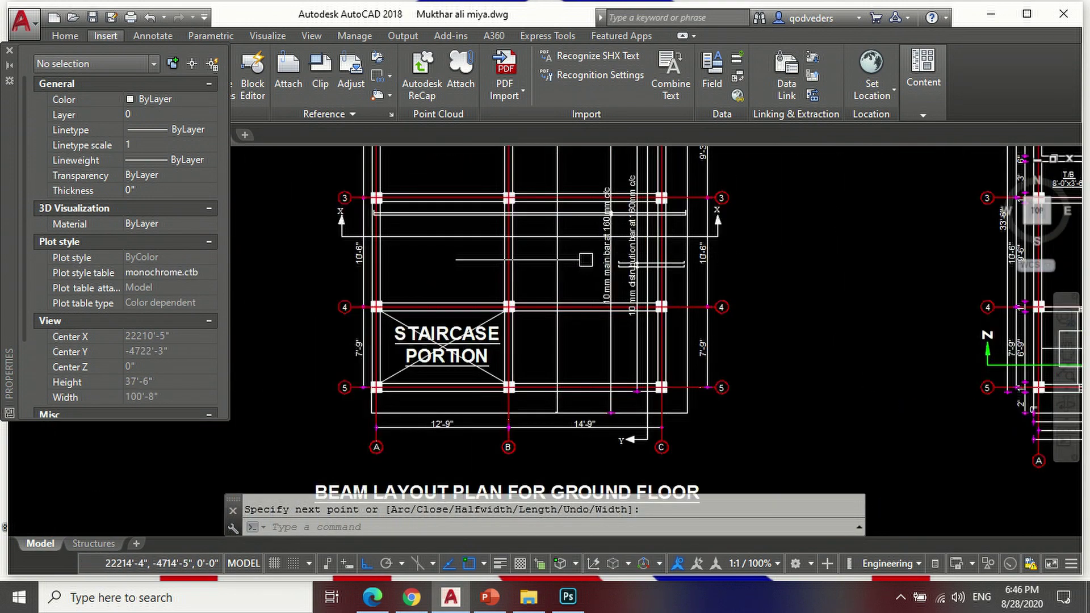
scroll(572, 299, "up", 2)
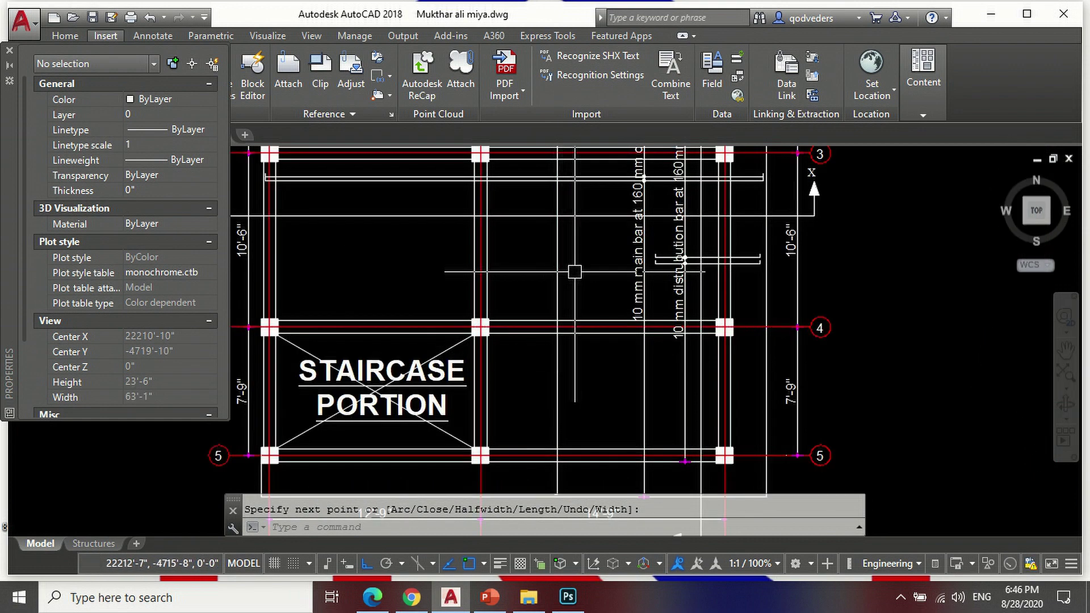
Step: Copy the new bar line 3 inches to the side
type("co")
key("Return")
left_click(557, 268)
scroll(558, 269, "down", 4)
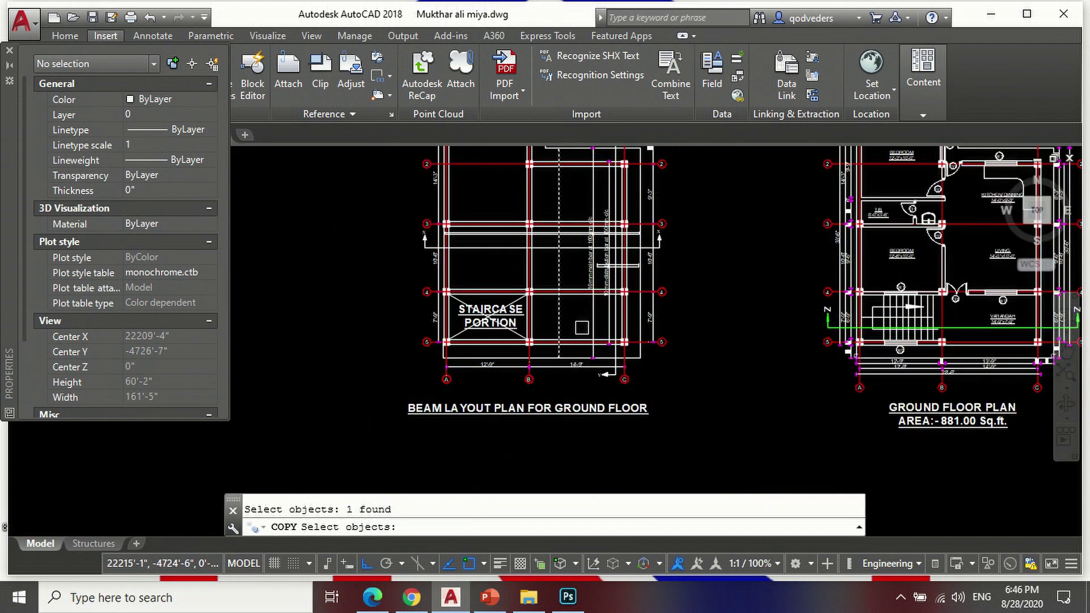
scroll(581, 327, "up", 6)
key("Return")
left_click(556, 327)
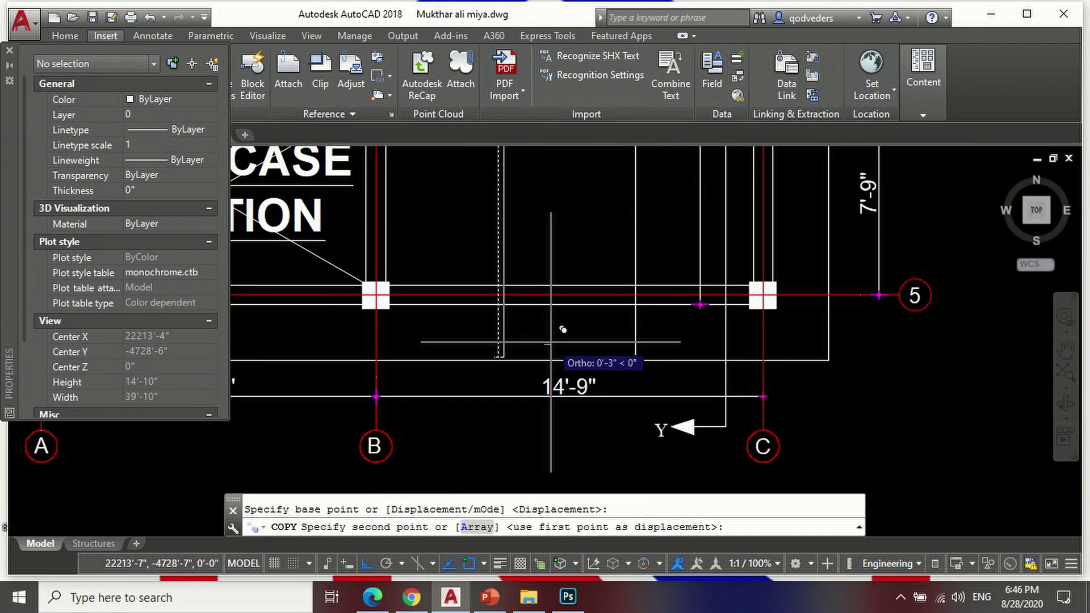
left_click(550, 343)
scroll(603, 403, "down", 6)
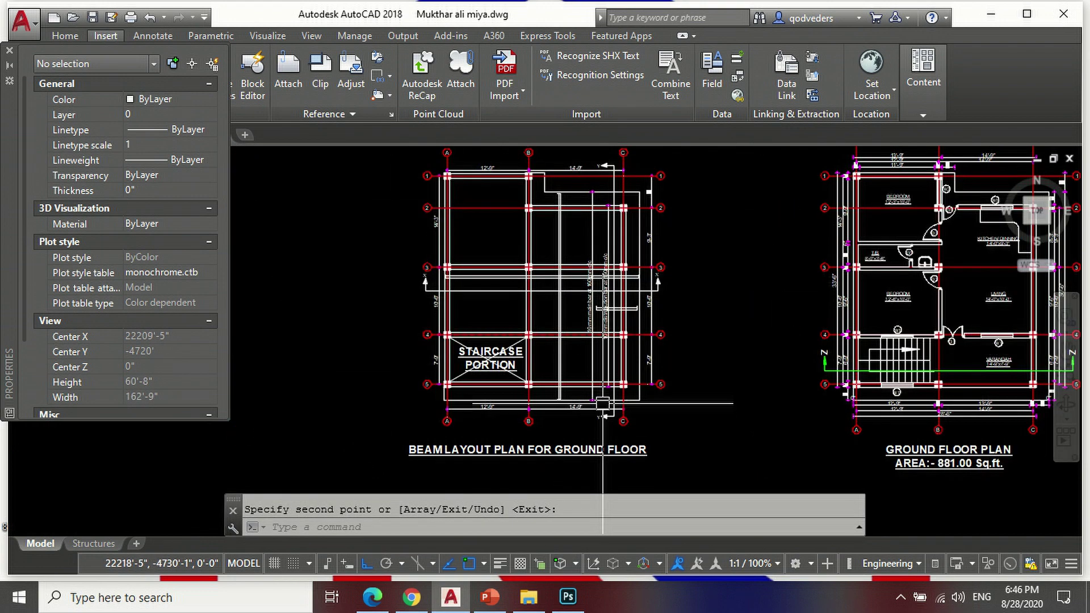
scroll(570, 213, "up", 2)
type("da")
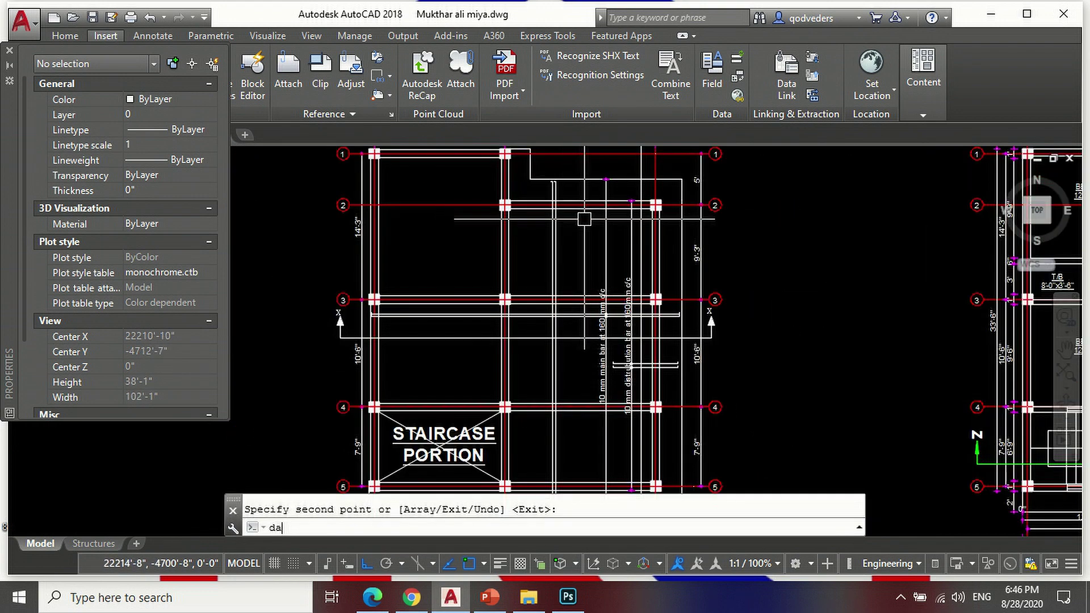
Step: Add a 30'-4" aligned dimension across the beam plan just below grid line 2
key("Return")
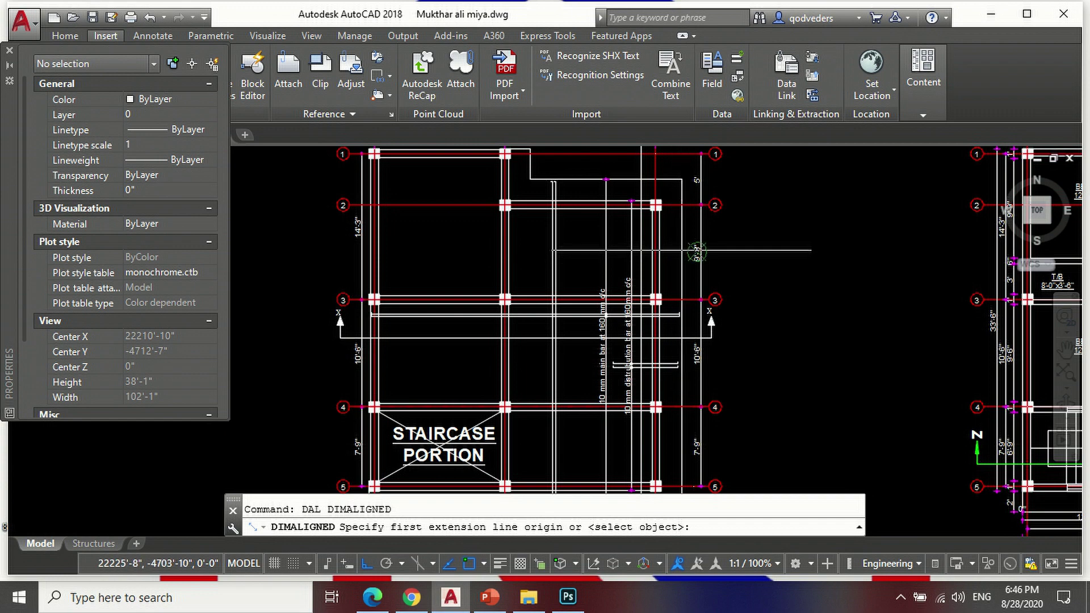
scroll(681, 204, "up", 3)
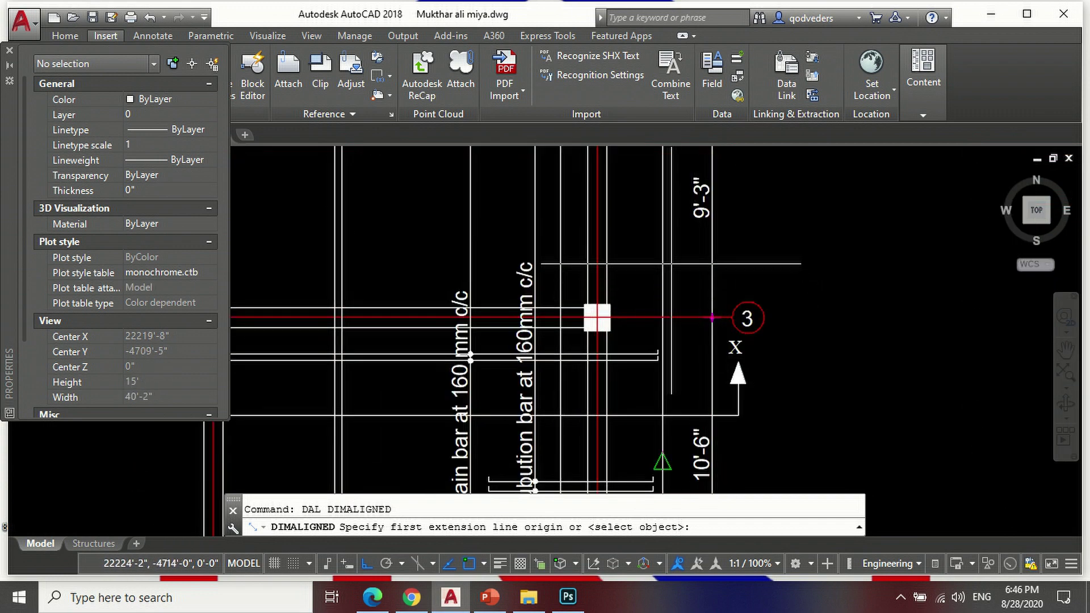
scroll(681, 216, "down", 3)
scroll(670, 198, "up", 2)
left_click(656, 190)
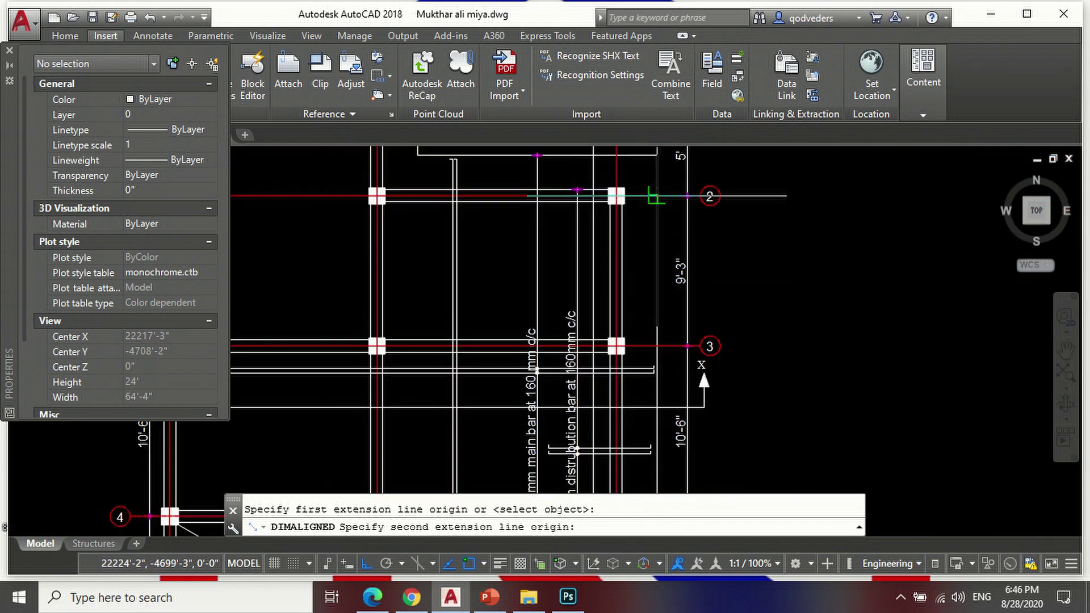
scroll(671, 216, "down", 2)
scroll(554, 211, "up", 6)
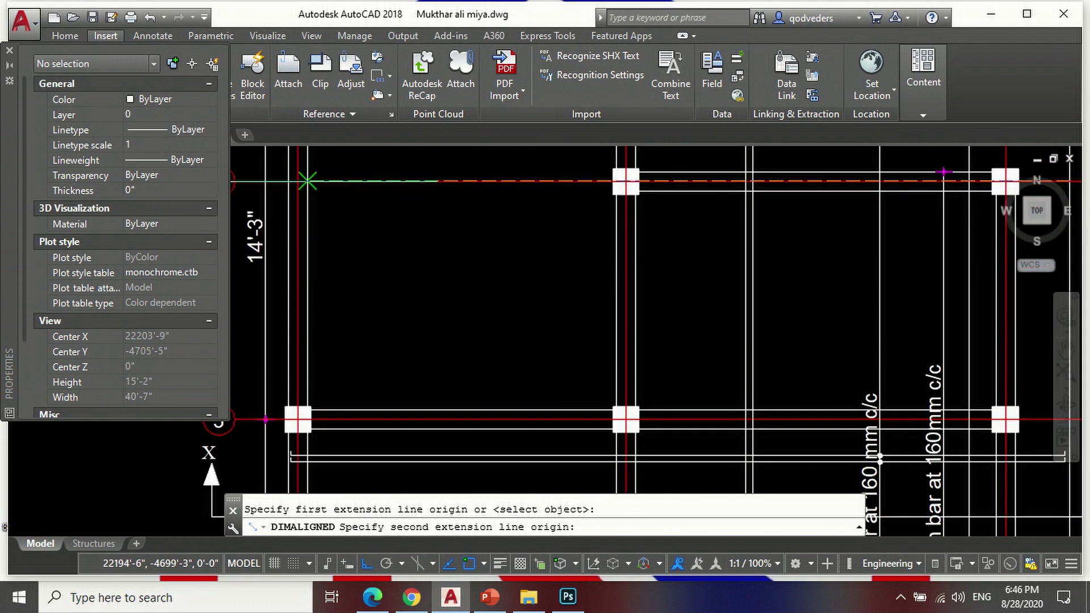
left_click(287, 183)
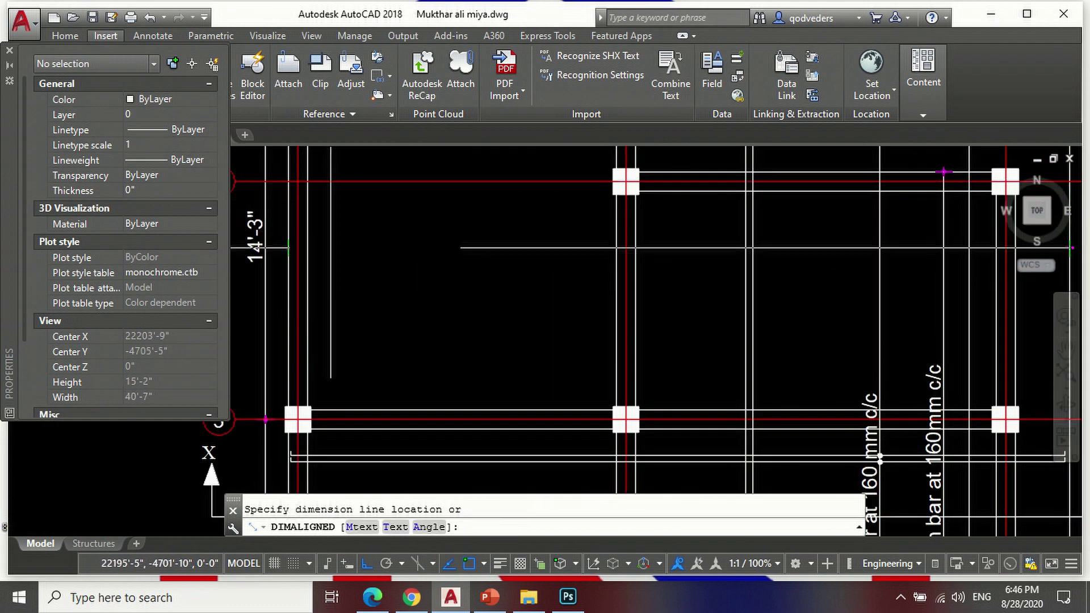
left_click(330, 249)
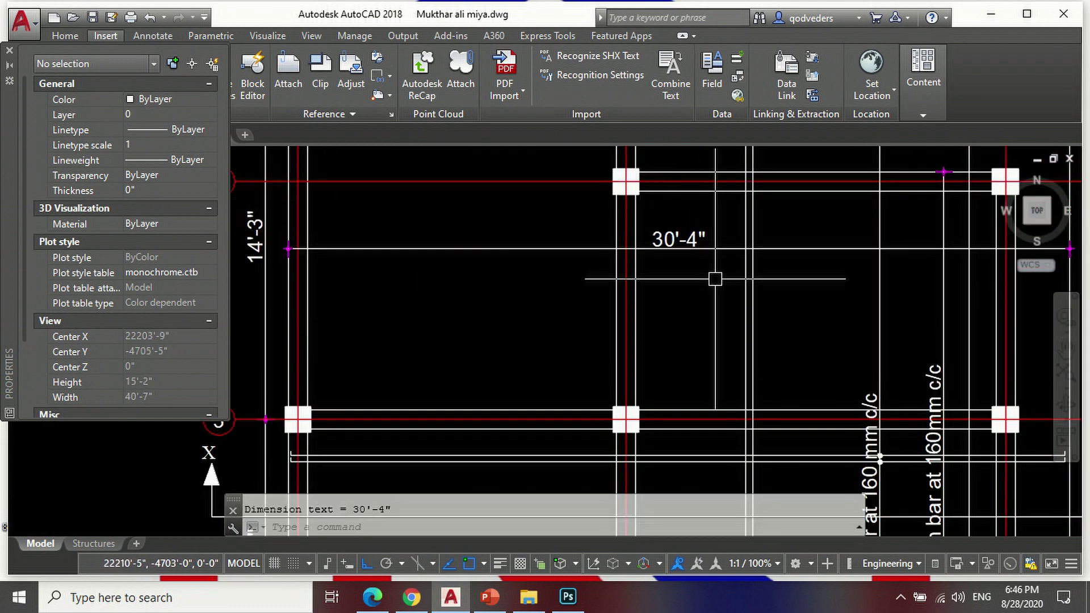
type("co")
key("Return")
scroll(716, 291, "down", 3)
scroll(831, 421, "up", 8)
scroll(830, 404, "up", 2)
scroll(781, 287, "up", 2)
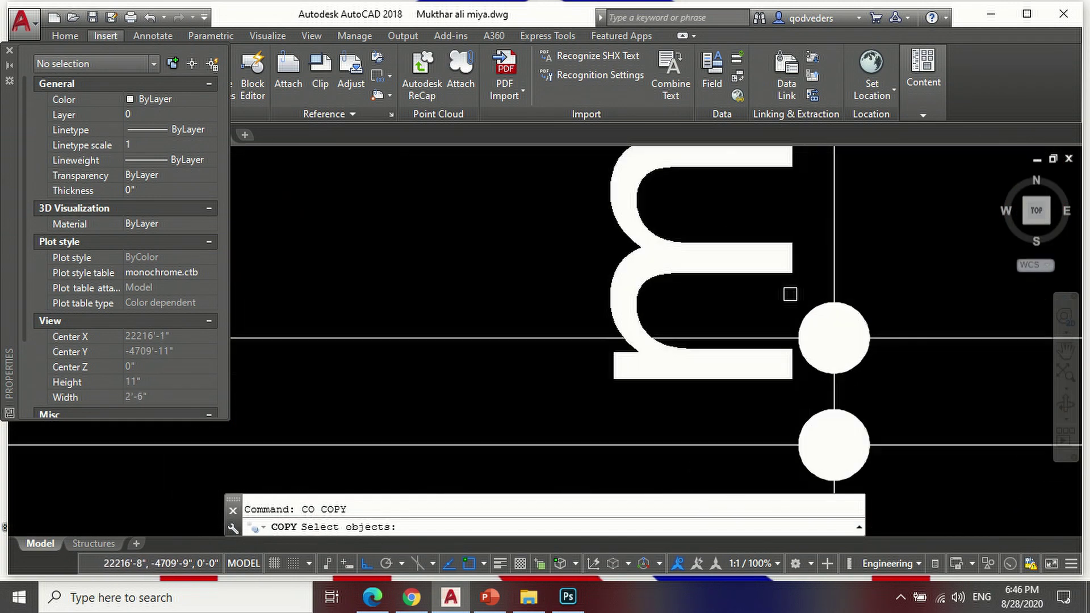
Step: Copy the upper bar-section dot to the next bar position, then begin overriding the 30'-4" dimension text
left_click(793, 297)
left_click(895, 373)
key("Return")
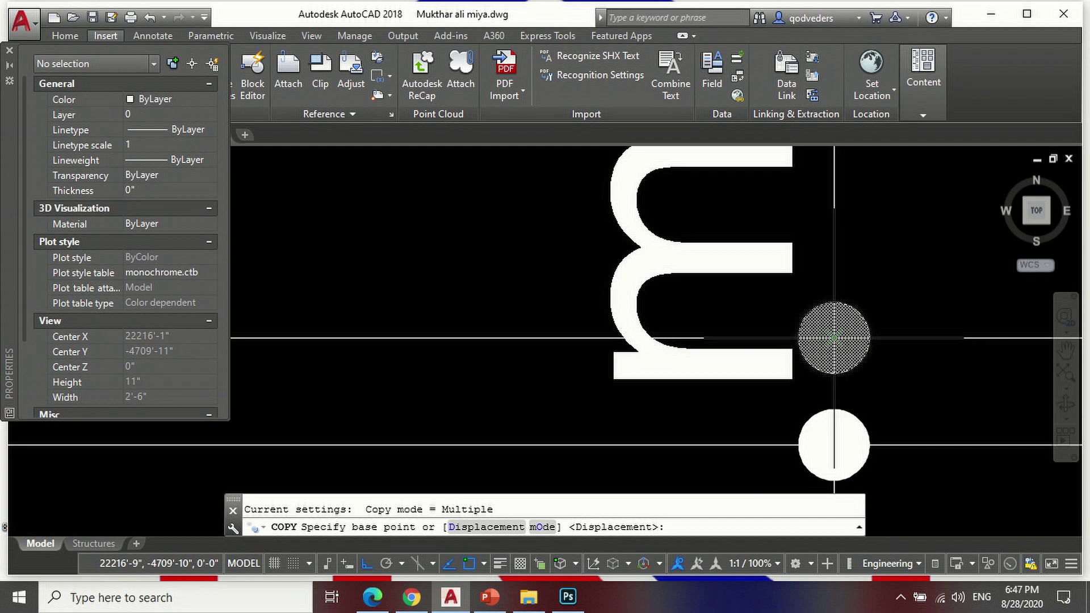
left_click(833, 339)
scroll(812, 408, "down", 3)
scroll(658, 158, "down", 3)
scroll(780, 324, "up", 3)
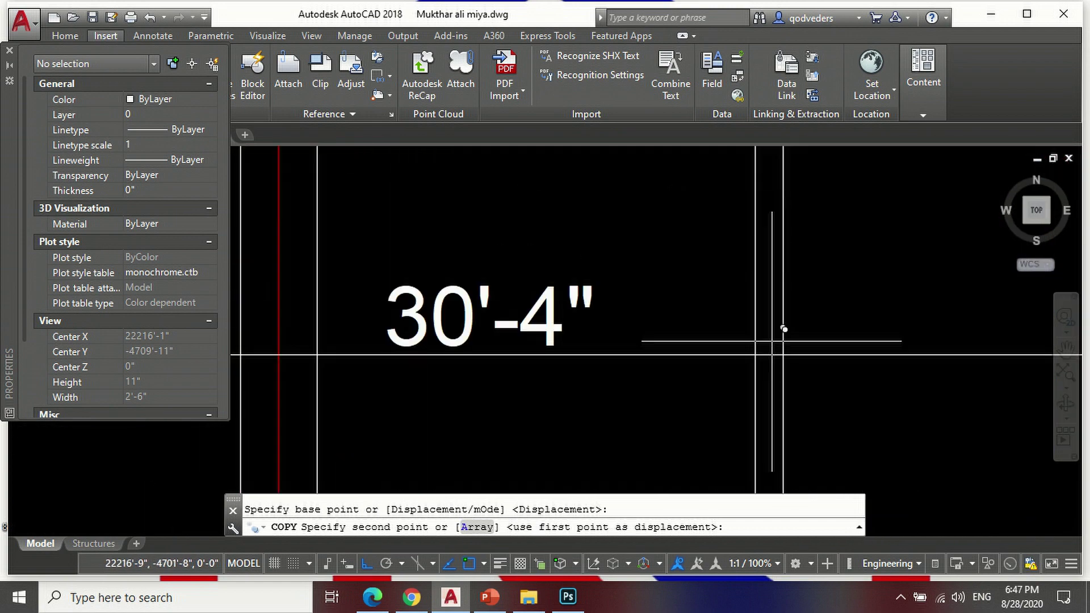
scroll(757, 348, "up", 3)
left_click(712, 335)
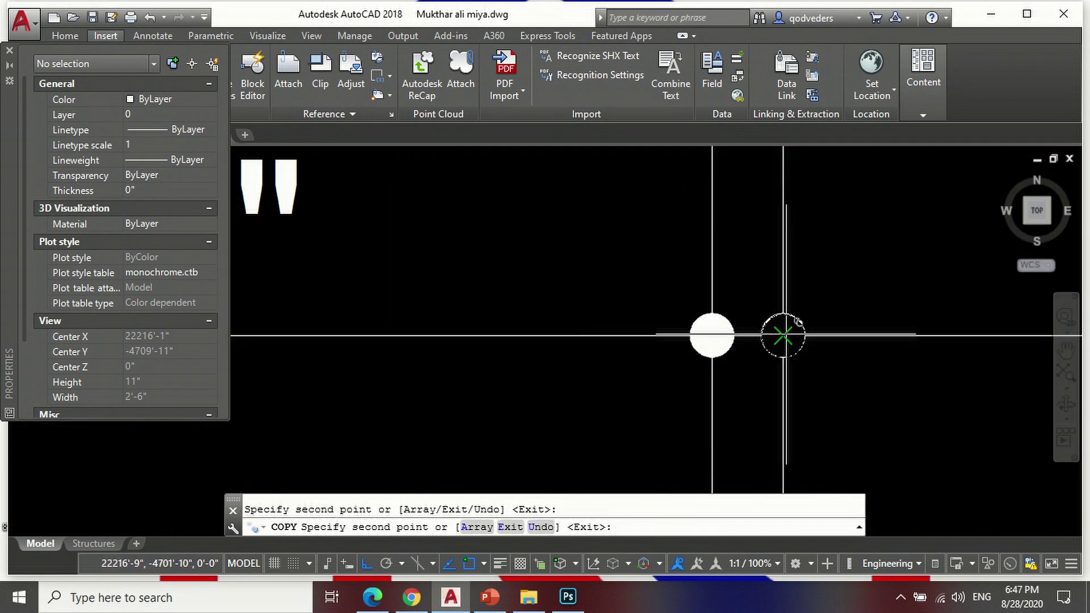
scroll(783, 335, "down", 5)
key("Return")
left_click(651, 339)
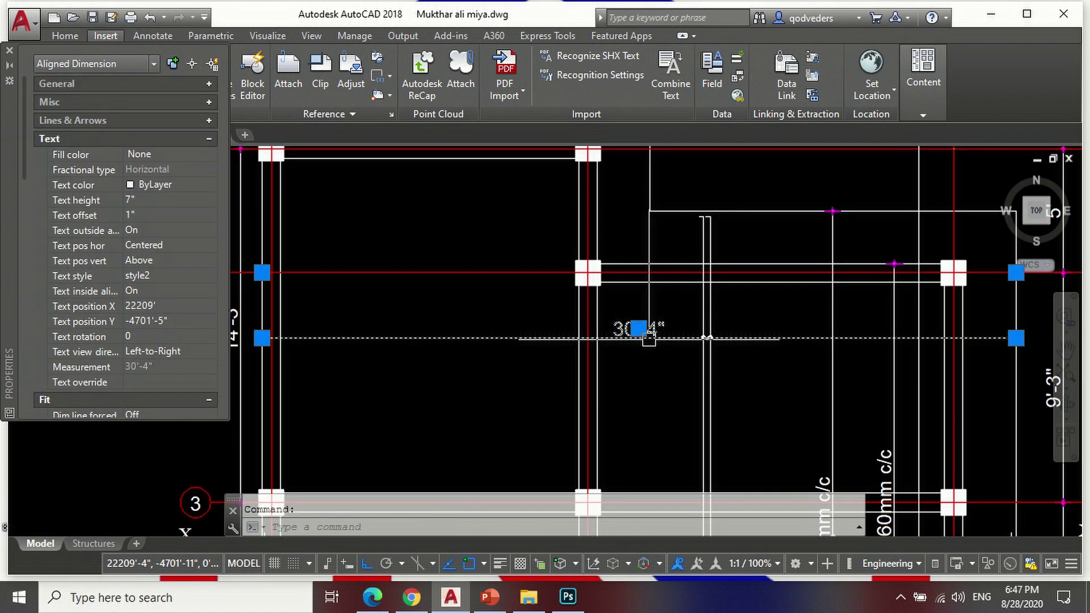
left_click(139, 381)
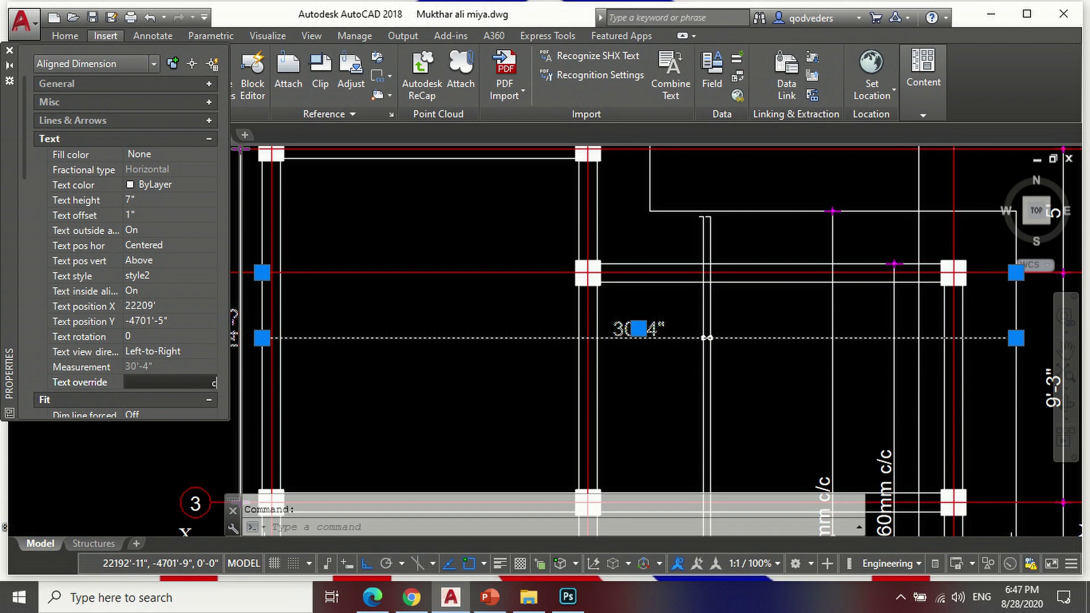
type("8mm distrubution bar @150mm c/c")
key("Return")
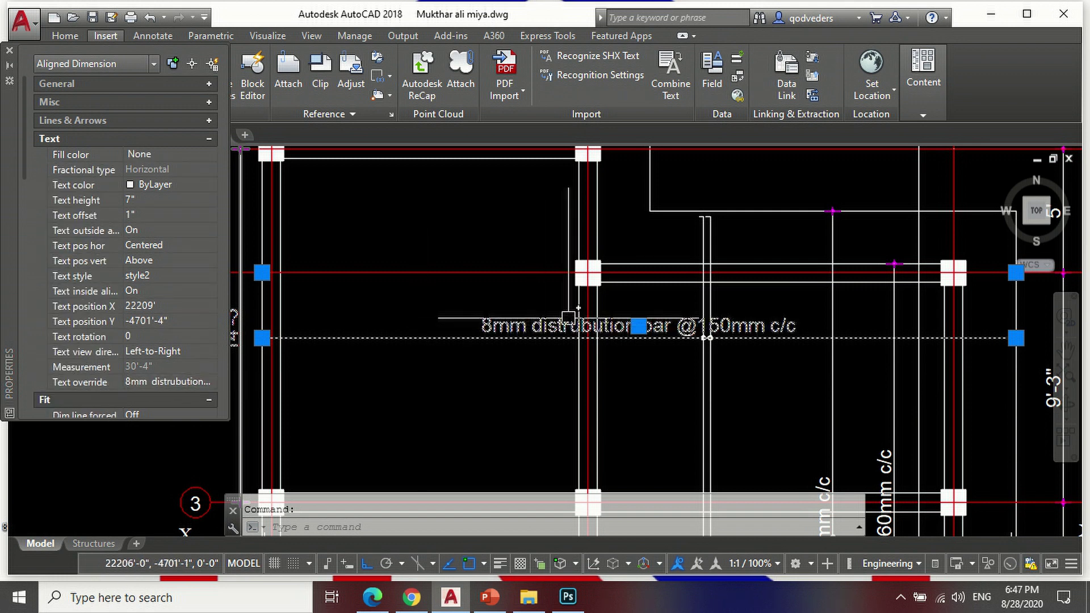
key("Escape")
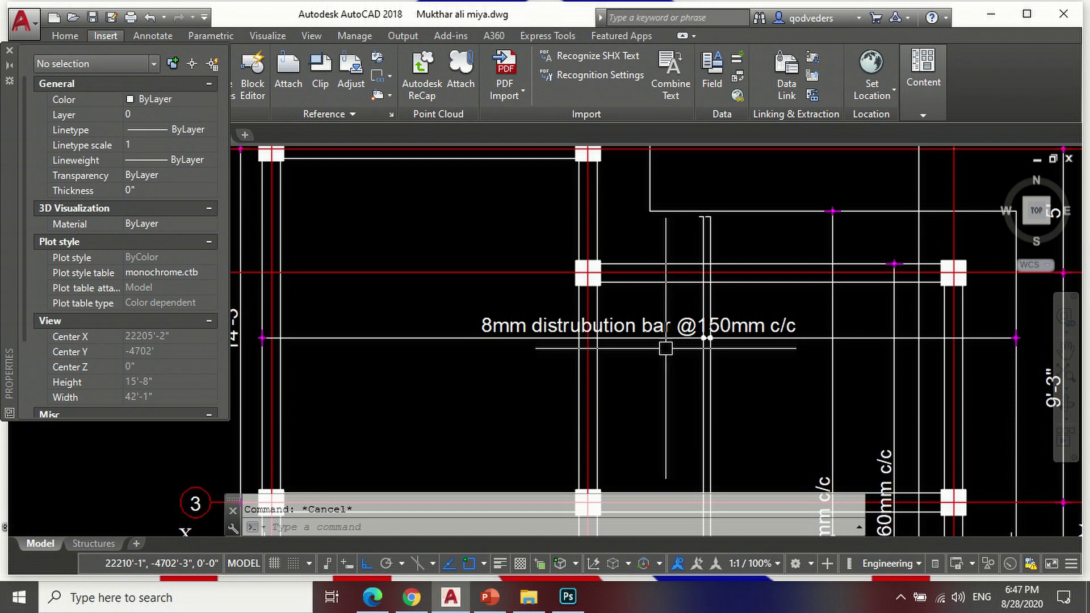
scroll(673, 342, "down", 2)
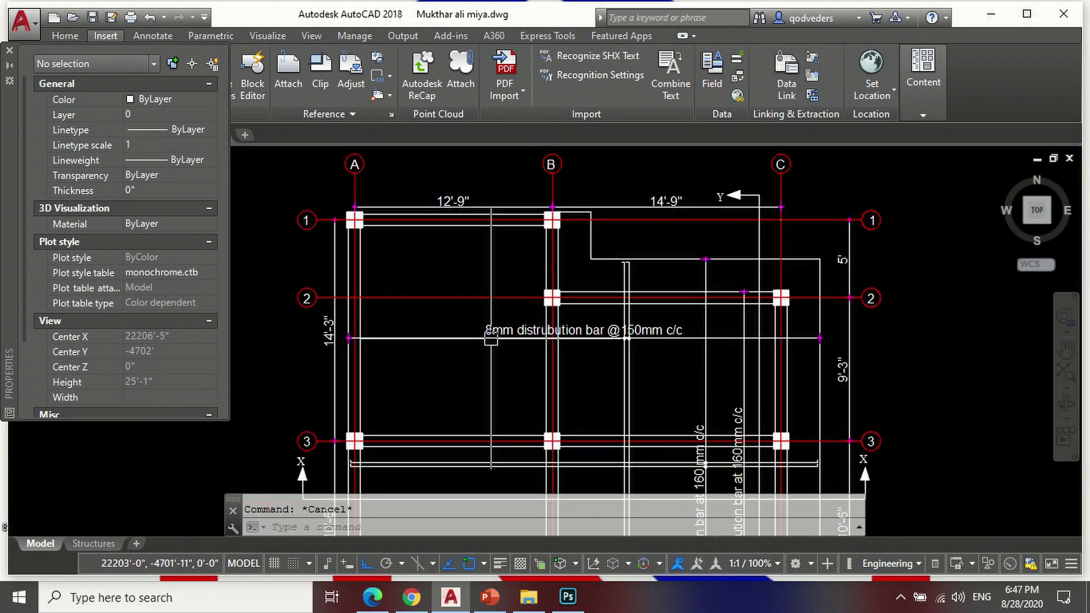
scroll(626, 337, "down", 1)
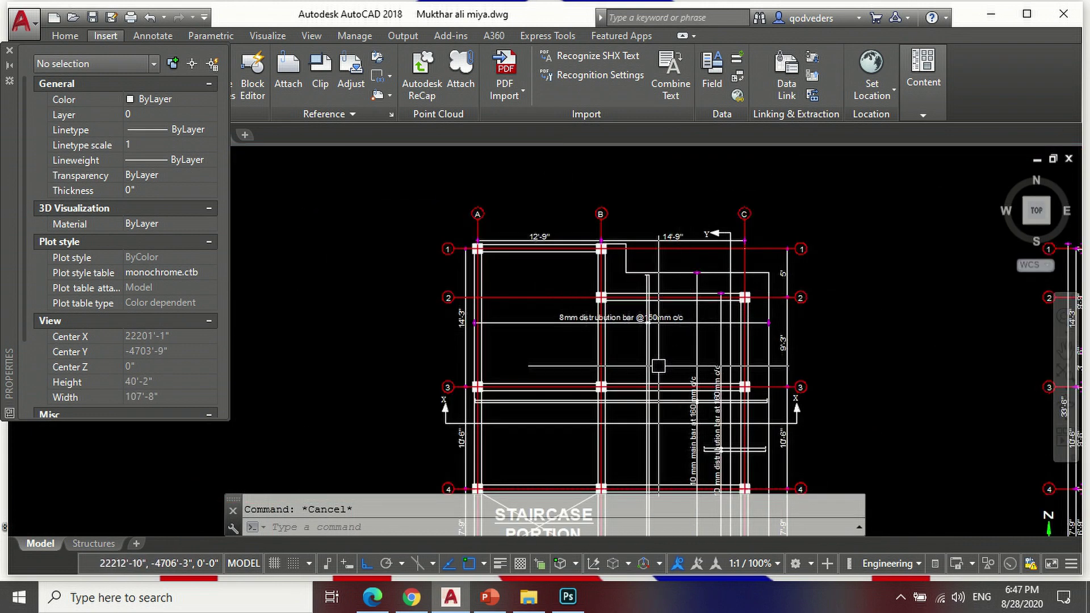
scroll(627, 331, "down", 1)
scroll(626, 329, "up", 1)
scroll(613, 319, "up", 1)
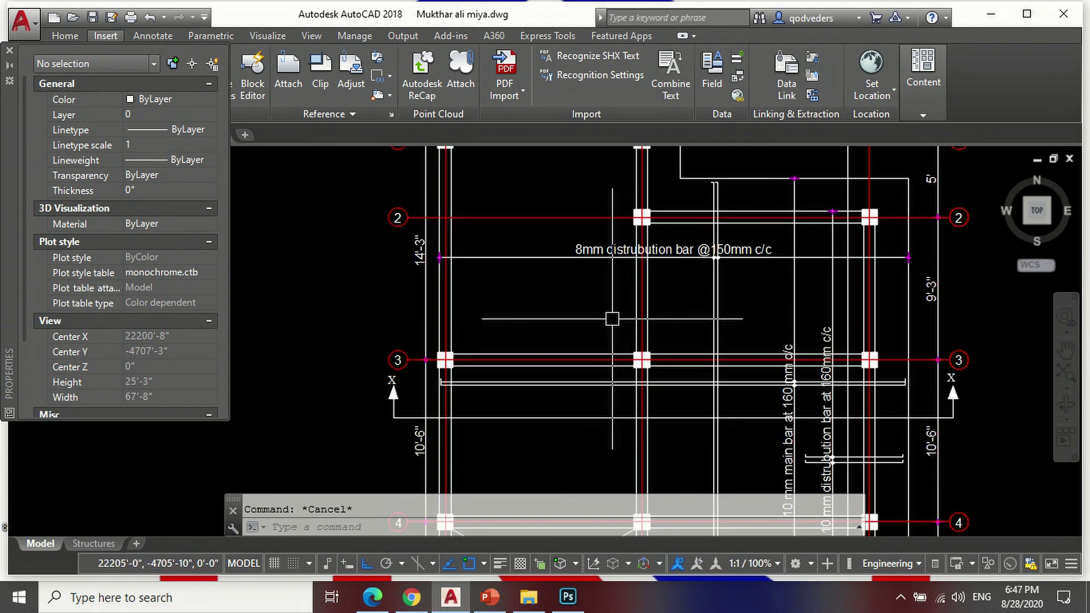
Step: Draw a hooked bar polyline with 2-unit hook ends between grid lines 2 and 3
type("PL")
key("Return")
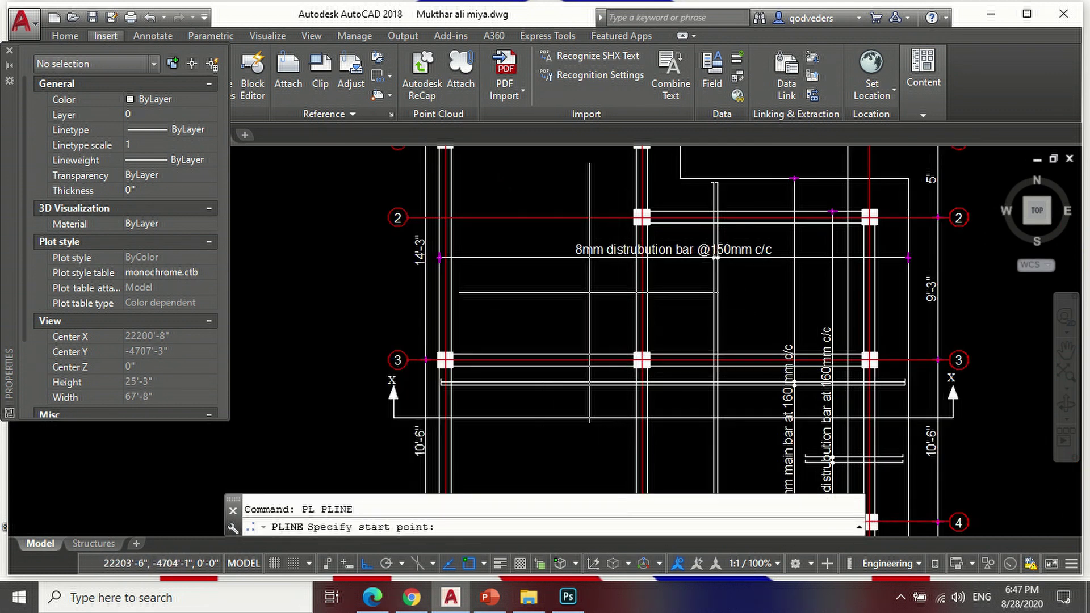
scroll(589, 293, "down", 1)
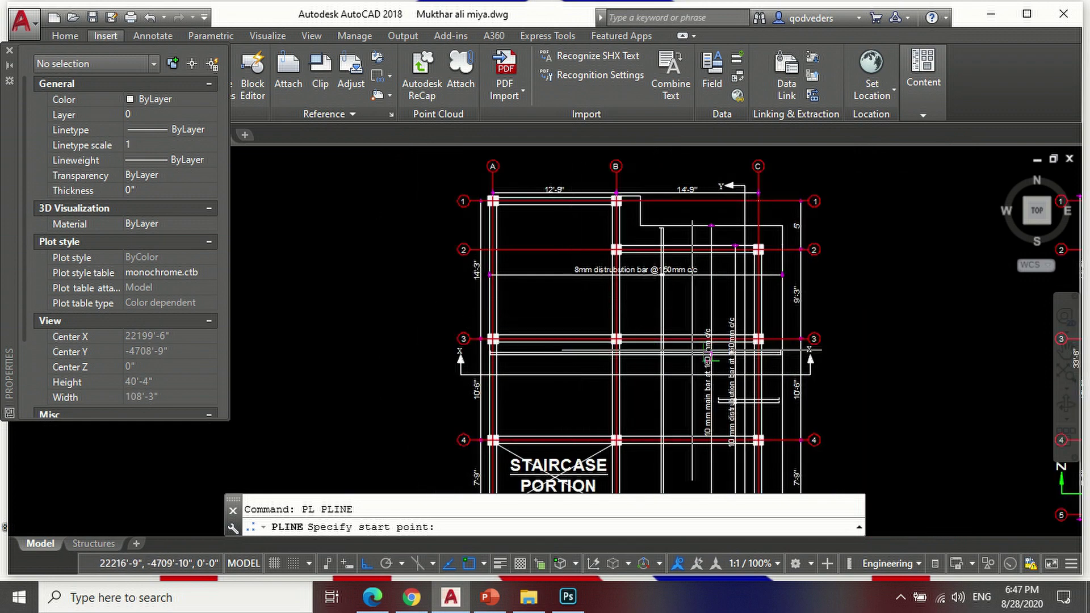
scroll(709, 280, "up", 1)
scroll(697, 249, "down", 1)
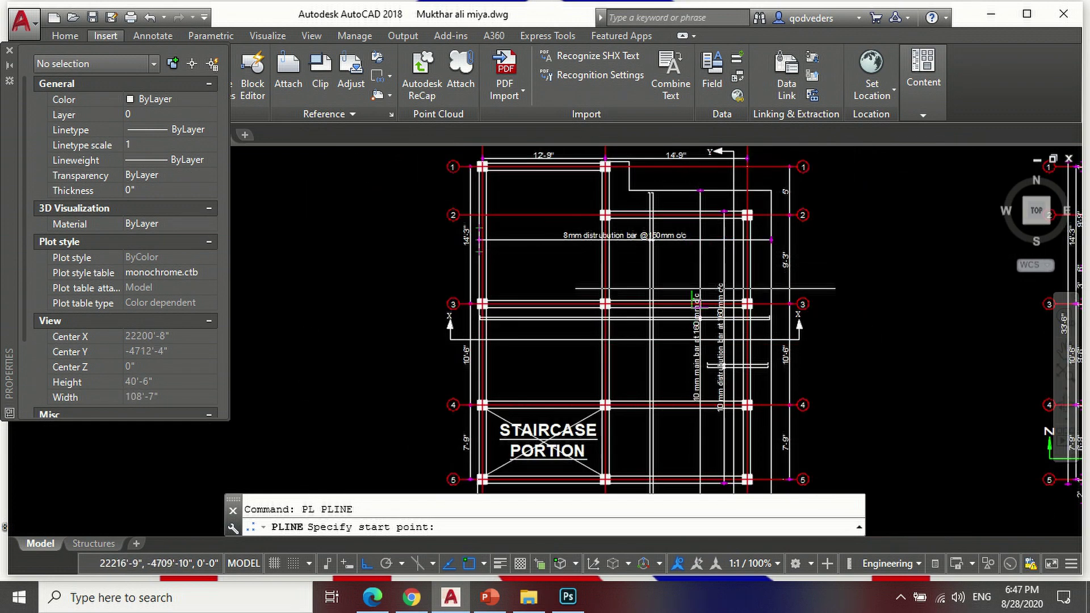
scroll(650, 435, "up", 2)
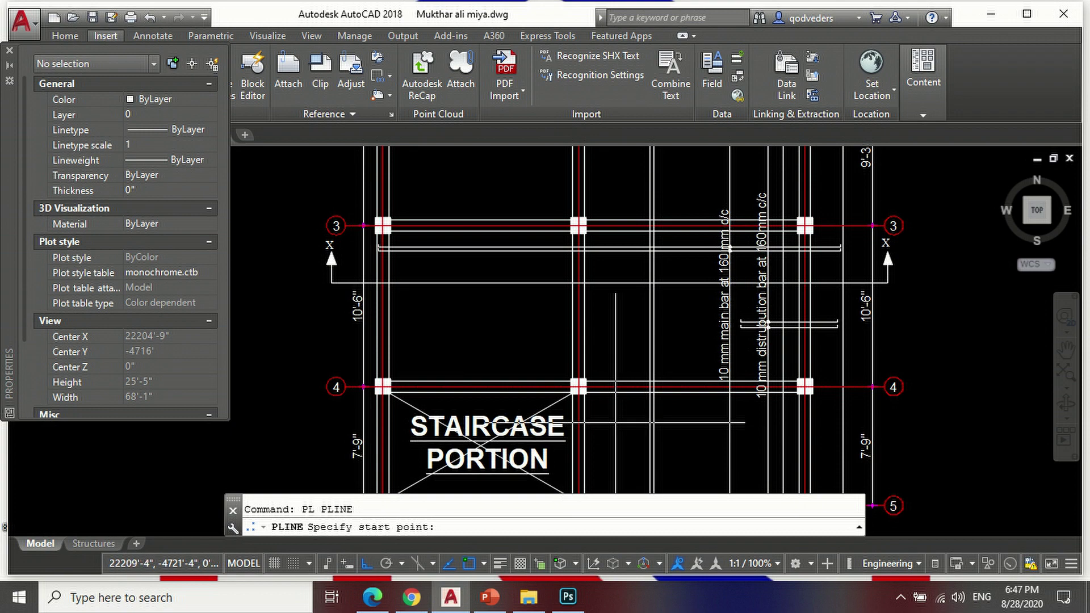
scroll(647, 435, "down", 2)
scroll(664, 369, "up", 1)
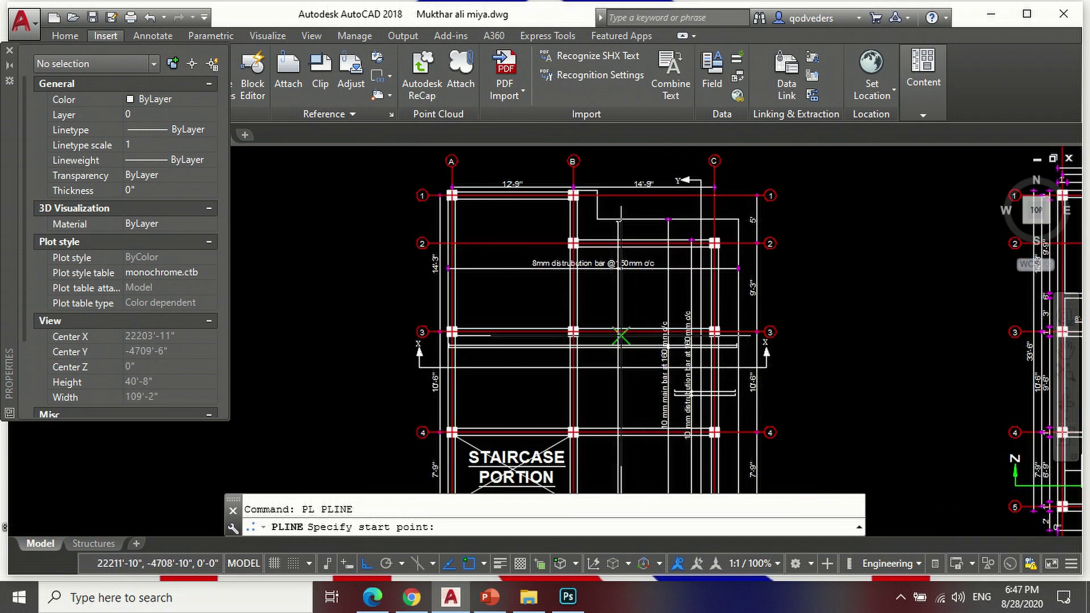
scroll(647, 344, "up", 3)
scroll(522, 292, "down", 3)
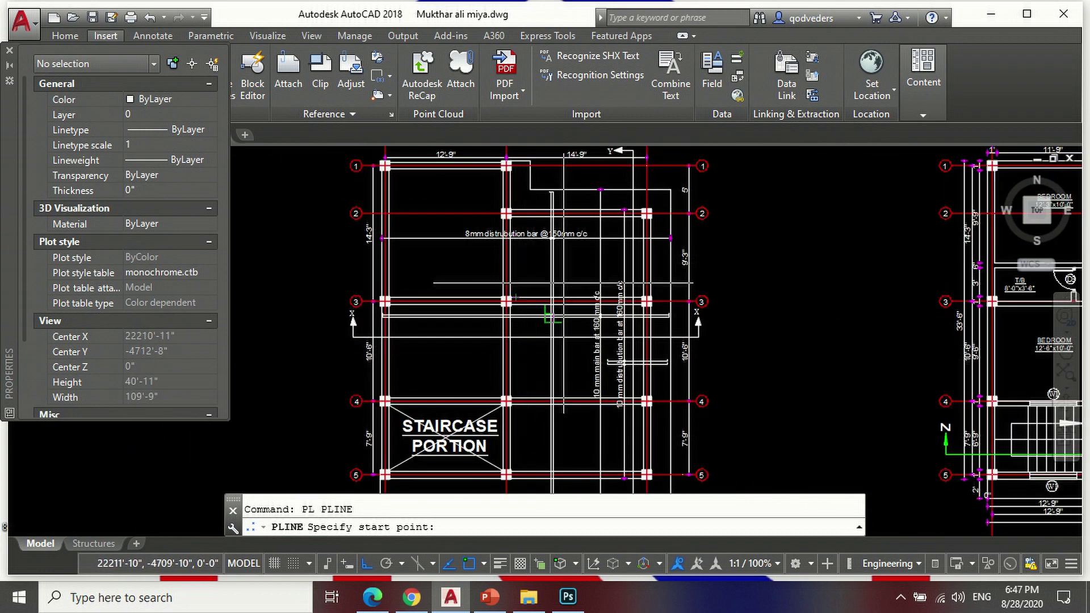
scroll(562, 284, "up", 2)
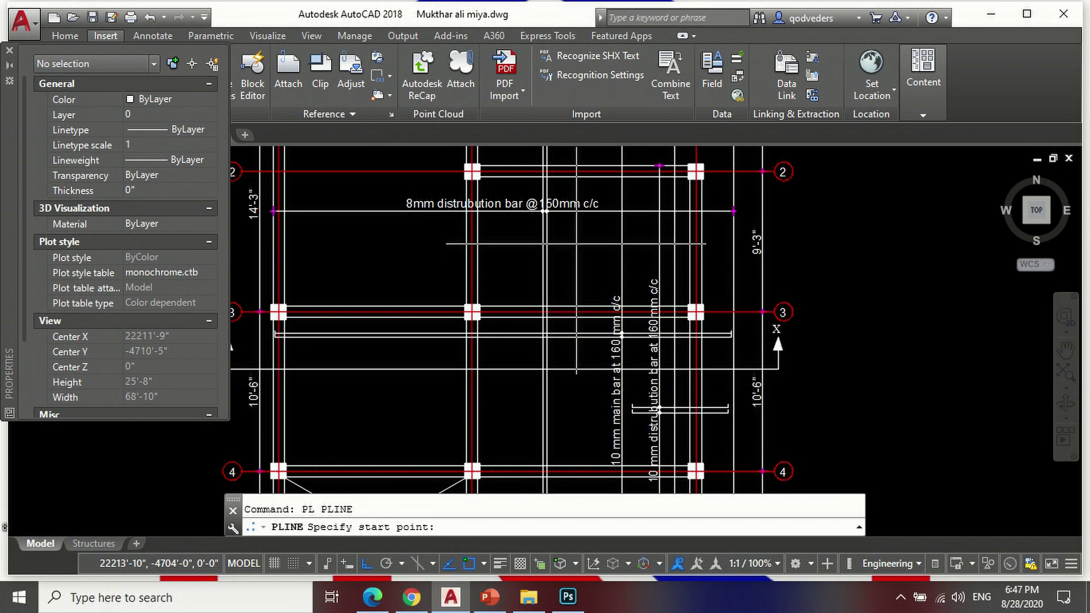
scroll(574, 247, "up", 1)
left_click(565, 235)
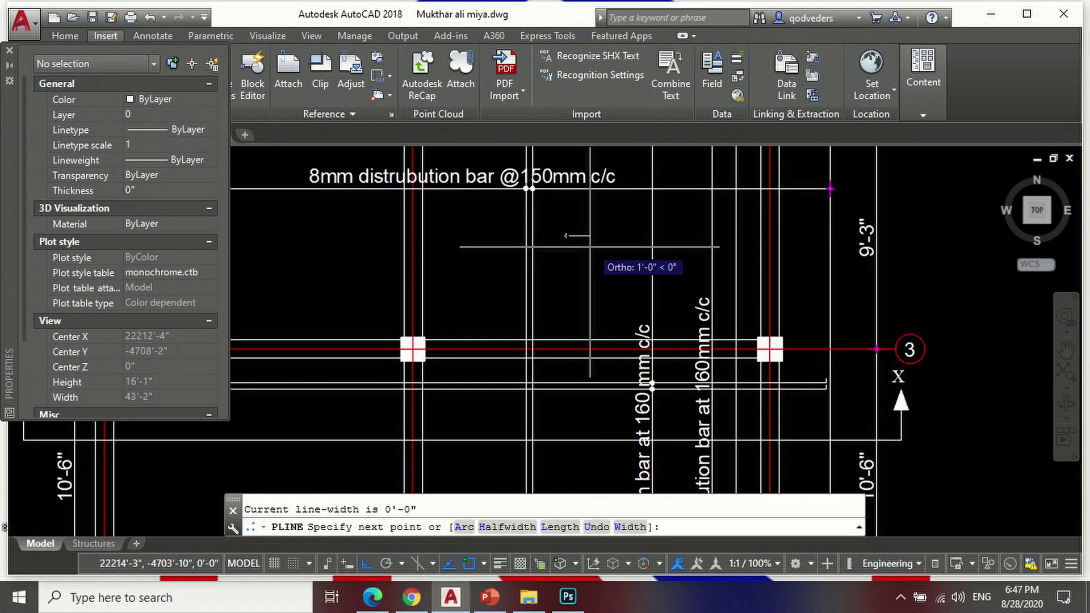
type("2")
key("Return")
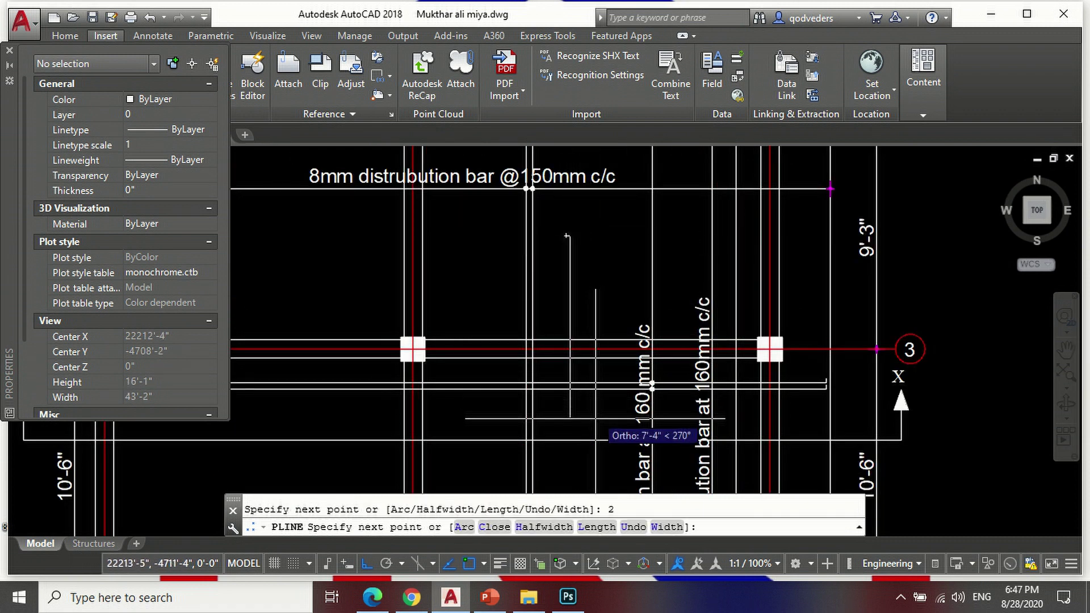
scroll(607, 340, "down", 1)
scroll(583, 401, "up", 1)
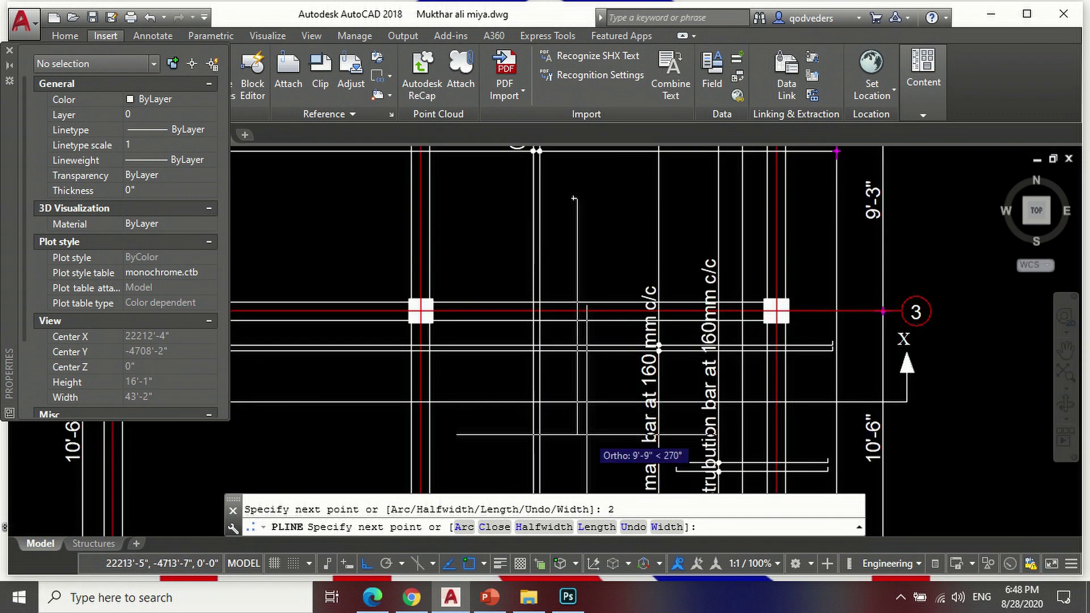
scroll(577, 434, "up", 1)
left_click(571, 422)
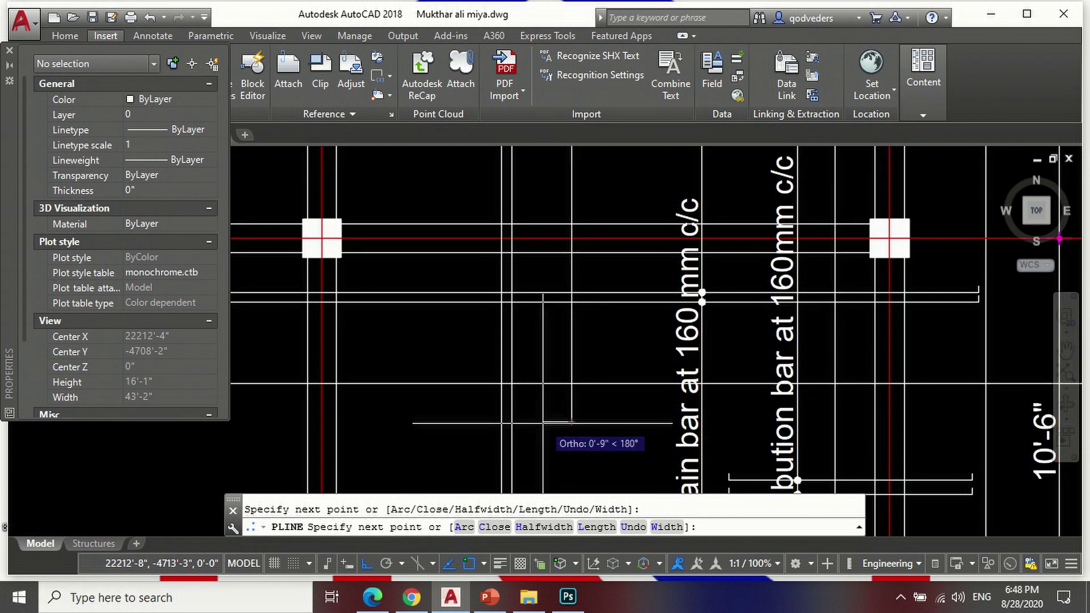
type("2")
key("Return")
Step: Copy the hooked bar shape and place the duplicate just beside the original
key("Return")
type("c")
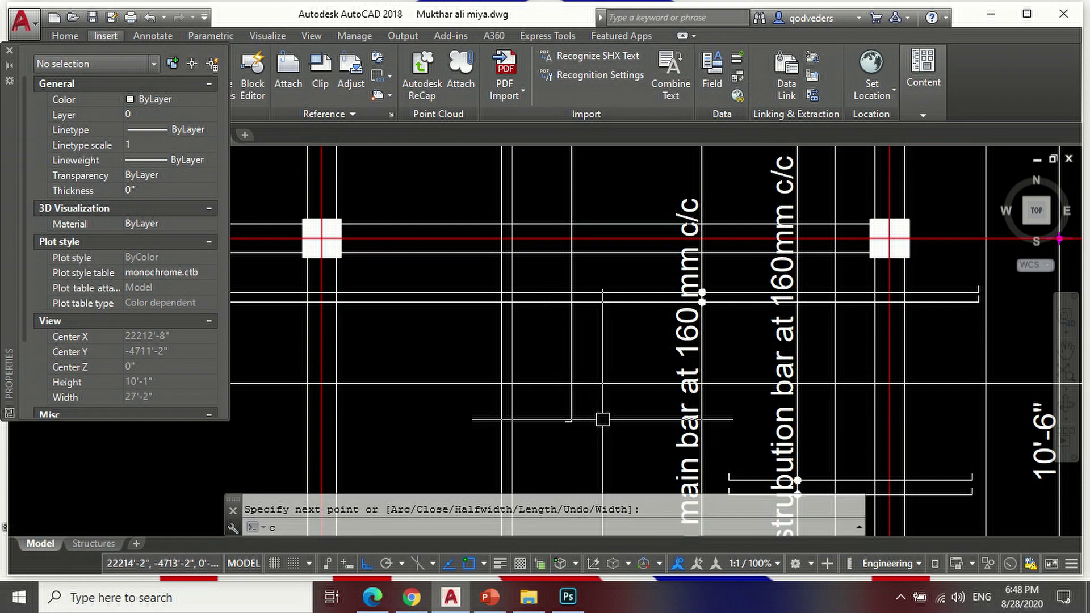
type("o")
key("Return")
scroll(566, 319, "down", 1)
left_click(573, 196)
key("Return")
left_click(584, 198)
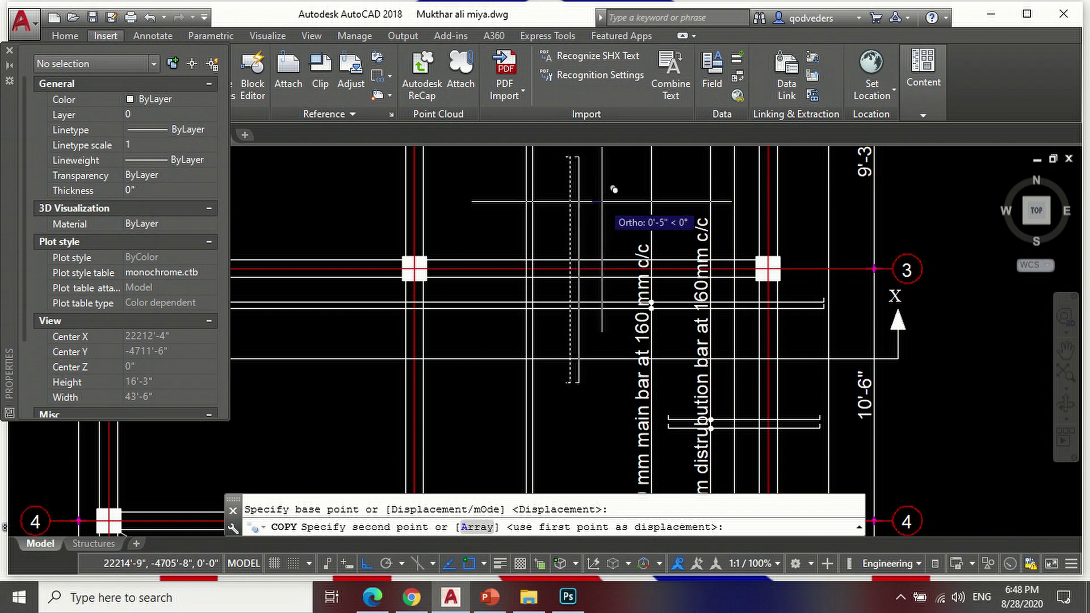
left_click(599, 201)
key("Return")
scroll(616, 328, "down", 1)
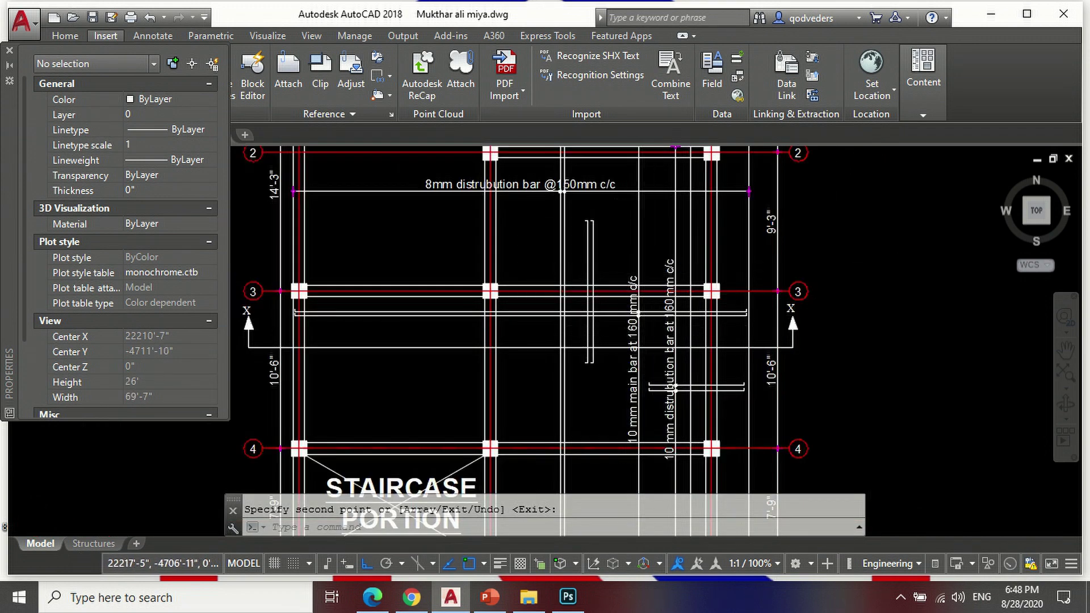
type("dal")
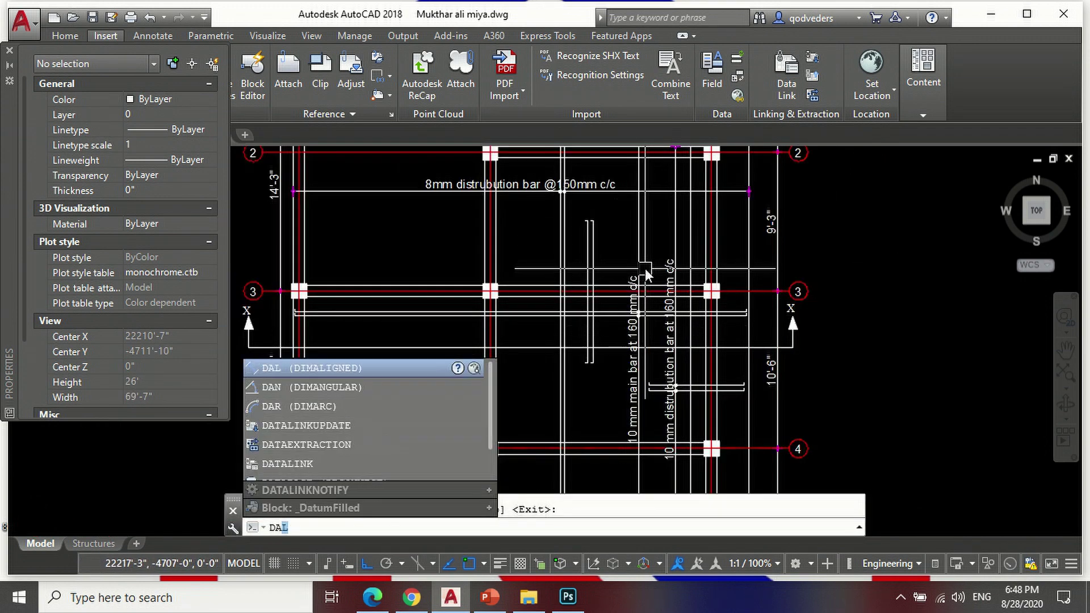
Step: Add a 28'-6" aligned dimension between the column corners along grid line 3
key("Return")
scroll(721, 282, "up", 3)
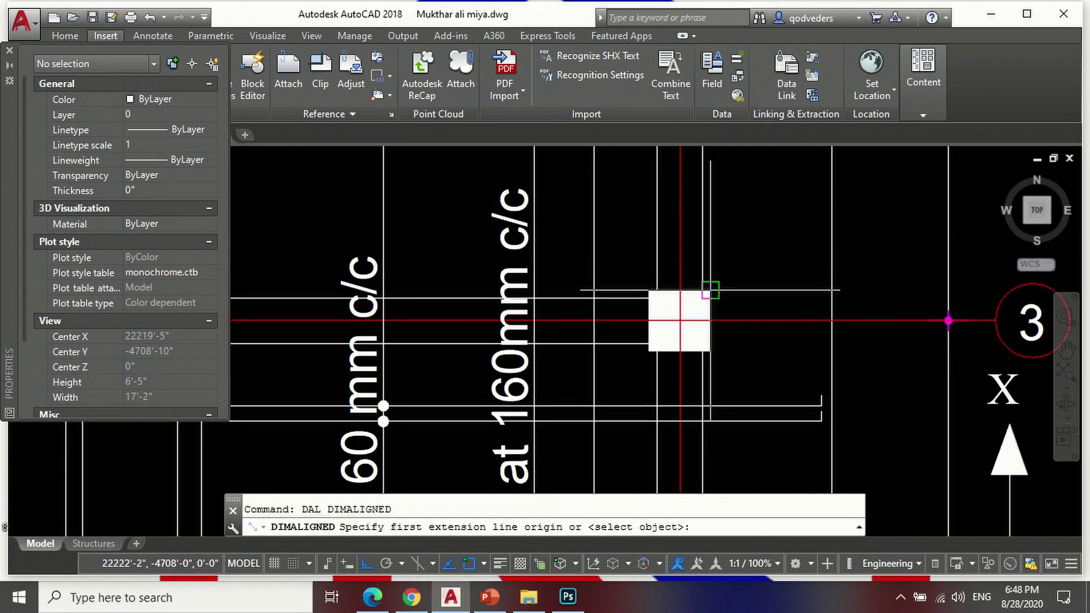
left_click(710, 290)
scroll(710, 290, "down", 3)
scroll(265, 291, "up", 2)
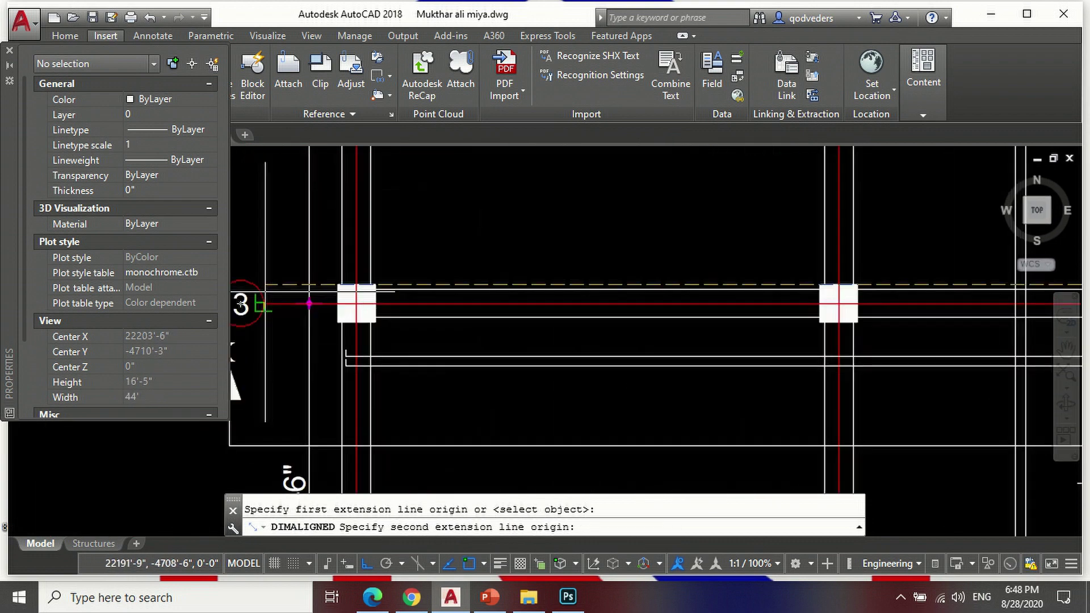
scroll(265, 291, "up", 2)
left_click(376, 288)
scroll(376, 288, "down", 4)
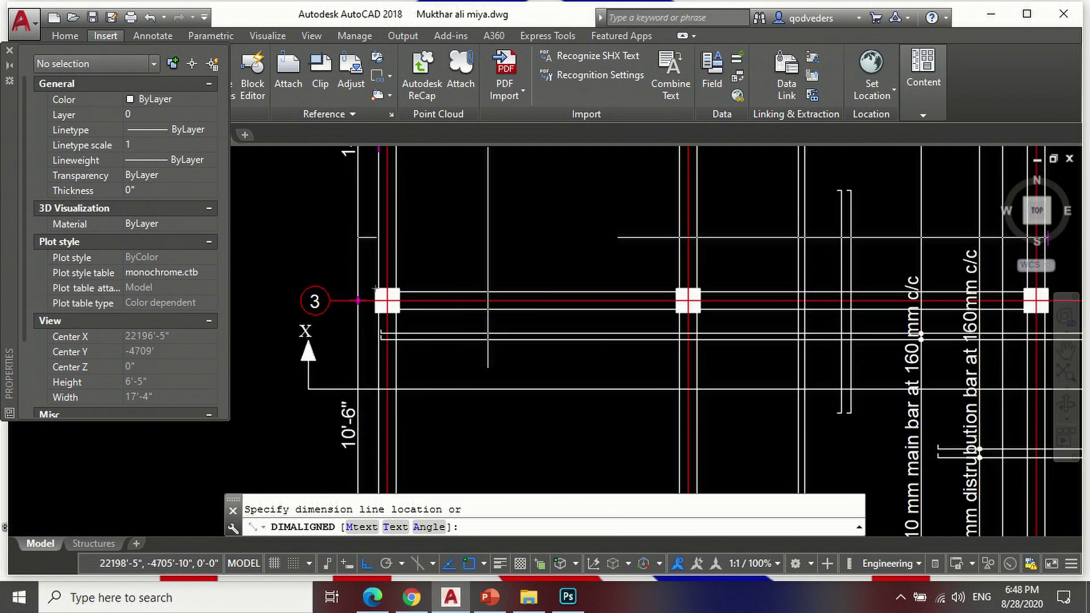
left_click(851, 238)
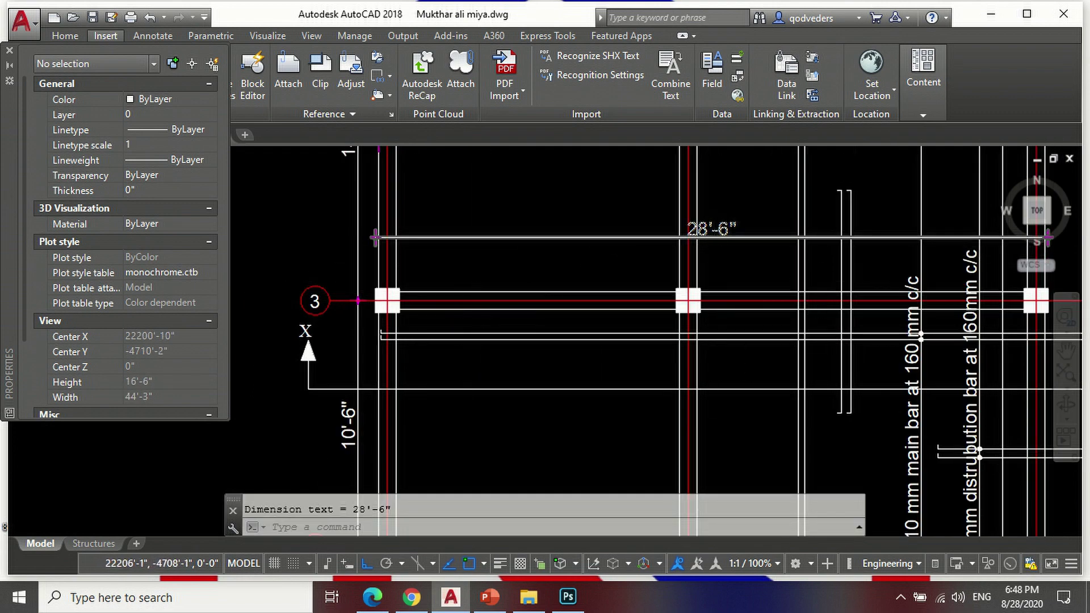
scroll(647, 308, "down", 4)
type("co")
key("Return")
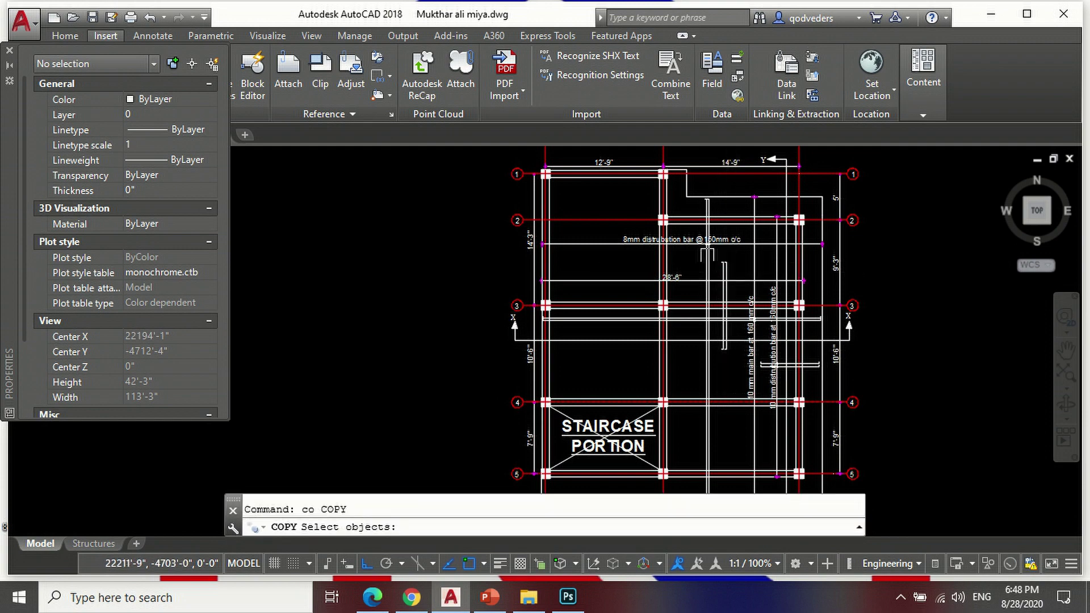
Step: Select the bar-section circle for copying, with its centre as the base point
scroll(707, 254, "up", 2)
scroll(740, 262, "up", 3)
left_click(752, 256)
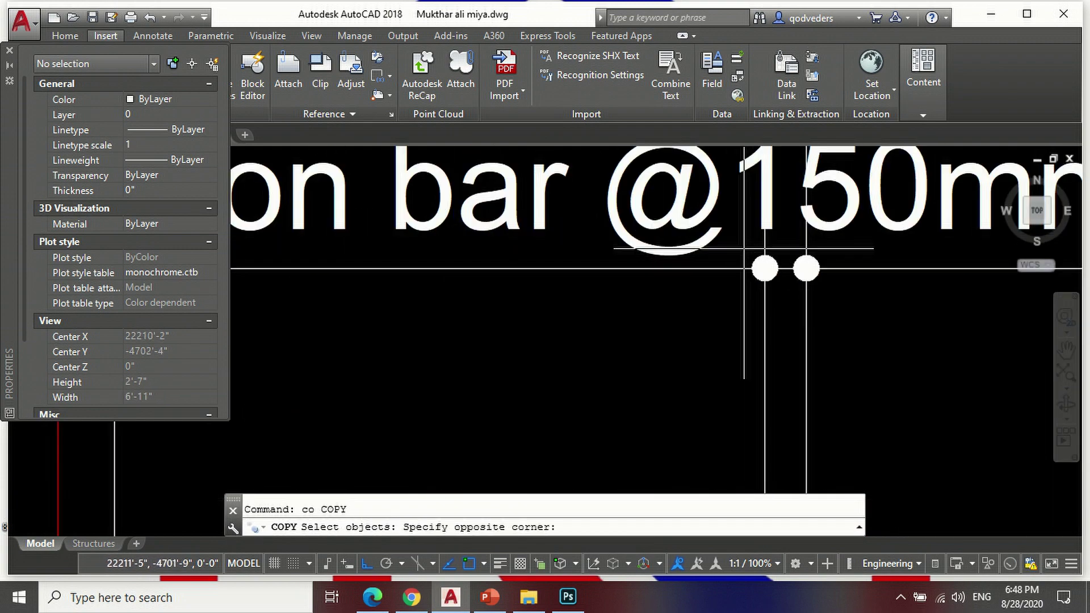
left_click(779, 281)
scroll(772, 278, "up", 4)
key("Return")
left_click(750, 248)
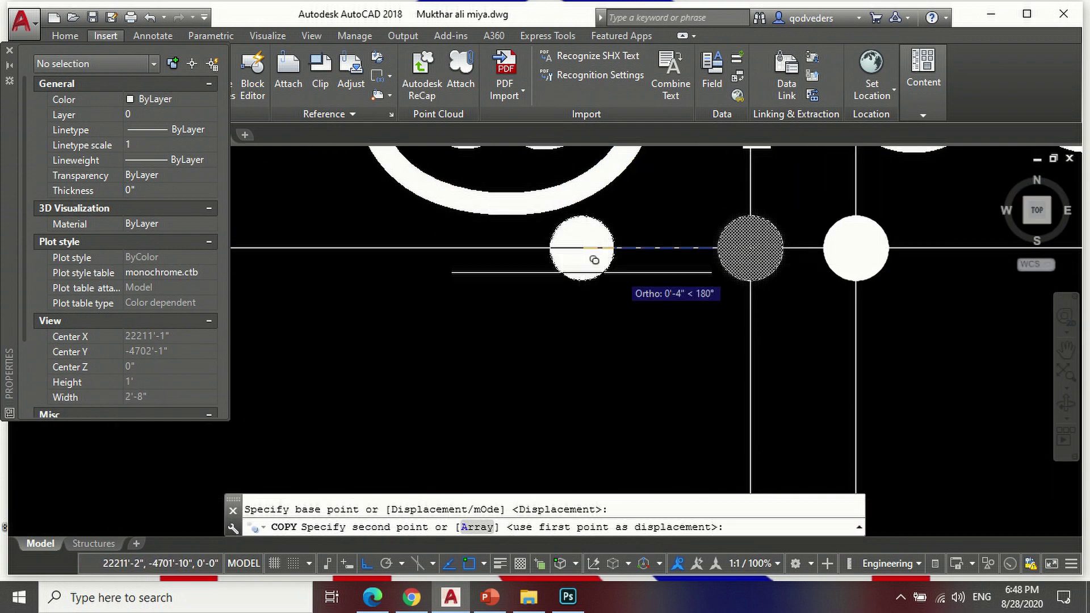
Step: Place two copies of the circle on the line beneath the distribution bar label
scroll(602, 267, "down", 3)
scroll(624, 272, "down", 3)
scroll(662, 346, "up", 5)
scroll(674, 357, "down", 3)
scroll(681, 330, "up", 3)
left_click(549, 330)
left_click(641, 329)
scroll(641, 329, "down", 2)
scroll(642, 331, "down", 3)
key("Return")
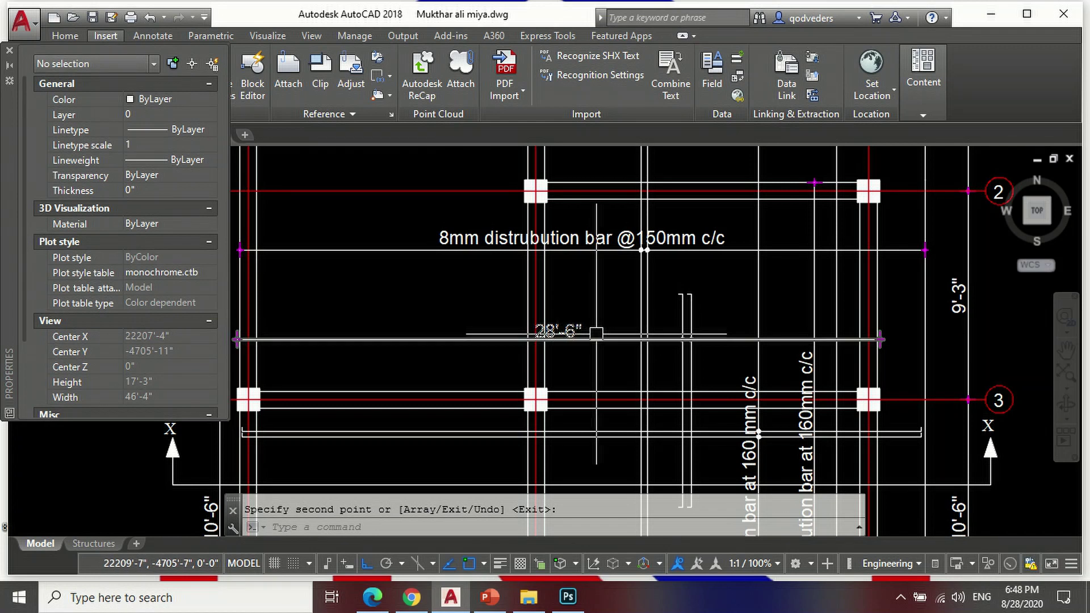
left_click(558, 331)
scroll(152, 370, "down", 2)
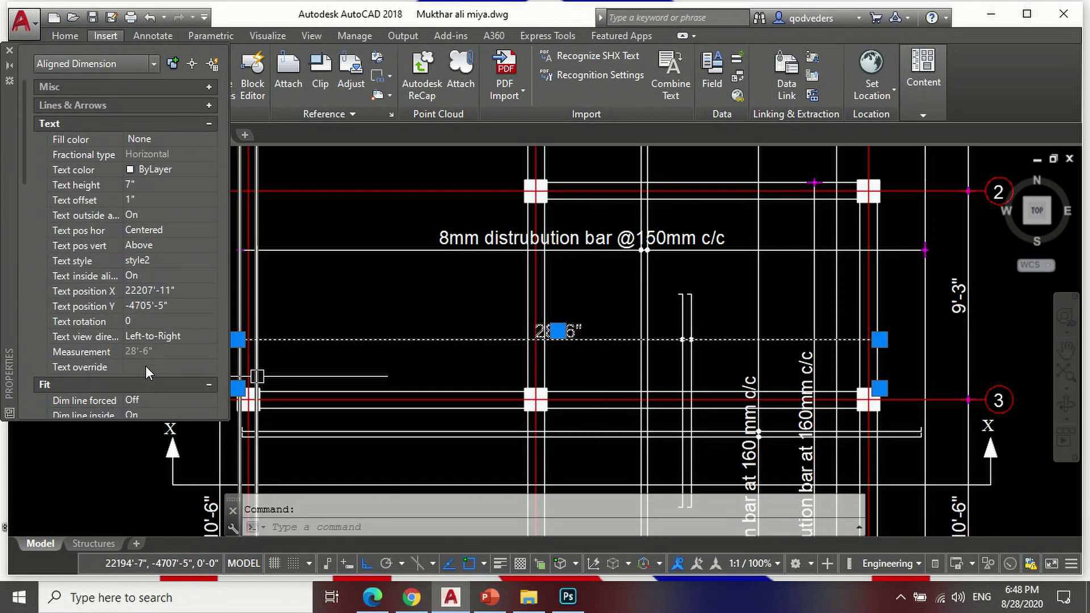
Step: Override the 28'-6" dimension text with '8mm top distrubution bar @ 150mm c/c'
left_click(146, 366)
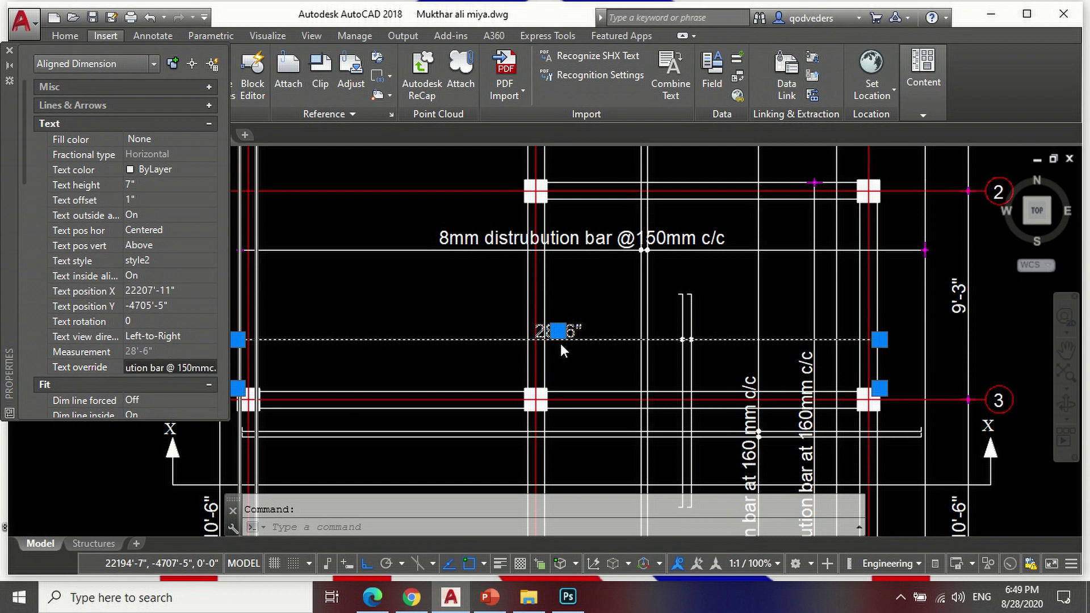
key("Return")
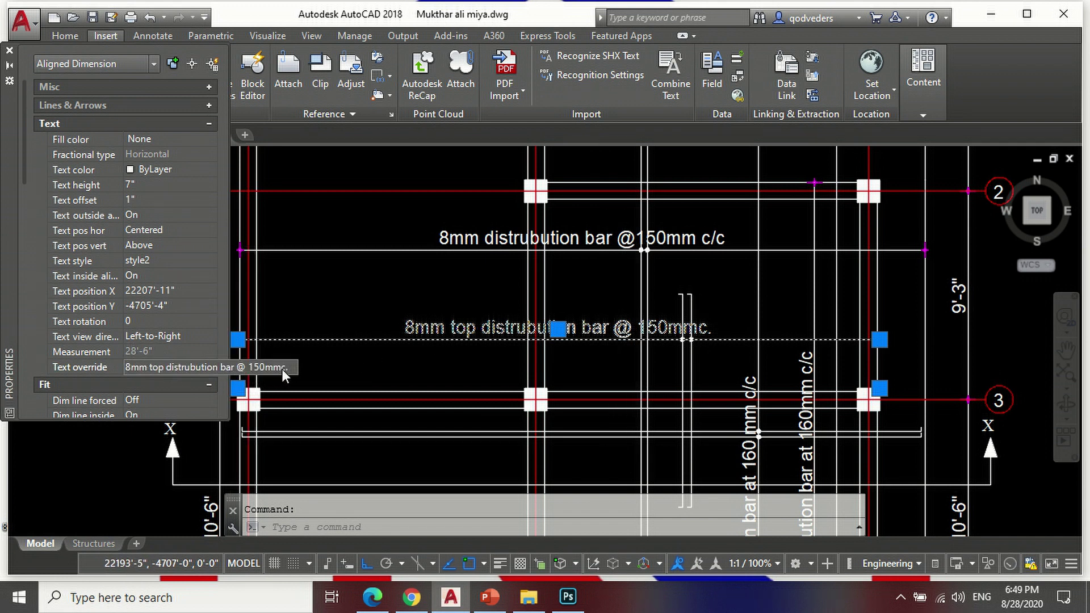
left_click(207, 366)
key("BackSpace")
key("BackSpace")
key("BackSpace")
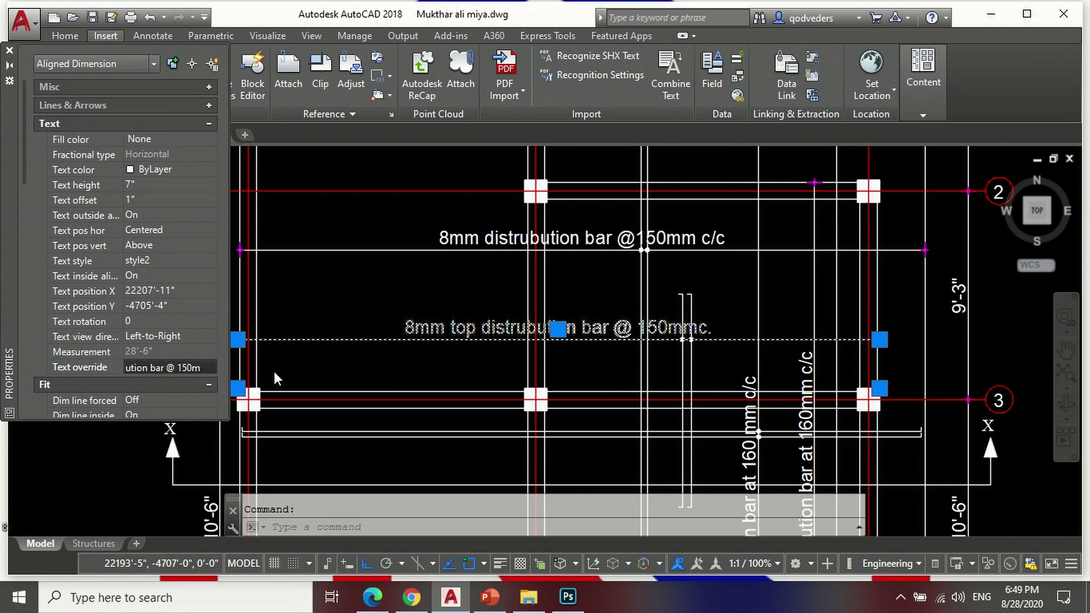
type("8mm top distrubut...")
key("Return")
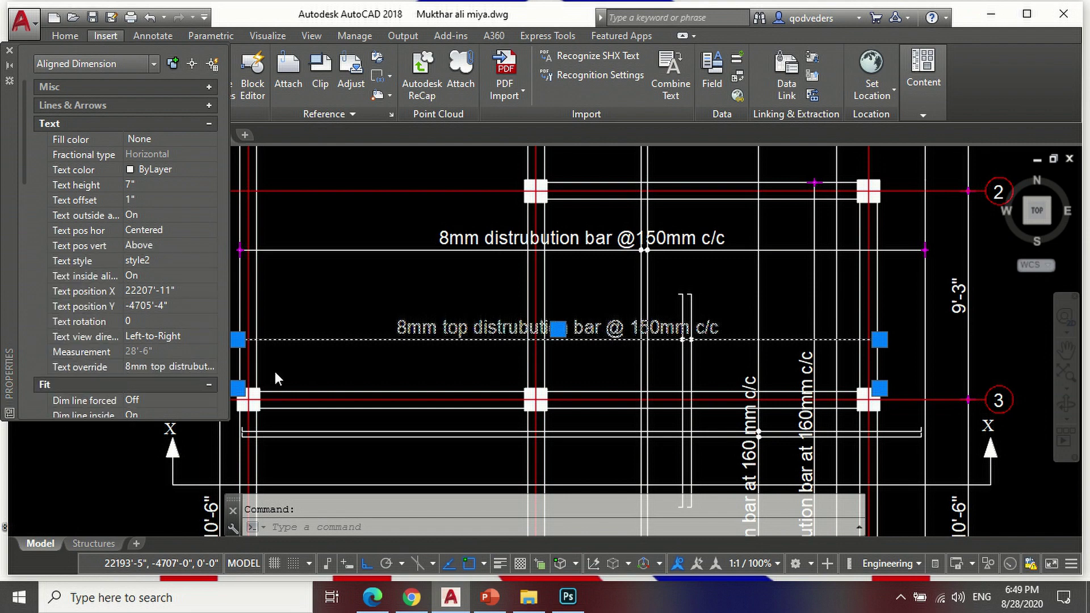
scroll(562, 325, "down", 2)
key("Escape")
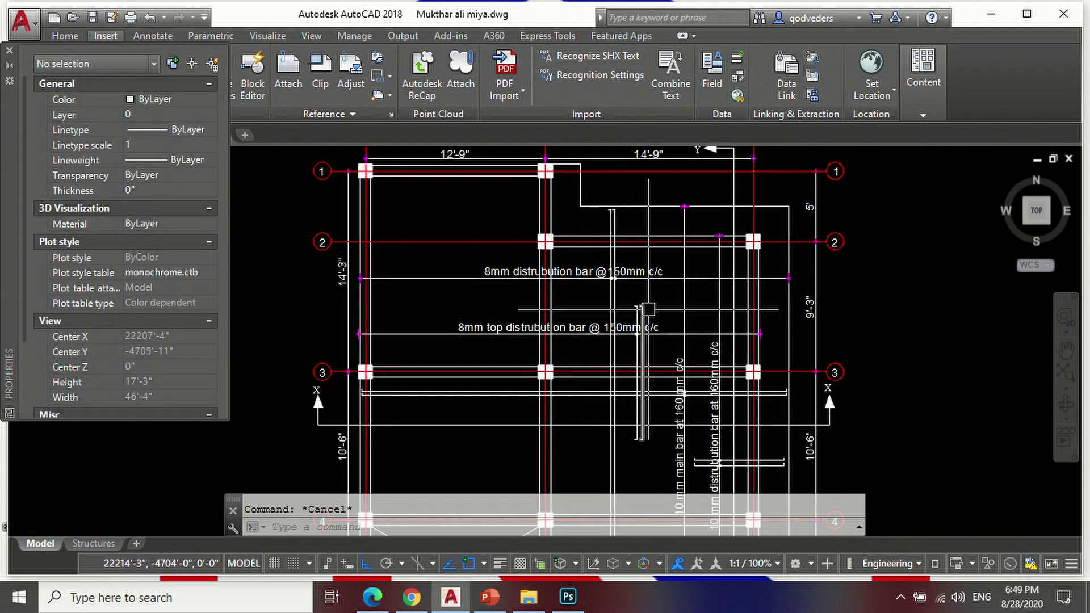
scroll(653, 296, "down", 2)
scroll(701, 292, "up", 2)
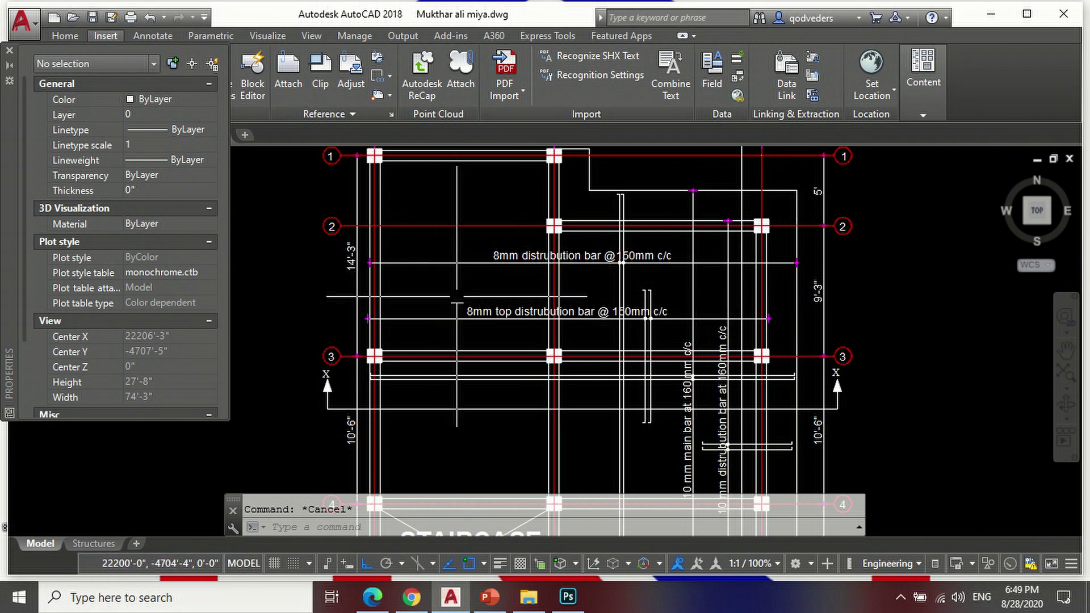
scroll(457, 297, "down", 2)
scroll(662, 309, "up", 2)
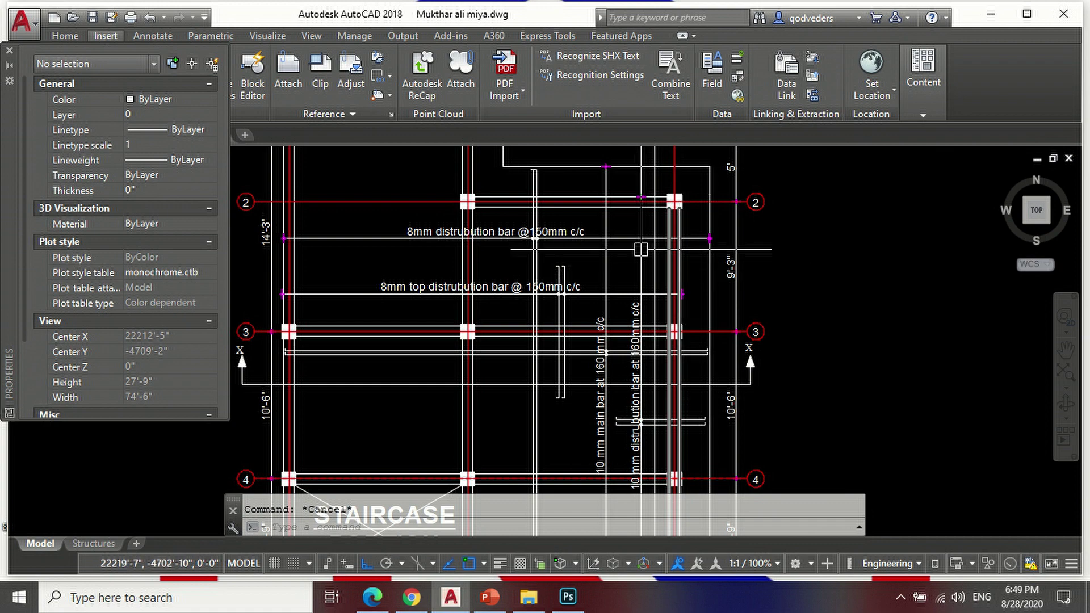
scroll(641, 249, "down", 2)
scroll(559, 231, "down", 2)
scroll(471, 283, "up", 2)
scroll(458, 407, "up", 1)
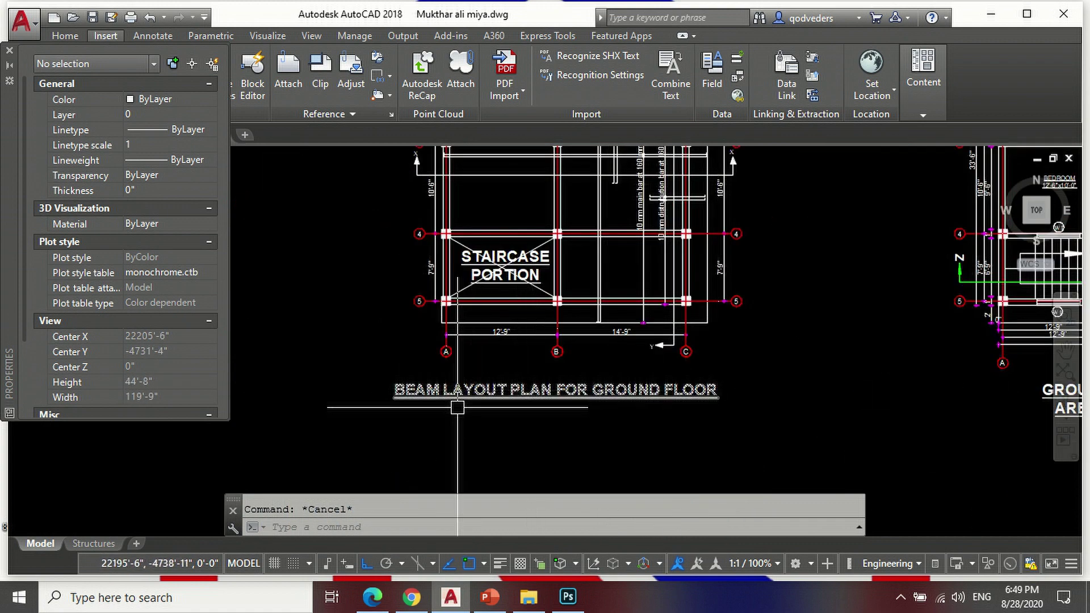
double_click(458, 392)
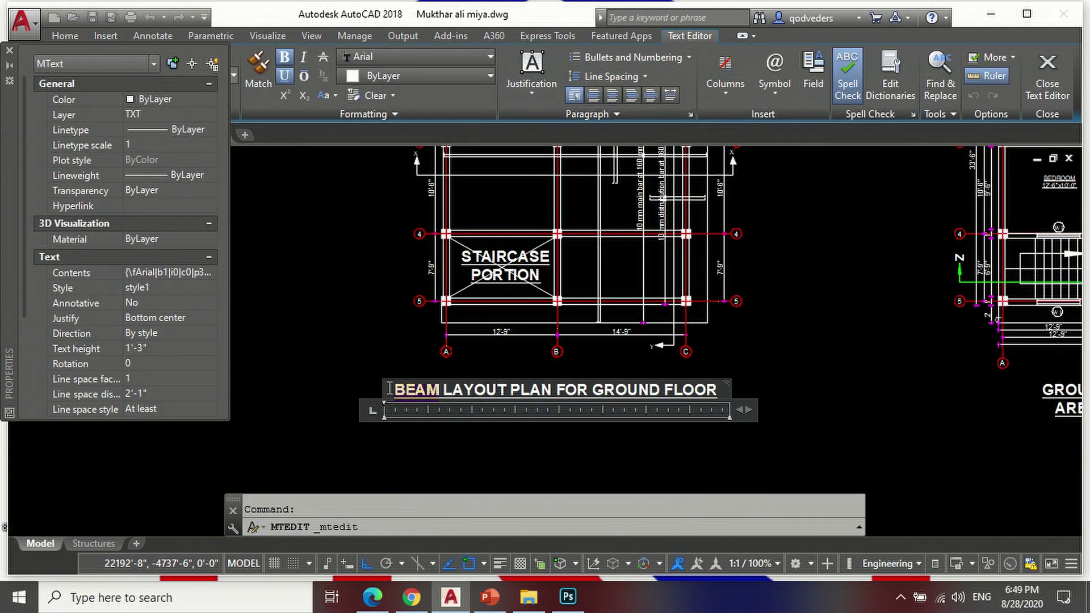
Step: Replace the word BEAM in the title with SLAB REINFORCEMENT
key("Delete")
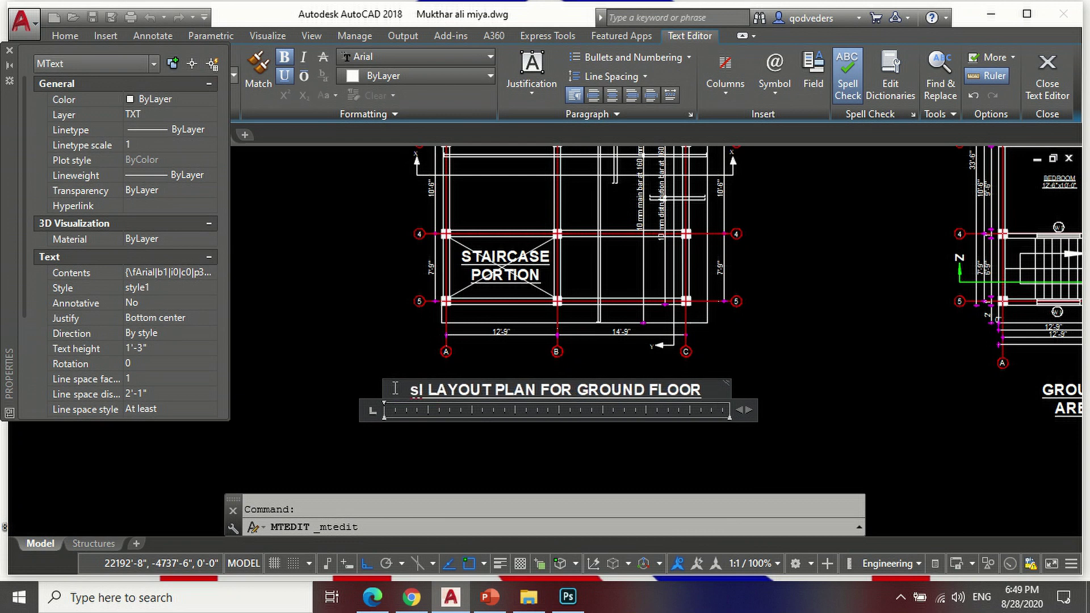
type("SLAN")
key("BackSpace")
key("BackSpace")
type("AB R")
type("F")
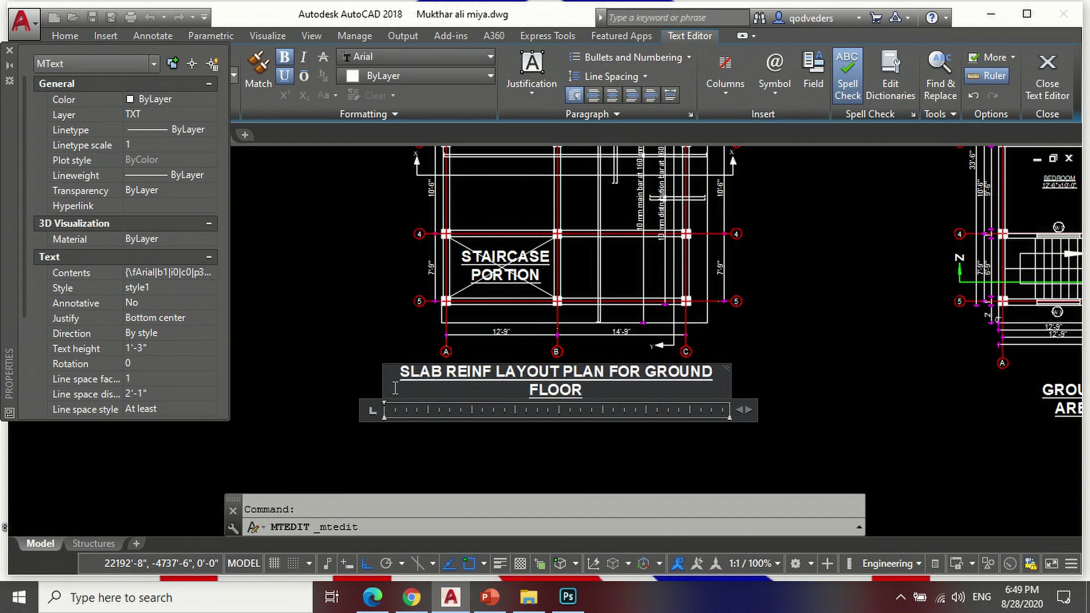
type("ORCEMENT")
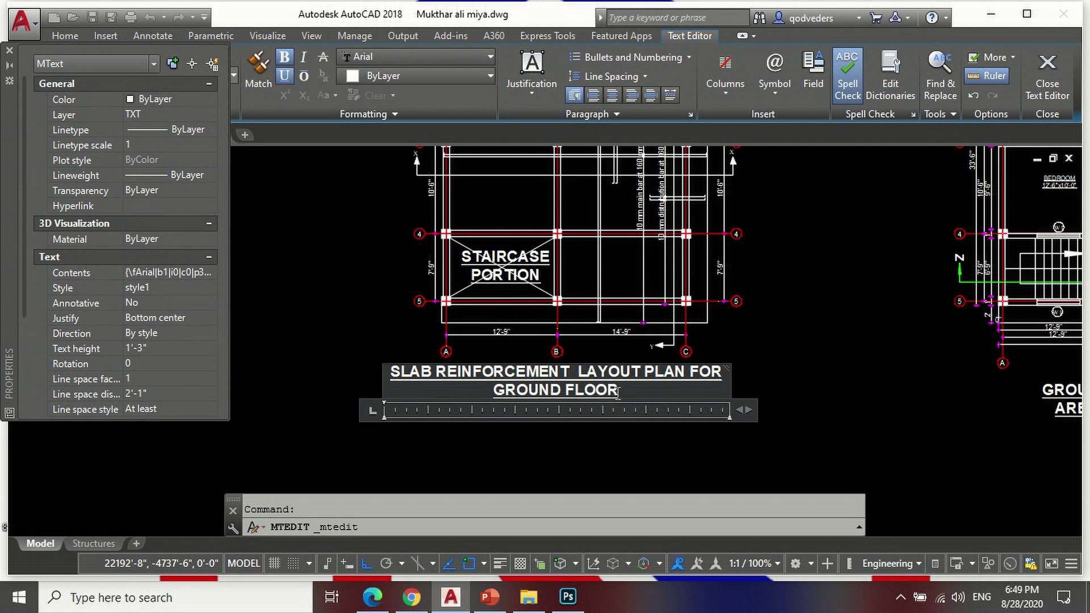
Step: Replace LAYOUT PLAN FOR GROUND FLOOR with DETAILS and close the text editor
left_click_drag(617, 393, 577, 369)
type("DETAIS")
key("BackSpace")
type("LS")
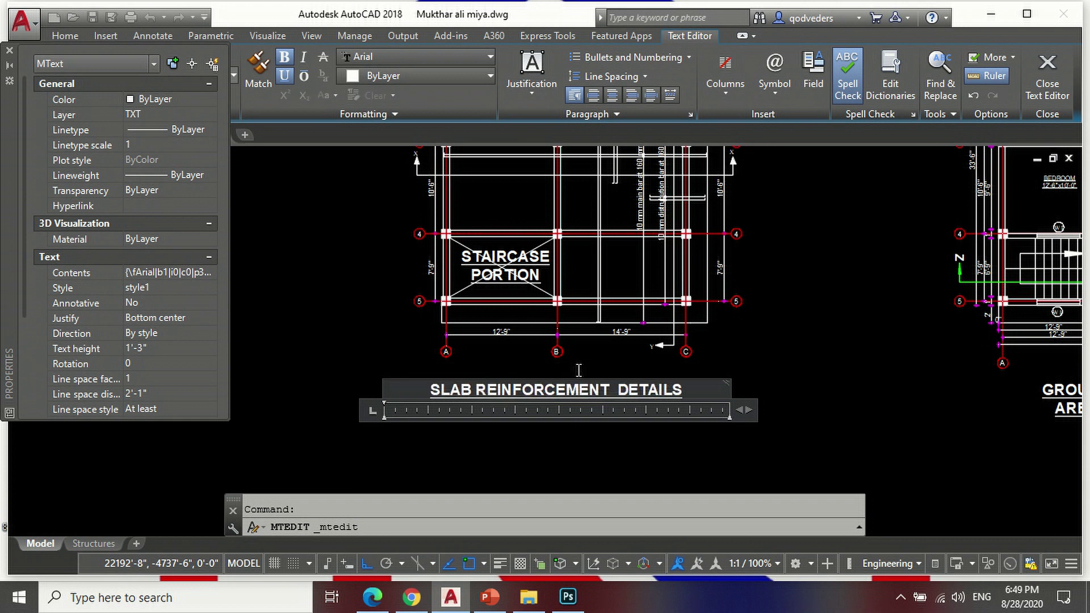
left_click(1047, 76)
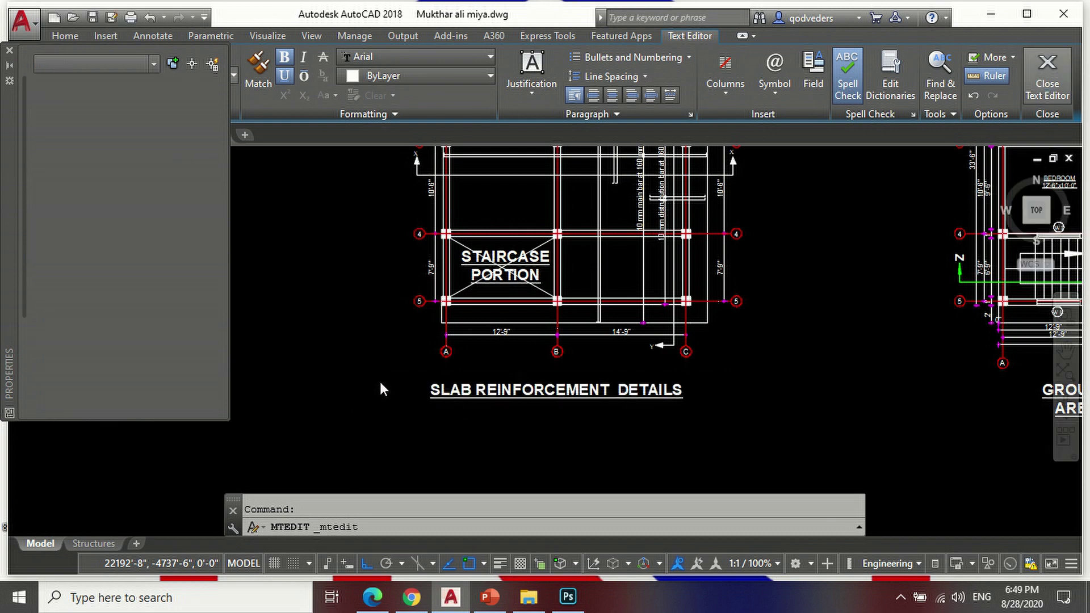
scroll(363, 366, "down", 1)
left_click(460, 345)
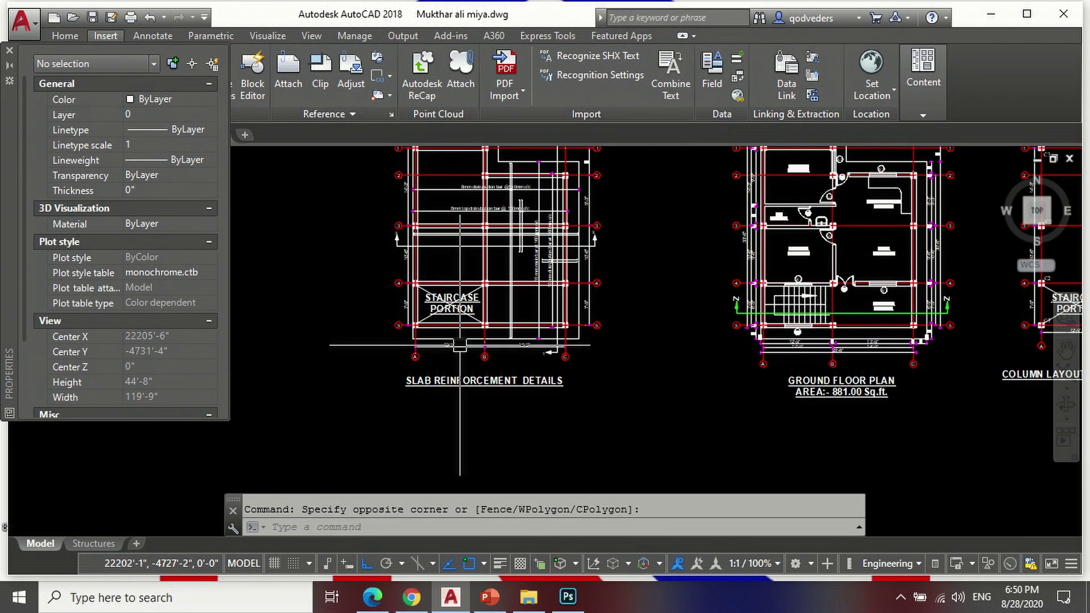
scroll(459, 344, "down", 1)
scroll(460, 344, "up", 3)
scroll(658, 295, "up", 2)
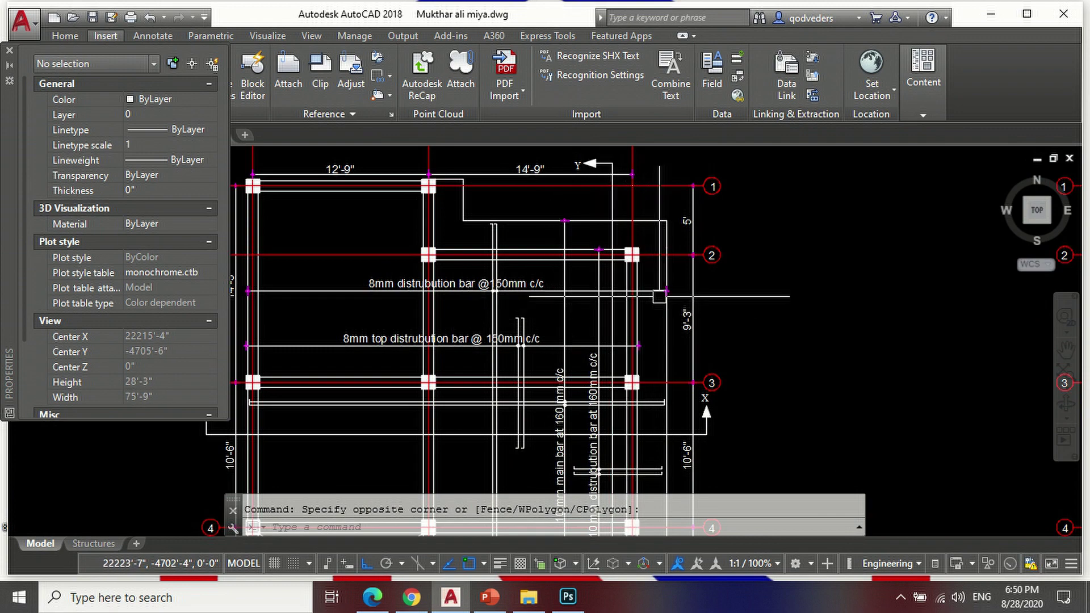
scroll(511, 244, "down", 2)
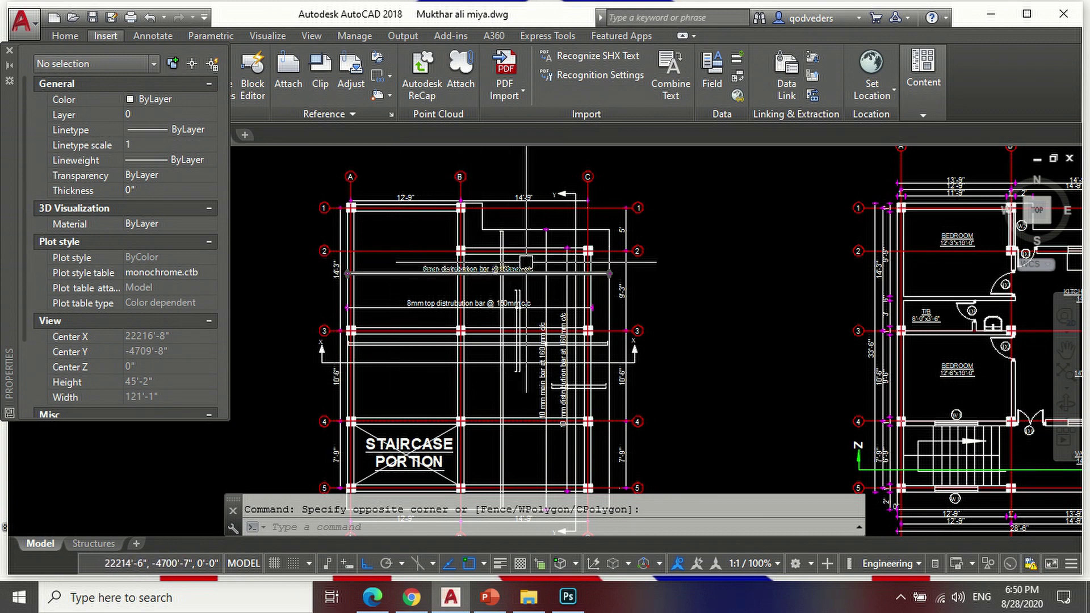
scroll(526, 262, "down", 2)
scroll(524, 284, "down", 2)
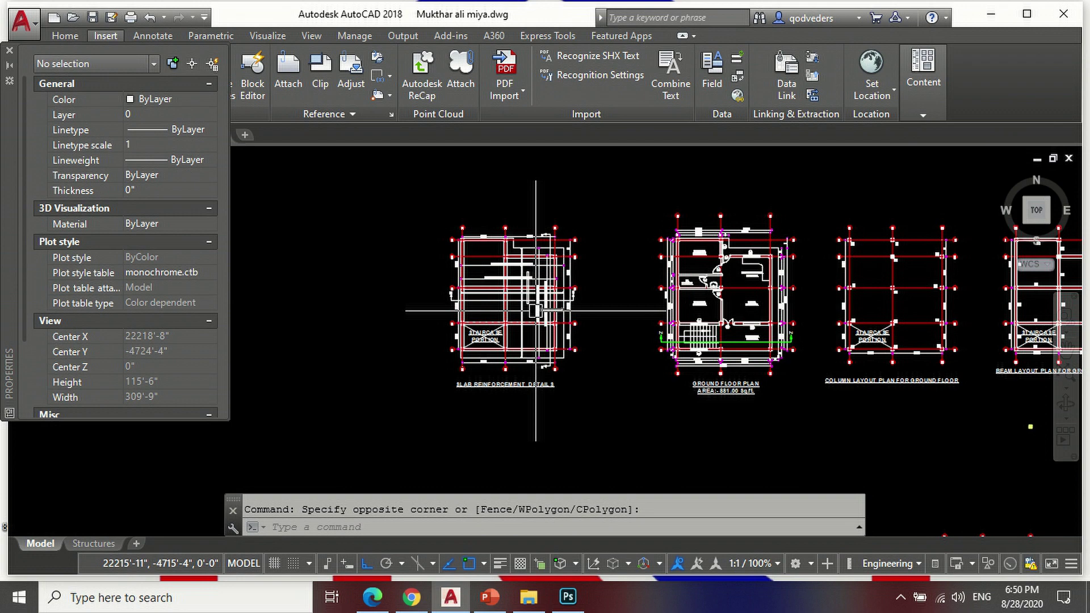
scroll(526, 305, "up", 3)
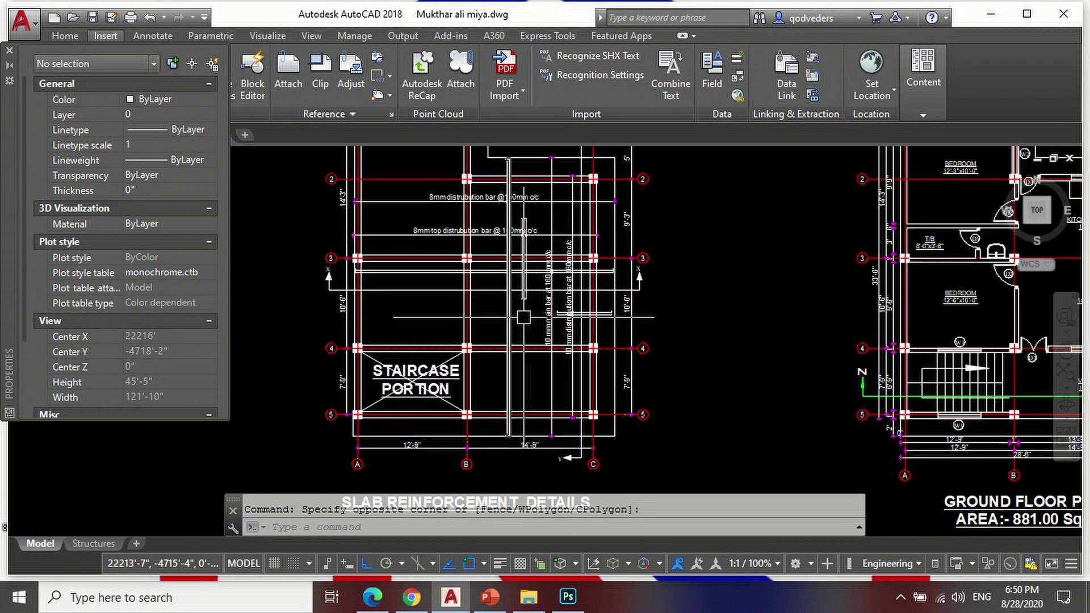